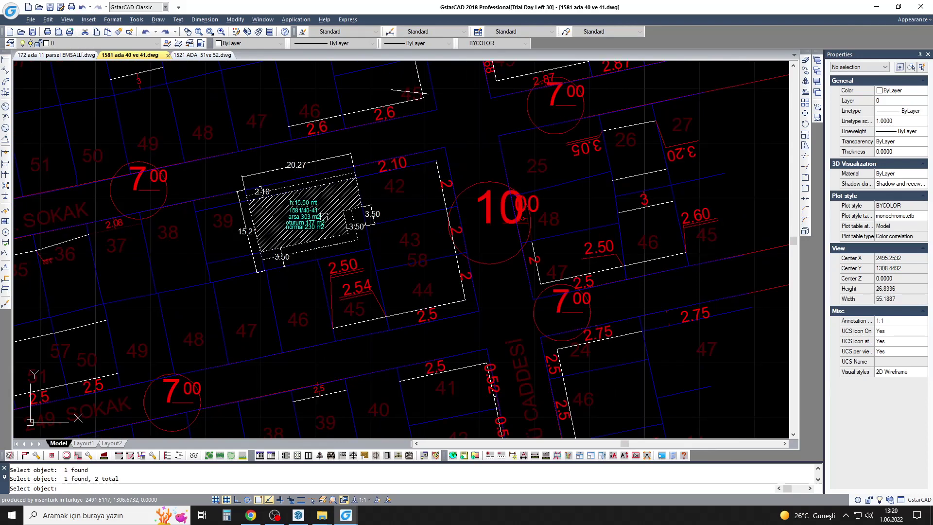
Step: Place a copy of the building outline and rotate it toward horizontal
click(577, 272)
scroll(534, 273, up, 5)
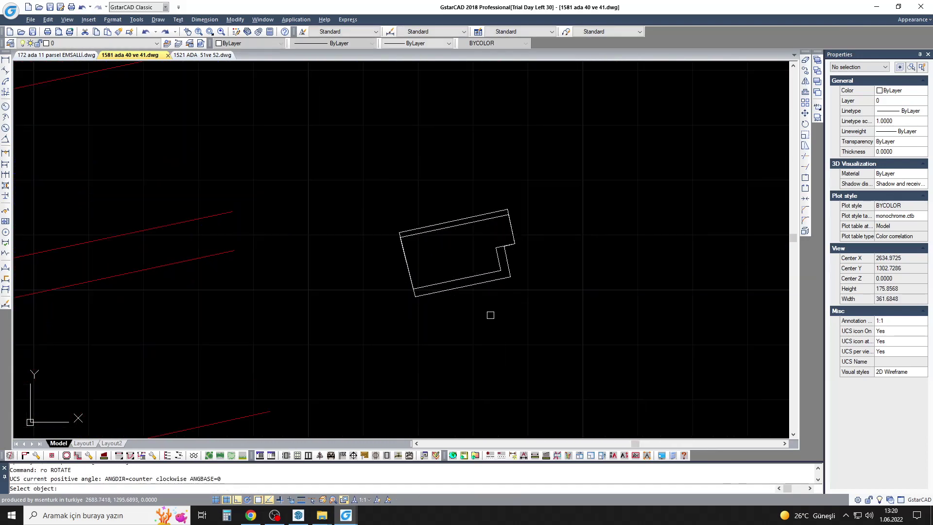
click(448, 149)
scroll(392, 292, up, 3)
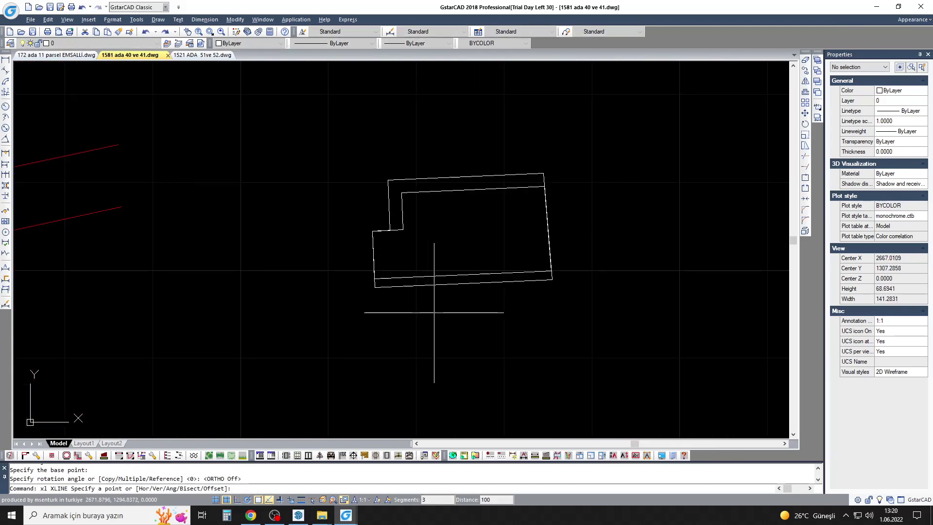
key(Escape)
Step: Align the copied outline so it sits level, using ALIGN
text(al)
key(Return)
click(486, 304)
key(Return)
scroll(490, 287, down, 2)
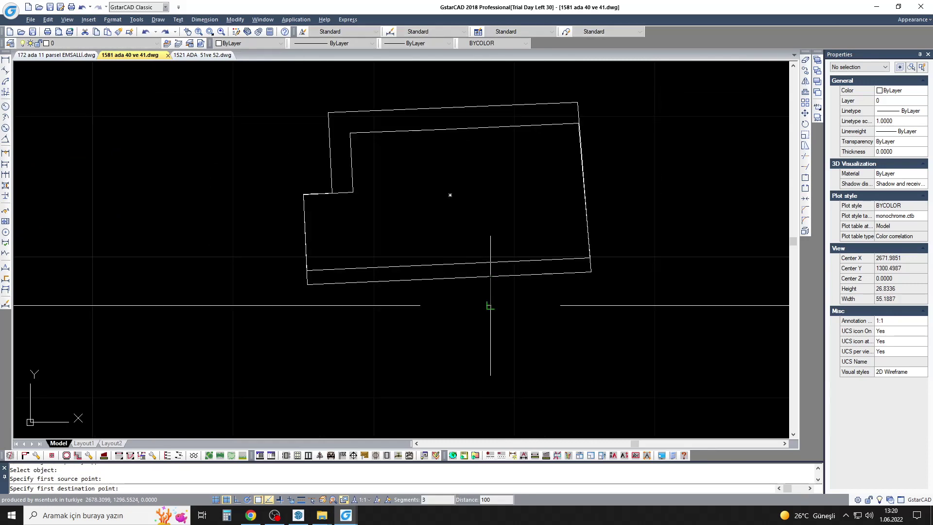
click(465, 277)
key(Return)
key(Return)
key(Escape)
Step: Explode the levelled outline into separate lines
scroll(462, 235, up, 1)
scroll(593, 155, up, 3)
text(r)
scroll(540, 123, down, 3)
click(474, 202)
key(Escape)
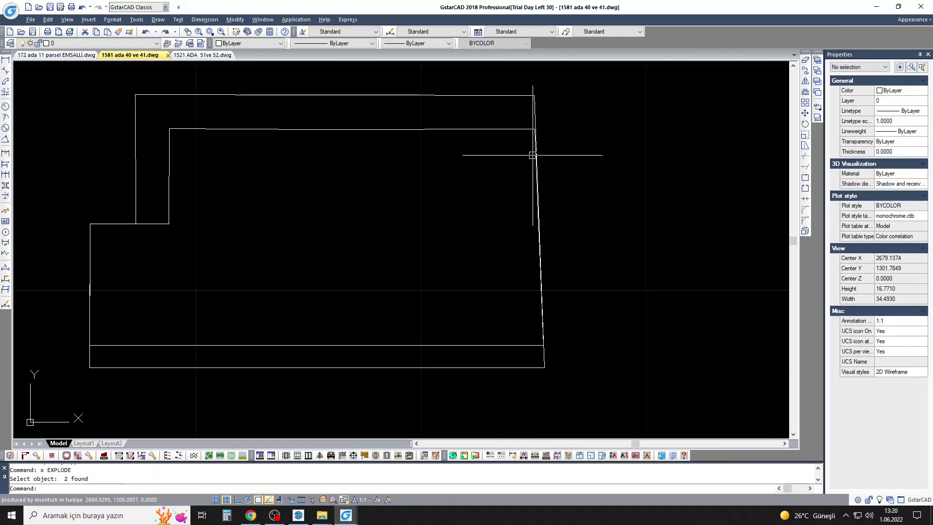
click(533, 176)
key(Escape)
Step: Fillet the outline's open corners closed, including the bottom-right corner
text(f)
key(Return)
scroll(540, 214, down, 4)
scroll(604, 322, up, 2)
click(524, 294)
key(Return)
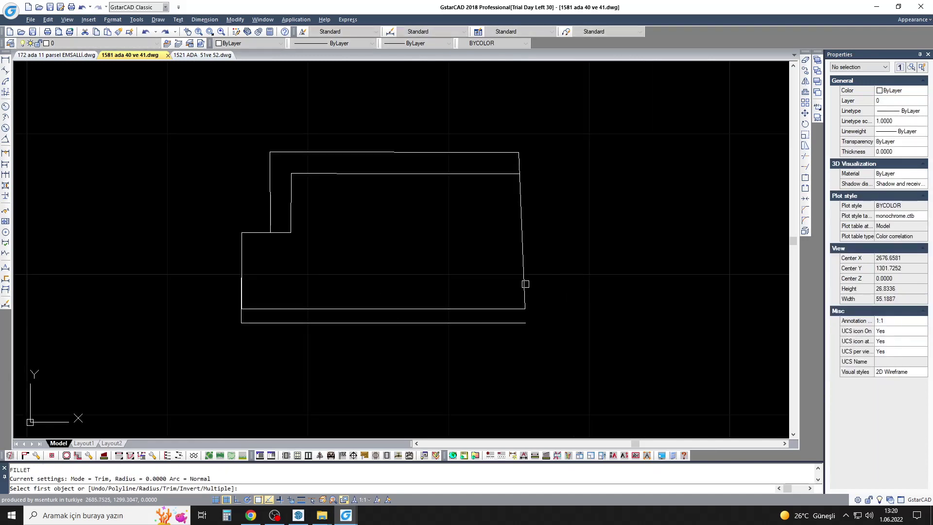
click(500, 323)
Step: Draw a rectangular frame around the outline and offset it into a double border
text(rec)
key(Return)
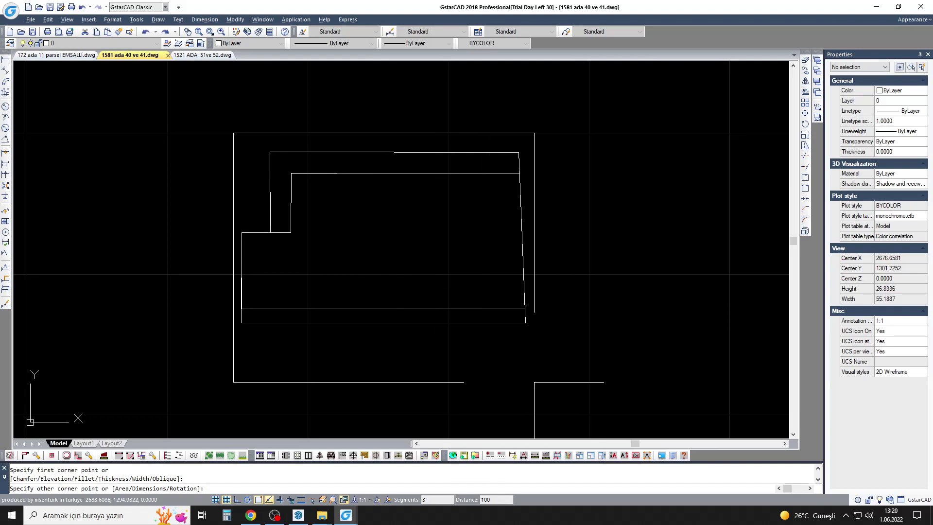
key(Escape)
text(o)
key(Return)
scroll(504, 267, down, 5)
scroll(229, 262, up, 2)
Step: Copy the parcel label text beside the new outline and scale it to 0.3
text(co)
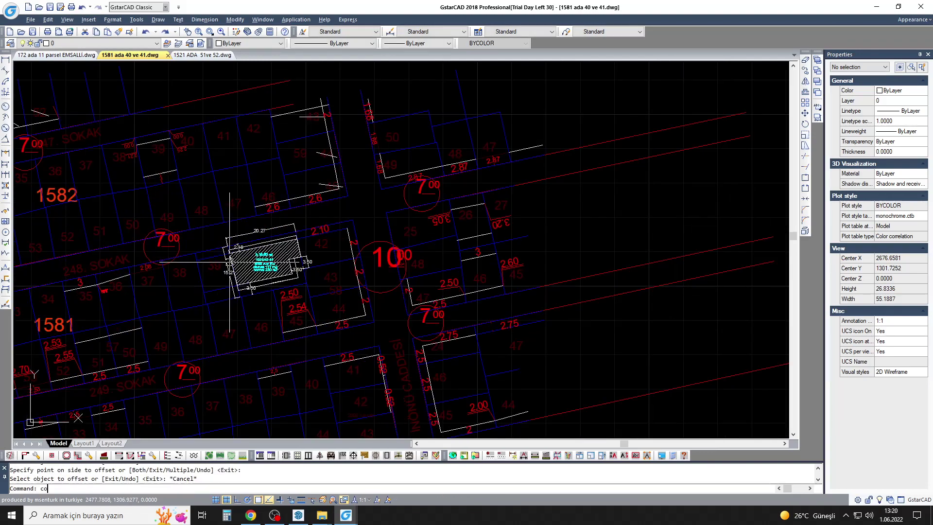
key(Return)
scroll(262, 237, up, 5)
click(278, 209)
scroll(593, 271, down, 5)
click(574, 277)
key(Escape)
drag(607, 233, 729, 359)
click(630, 244)
text(.3)
key(Escape)
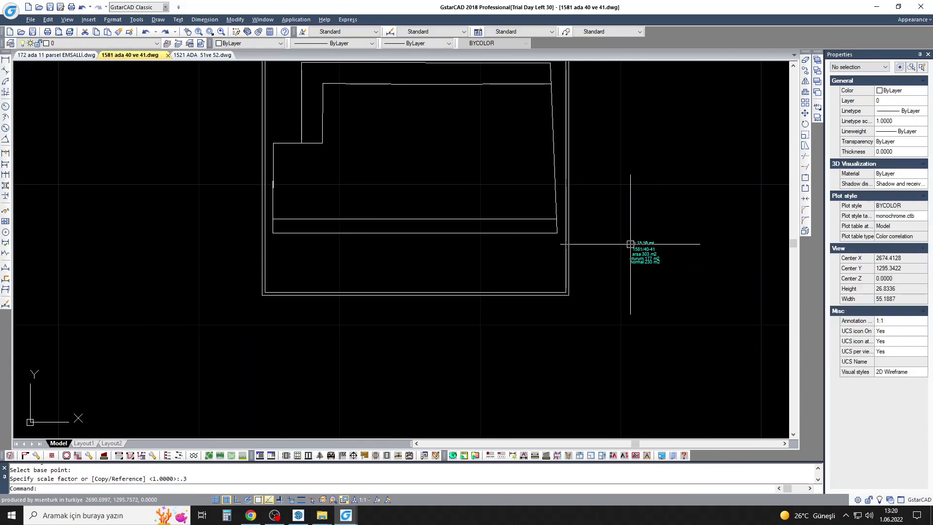
Step: Move the scaled labels into the frame's corner
text(m)
key(Return)
scroll(630, 244, up, 2)
scroll(535, 294, up, 2)
click(452, 298)
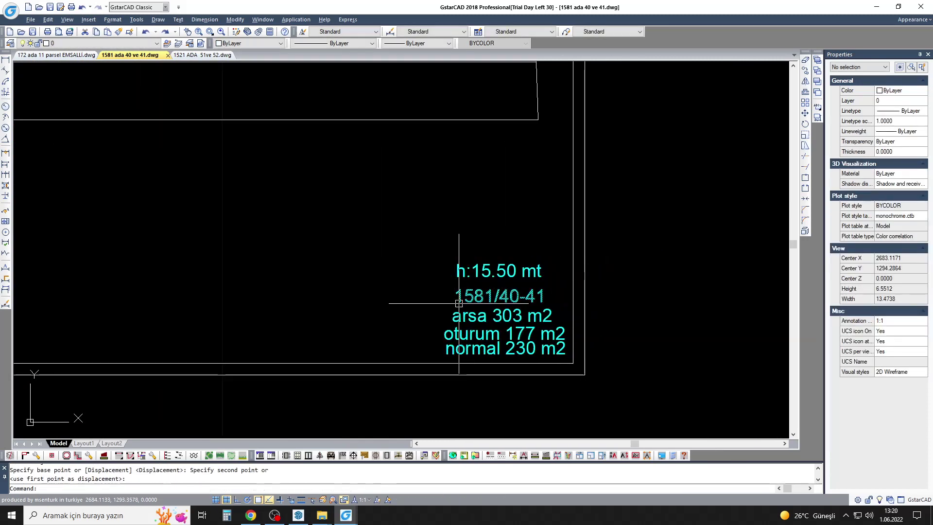
scroll(476, 297, down, 1)
Step: Rearrange the label stack, placing 1581/40-41 and h:15.50 mt
text(m)
key(Return)
click(475, 296)
click(651, 216)
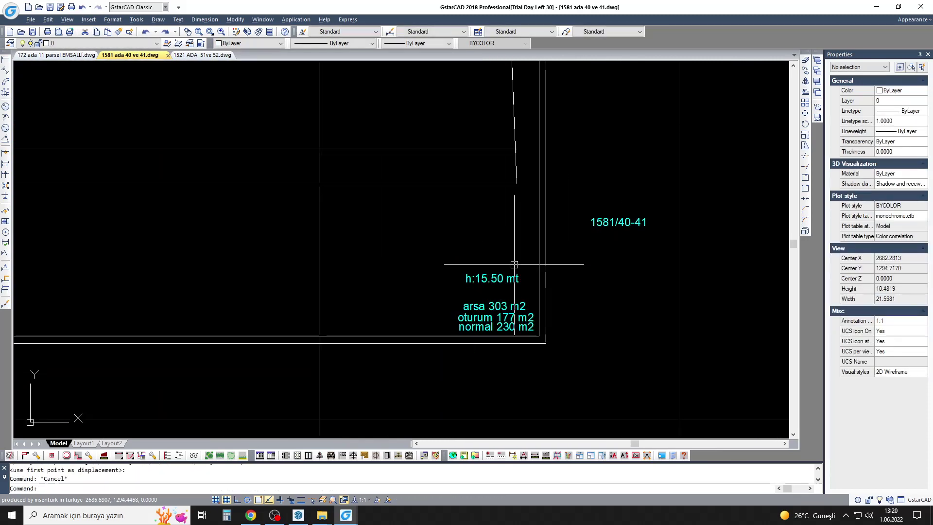
click(406, 252)
Step: Move the 1581/40-41 label to the top of the frame
text(m)
key(Return)
click(746, 334)
scroll(679, 321, down, 5)
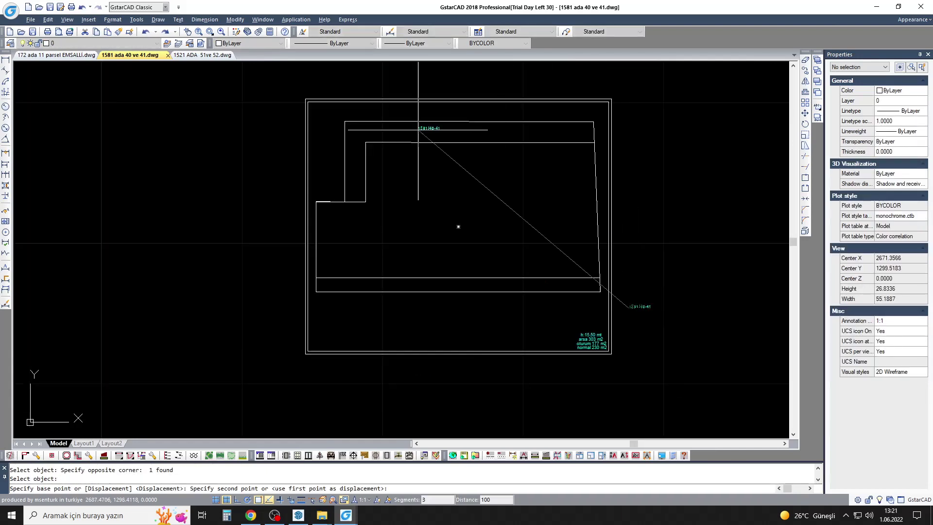
scroll(418, 130, up, 2)
click(398, 153)
Step: Scale the title by 2 and edit it to read '1581/40-41 normal kat'
text(sc)
key(Return)
text(2)
key(Escape)
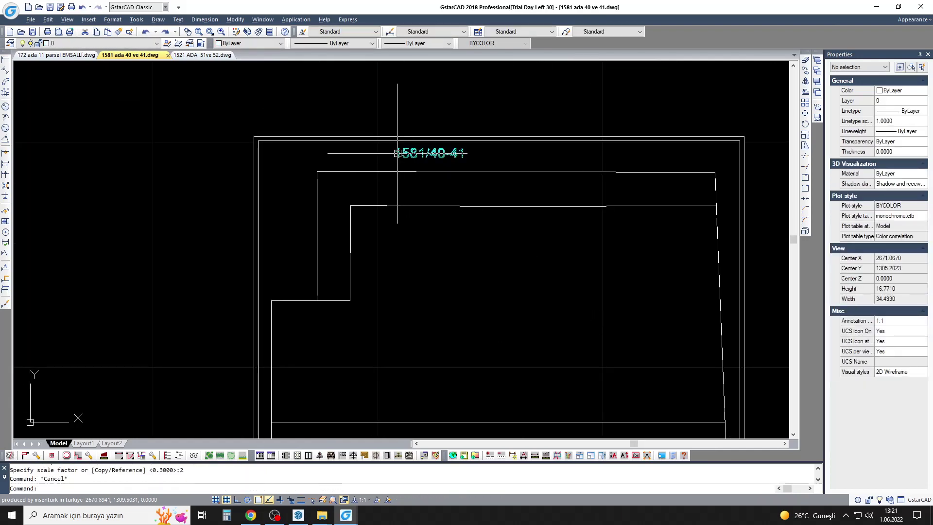
text(ed)
key(Return)
scroll(467, 156, up, 2)
click(467, 156)
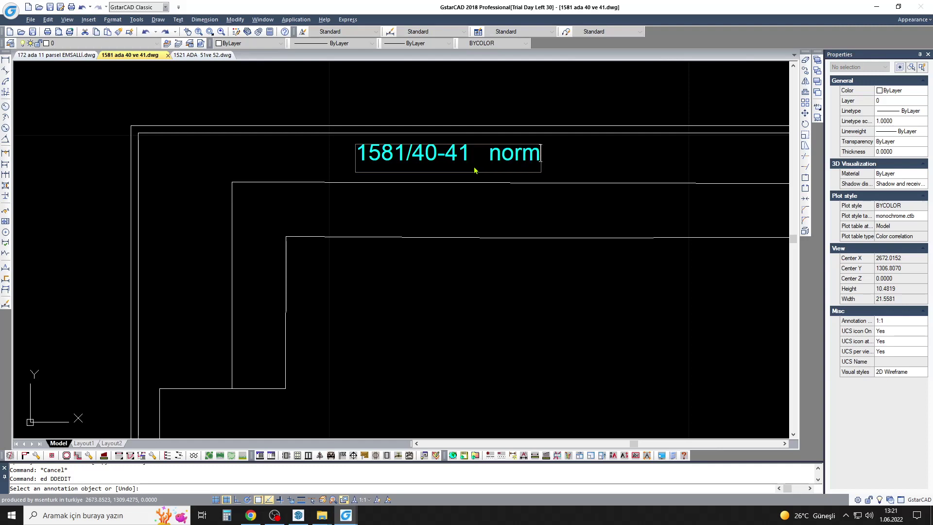
key(Escape)
scroll(510, 271, down, 3)
Step: Centre the title along the top edge of the frame
click(511, 271)
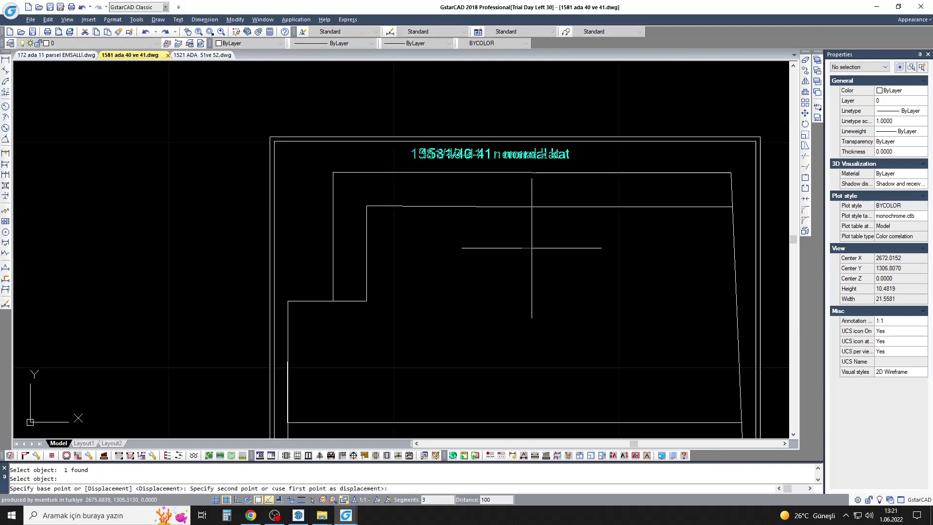
click(433, 202)
text(rec)
click(274, 141)
scroll(726, 161, up, 2)
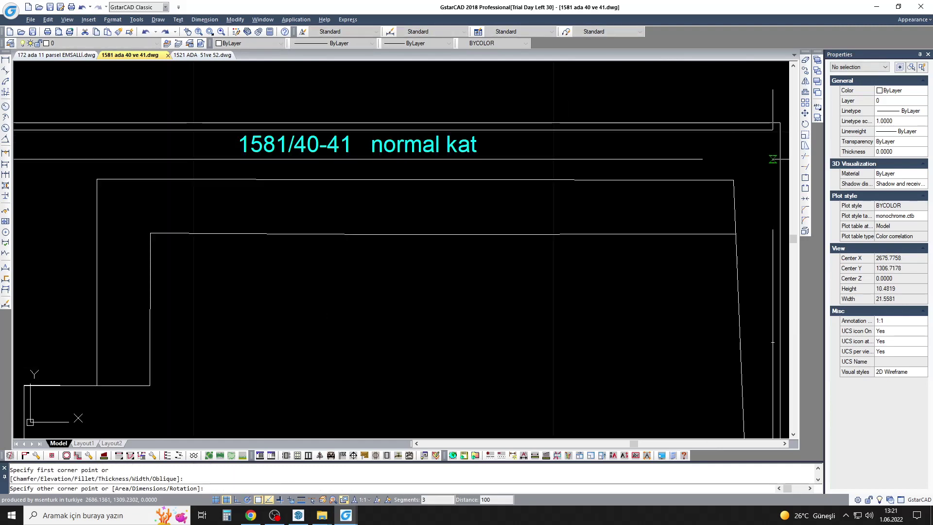
scroll(772, 159, down, 3)
key(Escape)
Step: Stretch the frame's corner outward to enlarge the frame
text(s)
key(Return)
click(521, 260)
click(271, 288)
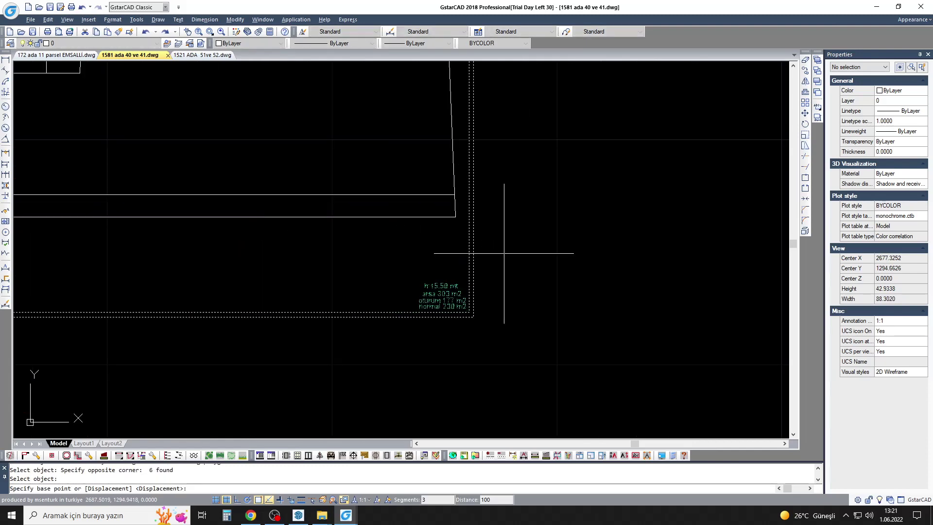
scroll(525, 333, down, 3)
drag(500, 260, 385, 334)
text(co)
key(Return)
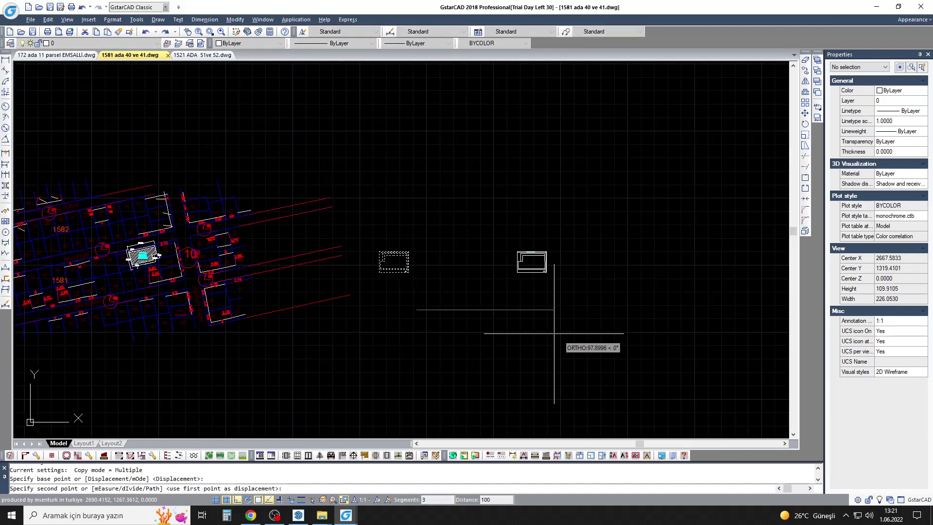
Step: Draw a rectangle spanning the framed plan area
click(473, 276)
key(Escape)
text(rec)
key(Return)
click(190, 225)
click(501, 298)
scroll(537, 258, up, 5)
Step: Select the small framed plan and close the Options dialog
text(m)
key(Return)
drag(523, 238, 456, 285)
key(Return)
key(Return)
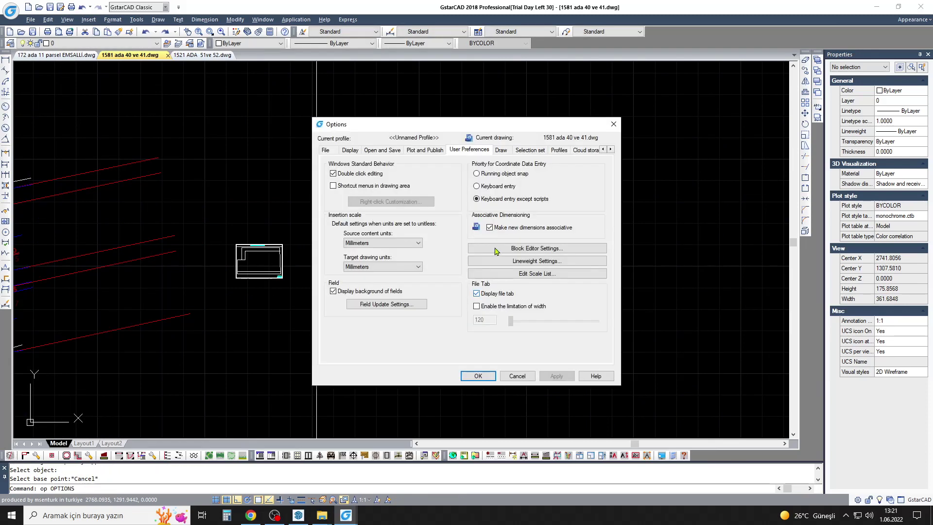
click(478, 376)
Step: Window-select the whole framed plan and scale it up
scroll(577, 287, down, 3)
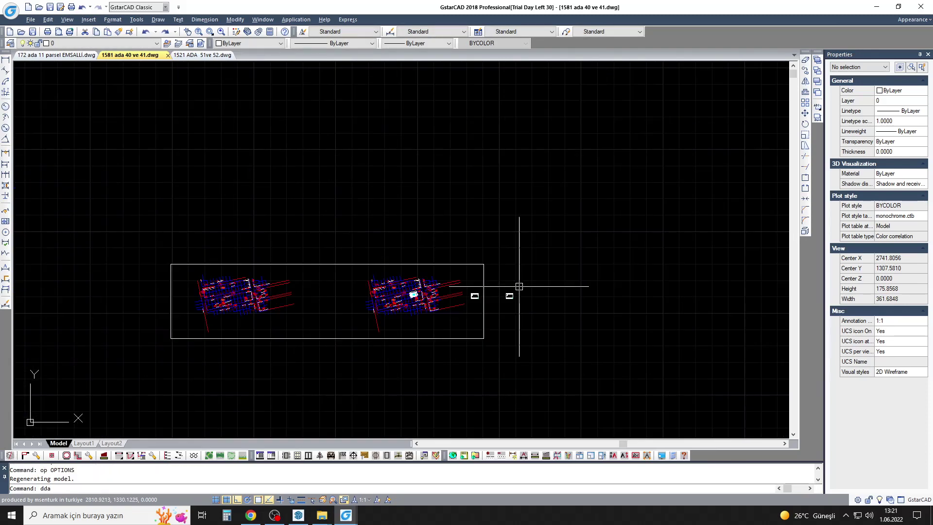
scroll(603, 287, up, 3)
drag(469, 234, 411, 192)
key(Return)
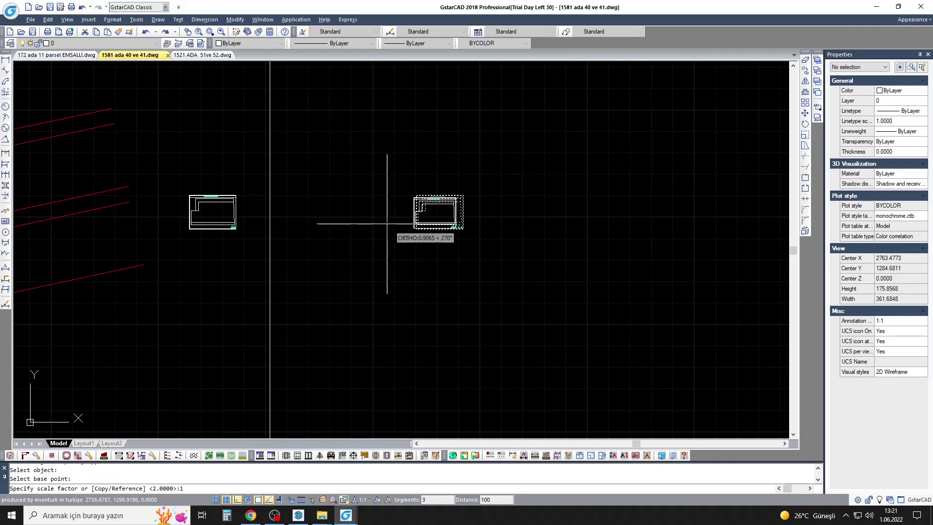
key(Return)
Step: Zoom to extents and turn off the background grid
middle_click(387, 223)
click(227, 499)
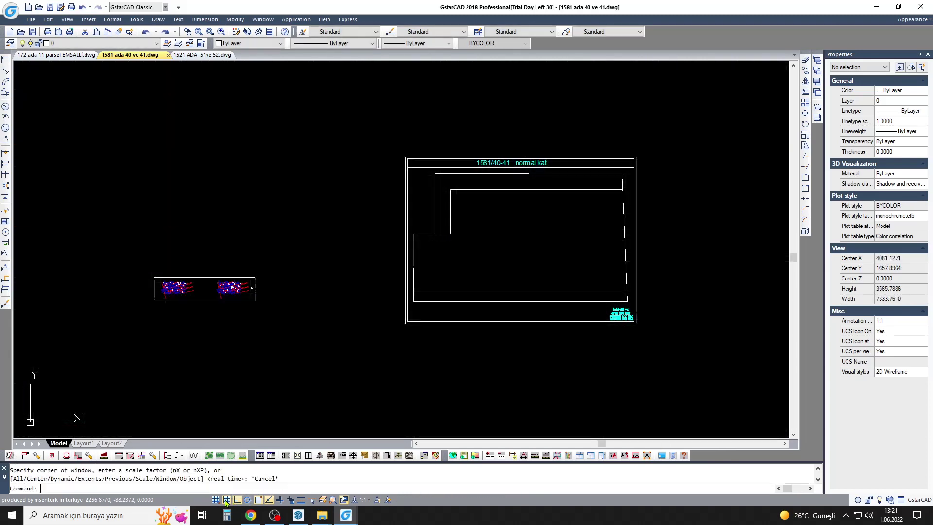
middle_drag(340, 291, 280, 301)
click(186, 54)
Step: Select the three floor plans in the 1521 ADA drawing and copy them
scroll(486, 268, up, 3)
scroll(632, 340, down, 3)
click(681, 321)
scroll(644, 398, down, 3)
click(171, 185)
key(ctrl+c)
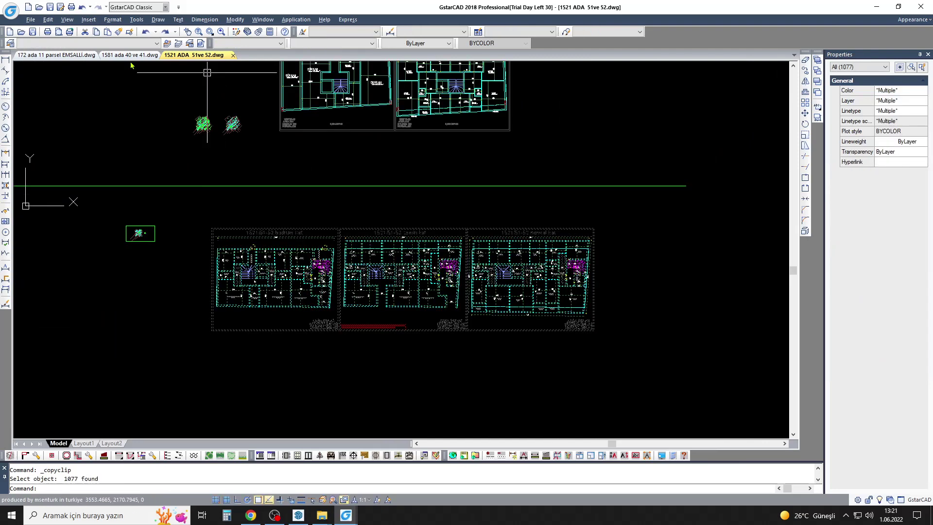
Step: Paste the floor plans into the 1581 drawing at the top right
key(ctrl+Tab)
key(ctrl+v)
middle_drag(547, 245, 549, 215)
click(500, 195)
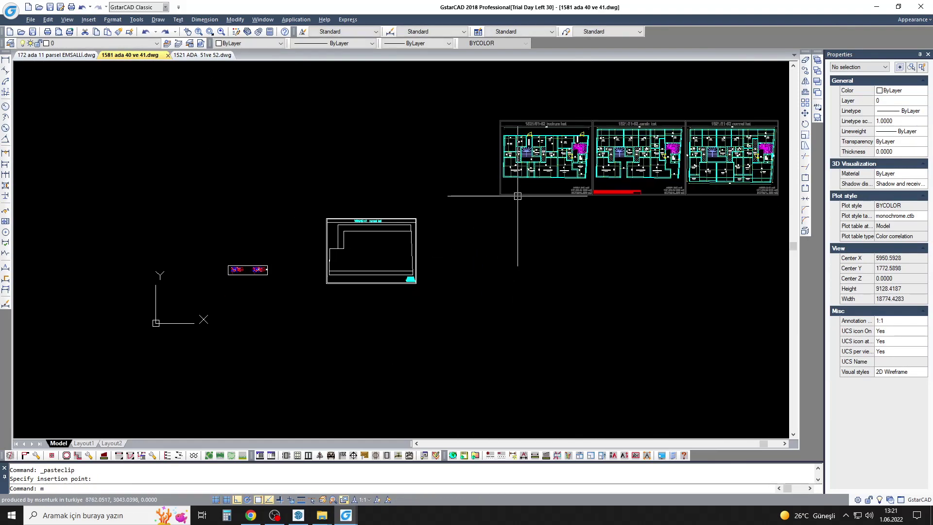
key(Escape)
Step: Copy the label text from the pasted plans
scroll(527, 235, up, 3)
text(co)
key(Return)
click(607, 165)
scroll(558, 287, up, 3)
key(Escape)
click(281, 263)
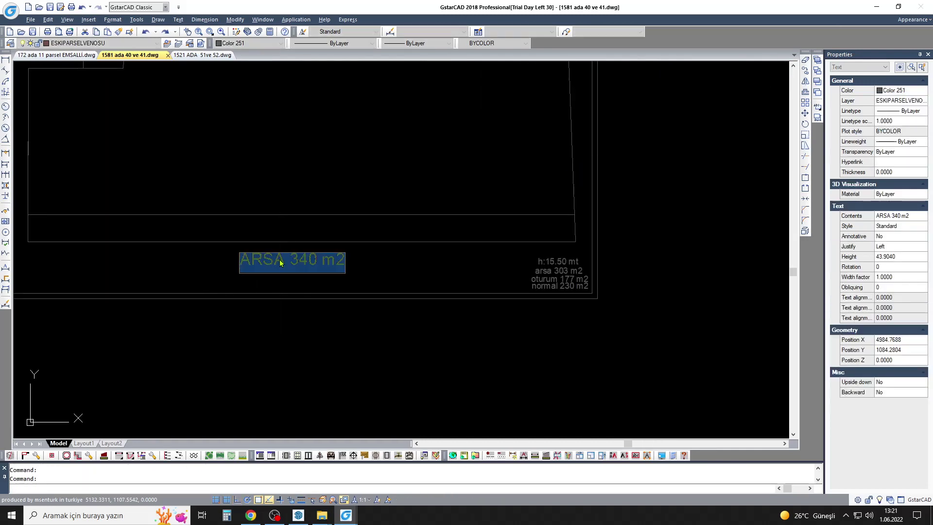
Step: Move the 'yol' text to sit below the building outline
text(m)
key(Return)
click(257, 259)
click(403, 255)
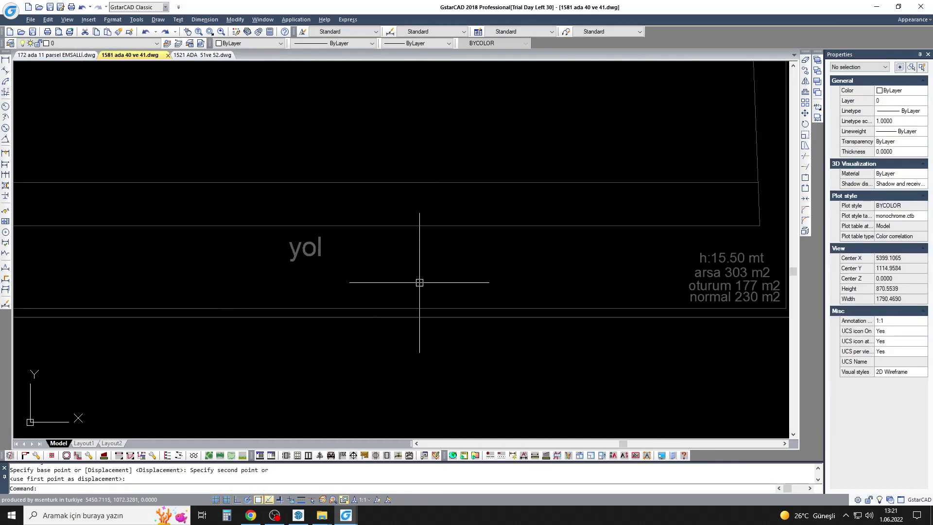
key(Escape)
scroll(457, 237, down, 3)
scroll(467, 258, down, 2)
Step: Add a construction line east of the outline and trim the two lines beyond the slanted edge
text(xxxl)
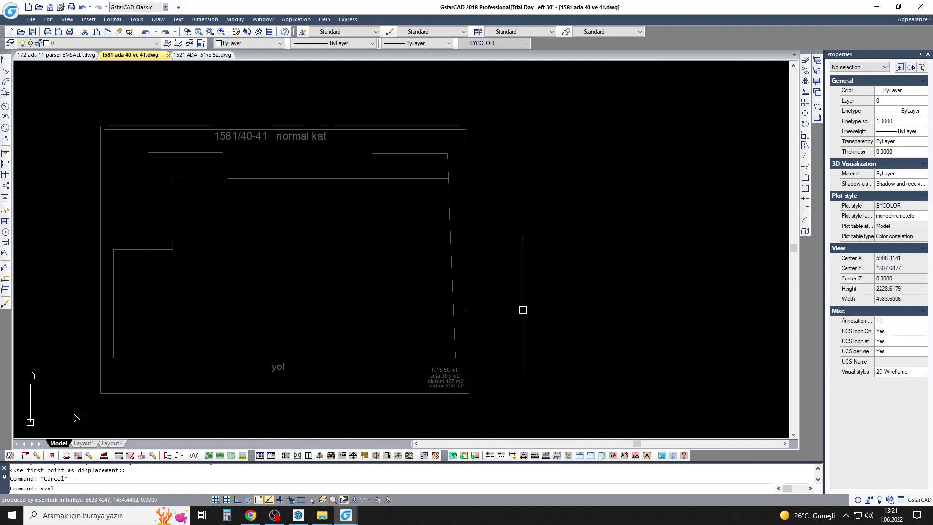
click(540, 281)
key(Escape)
text(tr)
key(Return)
click(603, 228)
click(500, 316)
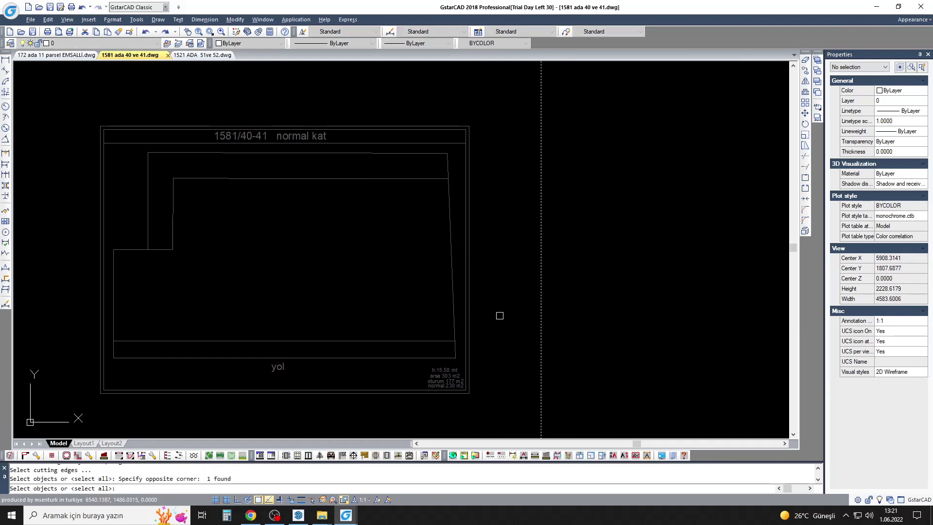
click(516, 128)
click(459, 411)
key(Delete)
Step: Try a 6-unit offset of the wall lines, then fillet the slanted wall line
text(o)
key(Return)
text(6)
key(Escape)
text(f)
key(Return)
scroll(474, 318, up, 5)
scroll(488, 308, up, 3)
click(486, 304)
scroll(463, 333, down, 5)
scroll(459, 183, up, 5)
key(Escape)
Step: Retry the wall-corner fillet using a fence selection, then cancel it
text(f)
key(Return)
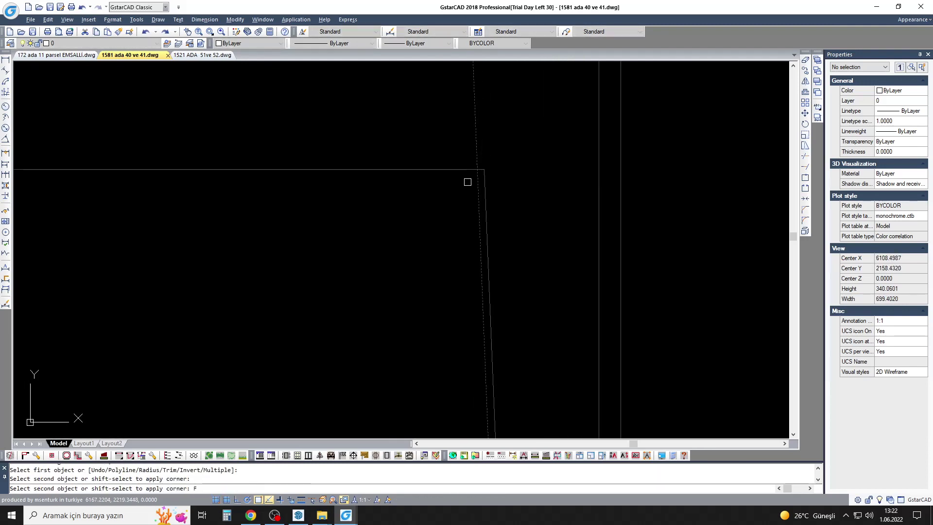
key(Return)
click(472, 181)
key(Escape)
scroll(475, 187, down, 2)
scroll(437, 163, down, 3)
scroll(291, 208, down, 3)
key(Escape)
Step: Abandon the wall offset and erase the stray lines inside the plan
text(o)
key(Return)
scroll(408, 206, up, 3)
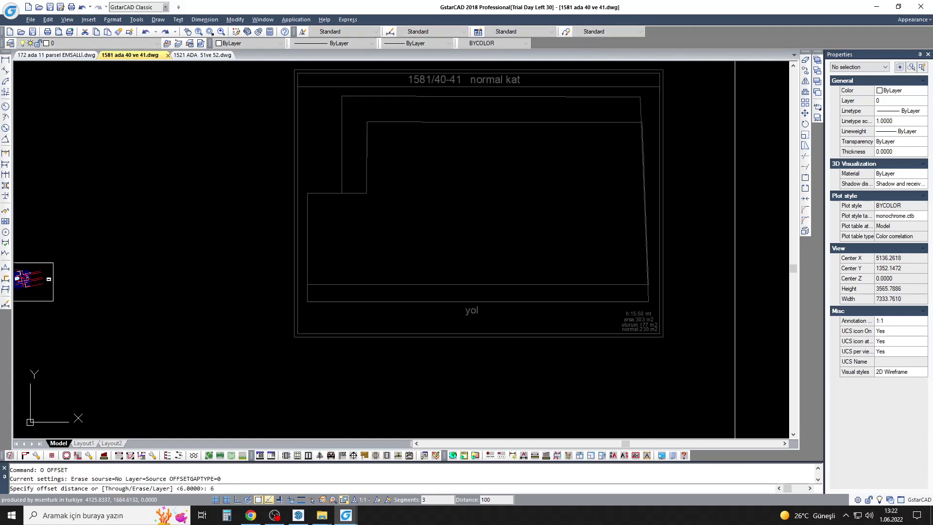
scroll(321, 178, up, 2)
key(Escape)
key(Escape)
scroll(296, 161, up, 4)
text(e)
click(292, 169)
key(Escape)
Step: Fillet the corner between the vertical and horizontal wall lines
text(f)
key(Return)
click(301, 195)
scroll(375, 184, down, 3)
text(f)
key(Return)
scroll(330, 253, up, 3)
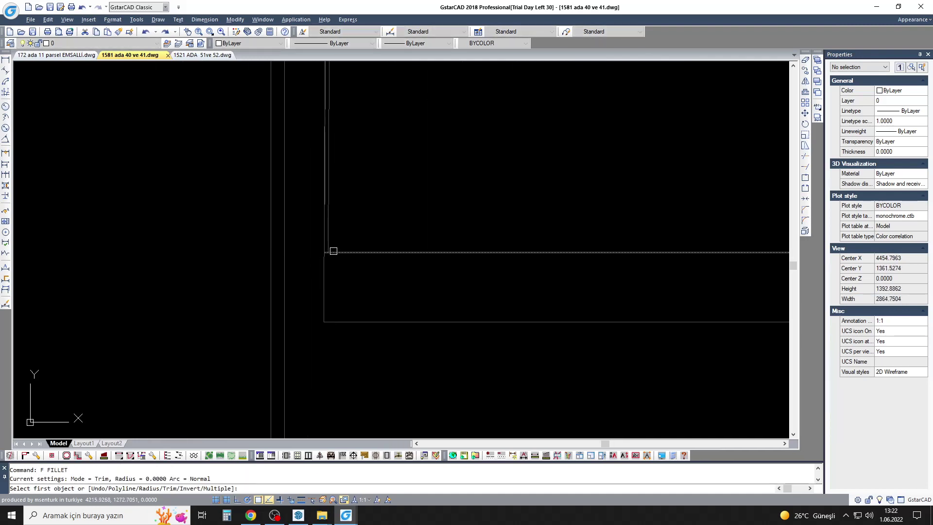
click(325, 252)
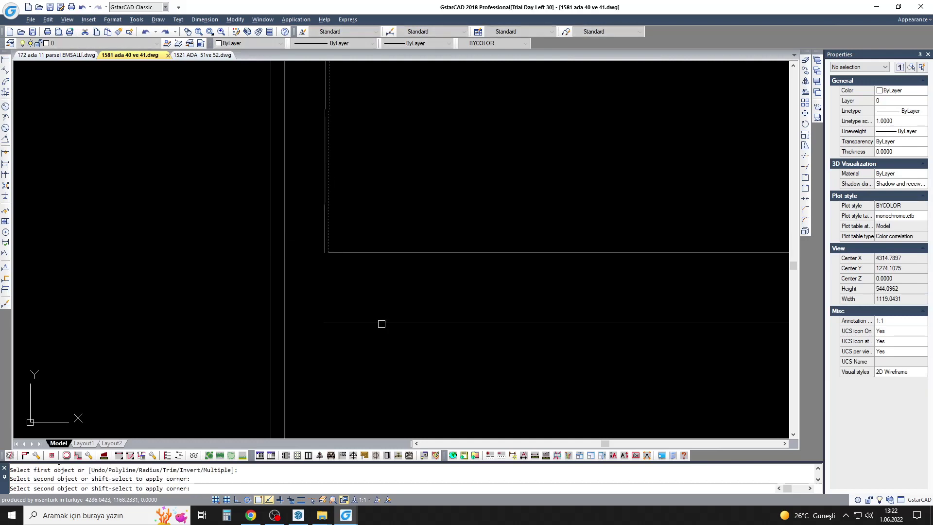
key(Escape)
scroll(360, 316, down, 5)
scroll(346, 277, up, 2)
Step: Place a horizontal construction line and trim the wall segment below it
key(Return)
click(352, 289)
scroll(352, 288, up, 2)
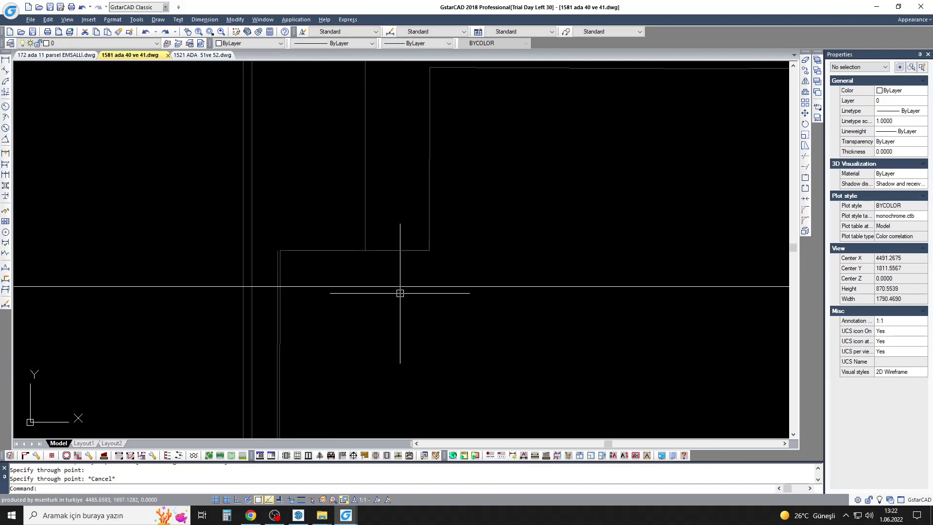
key(Escape)
text(tr)
key(Return)
click(429, 270)
key(Escape)
Step: Start erasing the leftover lines, then cancel the command
text(e)
key(Return)
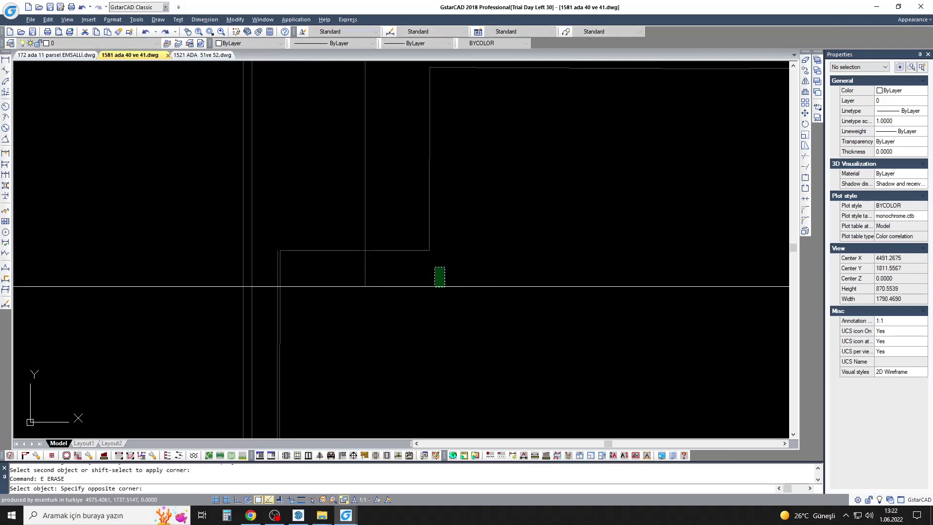
scroll(346, 256, down, 3)
key(Escape)
scroll(486, 219, down, 2)
scroll(659, 210, up, 3)
Step: Pick a cyan wall line as the MATCHPROP style source
text(MA)
key(Return)
scroll(658, 210, up, 3)
click(659, 210)
scroll(271, 308, down, 3)
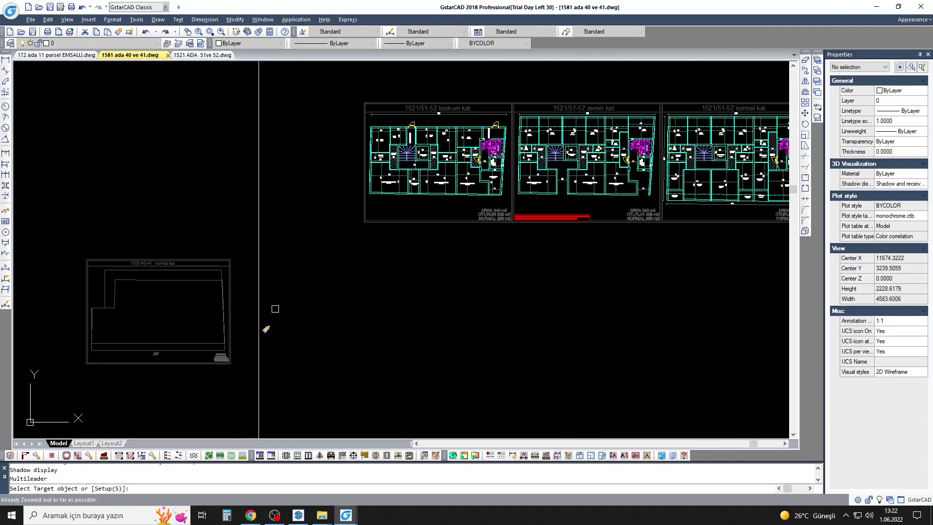
Step: Pan and zoom to the normal kat plan corner, cancelling the pending commands
scroll(271, 308, up, 3)
scroll(267, 319, up, 2)
scroll(177, 200, down, 2)
scroll(129, 195, down, 2)
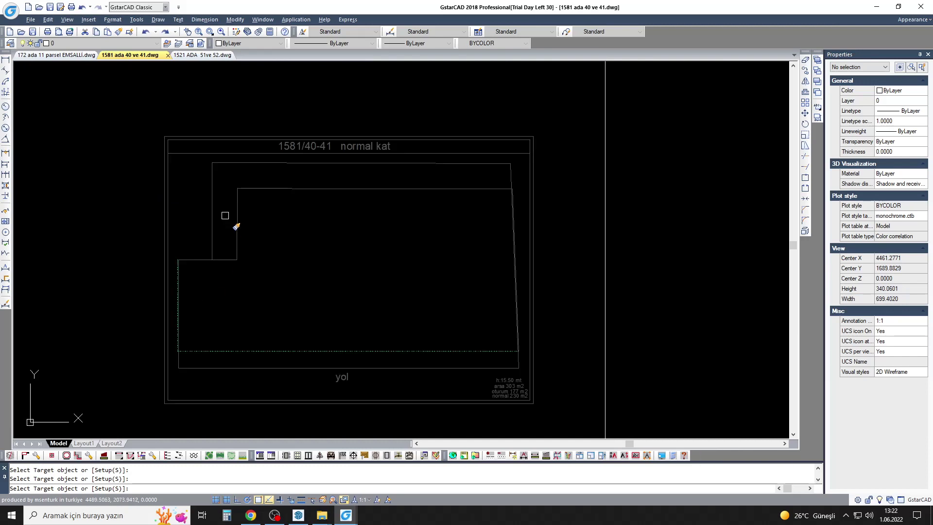
middle_drag(272, 192, 387, 221)
key(Escape)
scroll(376, 224, up, 2)
scroll(370, 237, down, 3)
scroll(311, 249, up, 2)
scroll(291, 242, up, 2)
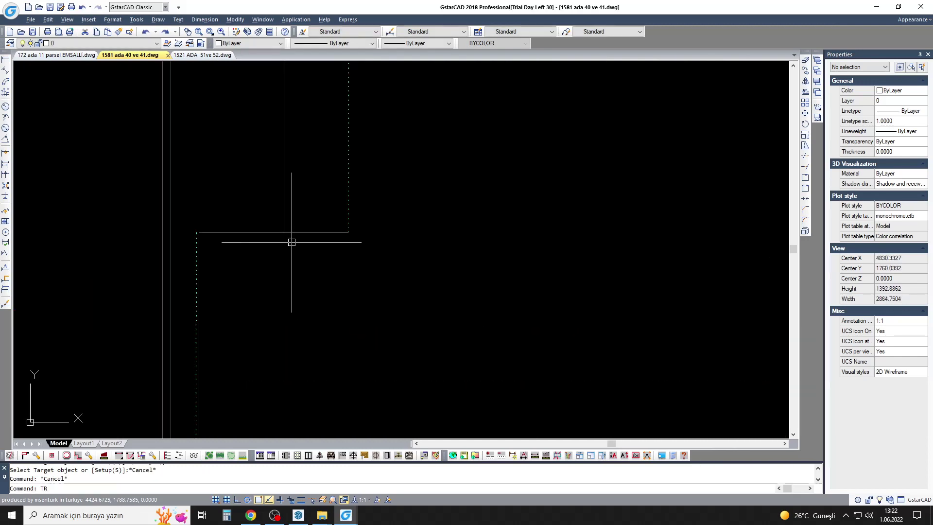
text(tr)
key(Return)
key(Return)
key(Escape)
Step: Copy the cyan wall properties onto the enclosed normal kat outline lines
text(ma)
key(Return)
click(382, 231)
middle_drag(388, 232, 423, 232)
click(388, 211)
scroll(541, 204, down, 3)
scroll(542, 204, down, 1)
scroll(308, 225, up, 3)
scroll(326, 217, up, 1)
scroll(325, 217, down, 2)
scroll(632, 145, up, 1)
scroll(632, 146, up, 2)
scroll(320, 293, down, 3)
scroll(470, 254, up, 5)
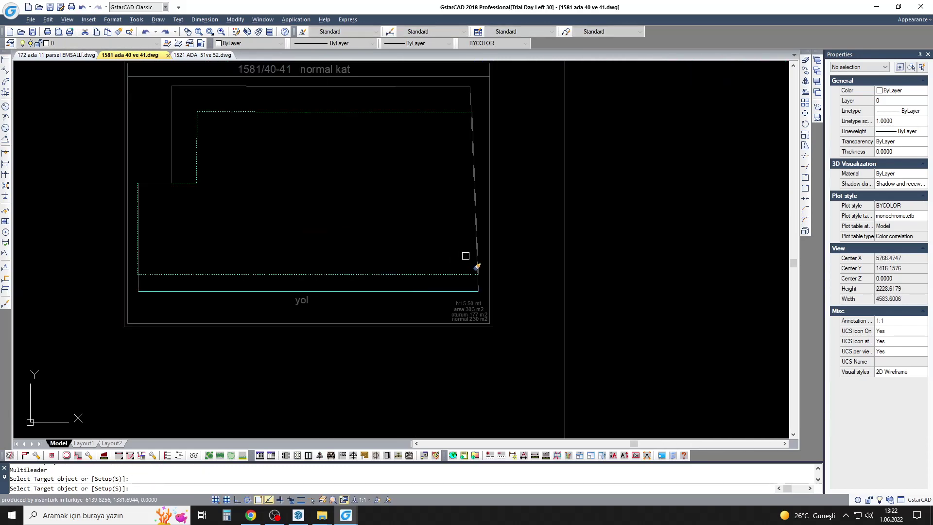
scroll(470, 254, up, 4)
scroll(470, 286, up, 1)
scroll(488, 270, down, 5)
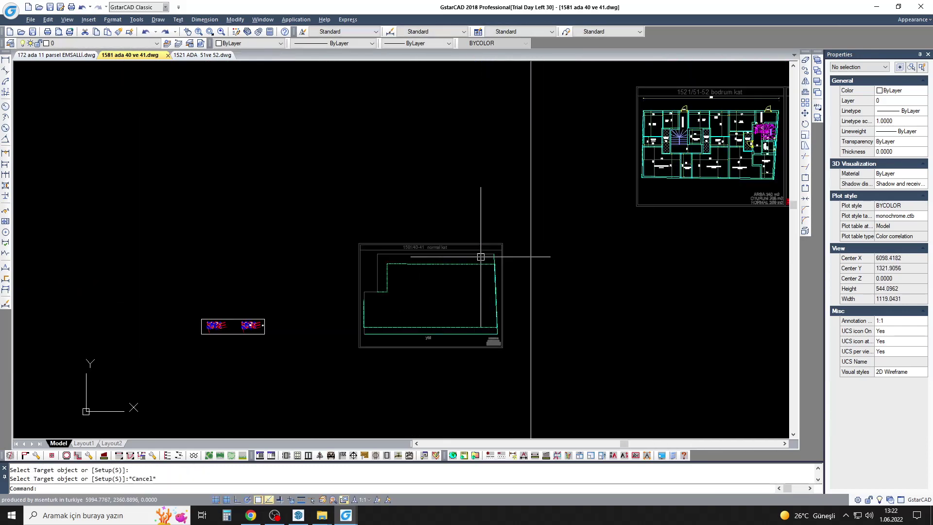
scroll(558, 247, up, 4)
Step: Apply the cyan wall style to the remaining outline lines
key(Return)
key(Return)
click(533, 237)
scroll(533, 236, down, 5)
scroll(378, 254, up, 5)
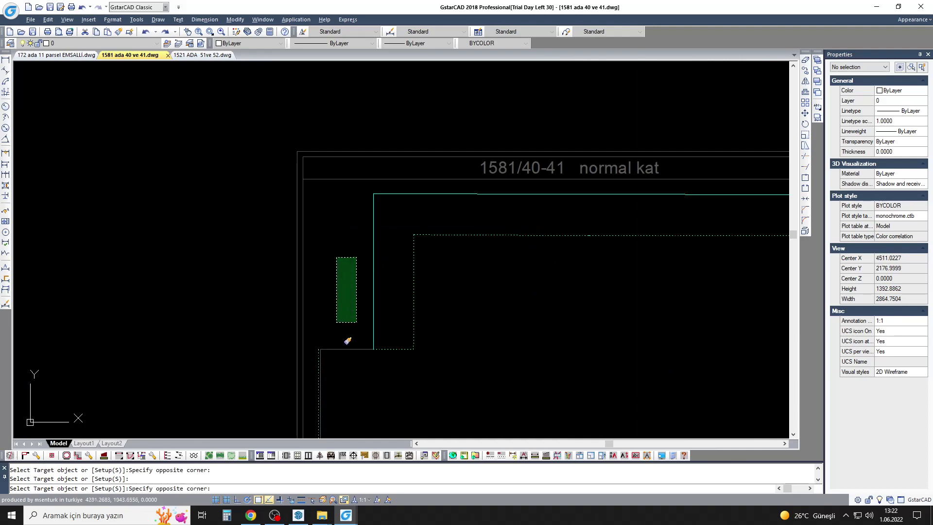
scroll(351, 322, down, 5)
scroll(329, 244, up, 5)
scroll(308, 244, down, 1)
scroll(308, 243, down, 3)
key(Escape)
Step: Save the drawing with Ctrl+S
middle_drag(399, 283, 398, 296)
key(ctrl+s)
key(Return)
key(Escape)
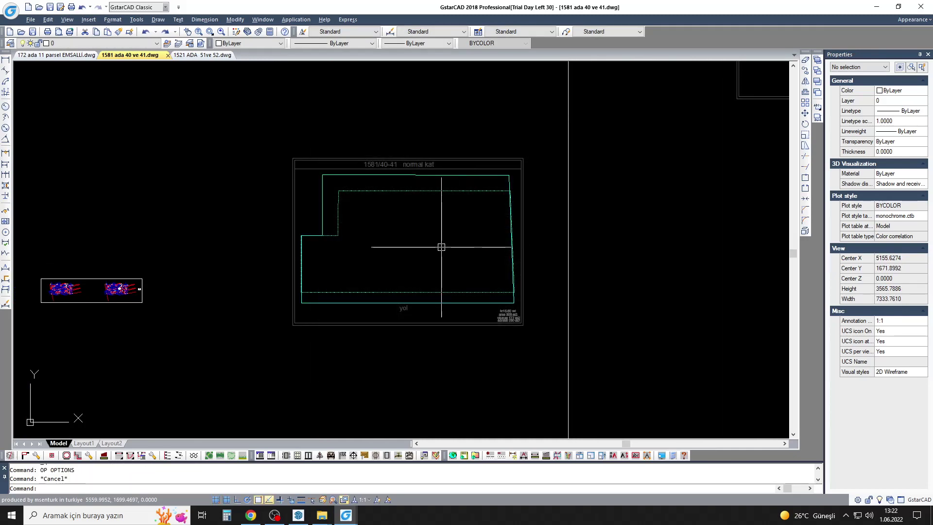
scroll(421, 256, down, 4)
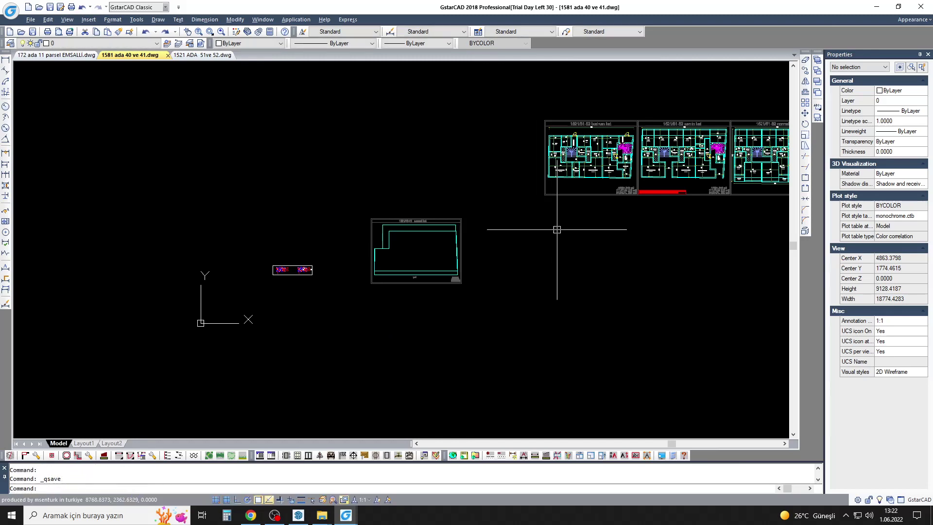
Step: Move the title text to its new position and save the drawing
scroll(427, 241, up, 5)
scroll(414, 192, up, 1)
key(Return)
scroll(392, 185, up, 2)
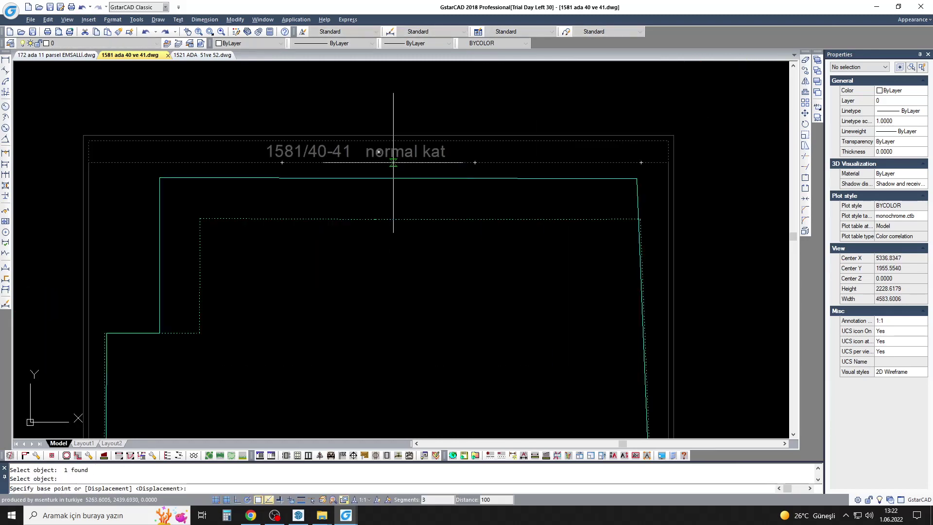
click(431, 201)
key(ctrl+s)
Step: Copy the stair and ASANSÖR core from the 1521 plan into the normal kat plan
scroll(426, 213, down, 4)
scroll(444, 214, down, 5)
middle_drag(444, 214, 445, 186)
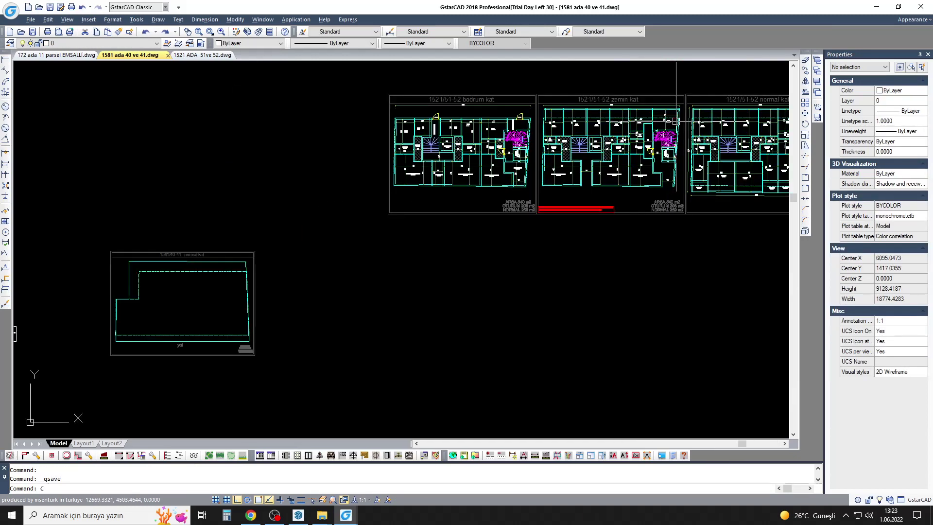
text(co)
key(Return)
scroll(444, 187, up, 4)
scroll(445, 187, down, 2)
scroll(444, 186, up, 3)
drag(414, 117, 606, 320)
key(Return)
click(486, 194)
key(F8)
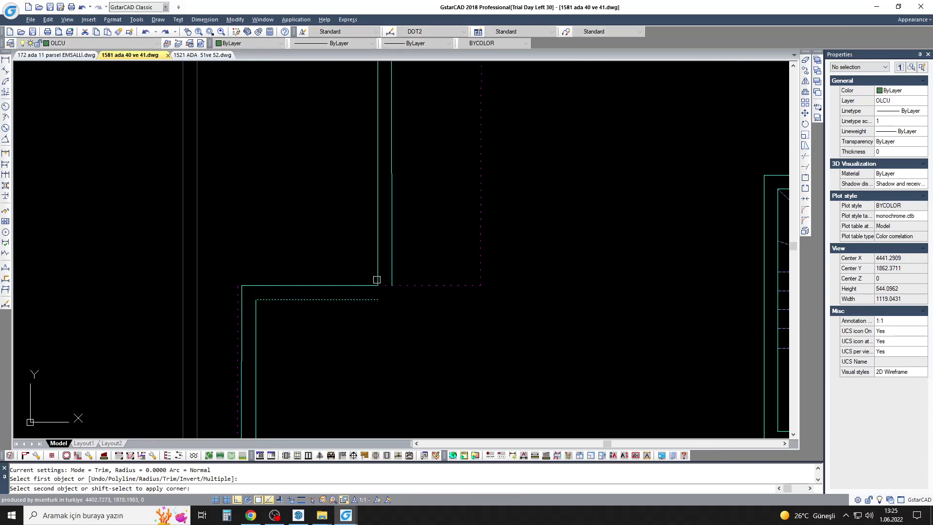
Step: Start an offset of the outer wall line to double it
scroll(369, 262, down, 2)
scroll(646, 194, up, 2)
key(Escape)
text(o)
key(Return)
key(Escape)
click(613, 218)
Step: Rerun the offset and accept the distance to double the outer walls
scroll(621, 229, up, 2)
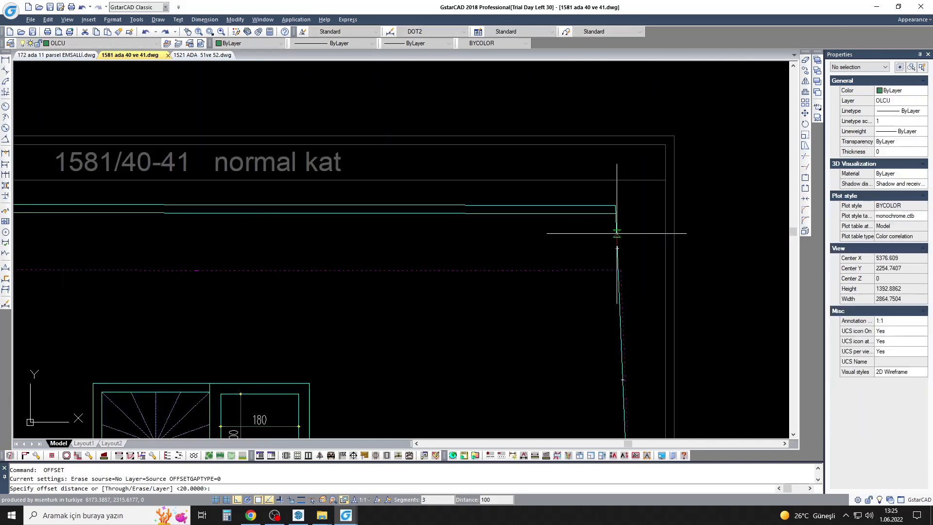
scroll(558, 192, down, 3)
text(o)
key(Return)
key(Return)
scroll(588, 258, up, 3)
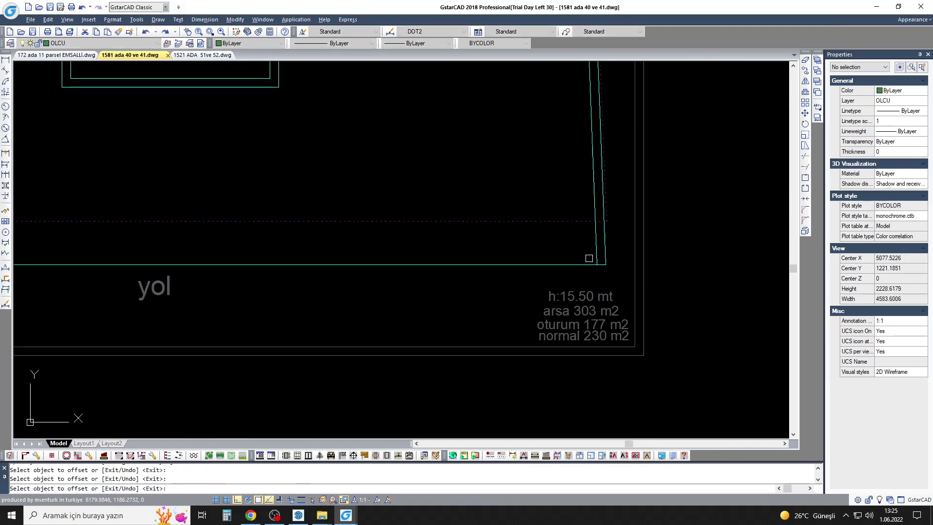
key(Escape)
text(f)
key(Return)
Step: Fillet the doubled wall corners and briefly check the dimension style settings
click(587, 264)
scroll(588, 264, down, 3)
scroll(415, 254, up, 3)
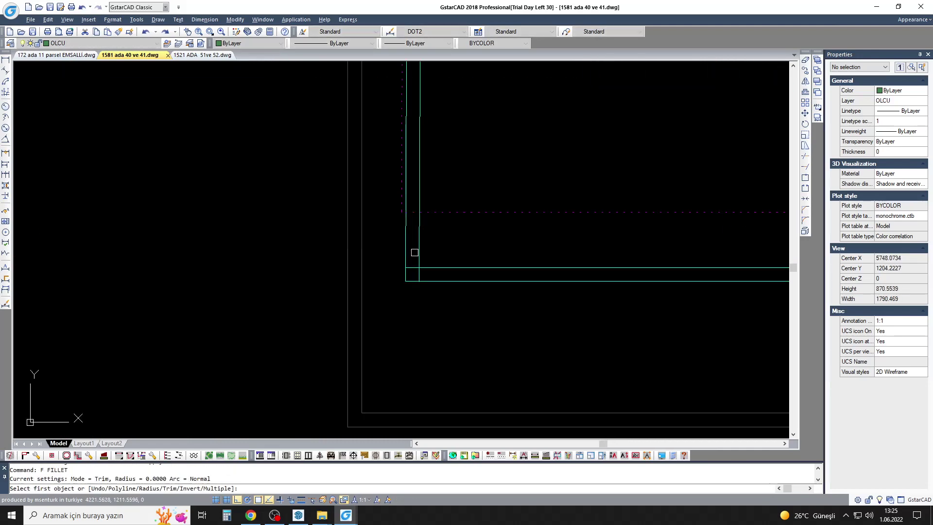
scroll(415, 254, down, 3)
key(Escape)
scroll(355, 273, down, 3)
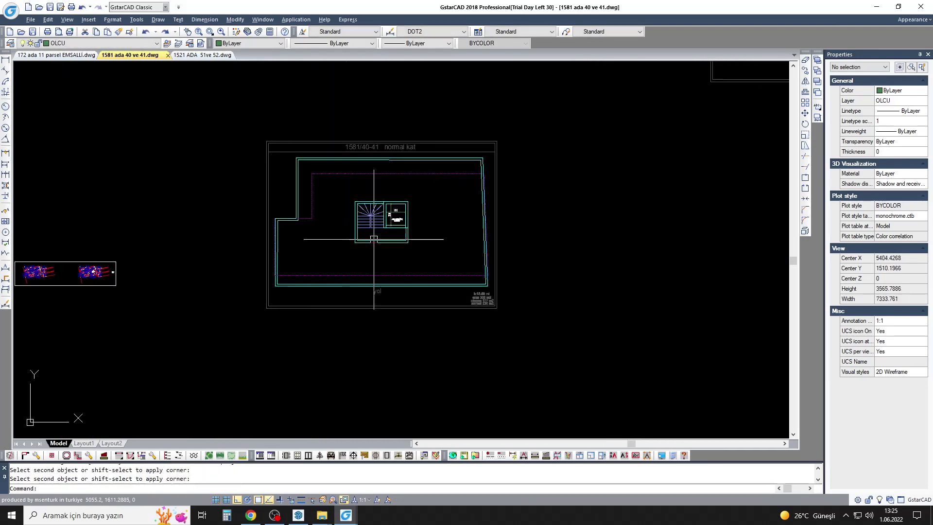
scroll(385, 216, up, 2)
text(d)
key(Return)
key(Escape)
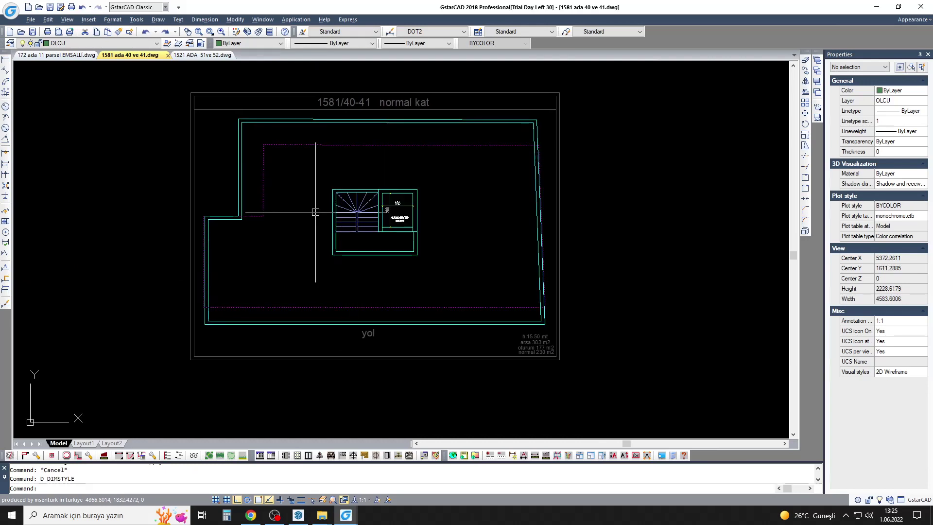
Step: Draw a central dividing wall line down to the bottom wall
middle_drag(402, 277, 411, 256)
text(l)
key(Return)
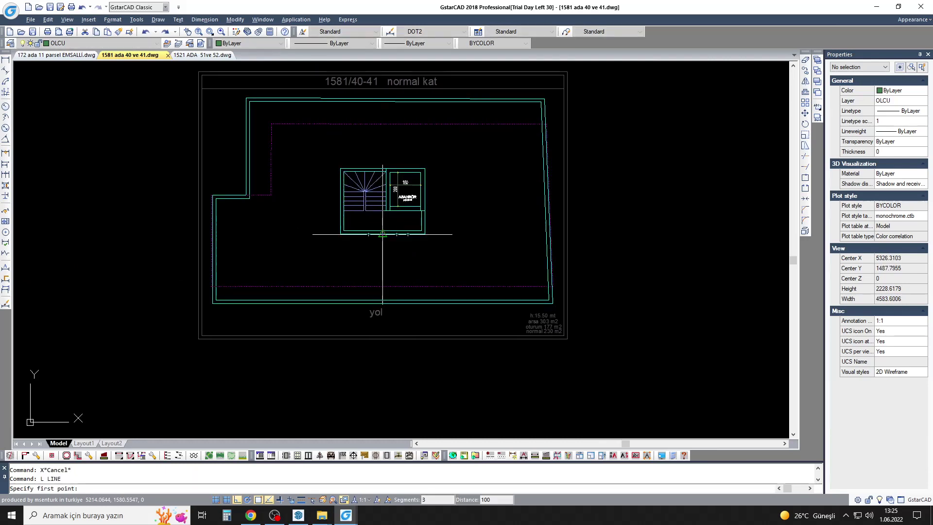
click(382, 378)
key(Return)
scroll(386, 250, up, 2)
Step: Offset the central line to form the wall's second face
text(o)
key(Return)
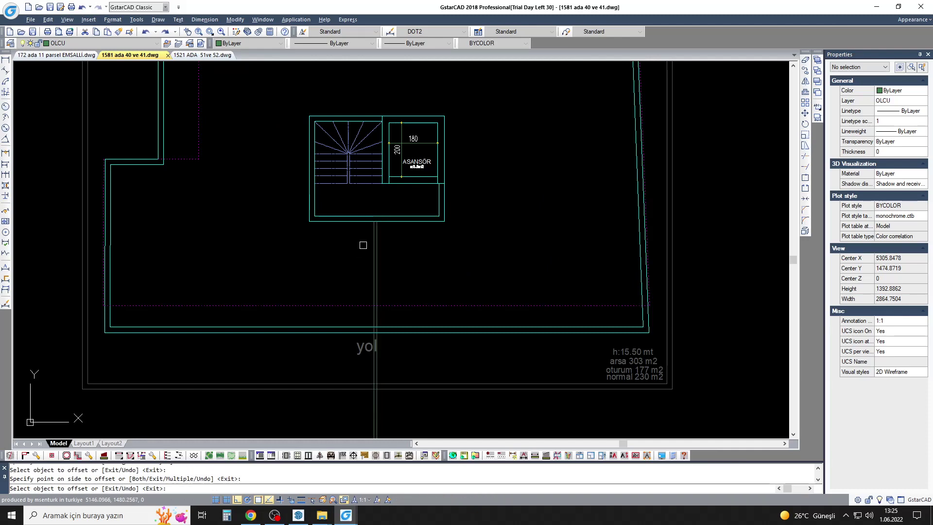
scroll(357, 249, up, 2)
scroll(357, 249, down, 2)
text(tr)
key(Return)
click(410, 312)
key(Escape)
Step: Match the new central wall lines to the existing wall line's properties
text(ma)
key(Return)
scroll(392, 281, down, 2)
click(385, 287)
scroll(391, 248, down, 3)
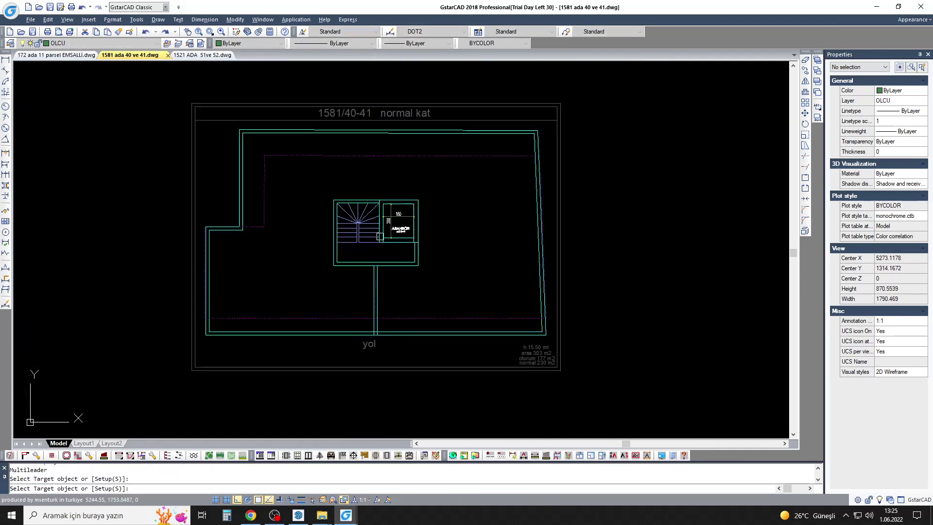
key(Escape)
Step: Copy the central wall lines above the core and trim them around it
key(Return)
click(458, 204)
key(Escape)
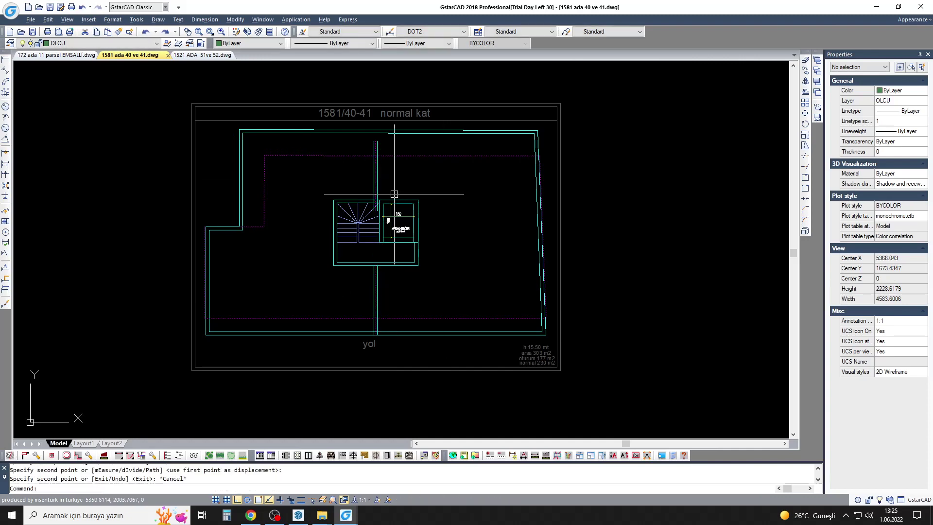
text(tr)
key(Return)
scroll(343, 170, up, 4)
scroll(360, 204, down, 3)
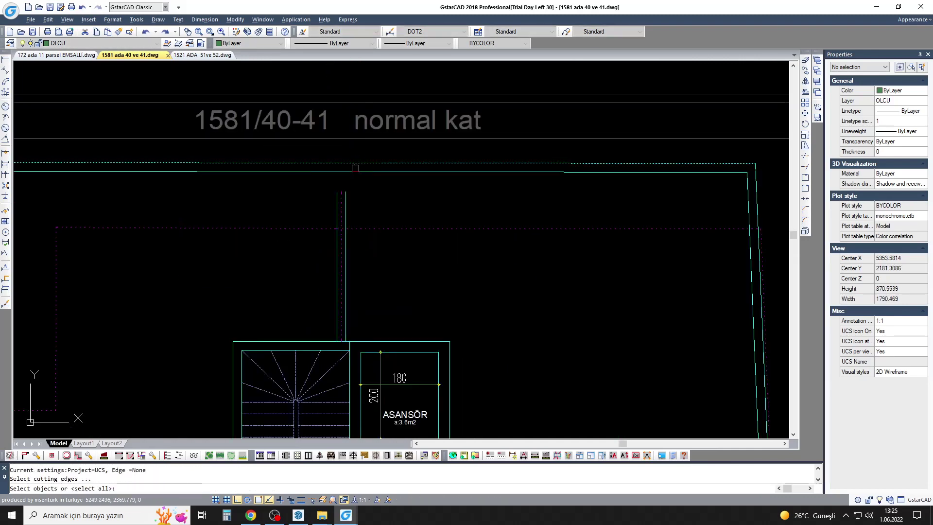
scroll(391, 243, down, 3)
key(Escape)
Step: Try the room-area labelling routine inside the flat, then cancel it
click(84, 452)
click(428, 292)
click(387, 329)
click(323, 292)
click(443, 349)
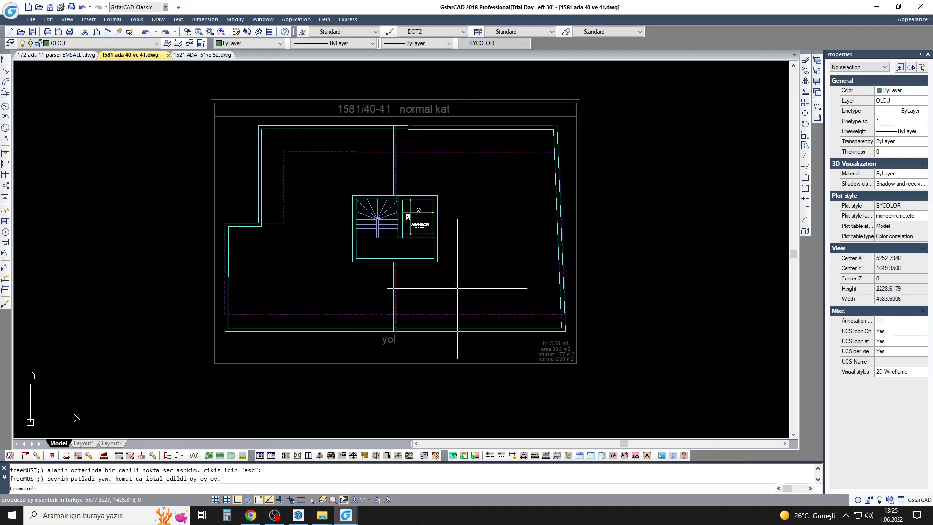
Step: Move the stair core 40 units to the right
text(m)
key(Return)
click(457, 288)
click(333, 175)
key(Return)
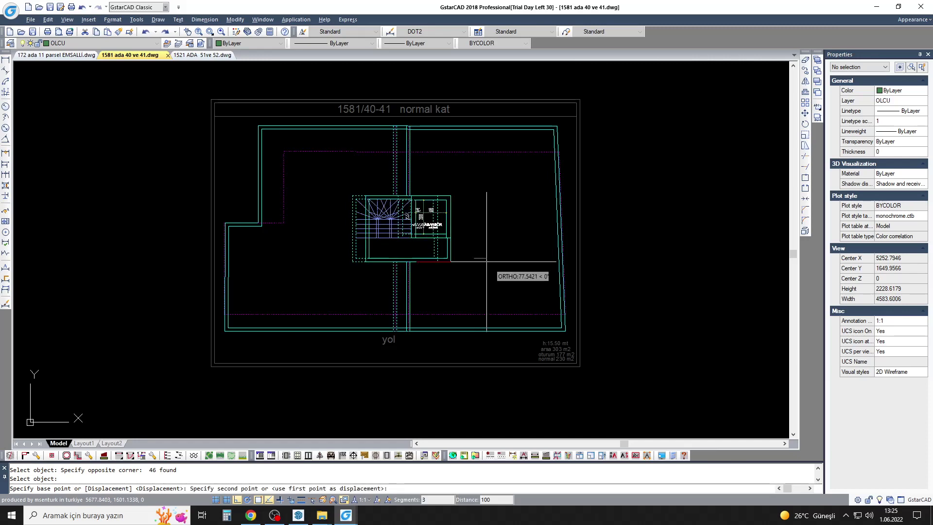
text(40)
key(Return)
Step: Measure the flat's floor area with the room-area tool, about 97.9 m²
click(111, 455)
click(281, 292)
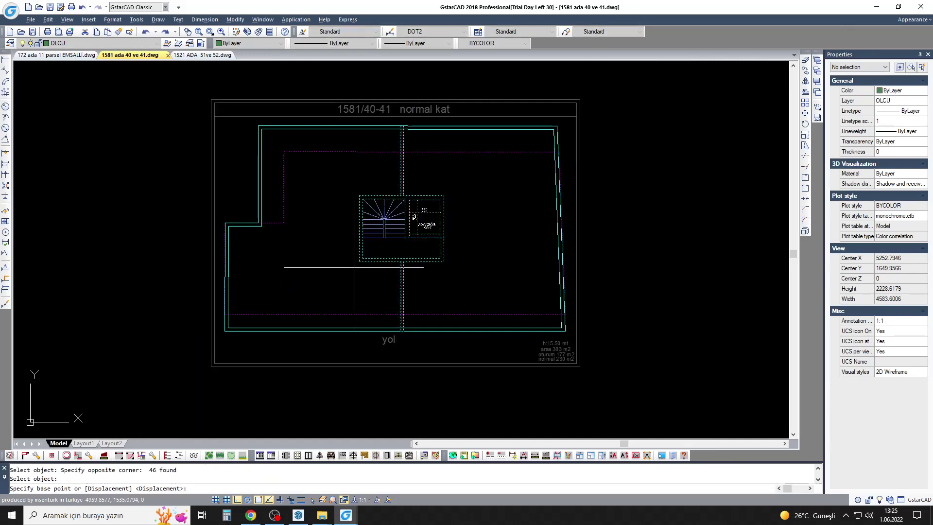
click(104, 455)
click(504, 212)
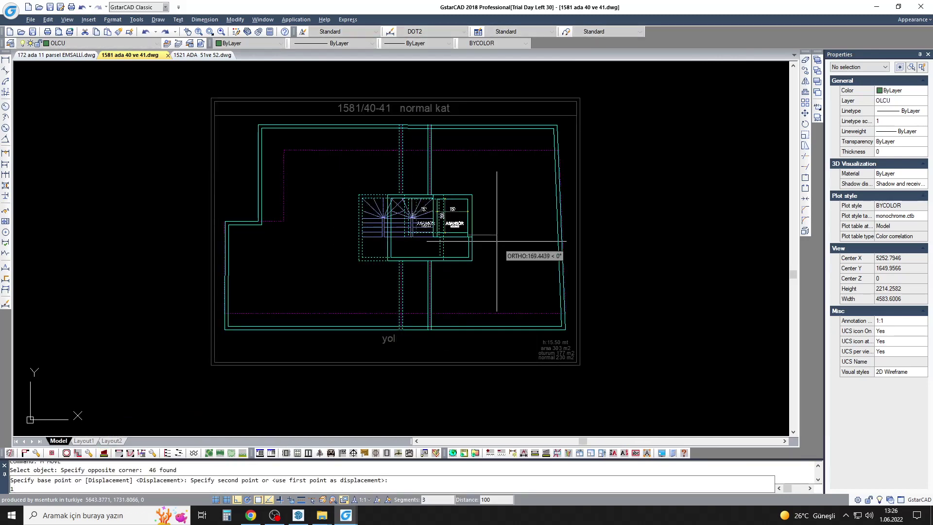
click(104, 452)
click(306, 308)
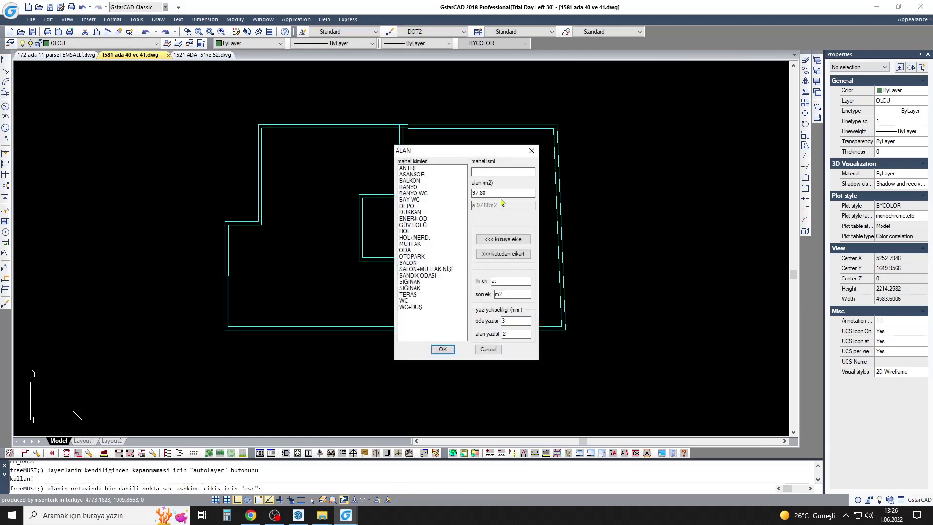
middle_drag(388, 301, 430, 290)
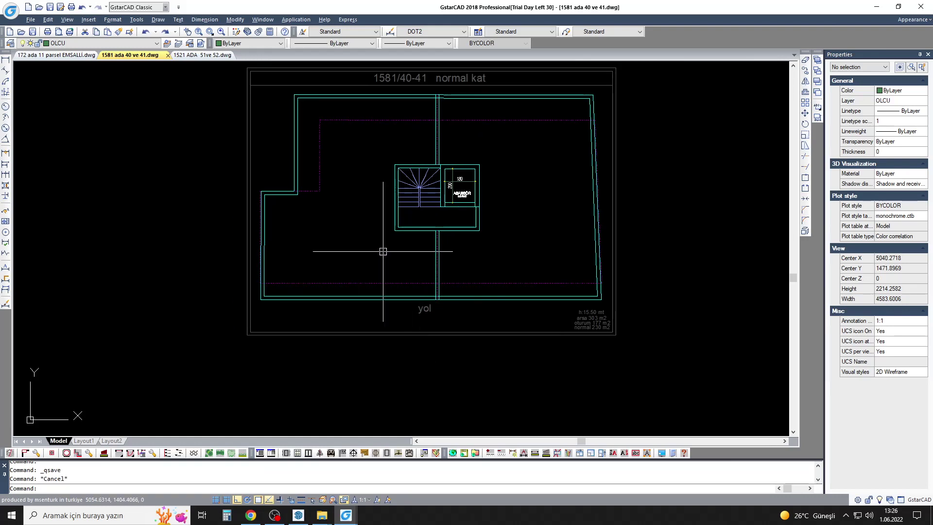
Step: Cancel the pending dimension and erase selection, then save the drawing
click(5, 60)
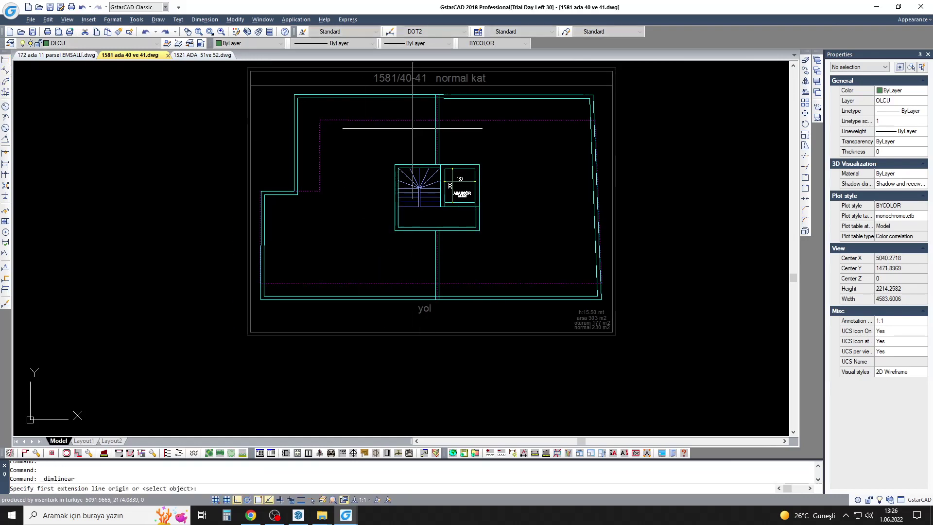
scroll(466, 117, up, 4)
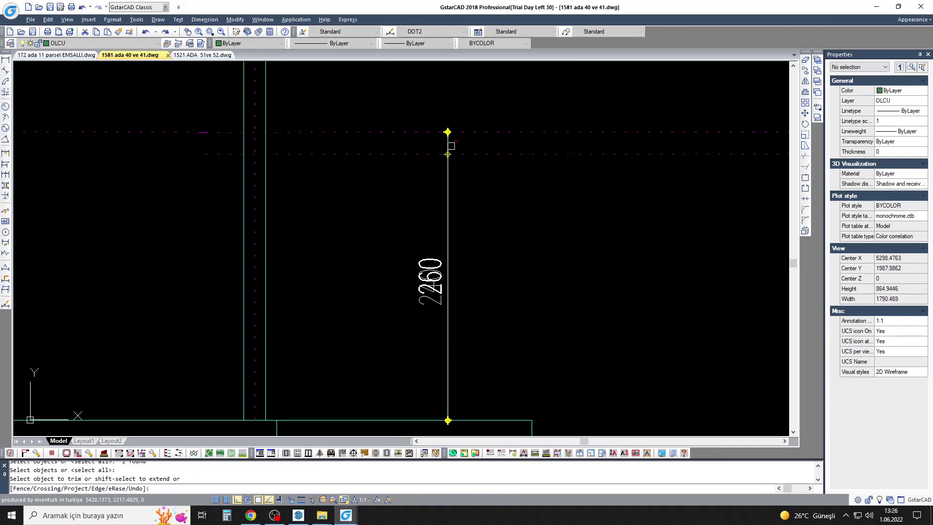
key(Escape)
scroll(438, 170, down, 3)
key(ctrl+s)
scroll(418, 254, up, 2)
scroll(410, 244, up, 1)
Step: Start a wall line at the stair core's lower corner, then cancel it
text(l)
key(Return)
click(424, 232)
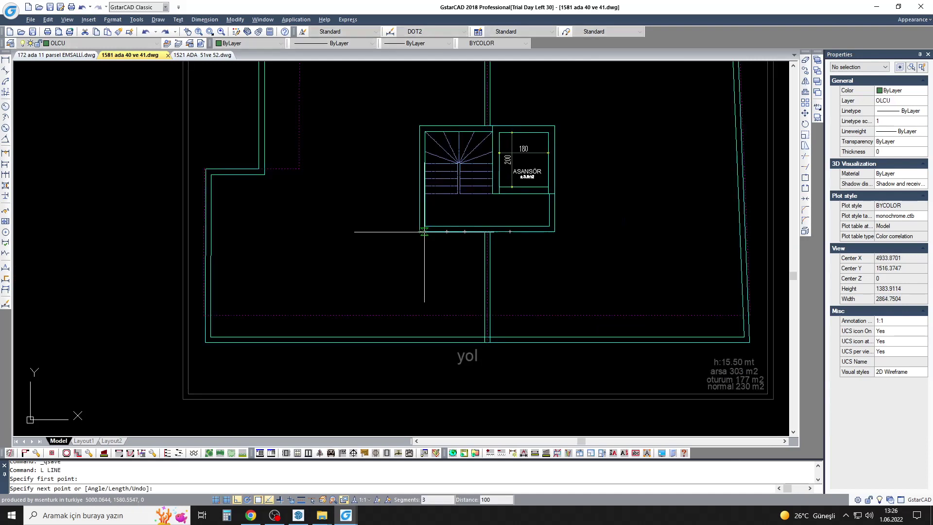
key(Escape)
scroll(424, 231, down, 3)
key(Escape)
scroll(399, 210, up, 3)
Step: Place an offset copy of the wall line and begin another wall line below the core
click(410, 263)
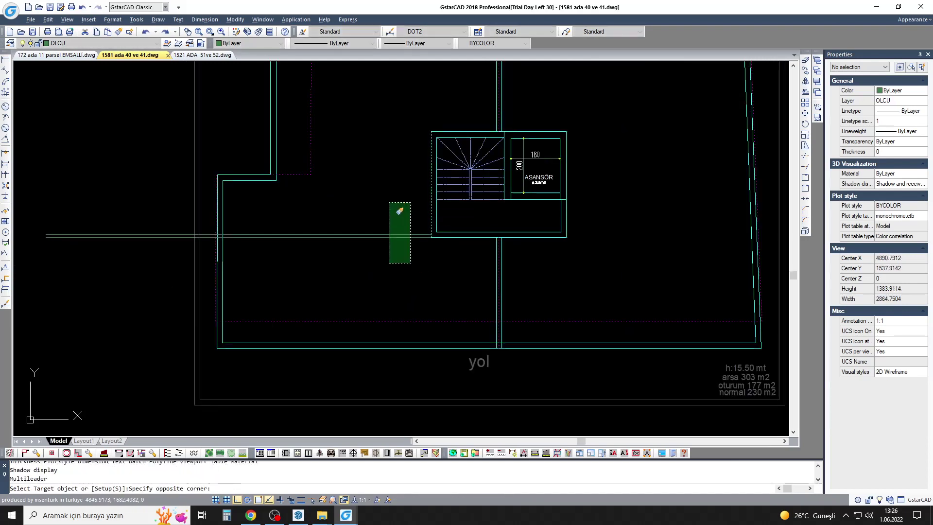
scroll(379, 229, down, 2)
text(l)
key(Return)
click(311, 214)
scroll(375, 209, down, 3)
key(Escape)
scroll(342, 194, up, 4)
Step: Set the wall offset distance to 10
text(o)
key(Return)
text(10)
scroll(363, 191, up, 3)
Step: Draw a short wall line beside the stair core
text(l)
key(Return)
click(303, 181)
key(Escape)
text(o)
key(Escape)
scroll(341, 190, up, 2)
Step: Fillet two wall lines to close the corner below the core
text(f)
key(Return)
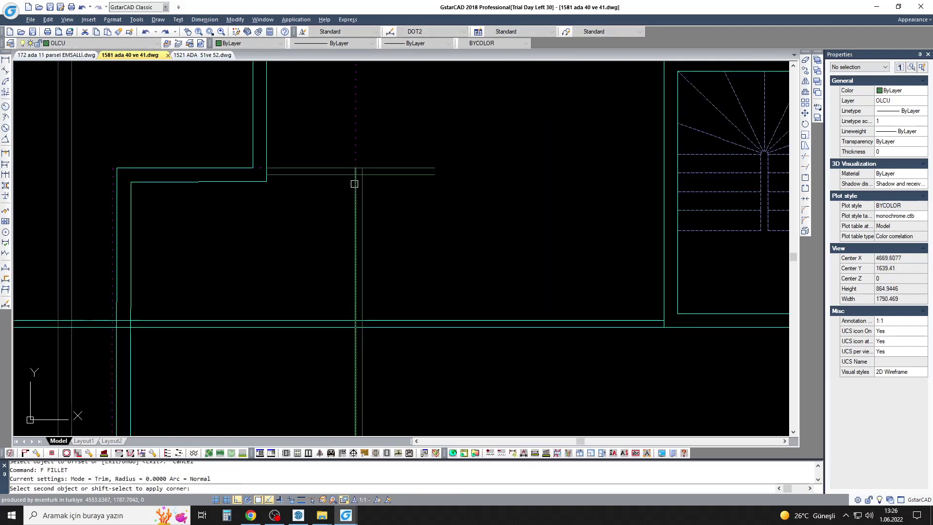
click(362, 187)
click(342, 166)
scroll(343, 168, down, 2)
Step: Try matching properties between wall lines, then cancel and select the wall lines
text(ma)
key(Return)
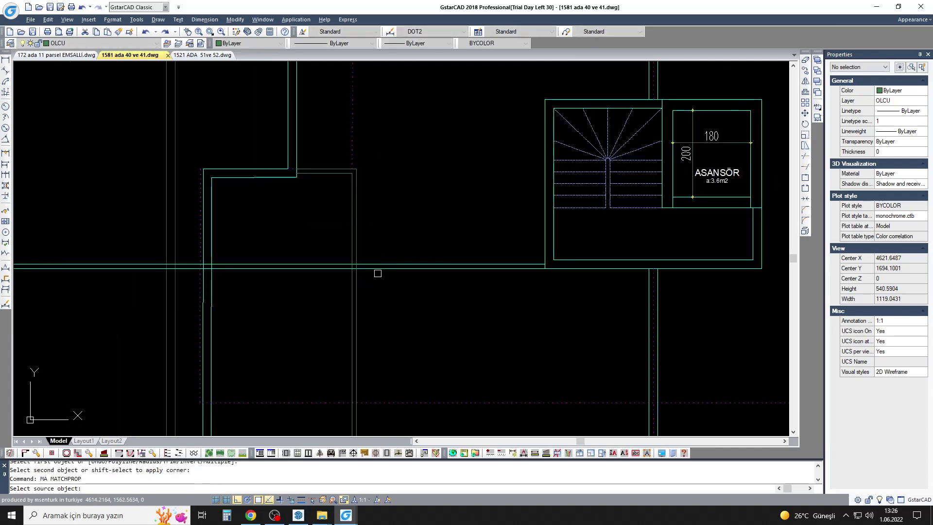
key(Return)
key(Return)
key(Escape)
click(336, 248)
key(Return)
Step: Attempt trimming and property matching on the wall lines, then cancel both
text(tr)
key(Return)
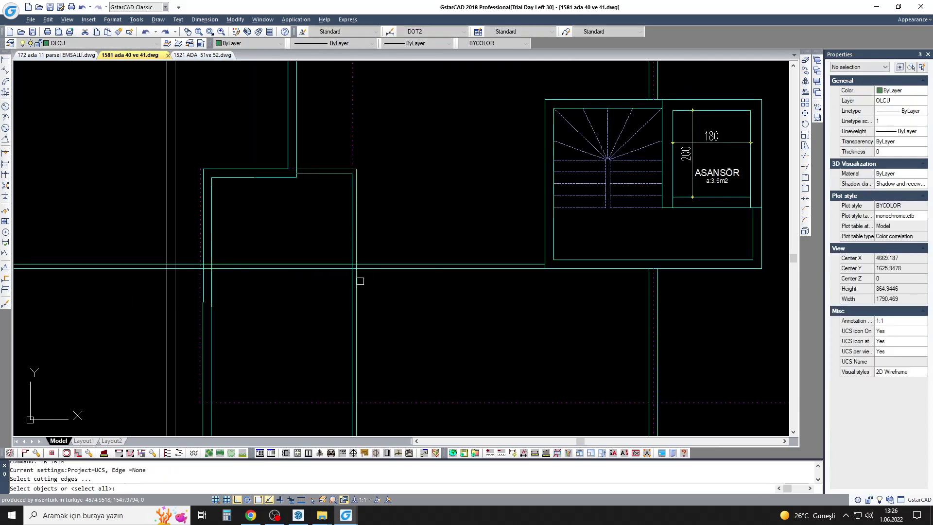
key(Return)
key(Escape)
scroll(357, 245, down, 3)
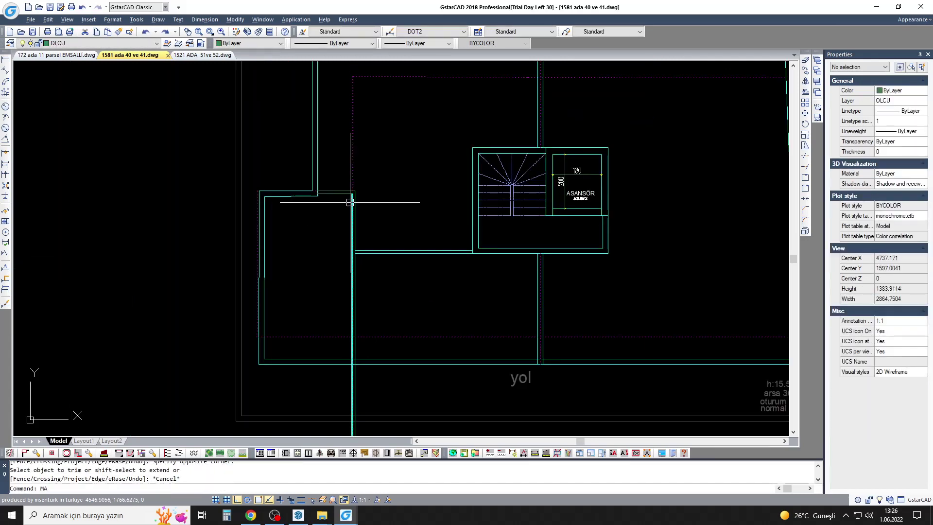
key(Return)
scroll(345, 201, up, 4)
scroll(347, 191, down, 4)
key(Escape)
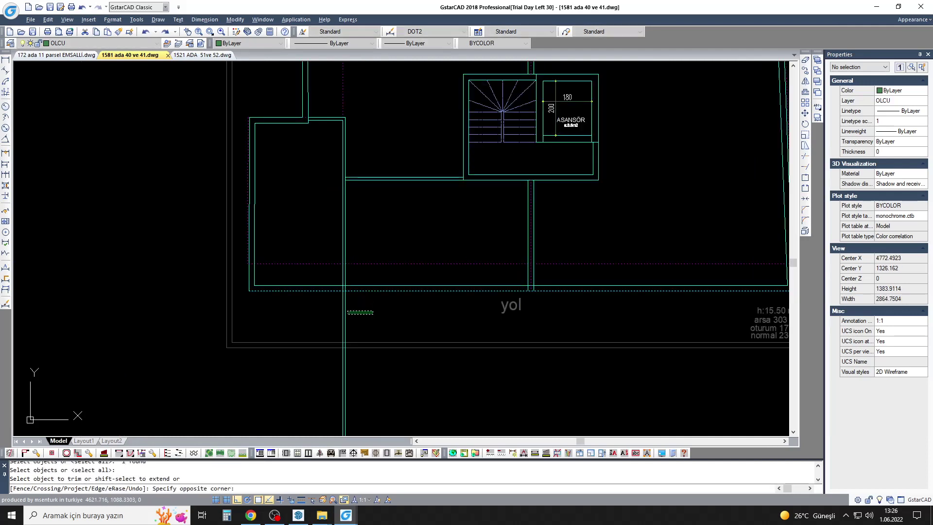
Step: Offset a wall line to form the new vertical wall left of the stairs
text(o)
key(Return)
key(Return)
click(462, 174)
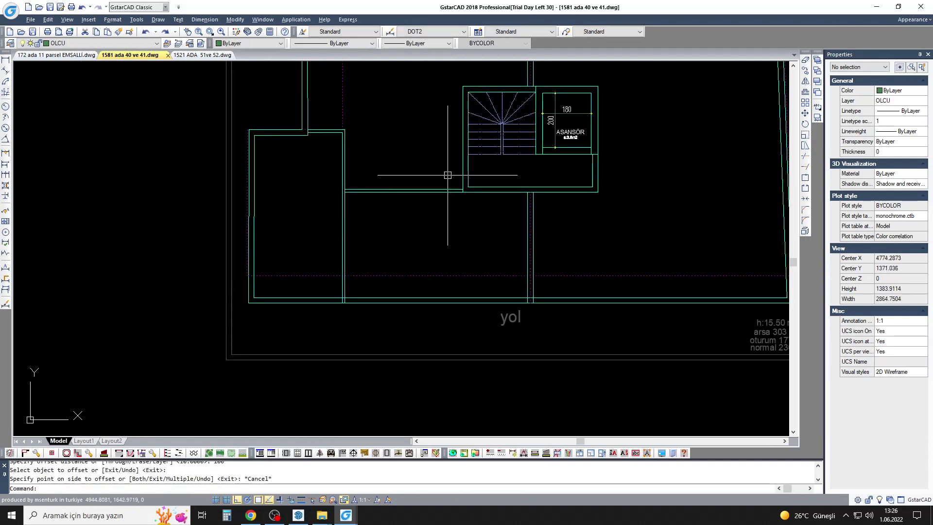
click(432, 200)
key(Escape)
text(tr)
Step: Trim against the bottom boundary line and shift the plan view slightly
key(Return)
click(438, 304)
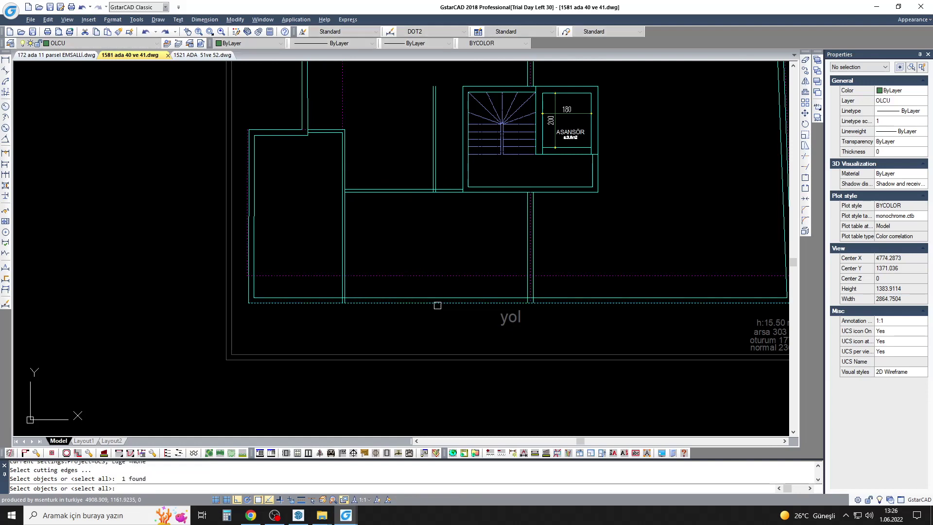
scroll(447, 188, up, 2)
key(Escape)
text(tr)
key(Return)
key(Escape)
text(m)
Step: Trim the excess wall line ends below the stair core
key(Return)
middle_drag(312, 233, 337, 256)
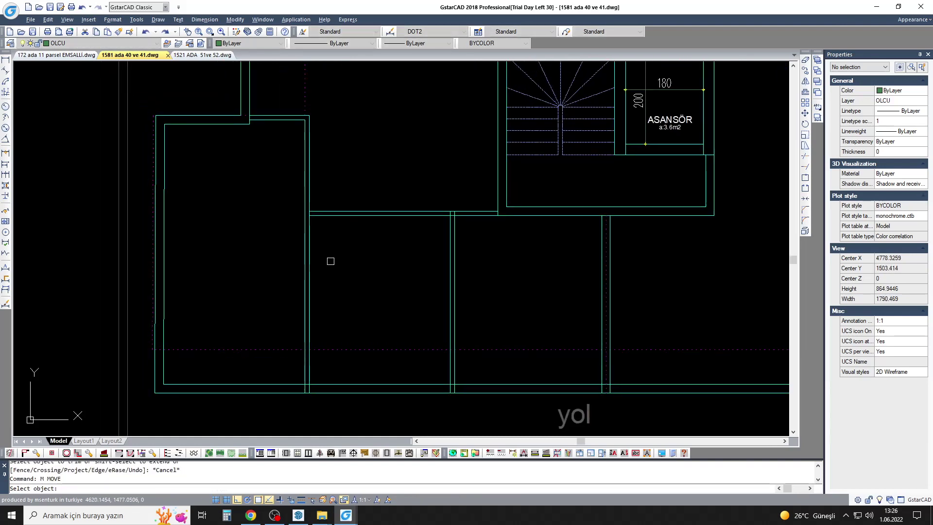
scroll(327, 167, up, 4)
key(Escape)
text( or shif)
key(Return)
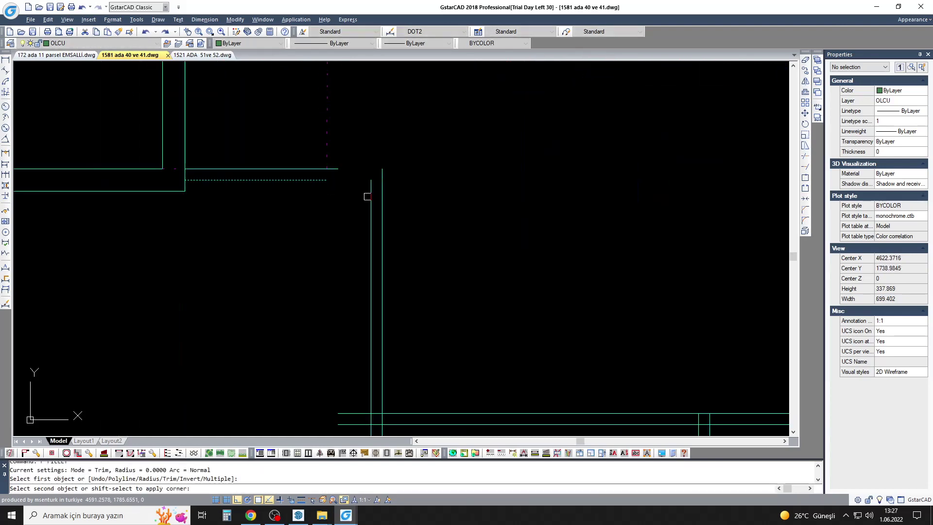
scroll(375, 184, down, 2)
key(Escape)
text(tr)
Step: Start a linear dimension and cancel the misplaced one
key(Return)
click(350, 209)
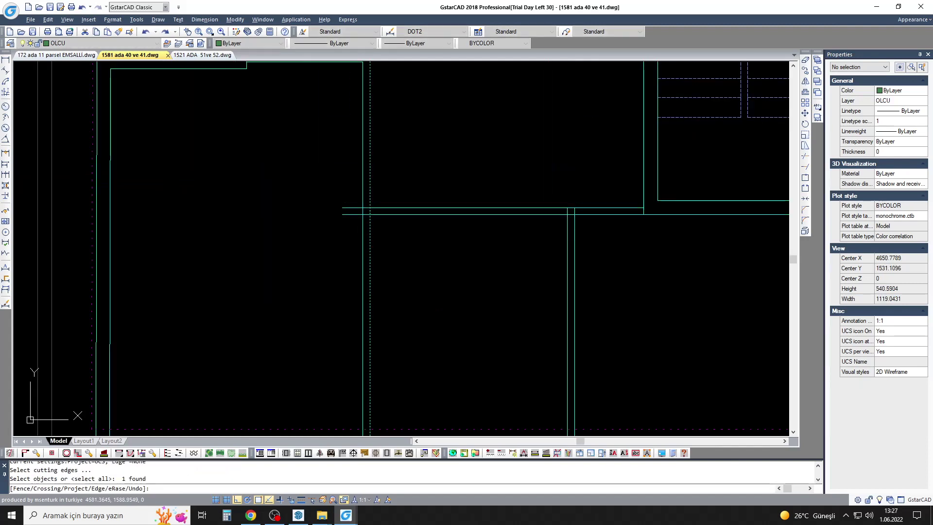
scroll(344, 225, down, 2)
key(Escape)
click(6, 59)
click(250, 210)
scroll(274, 225, up, 2)
key(Escape)
Step: Dimension the left room 365 wide and 600 deep
key(Return)
click(252, 236)
click(385, 230)
key(Return)
click(337, 349)
click(319, 254)
key(Escape)
scroll(319, 254, down, 2)
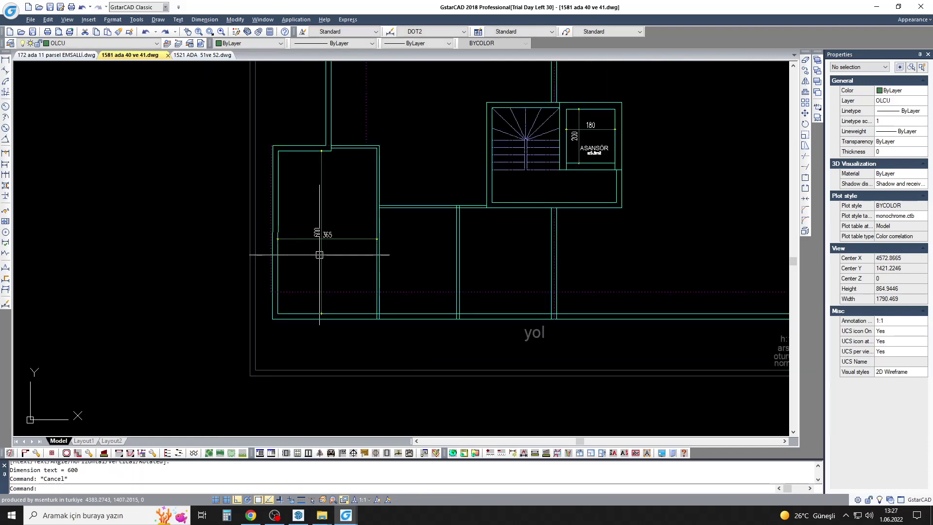
Step: Draw a small rectangular corner piece at the landing's lower corner
key(Escape)
scroll(410, 250, down, 2)
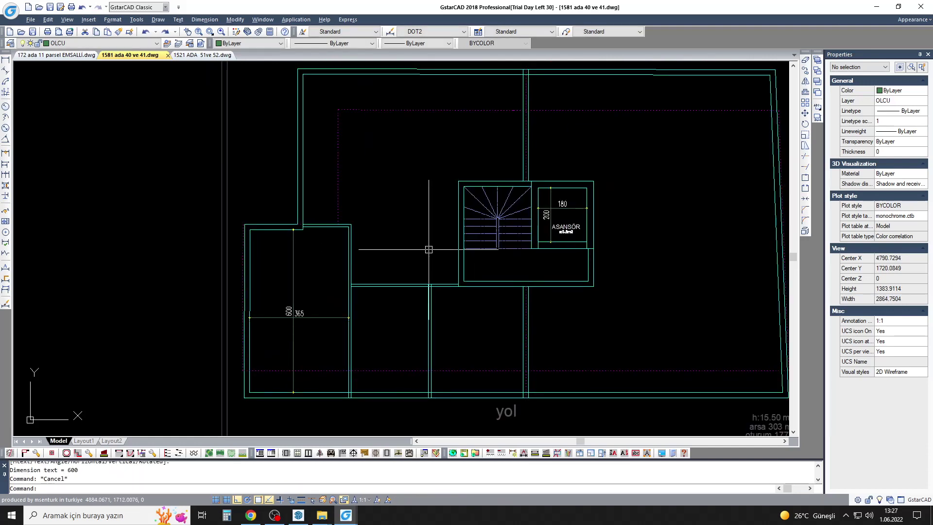
scroll(397, 247, up, 2)
scroll(394, 243, up, 2)
text(rec)
key(Return)
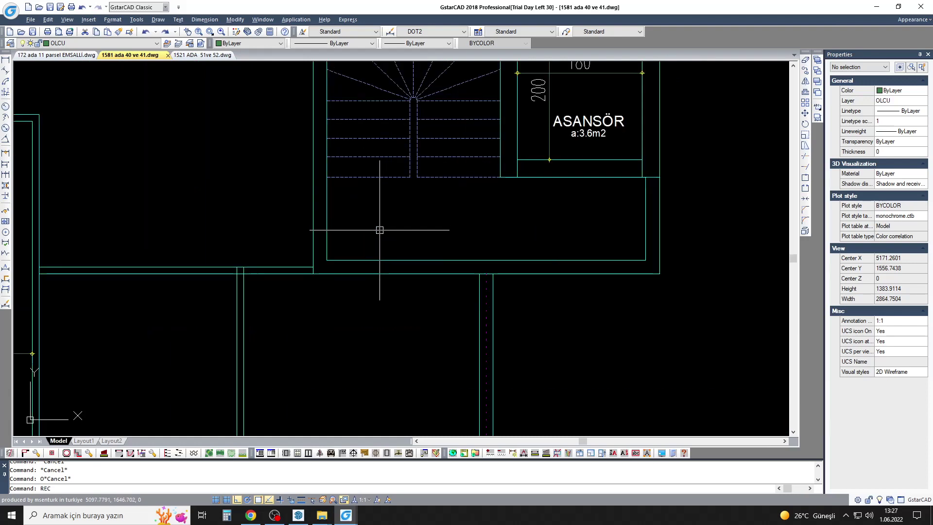
click(379, 229)
text(D)
key(Return)
key(Escape)
Step: Move the corner piece into place on the landing
text(M)
key(Return)
scroll(392, 246, up, 1)
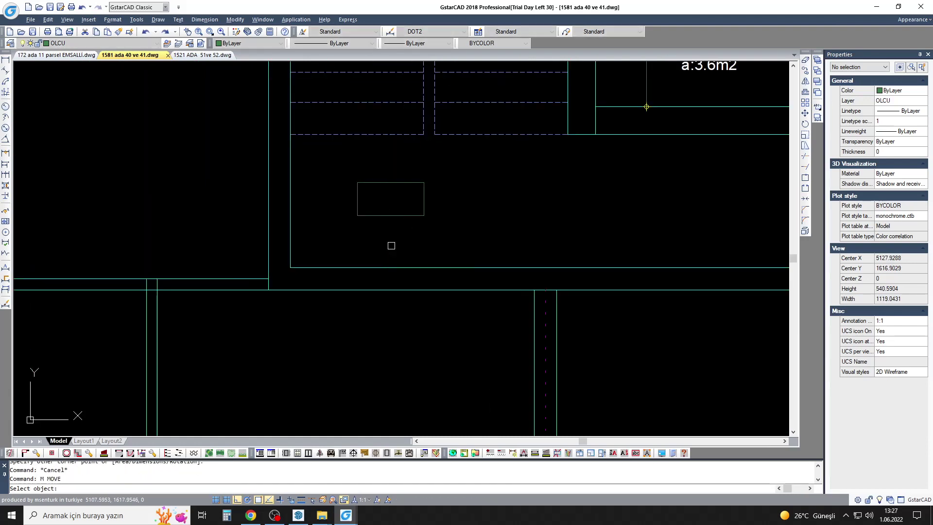
click(268, 290)
text(MA)
key(Return)
scroll(333, 277, down, 1)
key(Escape)
Step: Mirror the corner piece to the other lower landing corner, keeping the original
text(MI)
key(Return)
click(458, 271)
click(456, 243)
key(Escape)
text(TR)
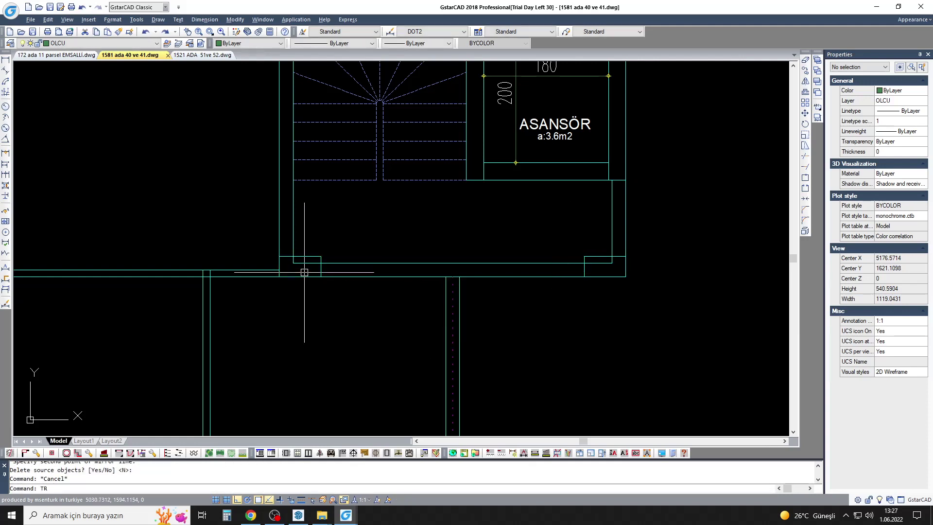
scroll(380, 295, down, 1)
scroll(381, 271, up, 1)
Step: Draw a new landing wall line and move it up 100
text(L)
key(Return)
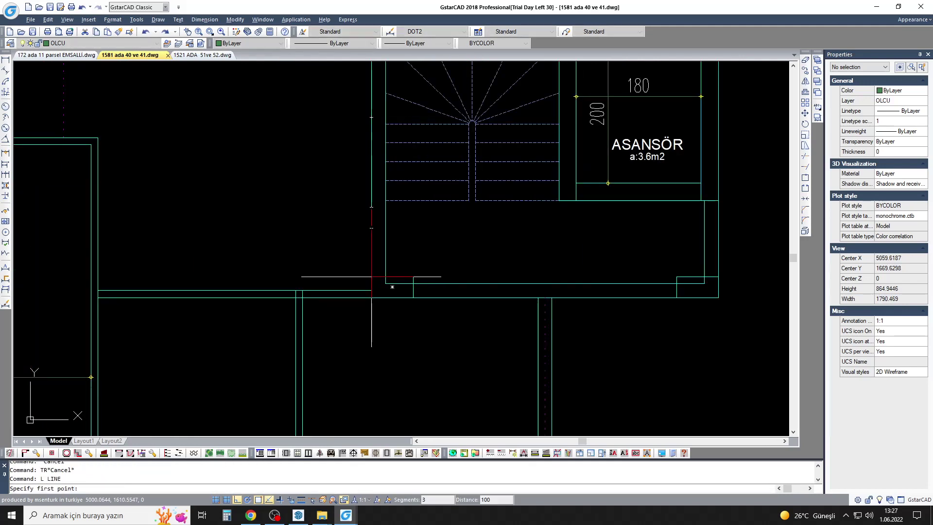
click(458, 269)
key(Escape)
text(m)
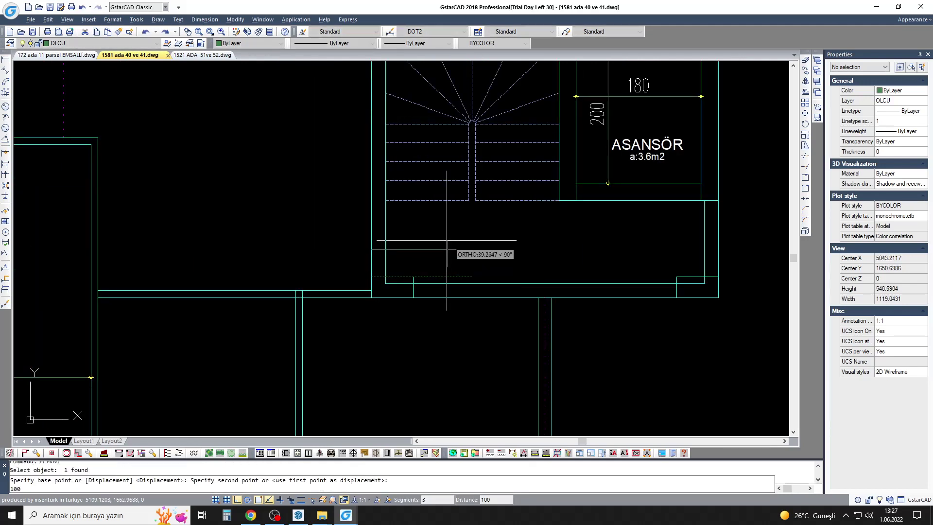
text(100)
key(Return)
key(Escape)
middle_drag(392, 226, 373, 231)
Step: Match the new line's properties to the existing wall line
text(ma)
key(Return)
click(366, 228)
click(384, 213)
key(Escape)
Step: Trim the new wall line's end and pan to bring the plan title into view
text(tr)
key(Return)
key(Return)
click(654, 213)
key(Return)
key(Escape)
scroll(420, 291, down, 2)
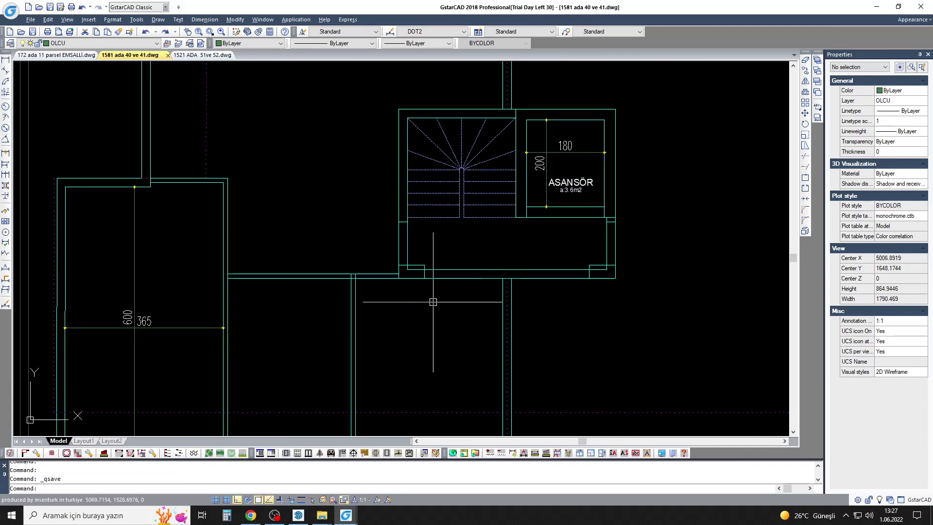
scroll(407, 264, down, 2)
middle_drag(483, 277, 483, 319)
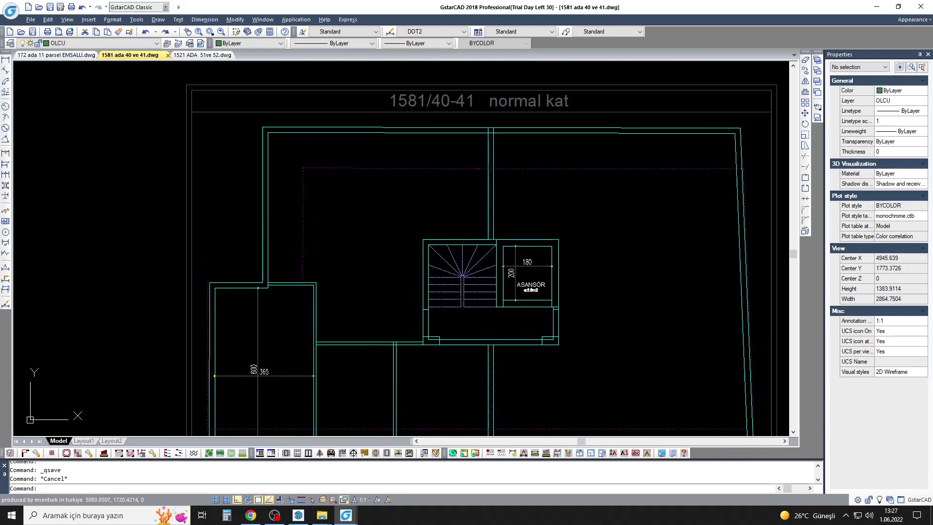
Step: Draw the shaft rectangle in the plan's top-left corner with RECTANG
text(rec)
key(Return)
click(302, 156)
click(223, 98)
Step: Offset the shaft rectangle inward to form its double wall
scroll(247, 92, up, 2)
text(o)
key(Return)
key(Return)
click(339, 195)
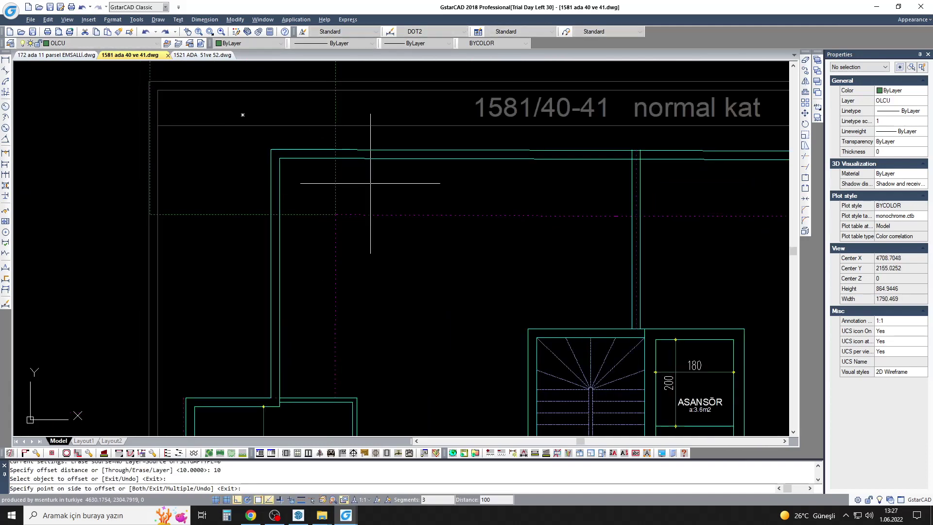
click(253, 146)
click(339, 196)
click(346, 199)
scroll(334, 193, up, 2)
scroll(335, 186, down, 2)
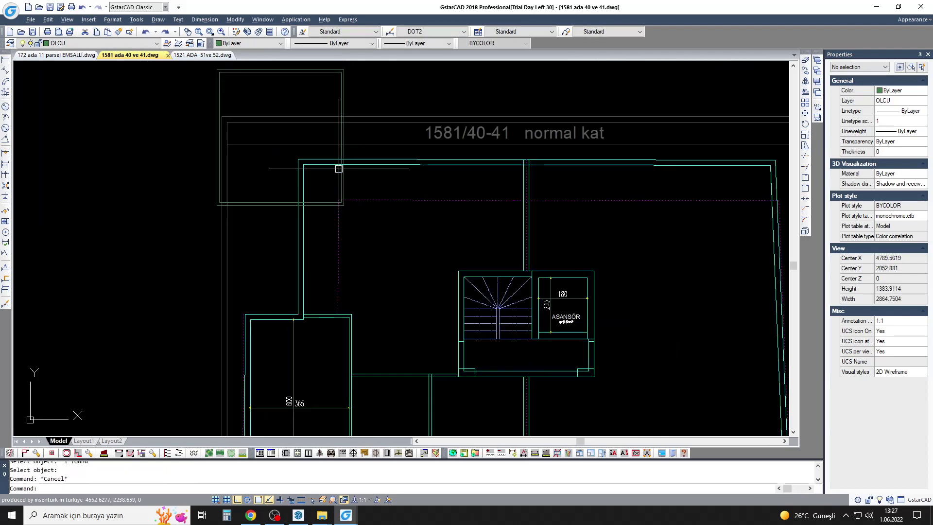
middle_drag(336, 186, 394, 176)
key(Escape)
Step: Explode the two shaft rectangles into separate lines, after abandoning a trim
text(tr)
key(Return)
click(356, 154)
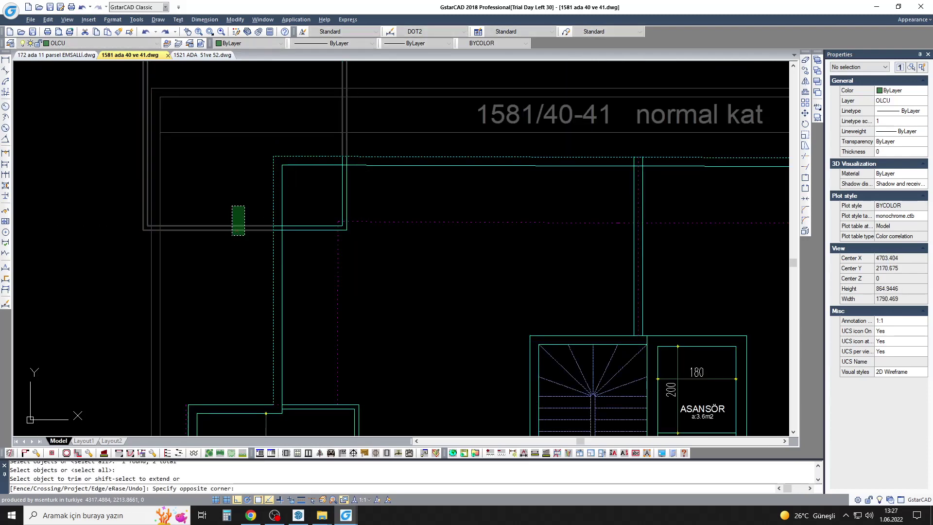
key(Escape)
scroll(243, 206, down, 2)
text(x)
key(Return)
click(333, 194)
click(258, 144)
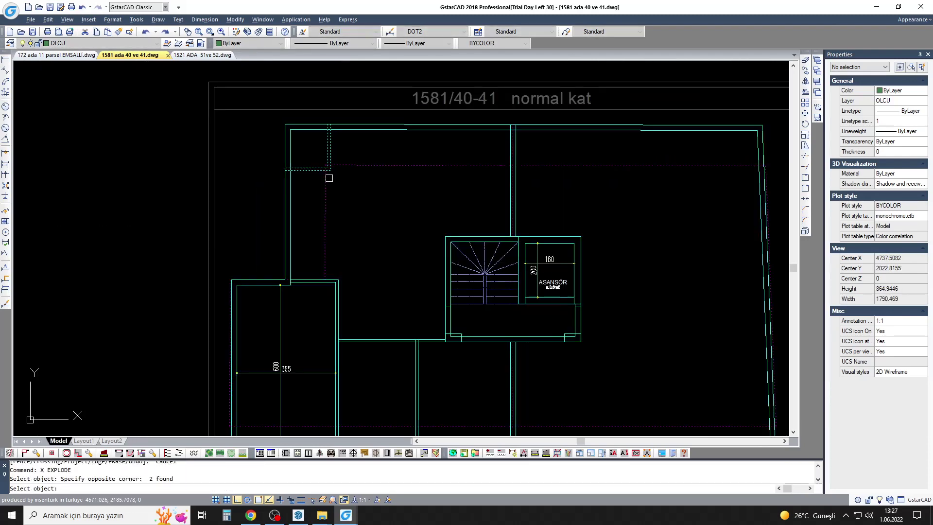
Step: Window-select the shaft wall lines for stretching
scroll(329, 178, up, 2)
text(s)
key(Return)
click(288, 112)
click(311, 228)
key(Return)
key(Escape)
scroll(399, 233, down, 2)
Step: Draw a new wall line from the stair block corner to the inner border
text(l)
key(Return)
click(452, 270)
scroll(452, 269, down, 2)
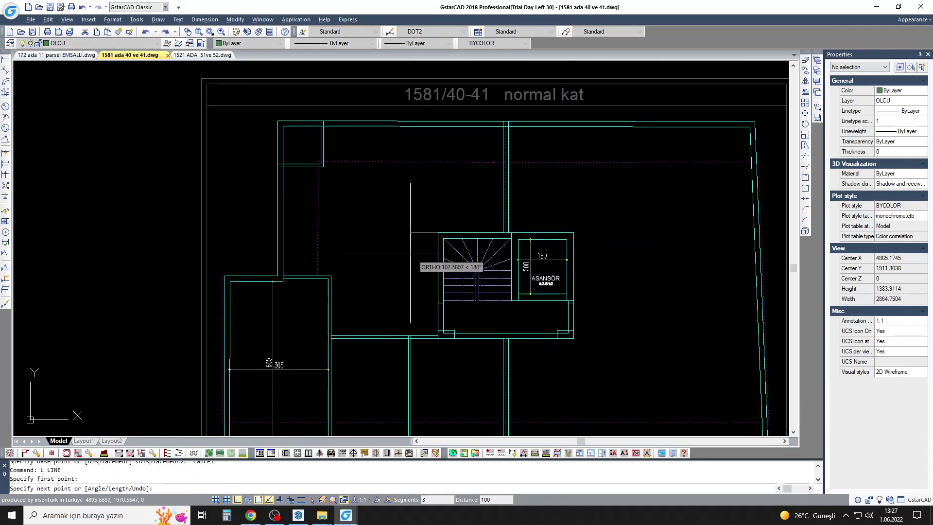
click(207, 245)
key(Escape)
Step: Offset the new wall line just below it for the wall's second face
text(o)
key(Return)
text(1)
key(Return)
click(340, 233)
click(412, 270)
key(Escape)
key(Escape)
Step: Repeat the offset and try extending lines to the top wall boundary
text(o)
key(Return)
scroll(418, 238, up, 3)
scroll(416, 245, down, 2)
text(1)
key(Return)
middle_drag(417, 245, 405, 342)
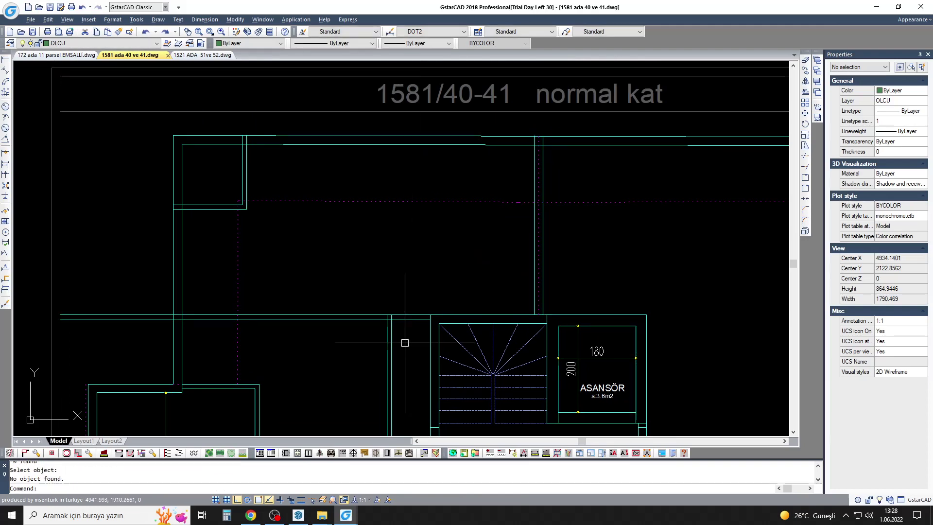
key(Return)
click(401, 137)
key(Return)
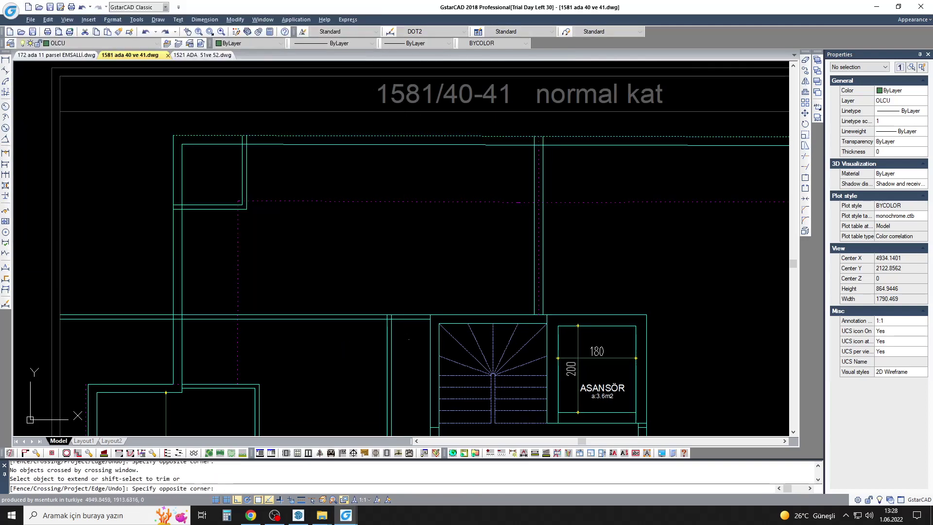
key(Escape)
Step: Offset a line into the middle room beside the stairs for the new wall
middle_drag(184, 346, 276, 236)
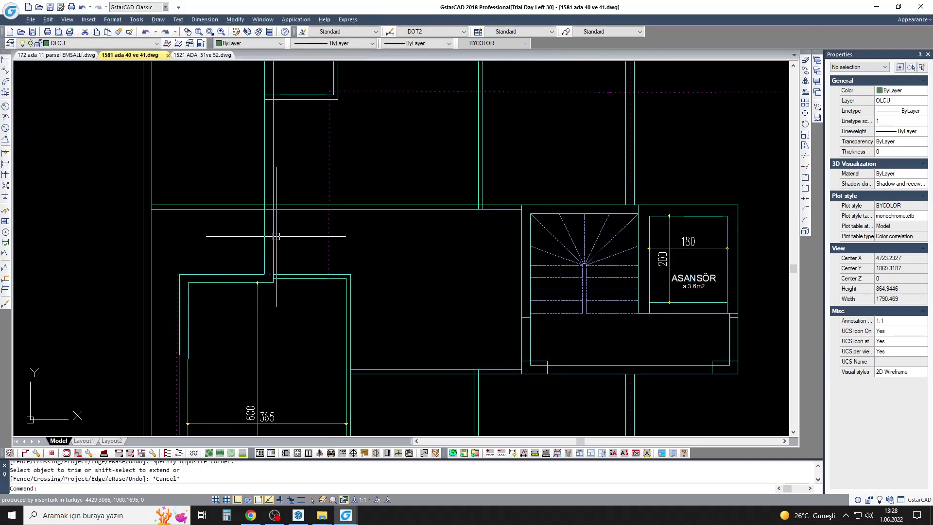
text(ex)
key(Return)
key(Escape)
text(o)
key(Return)
middle_drag(354, 325, 337, 291)
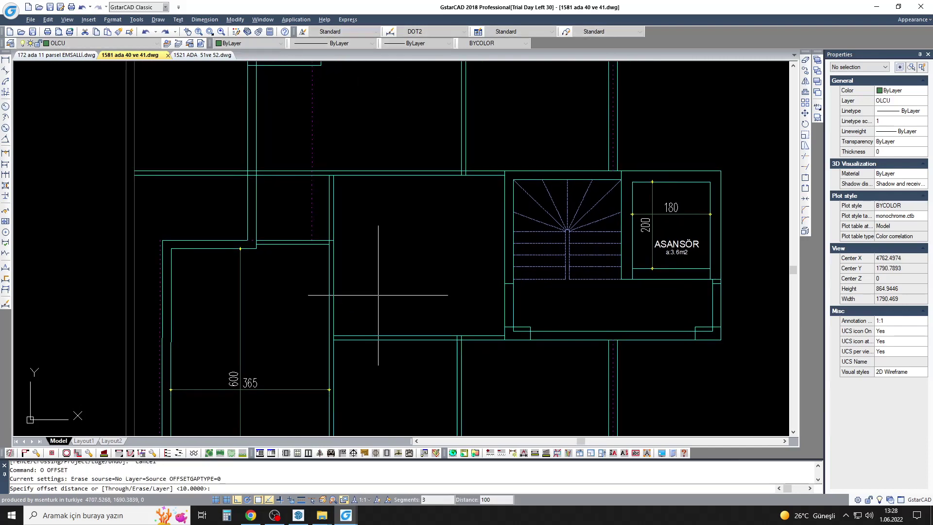
click(383, 336)
click(449, 291)
key(Escape)
Step: Fillet the new middle-room wall lines to close their corner
text(o)
key(Return)
text(2)
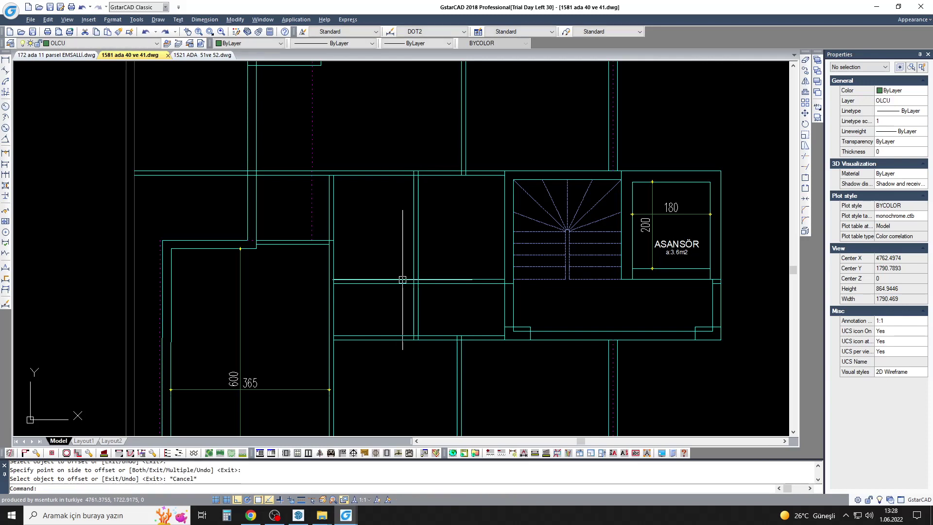
key(Escape)
text(f)
key(Return)
scroll(403, 283, up, 2)
click(418, 284)
click(406, 276)
text(tr)
key(Return)
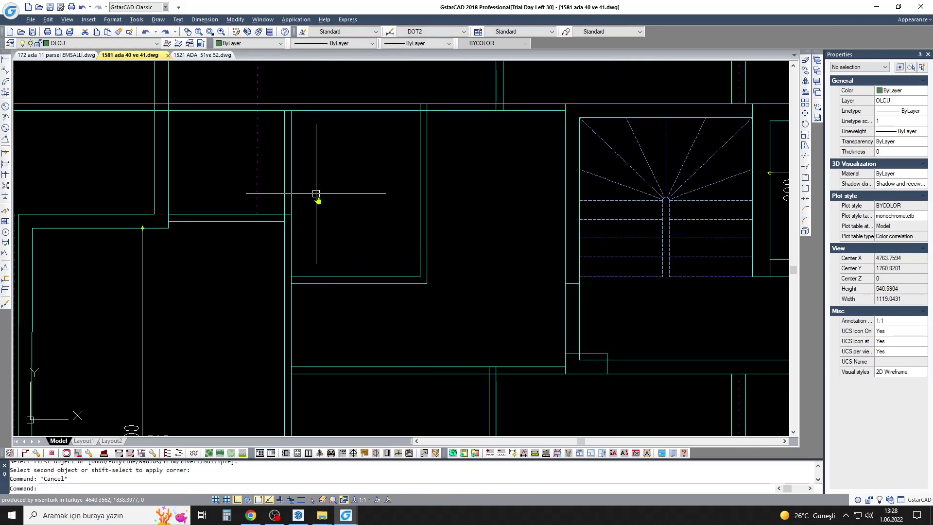
Step: Trim the left ends of the new wall lines and offset one line
middle_drag(316, 192, 335, 240)
drag(126, 128, 126, 167)
key(Escape)
text(o)
key(Return)
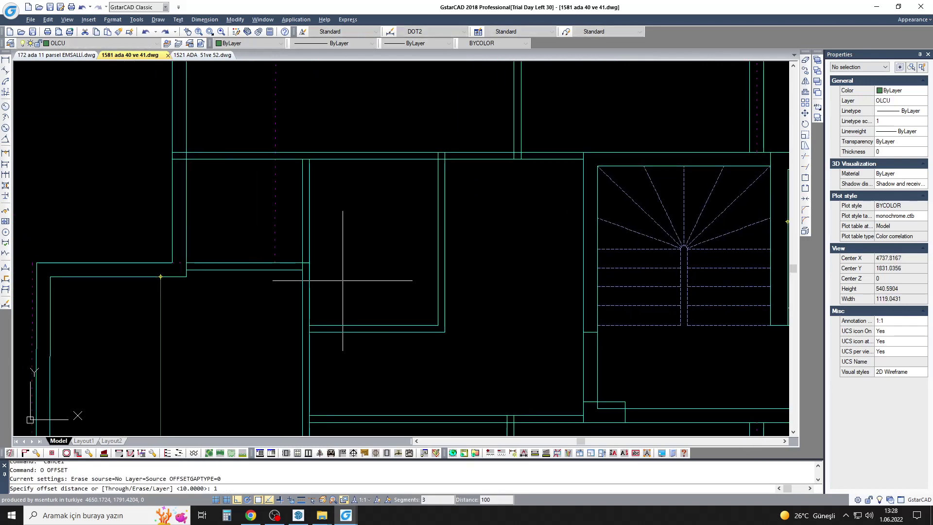
click(366, 325)
click(368, 314)
Step: Offset by 10, erase two short lines and attempt an extend to a boundary
text(o)
key(Return)
text(10)
key(Escape)
click(235, 247)
click(212, 285)
key(Delete)
text(ex)
key(Return)
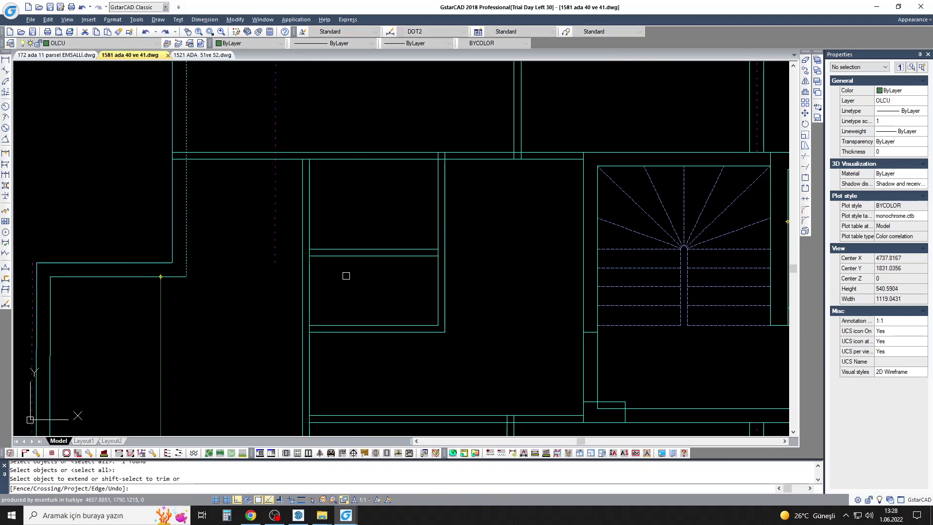
key(Escape)
middle_drag(223, 291, 206, 284)
Step: Undo four times to reverse the extend and restore the erased wall lines
text(u)
key(Return)
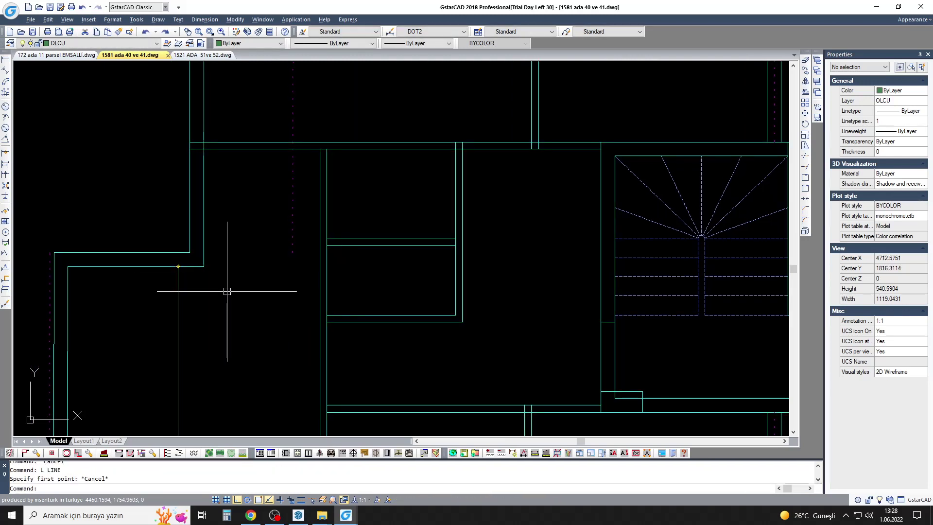
text(u)
key(Return)
text(u)
key(Return)
text(u)
key(Return)
Step: Try moving a horizontal line and offsetting by 1, then cancel both
text(m)
key(Return)
click(245, 242)
key(Return)
key(Escape)
key(Escape)
text(o)
key(Return)
text(1)
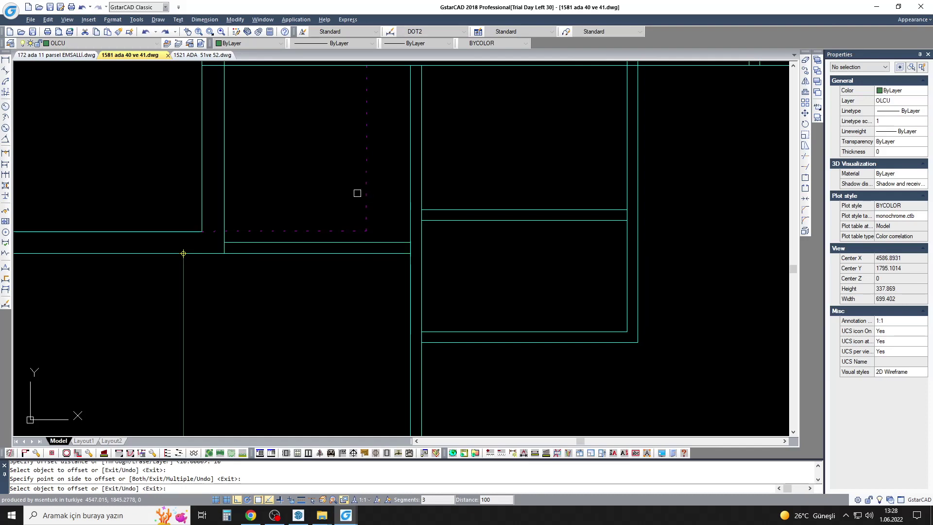
key(Escape)
scroll(198, 319, down, 2)
key(Return)
Step: Close the small rectangle's top-right corner with a zero-radius fillet
middle_drag(460, 263, 448, 250)
click(463, 262)
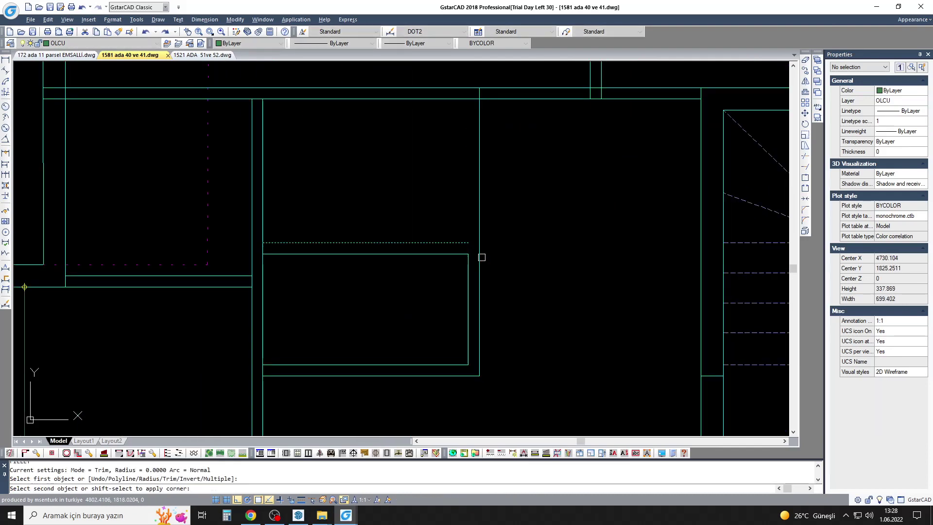
key(Escape)
scroll(373, 256, down, 2)
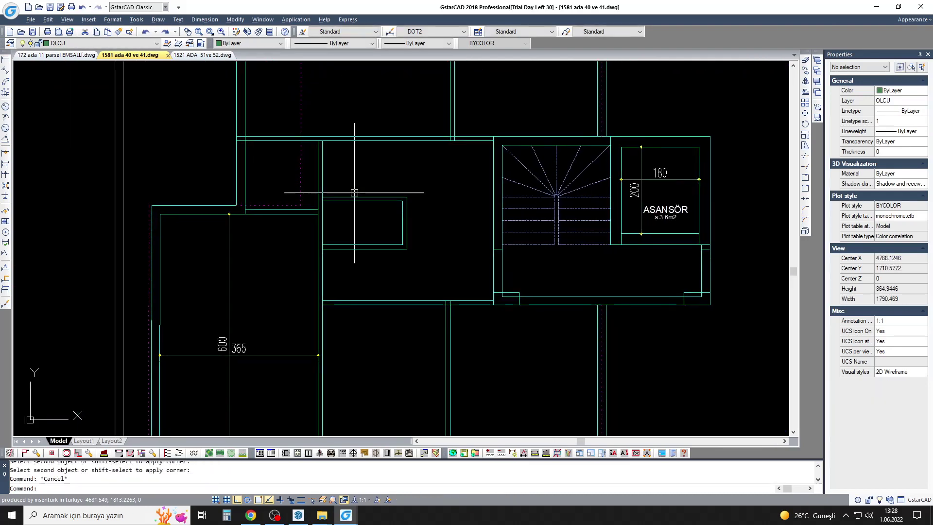
Step: Dimension the 130 height of the space above the niche
click(5, 60)
scroll(401, 133, up, 2)
click(352, 145)
click(352, 234)
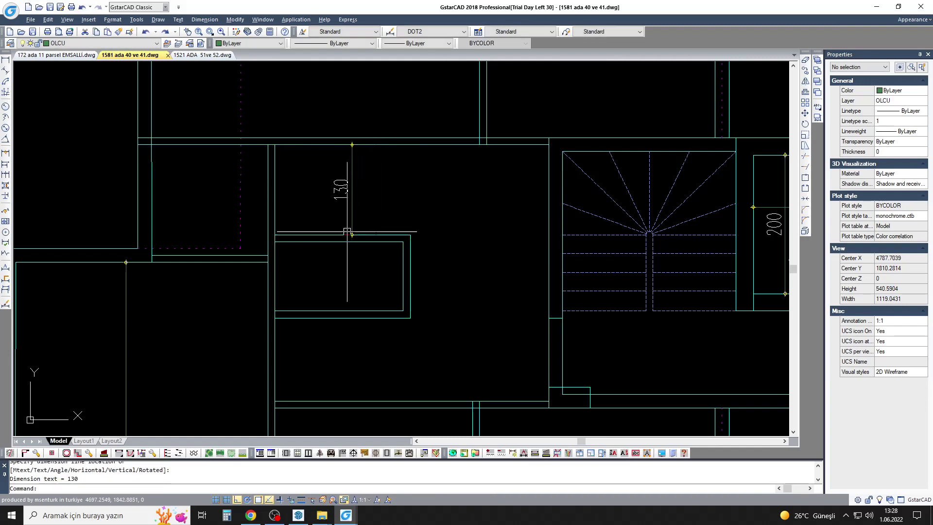
Step: Stretch the wall end 20 units so the 130 space becomes 110
text(s)
key(Return)
click(421, 226)
click(272, 245)
key(Return)
click(352, 234)
text(20)
key(Return)
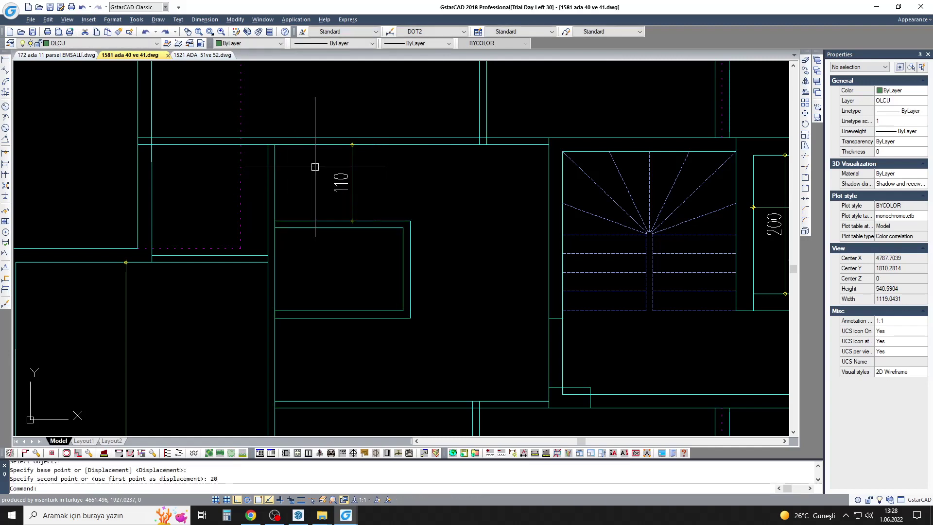
scroll(433, 209, down, 2)
Step: Dimension the small room beside the stairs: 160 high and 168 wide
click(5, 59)
scroll(286, 123, up, 1)
scroll(287, 123, up, 1)
click(287, 196)
click(287, 306)
click(286, 278)
key(Return)
click(239, 225)
click(356, 225)
Step: Dimension the niche: 120 high and 185 wide
scroll(337, 244, down, 2)
scroll(496, 308, up, 2)
key(Return)
click(350, 246)
click(349, 330)
click(353, 307)
key(Return)
click(281, 274)
click(408, 274)
click(362, 275)
scroll(390, 176, down, 2)
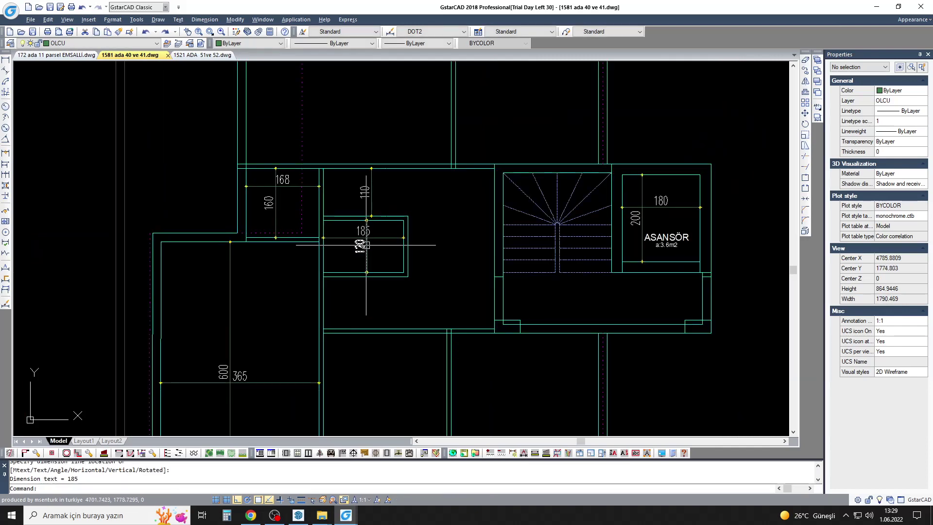
scroll(366, 245, down, 3)
scroll(411, 210, up, 1)
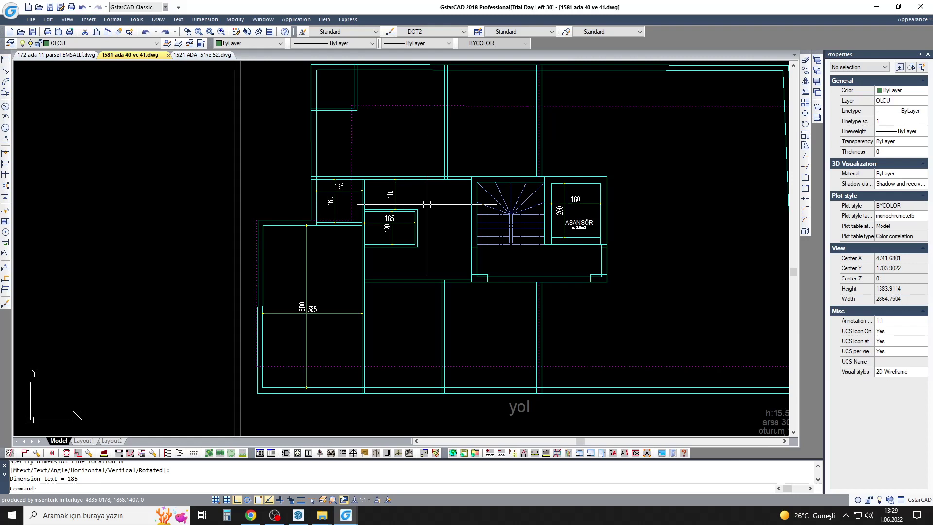
Step: Offset a wall line to add a new wall line near the road
scroll(437, 220, up, 1)
scroll(407, 220, up, 1)
key(Escape)
text(o)
key(Return)
key(Return)
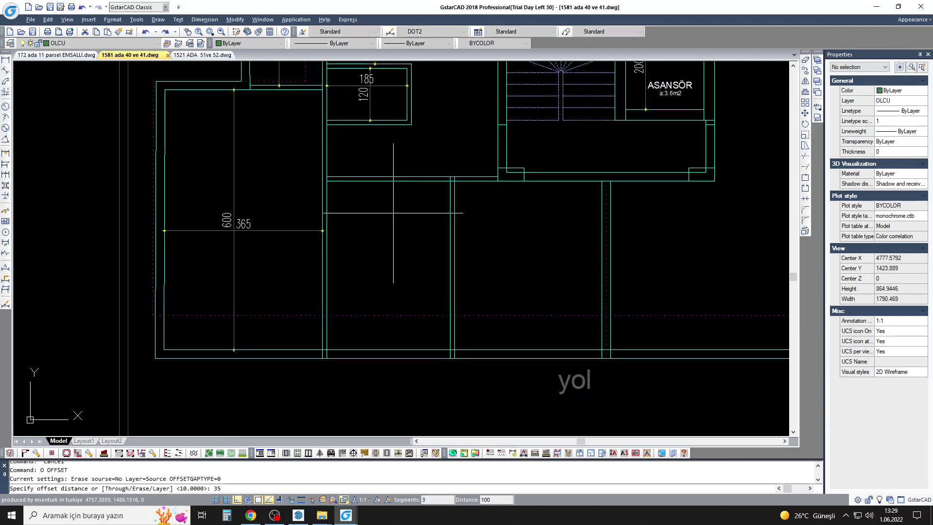
click(413, 178)
click(413, 258)
key(Escape)
scroll(401, 340, up, 2)
Step: Trim the new line against the vertical wall line
text(tr)
key(Return)
click(481, 323)
key(Return)
scroll(437, 292, up, 1)
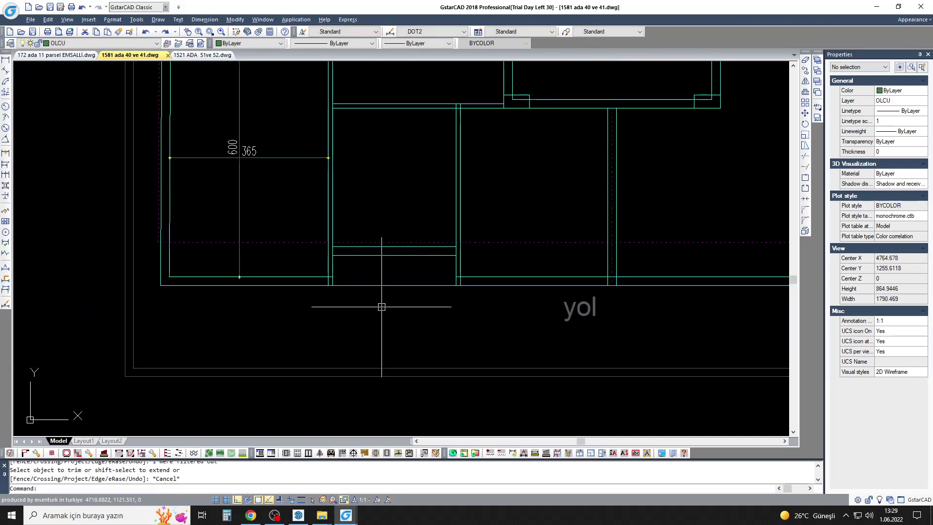
scroll(359, 311, up, 2)
Step: Offset the new line 20 units downward to form the wall's second face
text(o)
key(Return)
text(20)
key(Return)
click(362, 255)
click(362, 291)
scroll(260, 246, down, 2)
Step: Fillet the new wall lines into a clean corner
text(f)
key(Return)
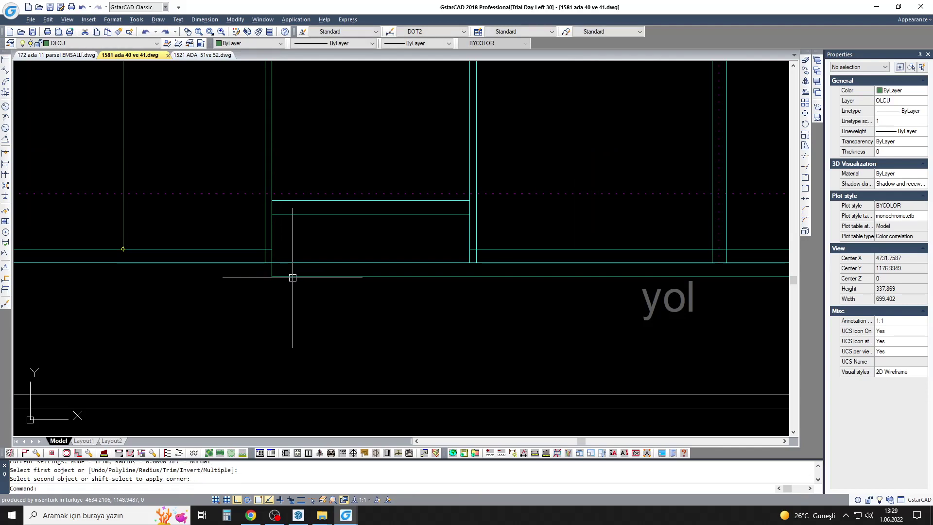
click(471, 237)
text(tr)
key(Return)
key(Return)
scroll(427, 265, down, 2)
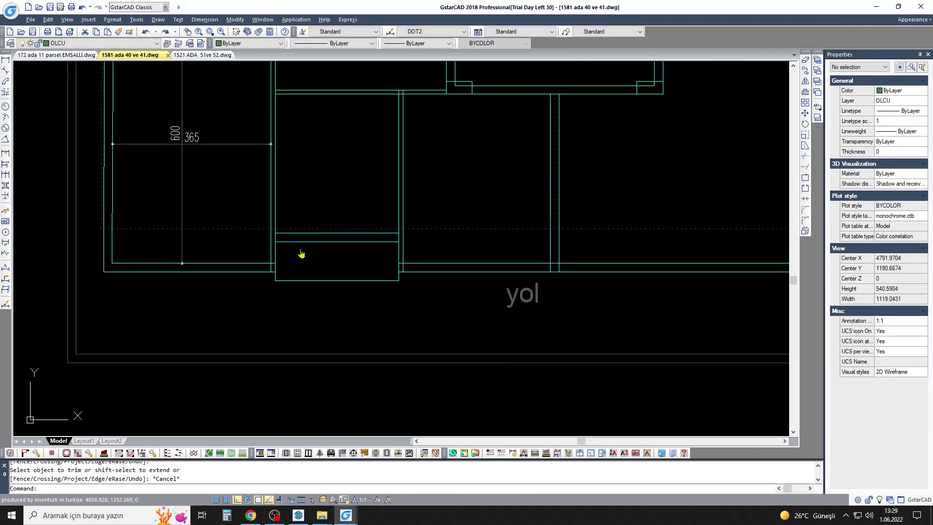
key(Escape)
Step: Dimension the lower room 285 wide and 320 high
click(5, 61)
scroll(258, 200, up, 2)
click(316, 230)
click(514, 230)
key(Return)
click(434, 123)
click(434, 343)
click(462, 233)
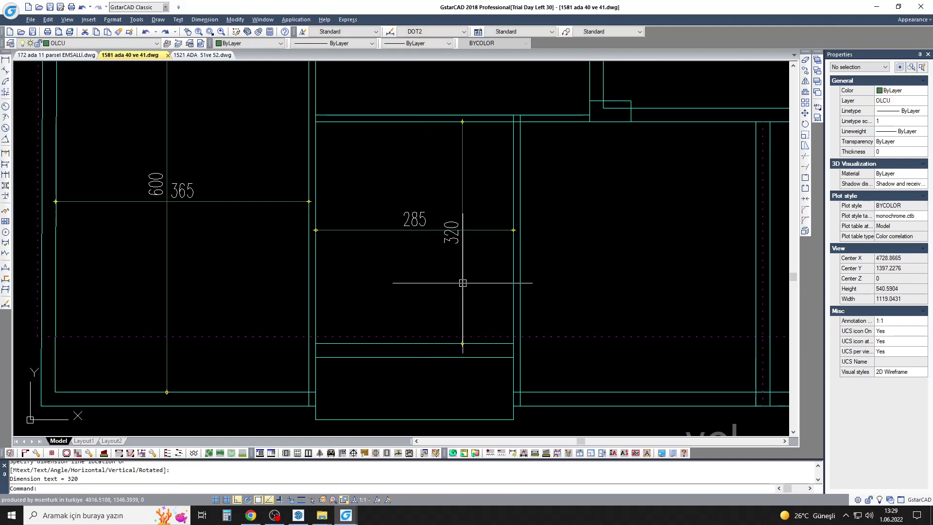
scroll(463, 233, down, 2)
Step: Stretch the room's right wall 5 units so the width reads 280
text(s)
key(Return)
click(454, 373)
click(415, 140)
key(Return)
click(424, 233)
text(5)
key(Return)
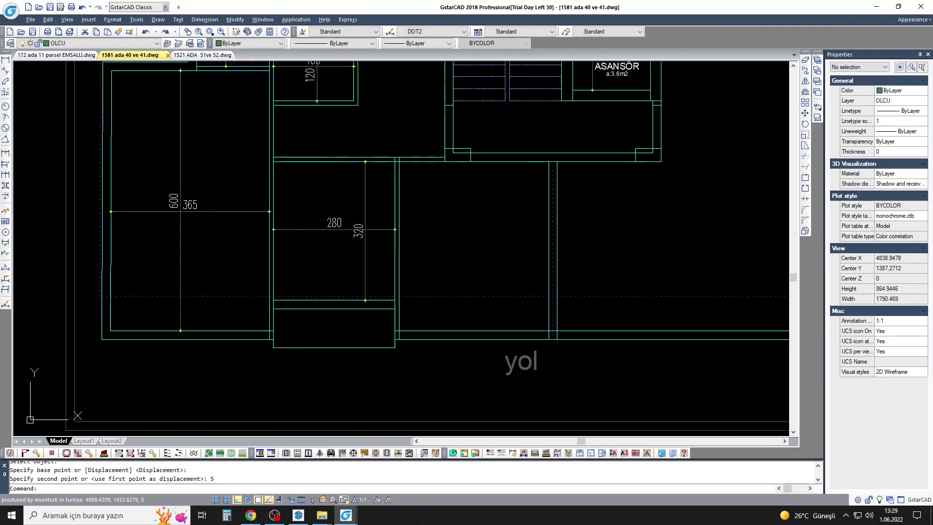
Step: Add the 390 and 120 linear dimensions near the lower room
click(4, 61)
click(489, 273)
key(Return)
scroll(379, 272, up, 3)
click(379, 241)
click(379, 325)
click(381, 302)
key(Escape)
middle_drag(381, 301, 323, 318)
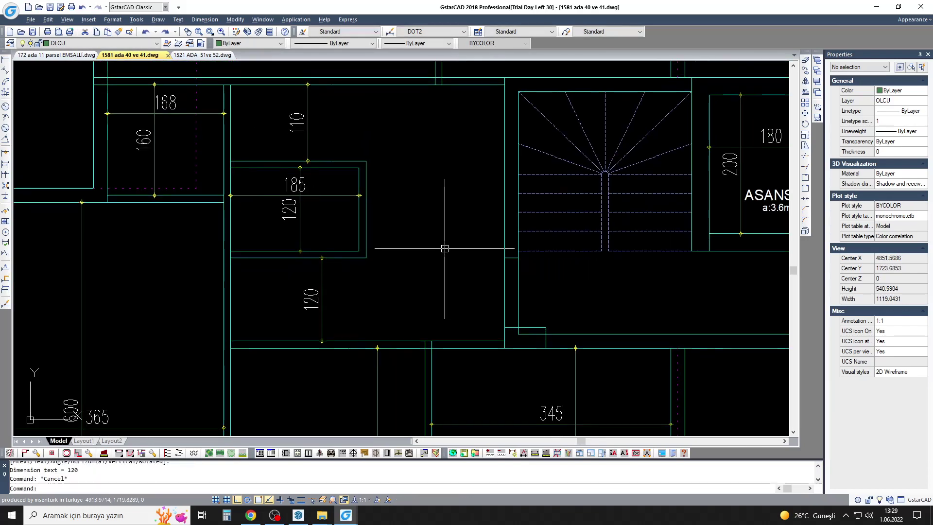
text(EX)
Step: Extend to the wall-line boundary, then draw a 50-unit polyline from the wall corner
key(Return)
click(507, 177)
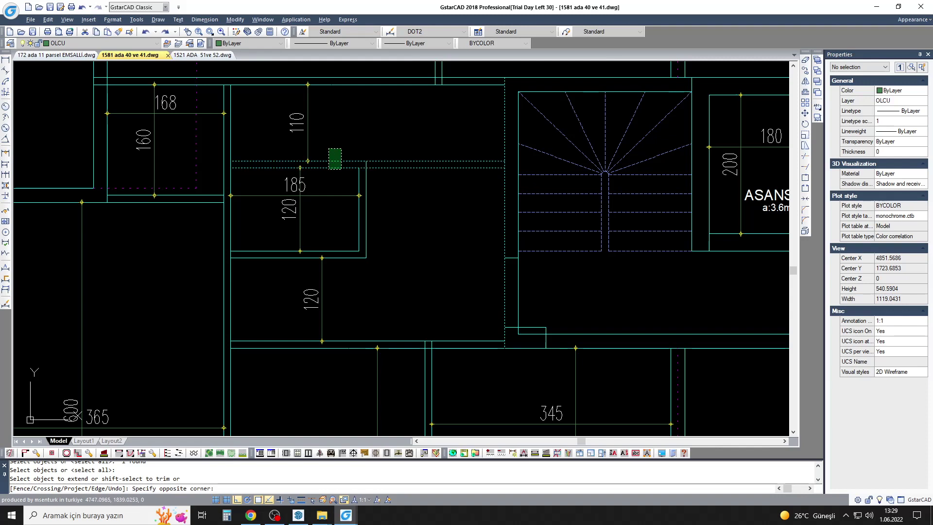
key(Escape)
text(pl)
key(Return)
click(366, 258)
text(50)
key(Return)
click(401, 166)
Step: Undo the last polyline segment and cancel the polyline
scroll(369, 238, up, 3)
text(u)
key(Return)
scroll(373, 280, down, 3)
key(Escape)
scroll(425, 245, down, 2)
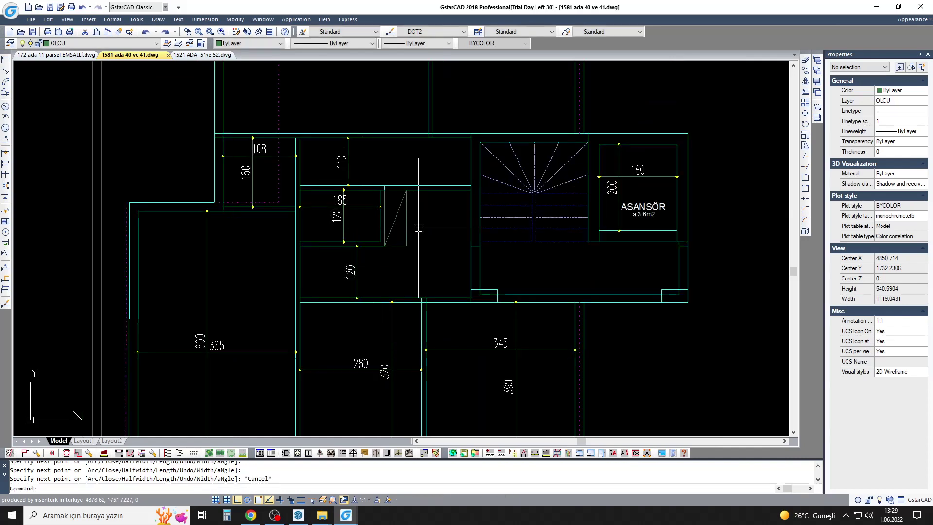
scroll(426, 244, down, 1)
scroll(426, 239, up, 2)
scroll(413, 214, up, 1)
Step: Draw a short vertical line beside the stairs
text(l)
click(403, 224)
click(403, 232)
key(Escape)
scroll(412, 233, up, 3)
text(m)
key(Return)
click(416, 230)
key(Escape)
text(l)
key(Return)
key(Escape)
Step: Abandon a trim and pan to the stair and elevator area
text(tr)
key(Return)
scroll(395, 226, up, 2)
key(Return)
scroll(395, 225, down, 3)
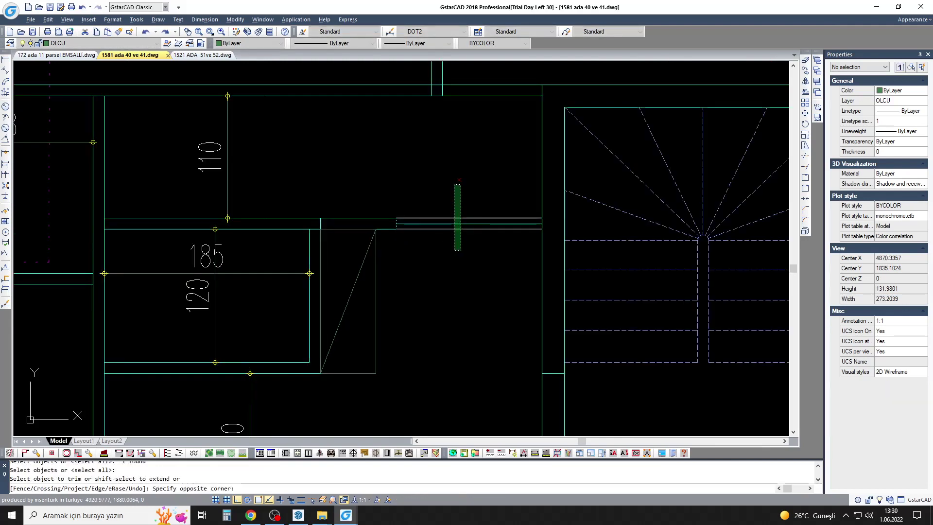
scroll(427, 243, down, 2)
key(Escape)
middle_drag(428, 253, 457, 267)
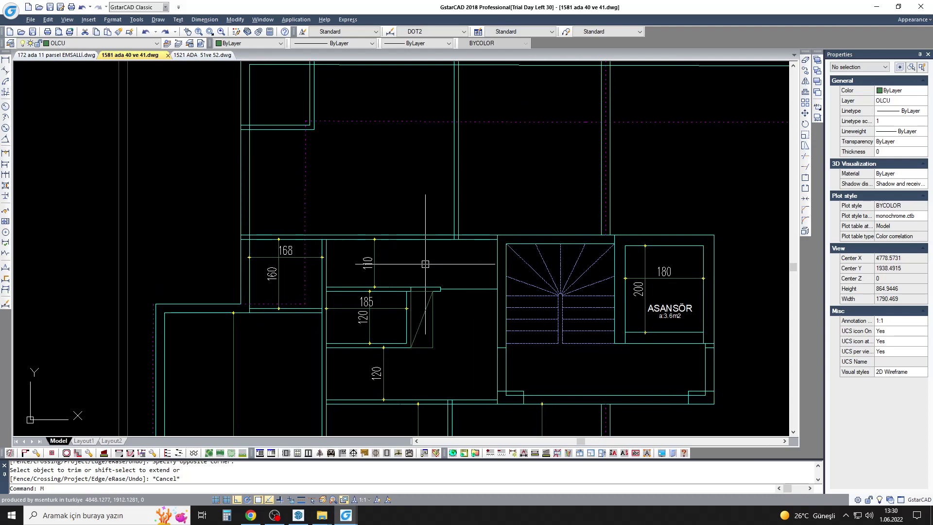
Step: Move the horizontal line by 30 units
key(Return)
click(413, 234)
click(418, 209)
text(30)
key(Return)
key(Escape)
scroll(495, 233, up, 2)
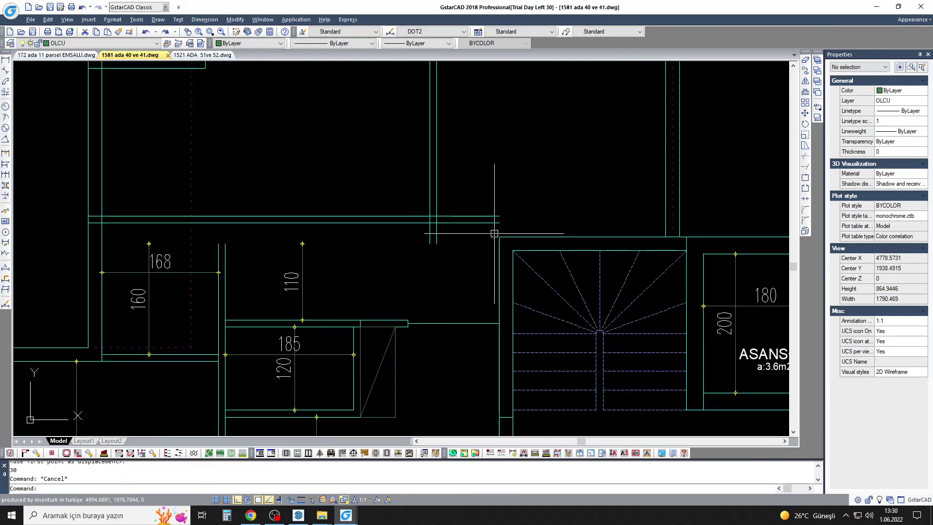
Step: Fillet the two lines to close the corner
text(f)
key(Return)
click(497, 227)
scroll(491, 220, up, 4)
click(492, 220)
Step: Trim the wall lines against the horizontal cutting edge
text(tr)
key(Return)
scroll(491, 220, down, 2)
click(452, 214)
key(Return)
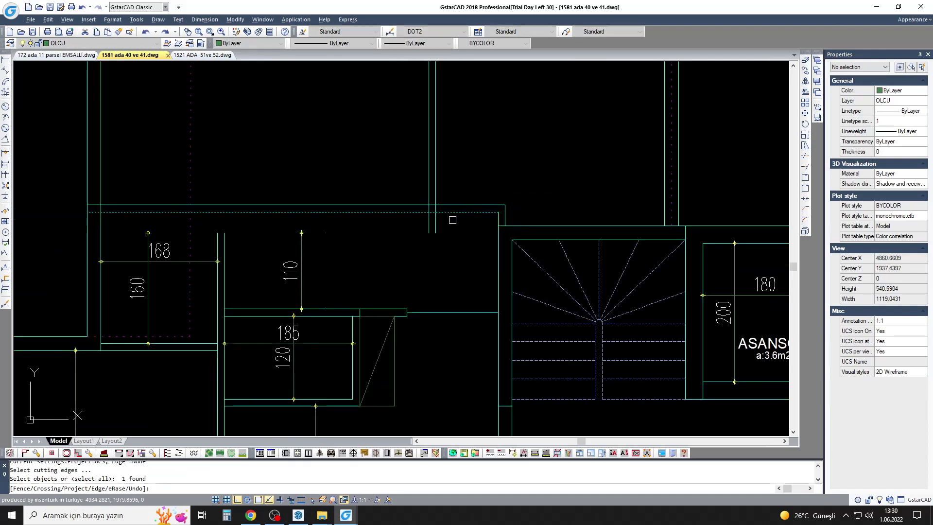
scroll(453, 220, down, 3)
Step: Stretch the framed wall ends by 10 units
text(s)
key(Return)
drag(435, 292, 418, 195)
click(453, 223)
text(10)
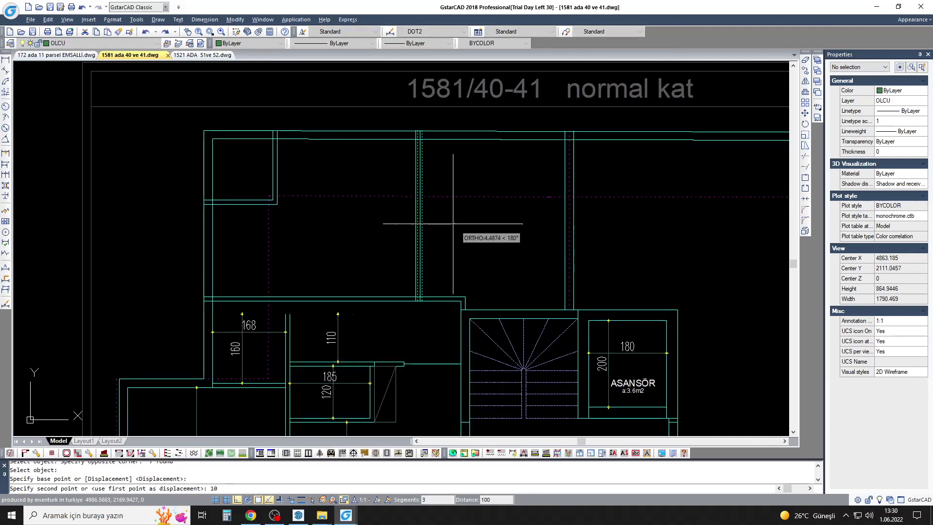
key(Return)
scroll(264, 346, up, 4)
Step: Extend the 110-dimension wall up to the top wall line
text(ex)
key(Return)
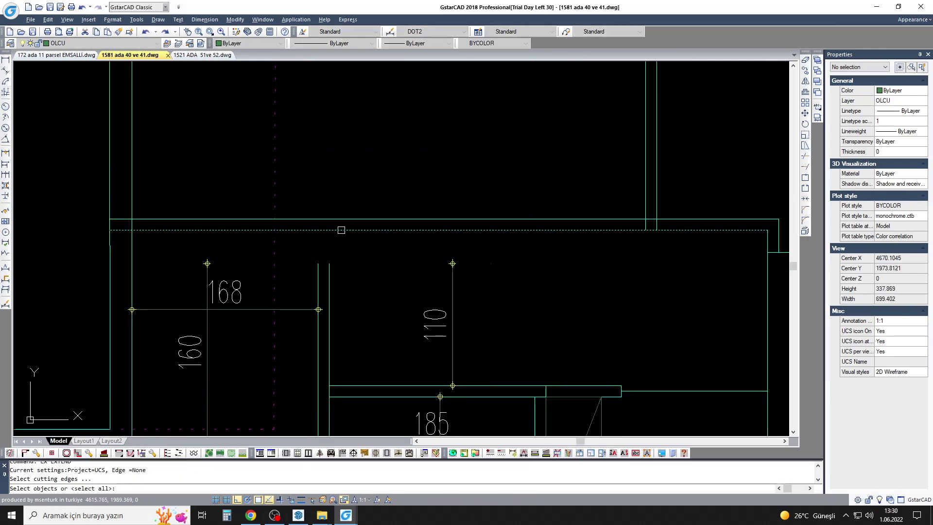
scroll(481, 279, down, 2)
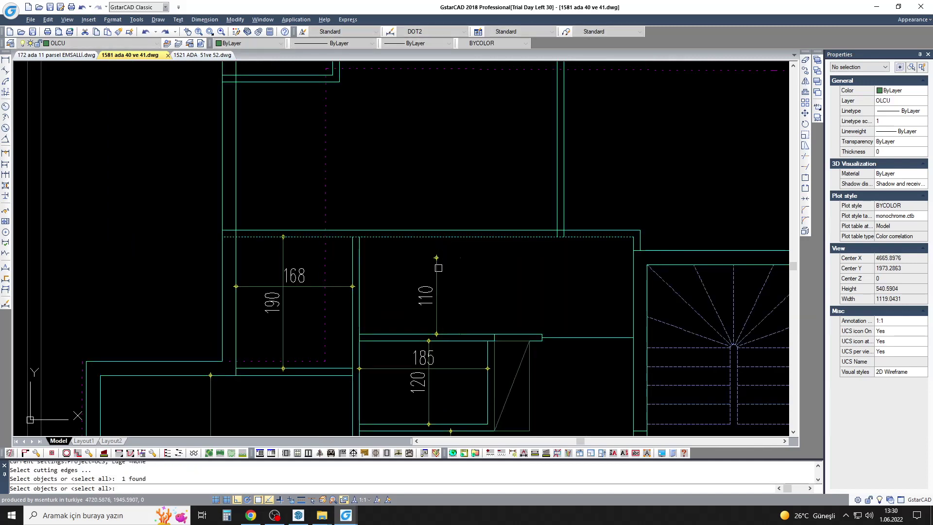
click(431, 272)
key(Escape)
scroll(608, 360, up, 1)
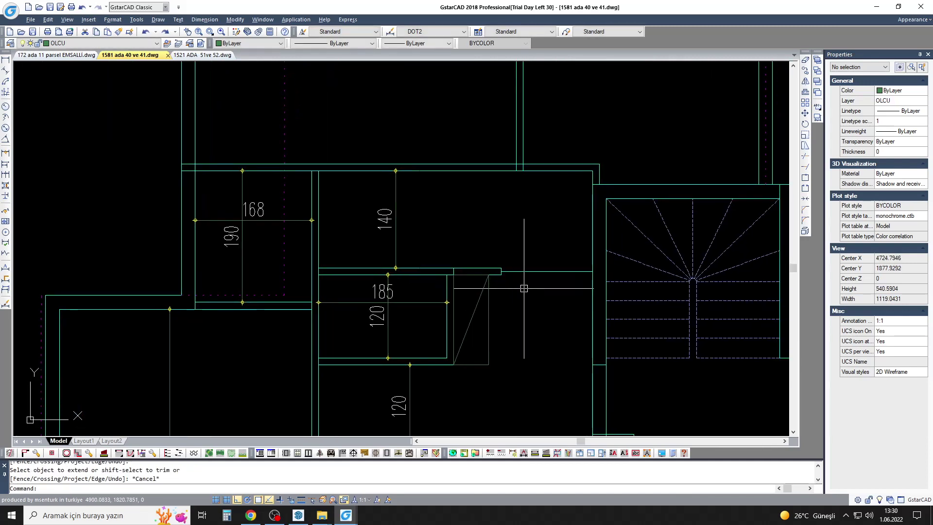
scroll(607, 359, up, 1)
Step: Stretch the walls so the 140 dimension becomes 130
text(s)
key(Return)
click(599, 269)
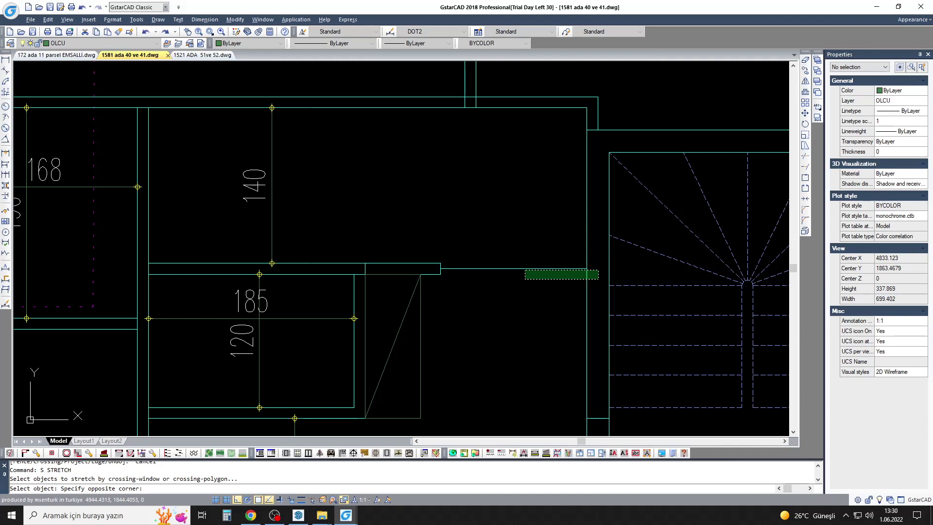
click(145, 254)
middle_drag(333, 254, 450, 223)
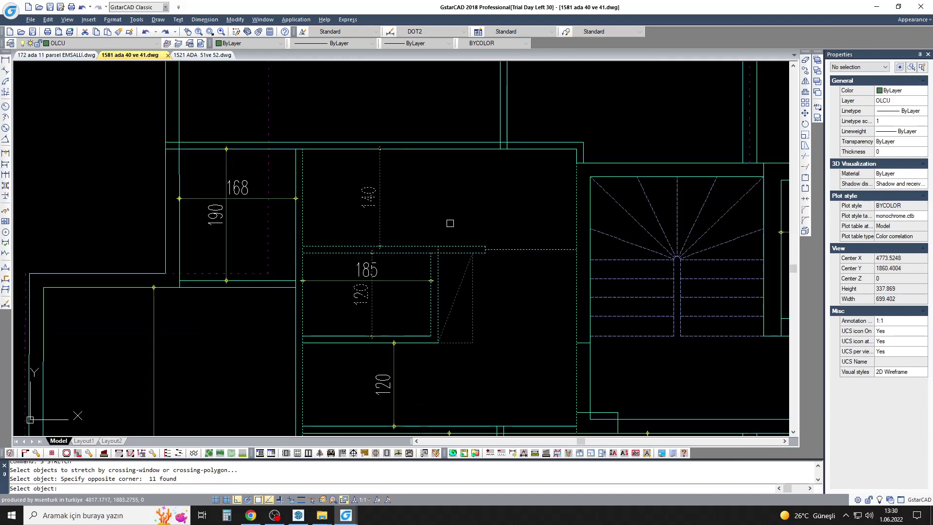
key(Return)
click(438, 224)
Step: Stretch the lower walls 10 units, shifting the 120 dimension right
key(Return)
middle_drag(467, 272, 463, 226)
click(534, 311)
click(286, 272)
key(Return)
text(10)
middle_drag(502, 306, 503, 296)
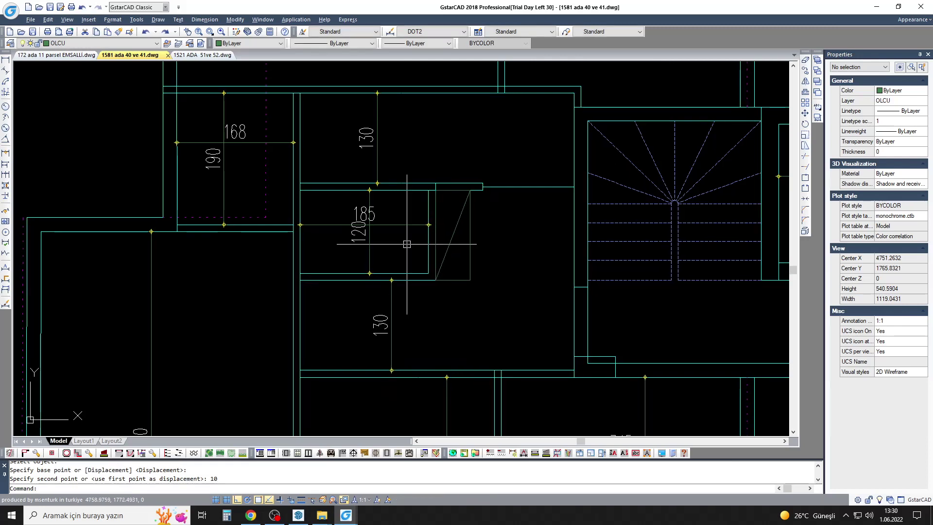
key(Return)
click(358, 232)
drag(370, 231, 398, 231)
key(Escape)
Step: Stretch the shelf up by 10 units
middle_drag(579, 202, 586, 246)
scroll(586, 247, up, 2)
drag(437, 204, 136, 233)
key(Return)
click(340, 217)
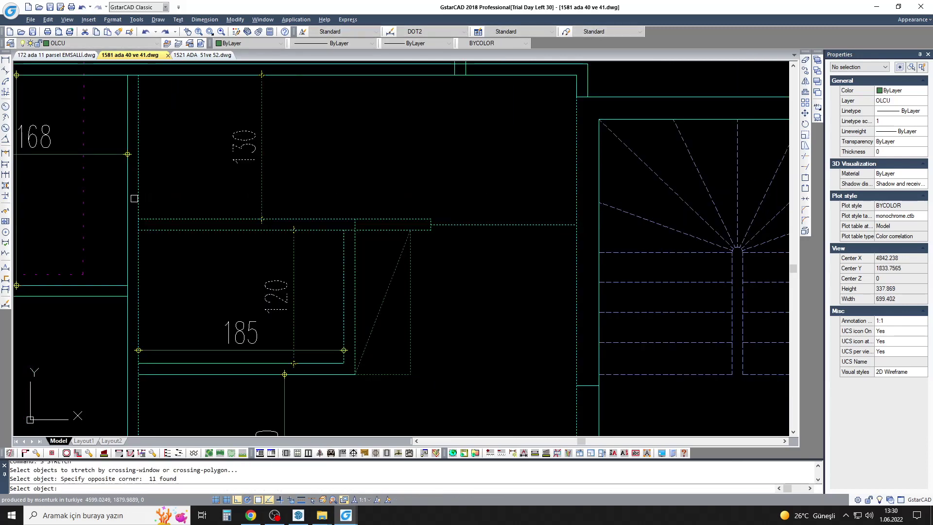
text(10)
key(Return)
Step: Offset the shaft wall line 10 units inward
mouse_move(365, 196)
middle_down()
mouse_move(403, 190)
mouse_move(374, 191)
middle_up()
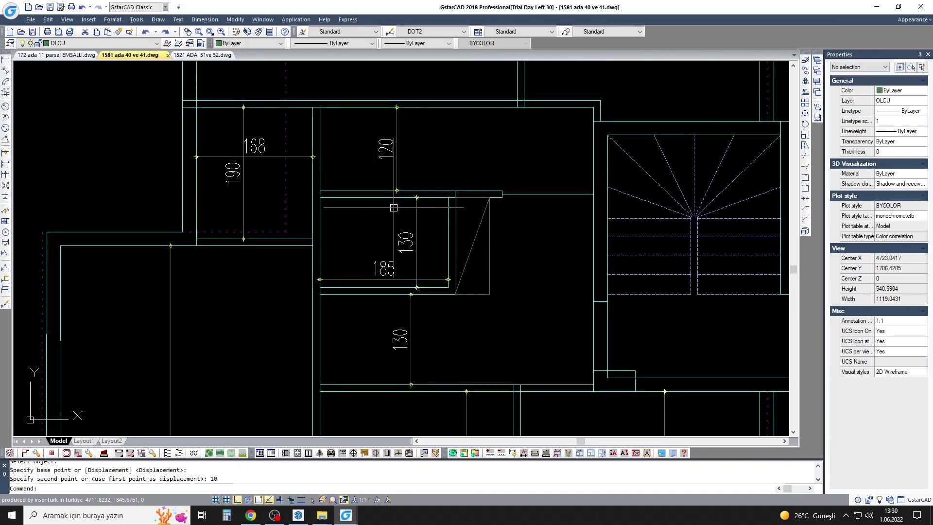
middle_drag(377, 214, 411, 216)
scroll(406, 213, down, 2)
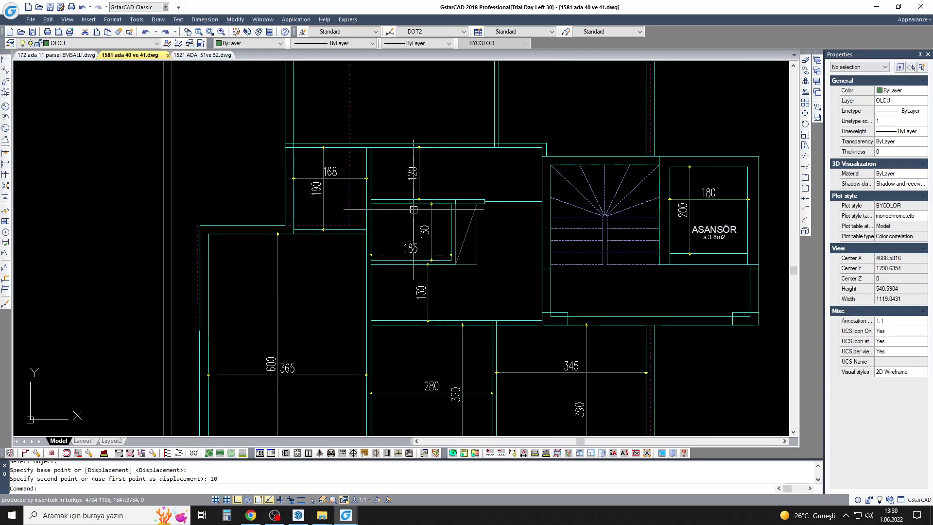
scroll(392, 199, up, 2)
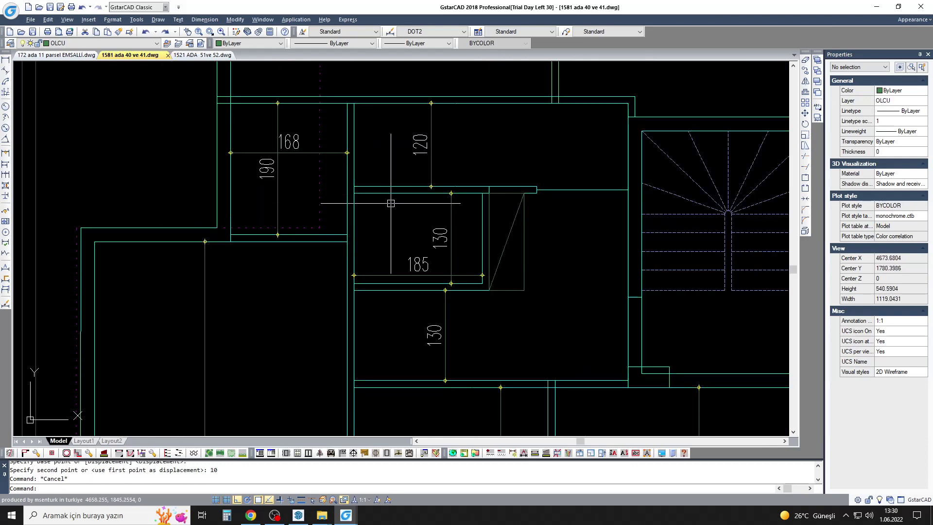
text(O)
key(Return)
text(10)
key(Return)
scroll(389, 204, up, 2)
click(399, 194)
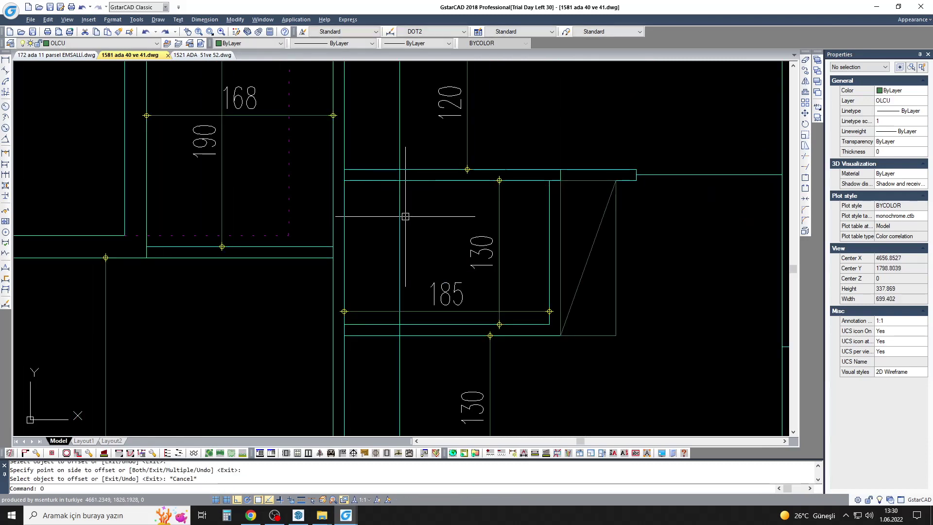
key(Return)
Step: Start trimming the shaft wall lines
text(tr)
key(Return)
key(Return)
key(Escape)
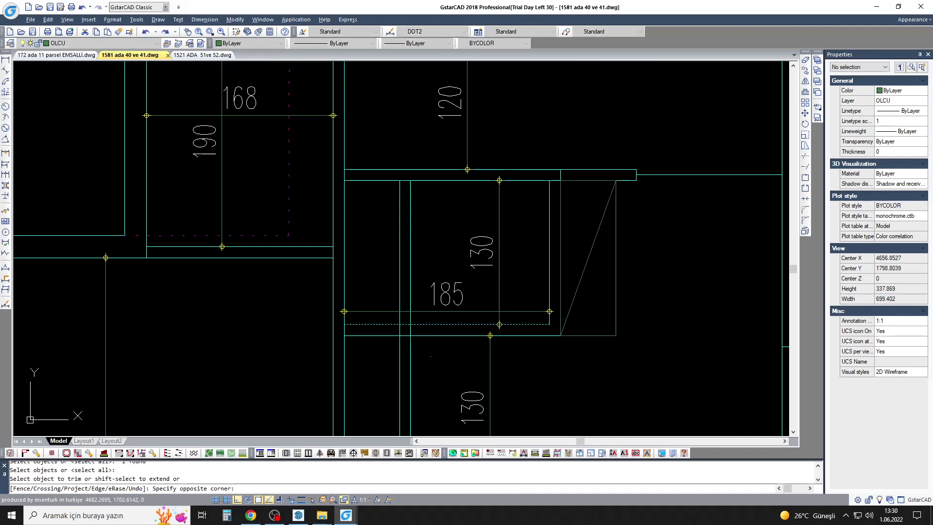
Step: Make a trial offset of the shaft wall line below the original
scroll(408, 293, down, 2)
scroll(408, 293, up, 2)
key(Return)
click(409, 294)
key(Escape)
text(o)
key(Return)
text(5)
Step: Offset the shaft wall line 50 inward to narrow the shaft to 125
key(Return)
click(377, 167)
click(370, 199)
key(Escape)
text(o)
key(Return)
text(50)
key(Return)
click(369, 311)
click(361, 286)
click(386, 259)
key(Escape)
Step: Attempt a fillet on the shaft corner and cancel a pending linear dimension
text(f)
click(409, 260)
key(Escape)
scroll(303, 244, down, 2)
click(5, 164)
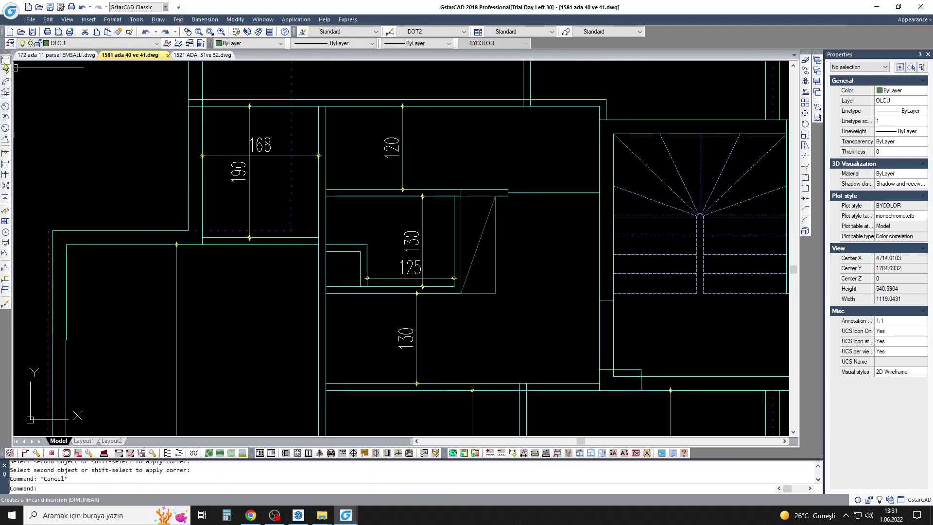
scroll(342, 271, up, 2)
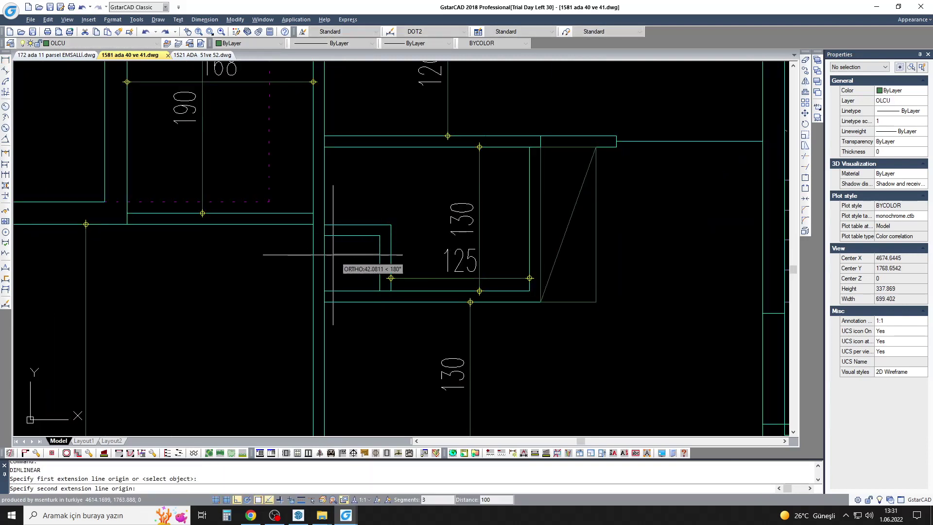
key(Escape)
Step: Start the room-area labelling routine, then cancel it back to an empty prompt
scroll(418, 340, down, 2)
click(104, 452)
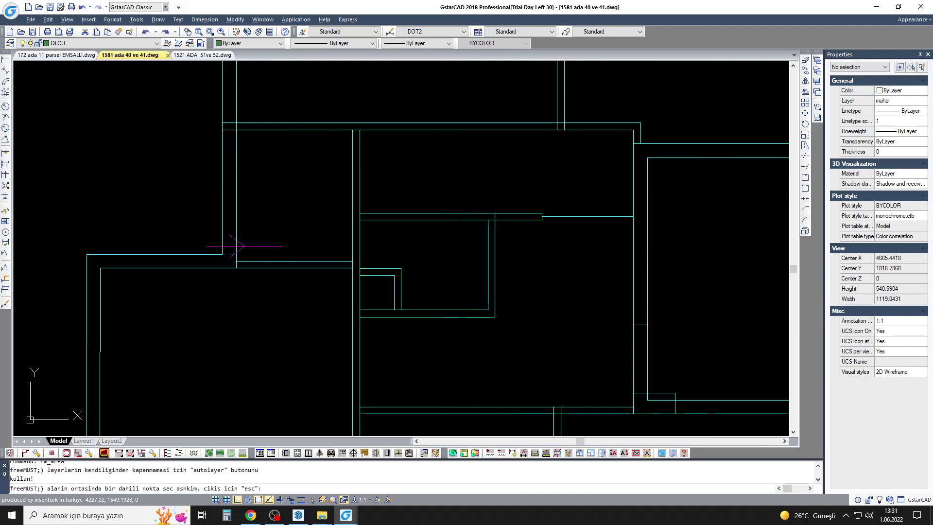
key(Escape)
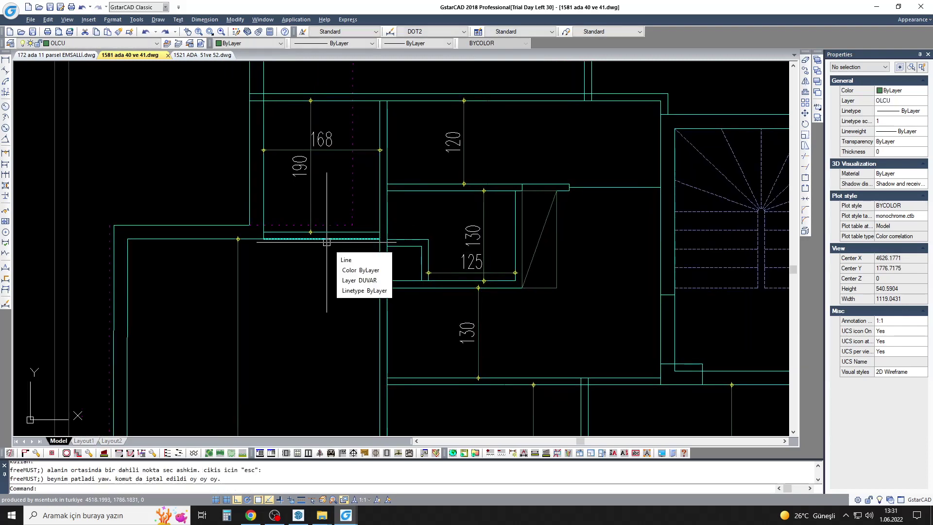
key(Return)
key(Escape)
Step: Stretch the upper wall up 10 units so the small room measures 168 by 200
scroll(365, 226, down, 2)
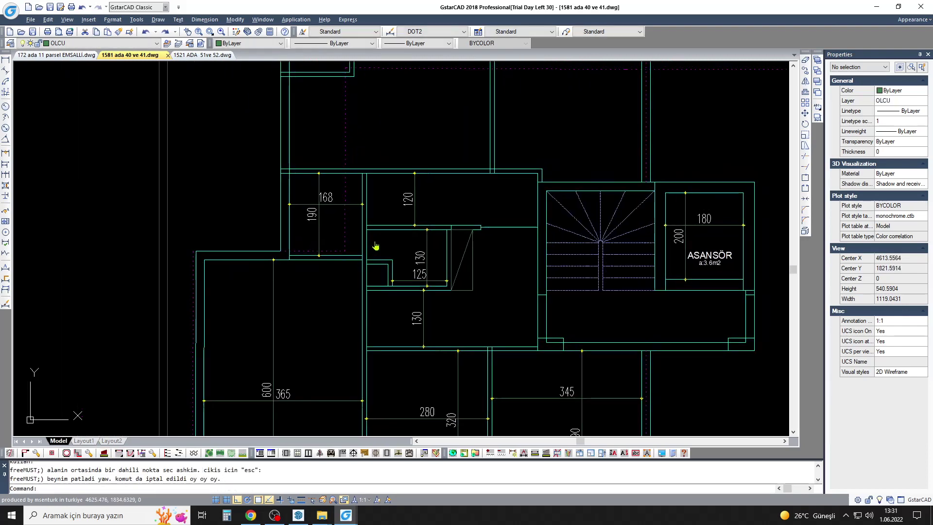
middle_drag(365, 226, 366, 253)
text(s)
key(Return)
click(550, 181)
click(271, 203)
key(Return)
click(250, 173)
text(10)
key(Return)
middle_drag(248, 48, 185, 149)
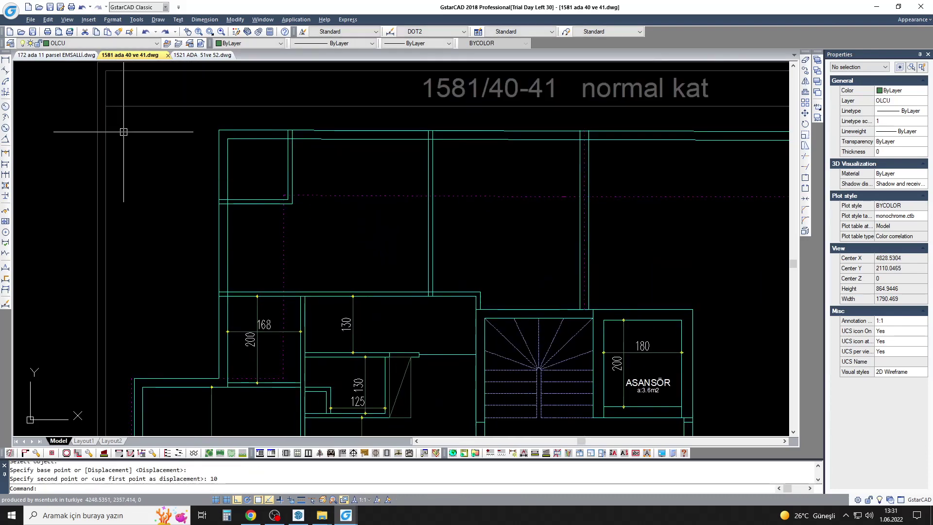
Step: Dimension the upper rooms' two widths and the 393 room depth
click(4, 66)
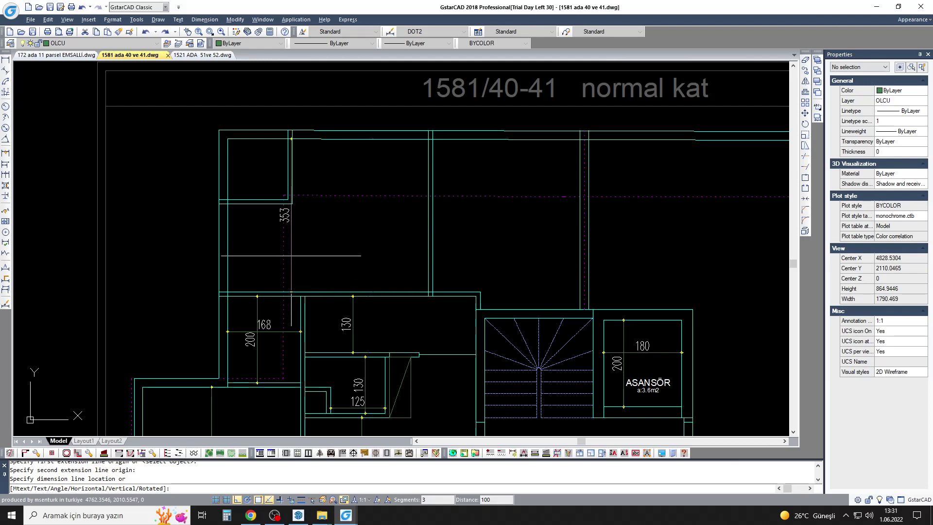
click(428, 262)
click(421, 261)
key(Return)
click(432, 225)
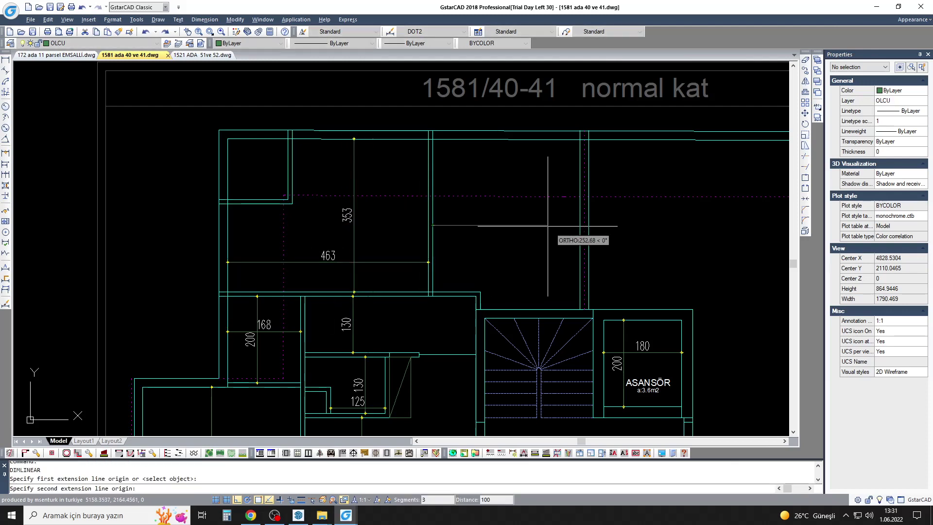
click(580, 225)
click(569, 216)
key(Return)
click(532, 309)
click(540, 224)
key(Return)
Step: Stretch the upper rooms' dividing wall 10 units for 473 and 330 widths, then launch area labelling
scroll(476, 295, up, 2)
click(476, 294)
scroll(411, 305, down, 2)
drag(420, 141, 399, 313)
key(Return)
click(290, 270)
text(10)
key(Return)
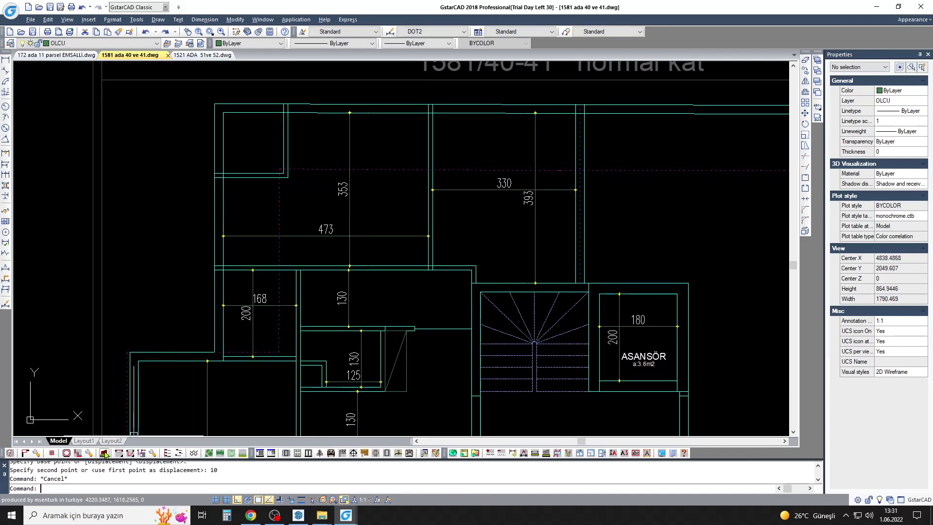
click(104, 453)
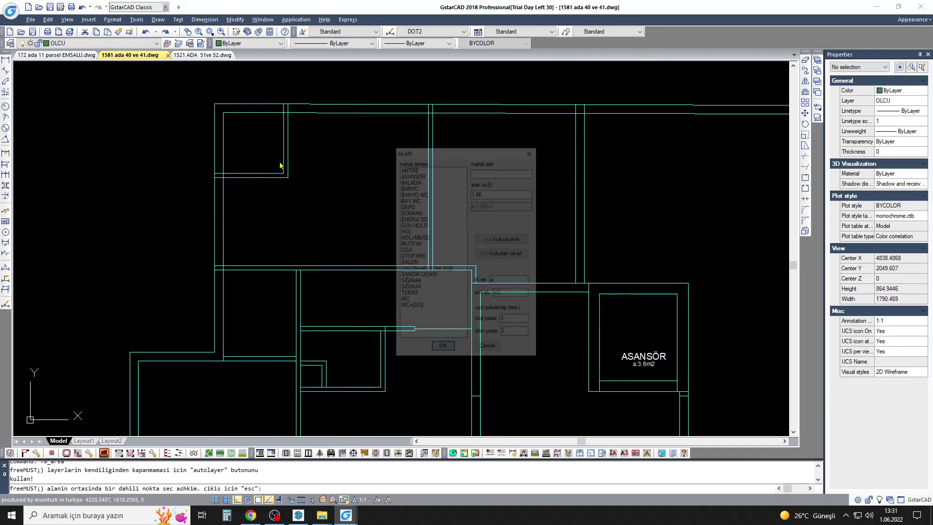
Step: Label the wet rooms WC+DUS, BANYO (3.35 m2) and WC (2.05 m2) with areas
double_click(414, 308)
click(252, 140)
click(287, 299)
double_click(413, 196)
click(259, 327)
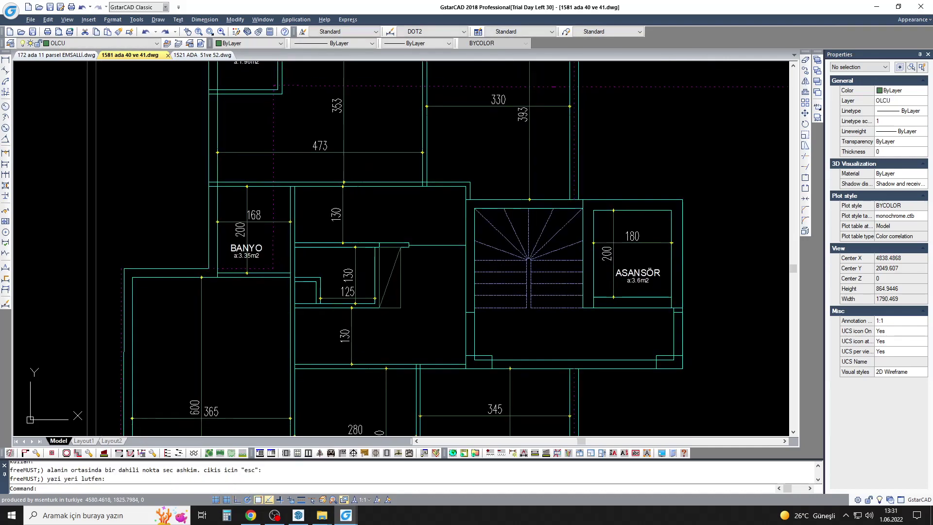
double_click(427, 301)
click(309, 262)
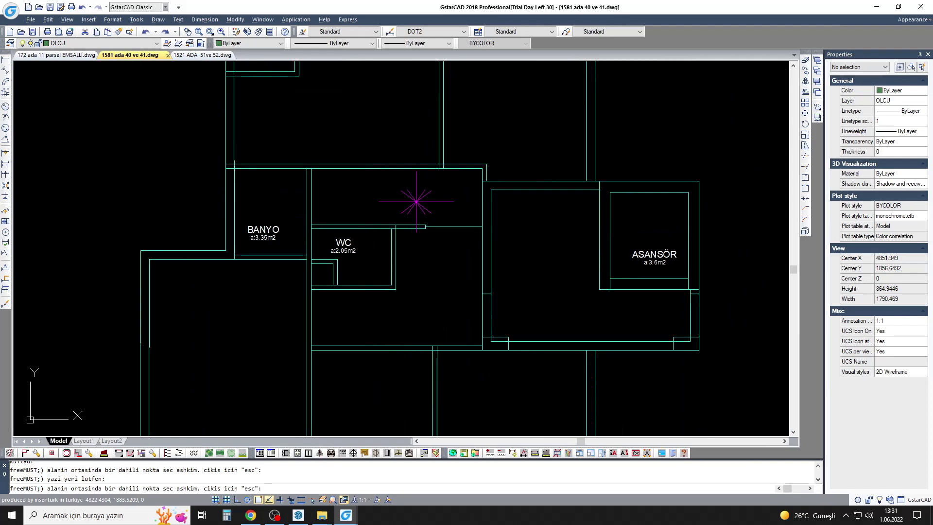
Step: Label HOL (5.2 m2), ANTRE (8 m2) and SALON (22 m2) with names and areas
click(417, 198)
double_click(405, 231)
click(435, 109)
click(403, 229)
double_click(408, 168)
click(435, 195)
click(277, 306)
click(437, 262)
key(Return)
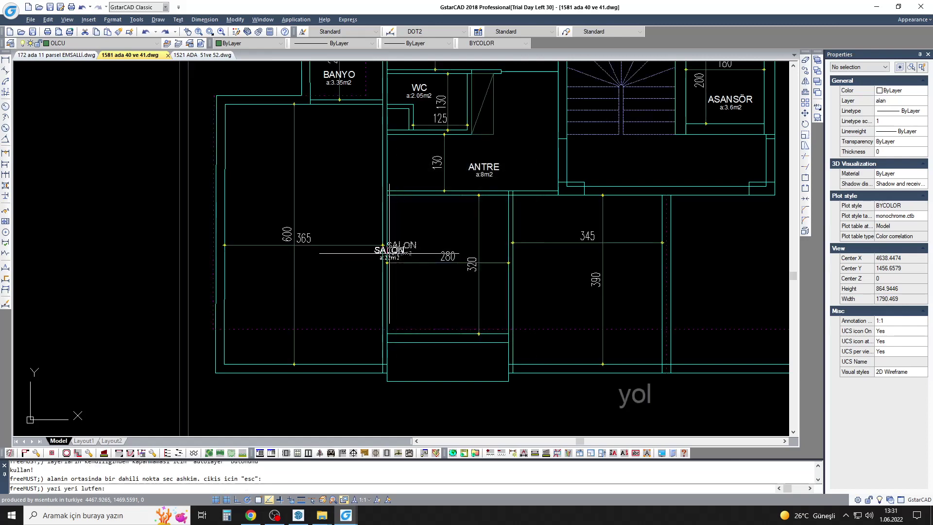
click(322, 267)
Step: Label MUTFAK (8.96 m2) and ODA (13.46 m2), then finish area labelling
middle_drag(323, 267, 205, 253)
click(396, 272)
double_click(410, 244)
click(318, 265)
click(467, 291)
click(406, 250)
key(Return)
click(448, 268)
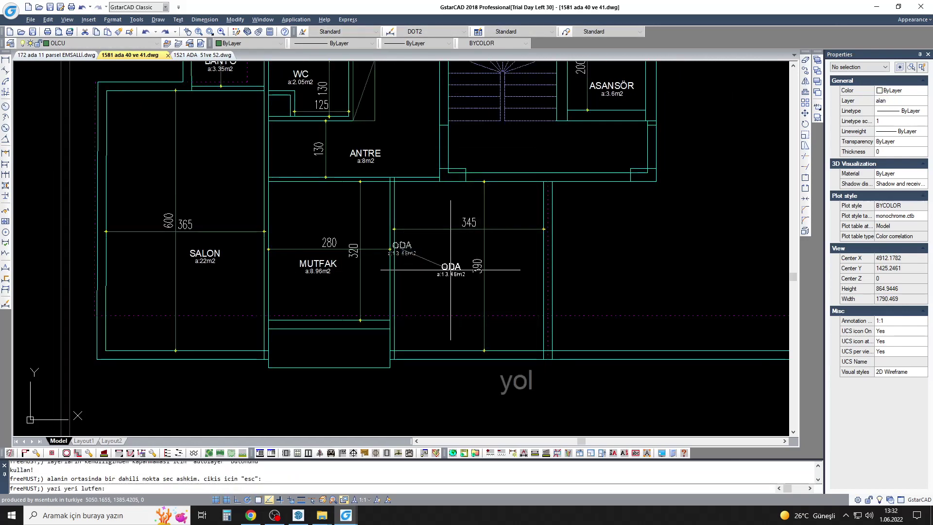
key(Escape)
scroll(406, 262, down, 2)
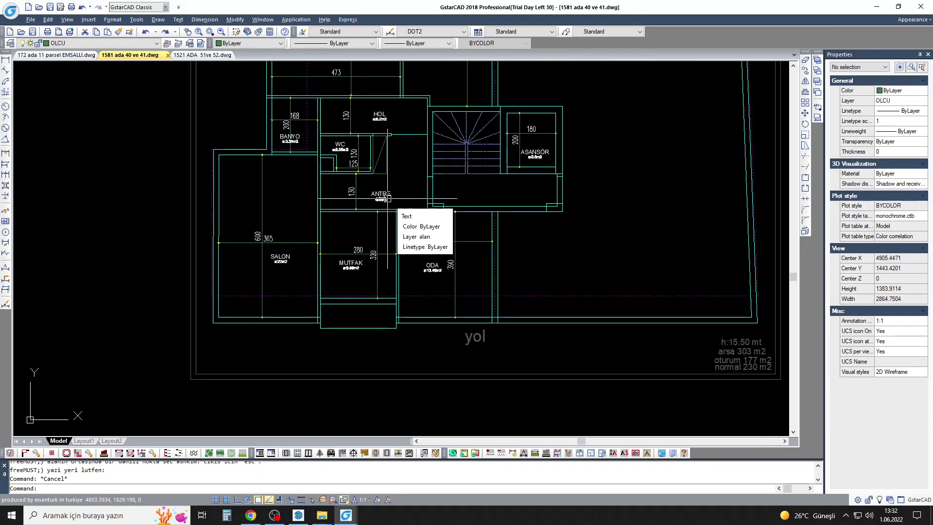
scroll(334, 248, up, 1)
scroll(336, 170, up, 1)
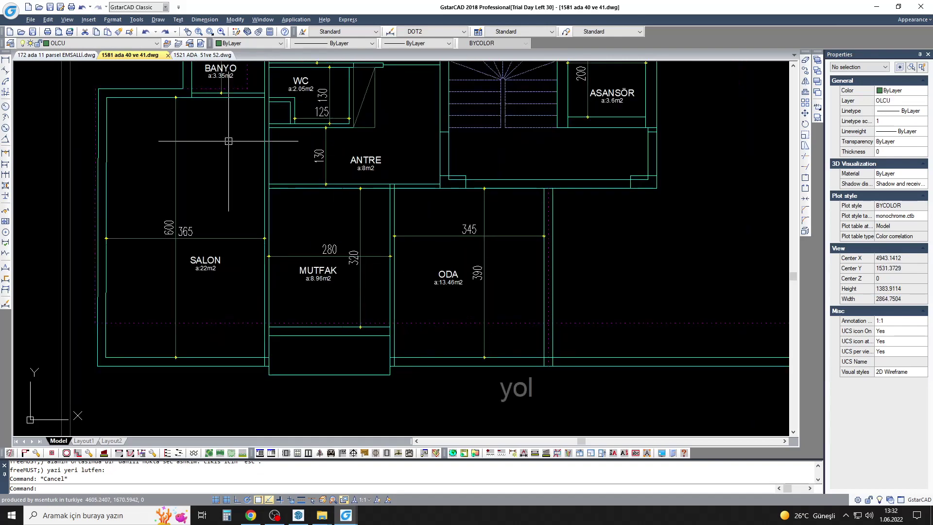
click(5, 61)
scroll(403, 179, up, 2)
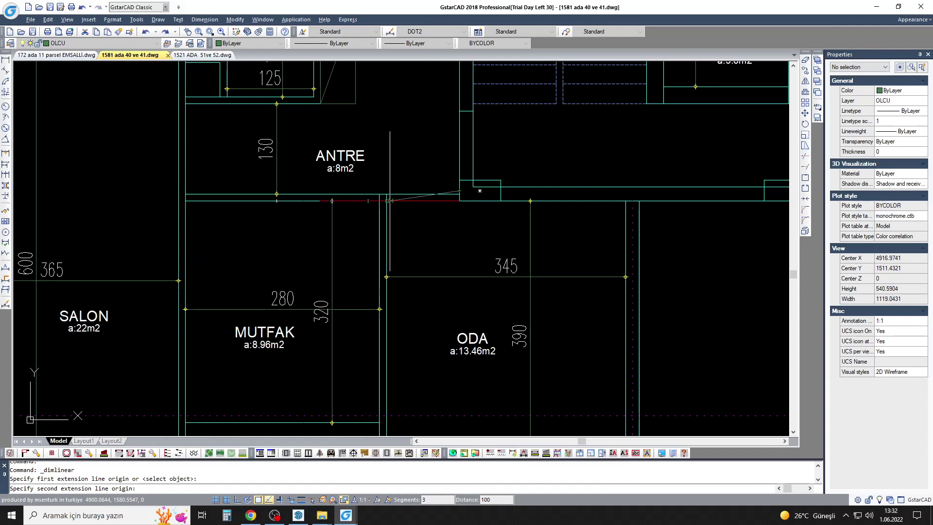
Step: Move the wall between MUTFAK and ODA 5 units east
scroll(404, 192, down, 2)
key(Escape)
text(m)
key(Return)
drag(405, 192, 375, 416)
click(437, 292)
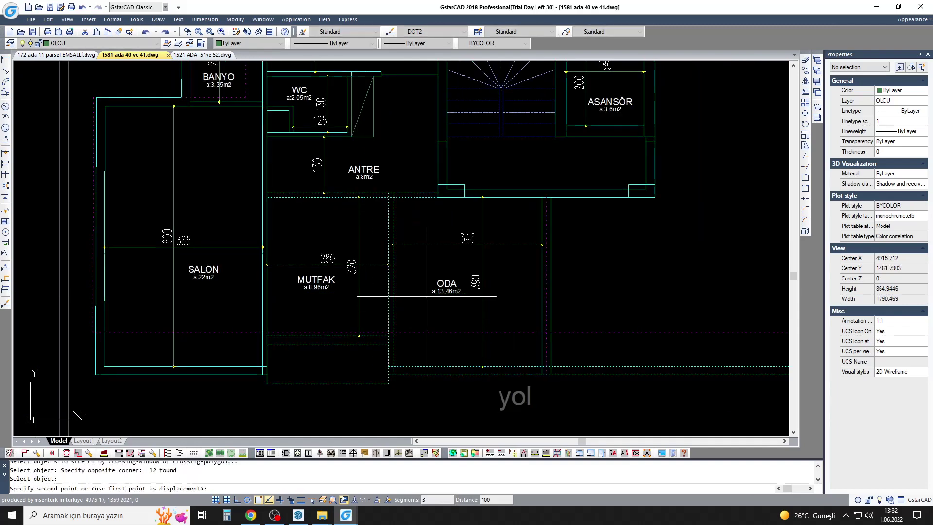
click(446, 304)
Step: Stretch the west walls 15 units to widen SALON to 380
scroll(447, 304, down, 2)
scroll(413, 305, up, 2)
text(s)
key(Return)
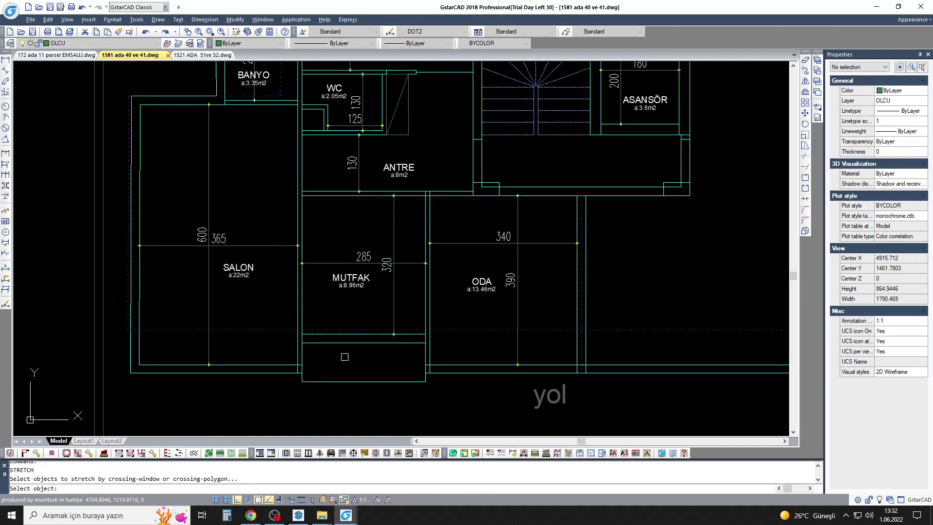
scroll(313, 404, down, 1)
click(312, 419)
scroll(286, 145, down, 1)
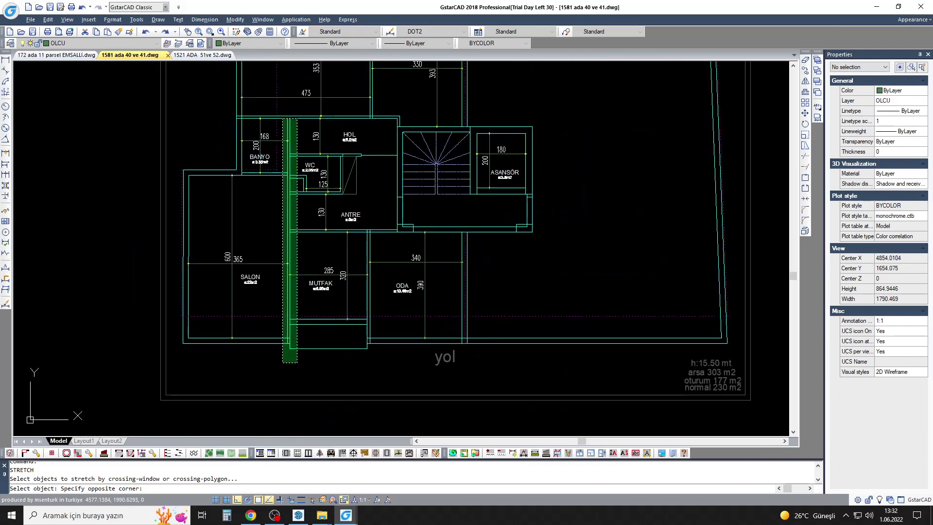
click(282, 108)
key(Return)
click(102, 115)
text(15)
key(Return)
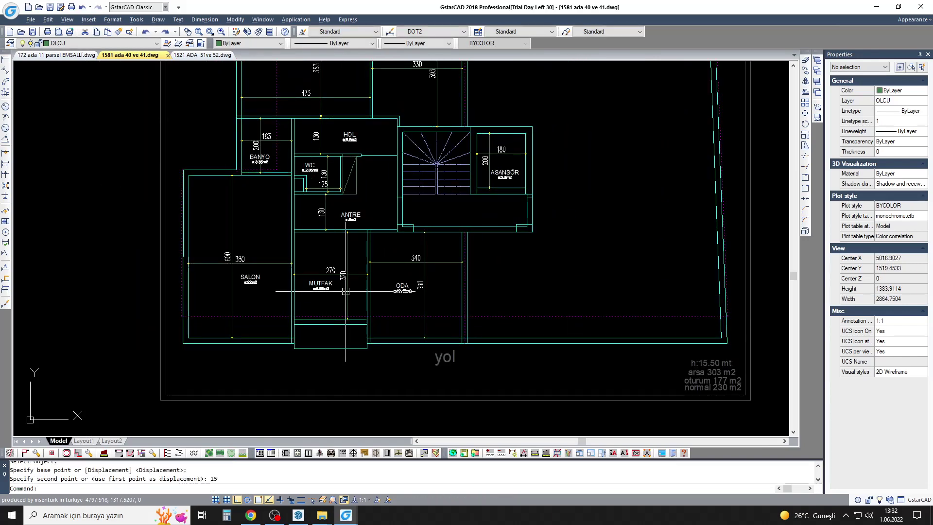
Step: Stretch the WC wall 15 units to narrow the WC niche to 110
scroll(308, 189, up, 2)
key(Return)
drag(313, 171, 286, 271)
key(Return)
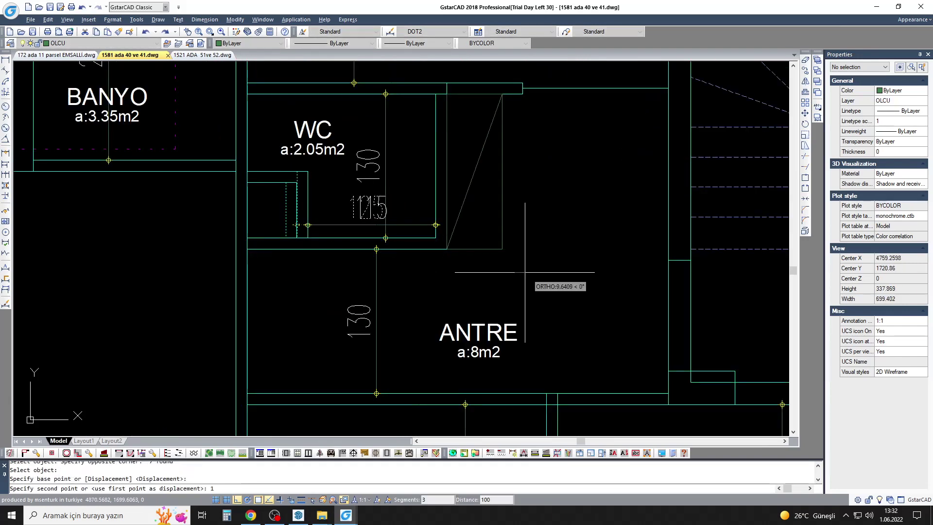
text(15)
key(Return)
key(Escape)
Step: Erase the outdated kitchen and ODA area texts
scroll(340, 243, down, 3)
scroll(310, 292, down, 1)
text(E)
key(Return)
middle_drag(310, 291, 302, 269)
click(408, 271)
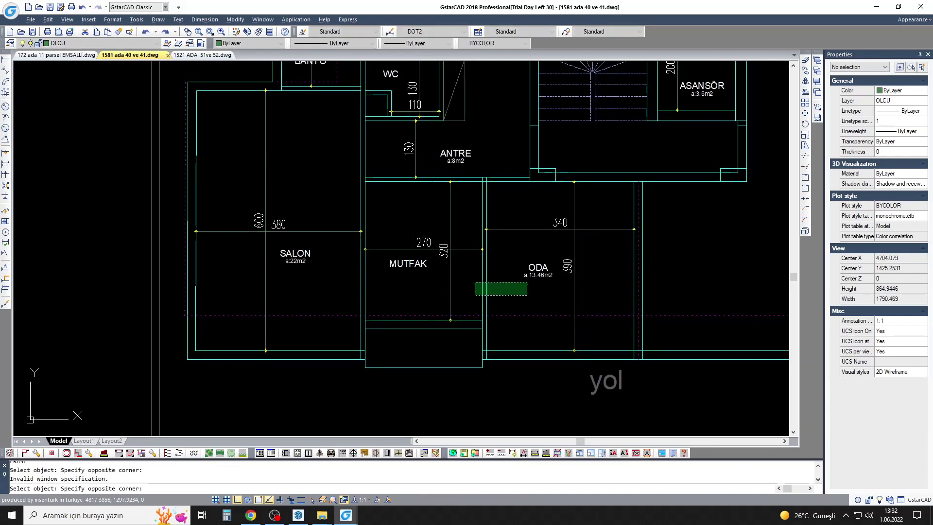
click(475, 295)
key(Return)
Step: Edit the SALON area text to read 23m2
key(Escape)
scroll(309, 258, up, 2)
text(ED)
key(Return)
click(284, 263)
text(3)
key(Return)
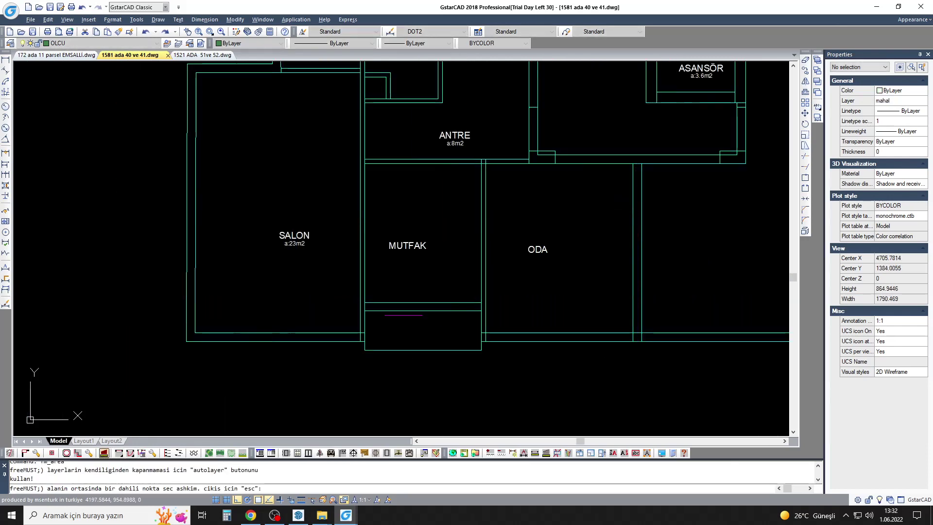
Step: Measure the room above HOL and place its ODA area label
click(423, 262)
click(558, 260)
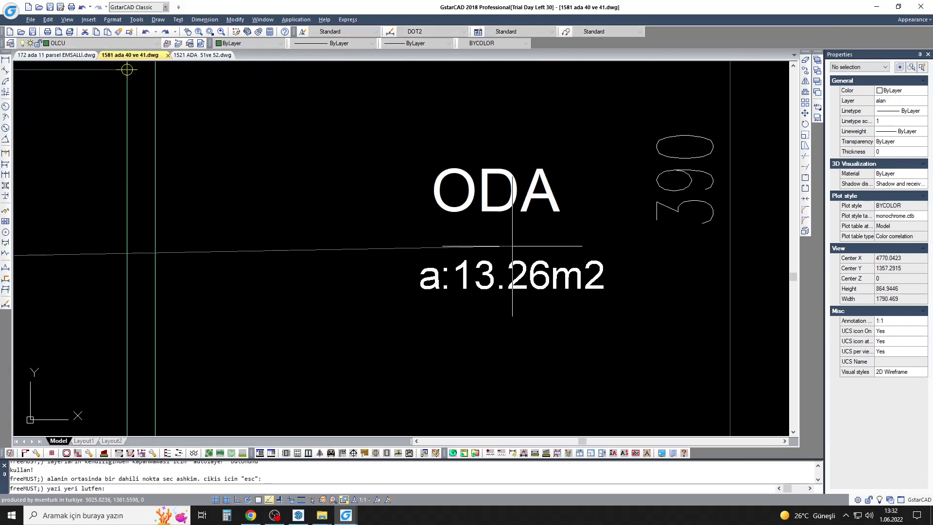
click(512, 248)
Step: Open the kitchen area text for editing, cancel without changes, and close the area dialog
text(ed)
key(Return)
scroll(389, 272, up, 5)
click(410, 253)
drag(409, 243, 485, 245)
key(Escape)
scroll(377, 253, down, 5)
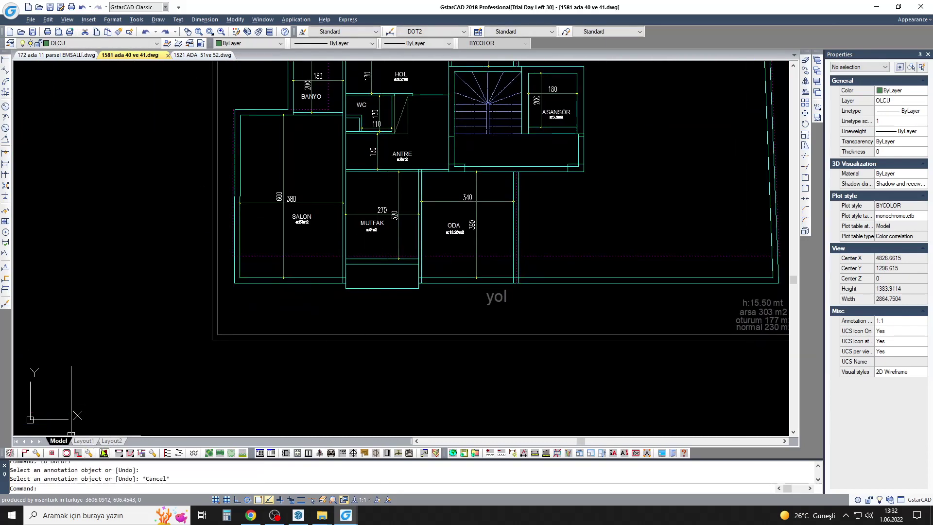
scroll(384, 219, down, 1)
scroll(381, 396, up, 3)
scroll(381, 396, up, 2)
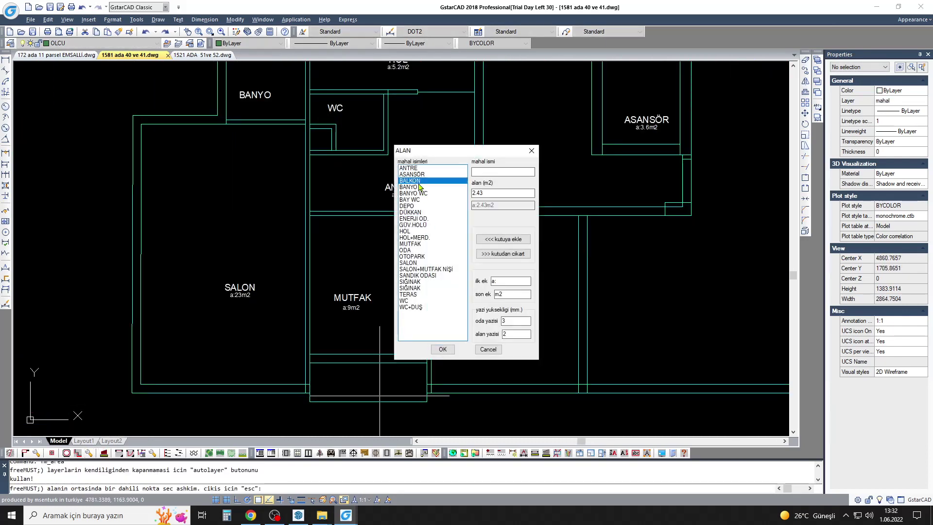
key(Return)
Step: Measure the entrance room's area, then cancel the area command
scroll(344, 329, up, 2)
scroll(366, 233, up, 1)
click(444, 306)
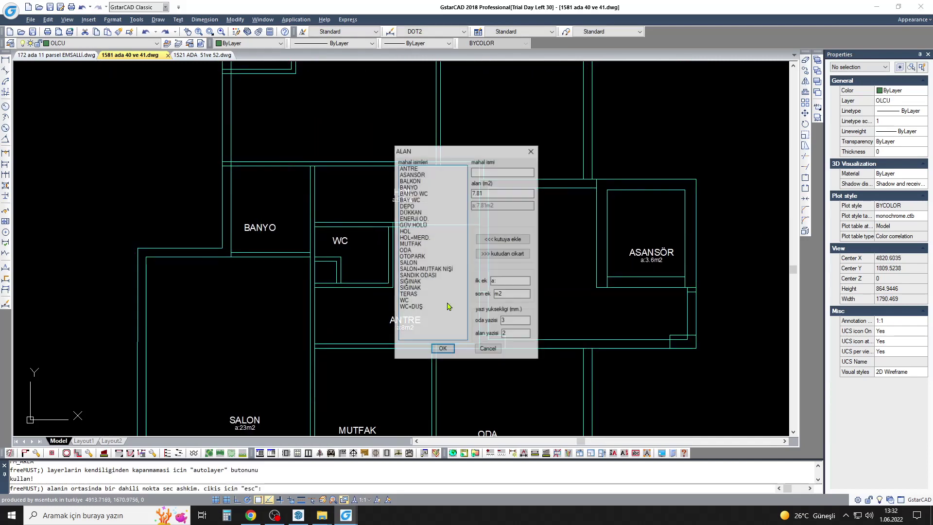
key(Return)
scroll(411, 215, up, 2)
scroll(411, 214, down, 1)
key(space)
key(Escape)
Step: Open the HOL area text for editing and cancel without changes
scroll(403, 209, up, 2)
scroll(404, 209, up, 3)
text(ed)
key(Return)
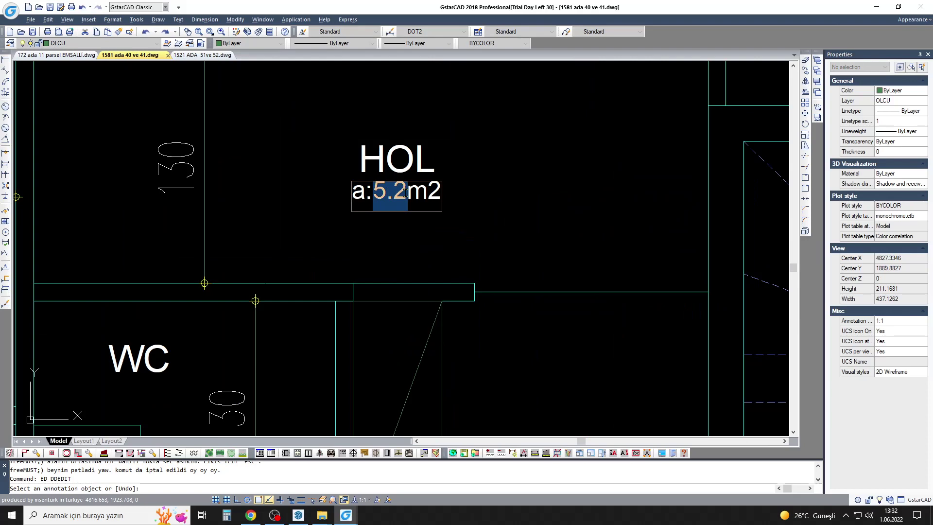
key(Escape)
scroll(373, 265, down, 5)
Step: Label the two rooms above HOL with name and area, 14.48 and 12.56 m2
click(103, 453)
scroll(354, 177, up, 5)
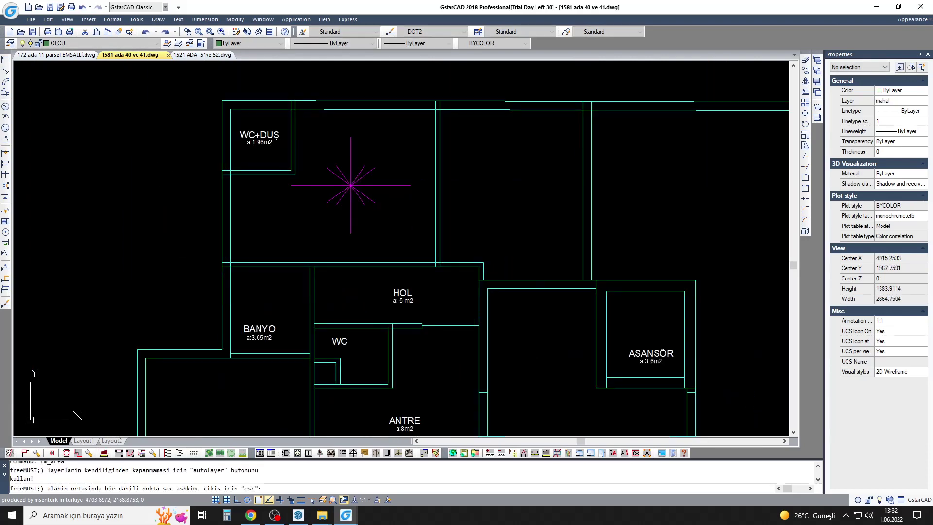
click(350, 185)
click(438, 231)
click(442, 349)
click(469, 161)
click(412, 256)
click(443, 349)
Step: Edit the OTOPARK room label to read ODA
scroll(490, 229, up, 2)
scroll(455, 190, up, 3)
text(ed)
key(Return)
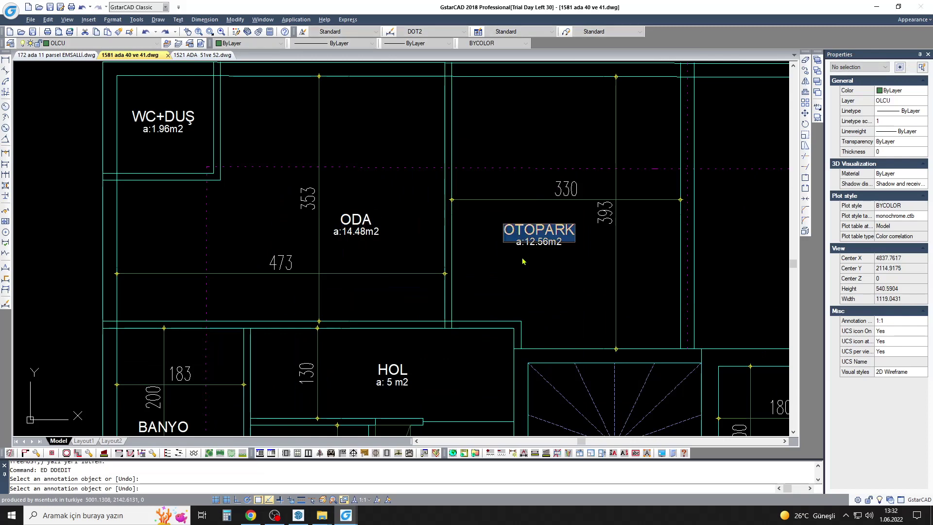
key(Escape)
scroll(522, 262, down, 5)
scroll(410, 209, down, 3)
Step: Save the drawing
key(ctrl+s)
scroll(355, 199, up, 4)
scroll(355, 199, up, 3)
scroll(407, 212, up, 3)
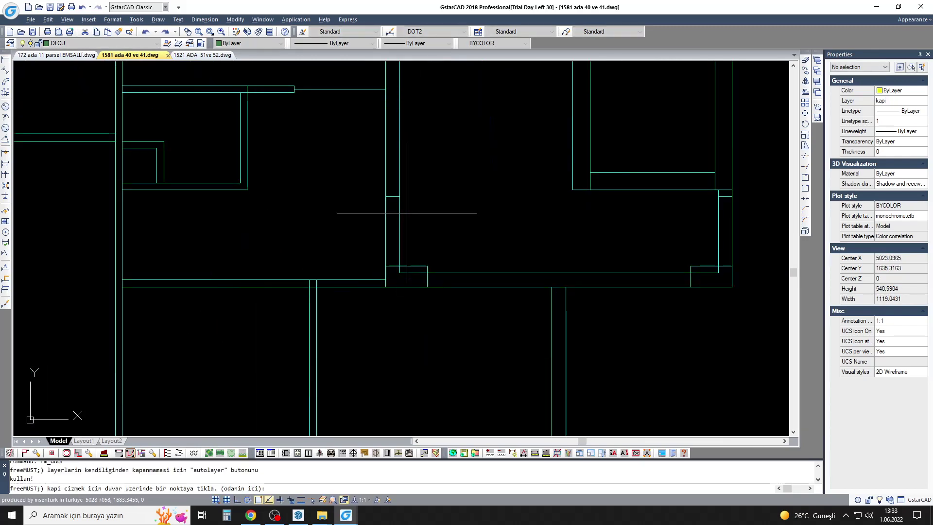
Step: Place the 100/220 door at the ANTRE end of the landing and scale it by 10
click(390, 266)
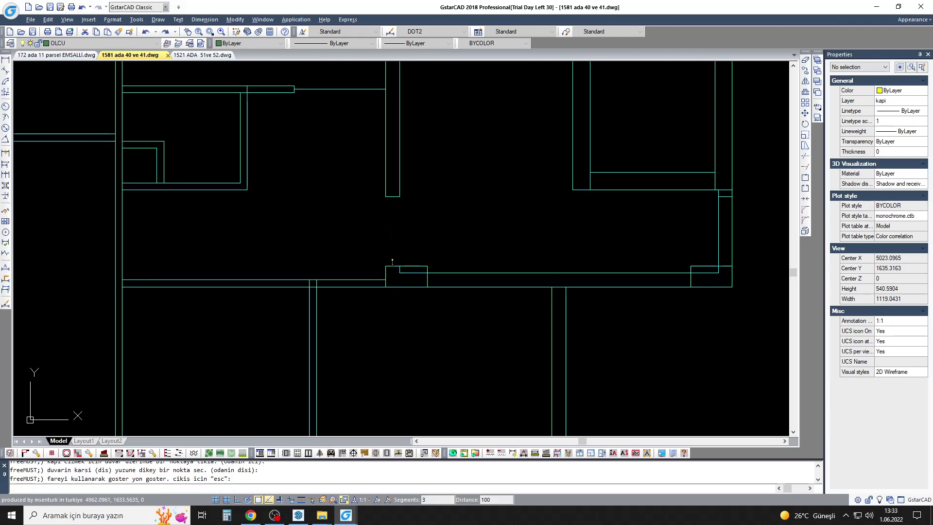
click(392, 262)
scroll(382, 233, down, 3)
scroll(392, 254, up, 5)
drag(392, 233, 418, 301)
click(410, 303)
text(10)
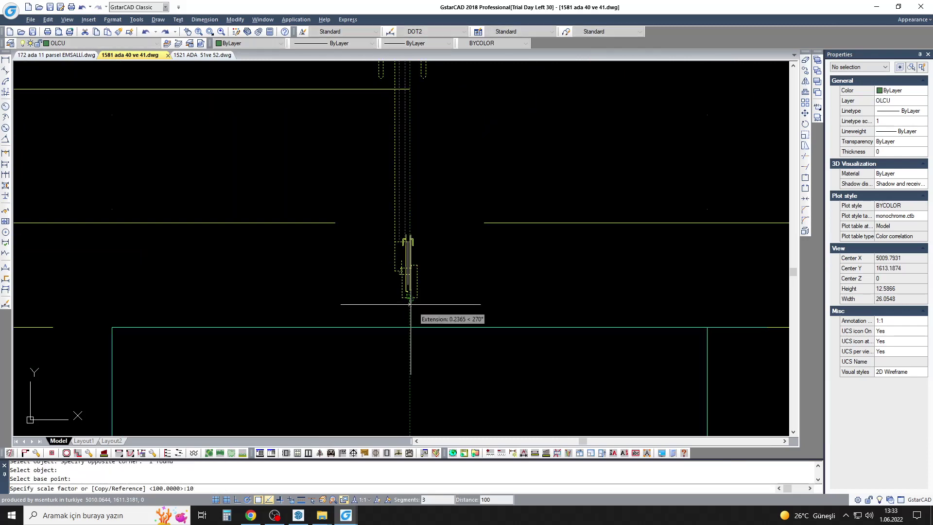
key(Return)
Step: Check the drawing units and adjust the insertion scale units
text(un)
key(Return)
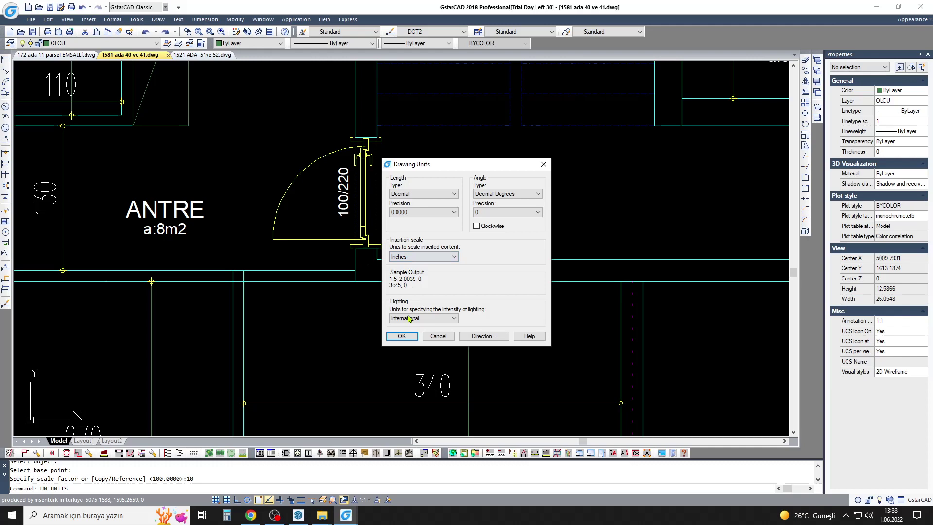
scroll(421, 258, up, 1)
click(563, 281)
click(454, 256)
click(423, 265)
key(Return)
click(404, 336)
scroll(402, 265, down, 10)
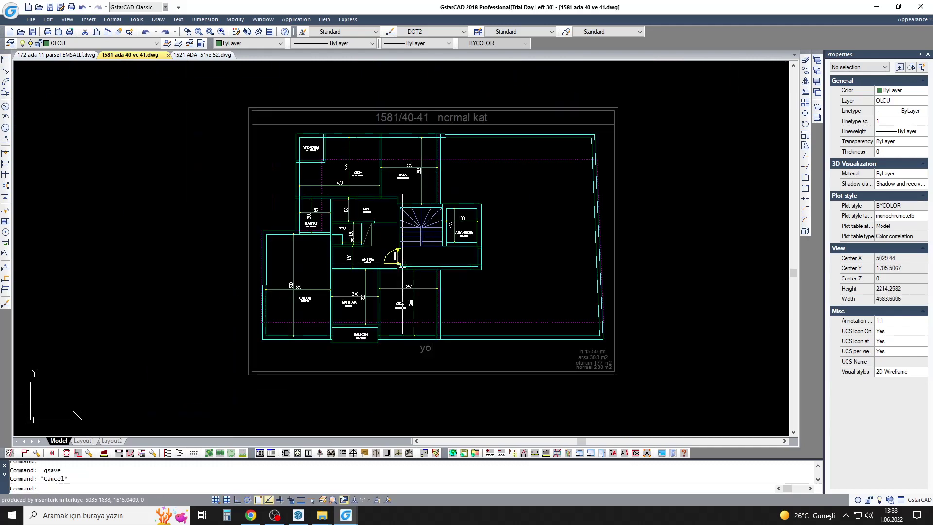
scroll(402, 262, up, 3)
scroll(391, 258, up, 3)
Step: Mirror the door across the landing to the ASANSÖR end, keeping the original
text(mi)
key(Return)
drag(316, 204, 409, 300)
key(Return)
click(552, 301)
key(F8)
click(552, 233)
Step: Save the drawing
scroll(400, 241, down, 2)
key(Return)
scroll(400, 241, down, 1)
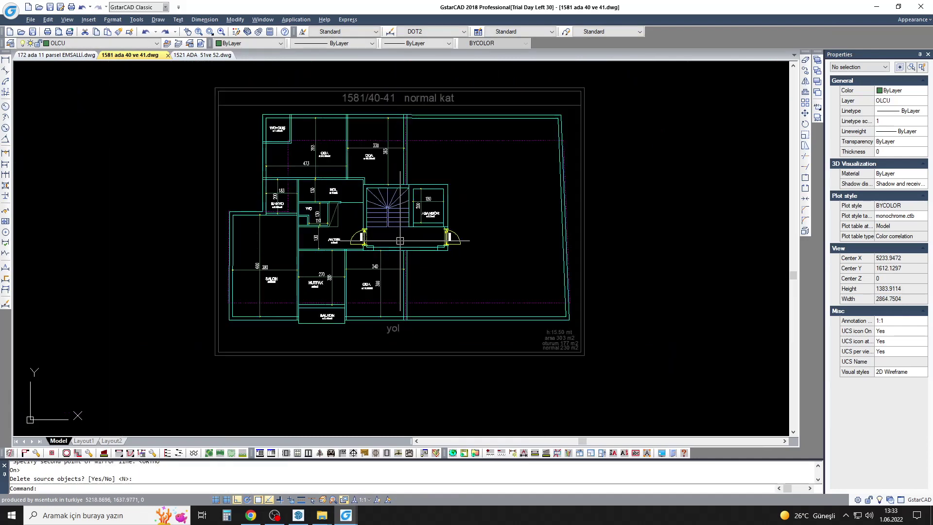
scroll(340, 291, up, 1)
scroll(243, 350, up, 1)
scroll(211, 397, up, 1)
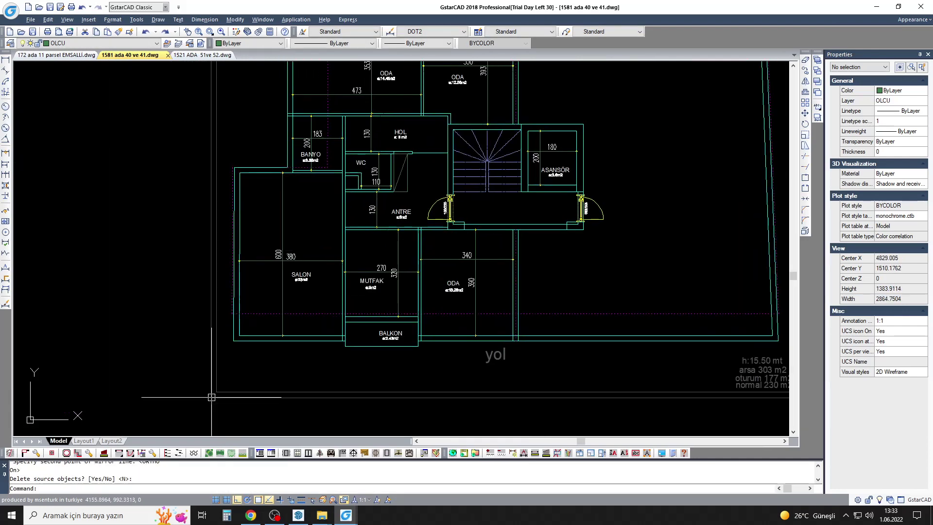
Step: Add a 90/220 door in the upper ODA wall with its swing set
click(130, 456)
key(Escape)
scroll(407, 201, up, 3)
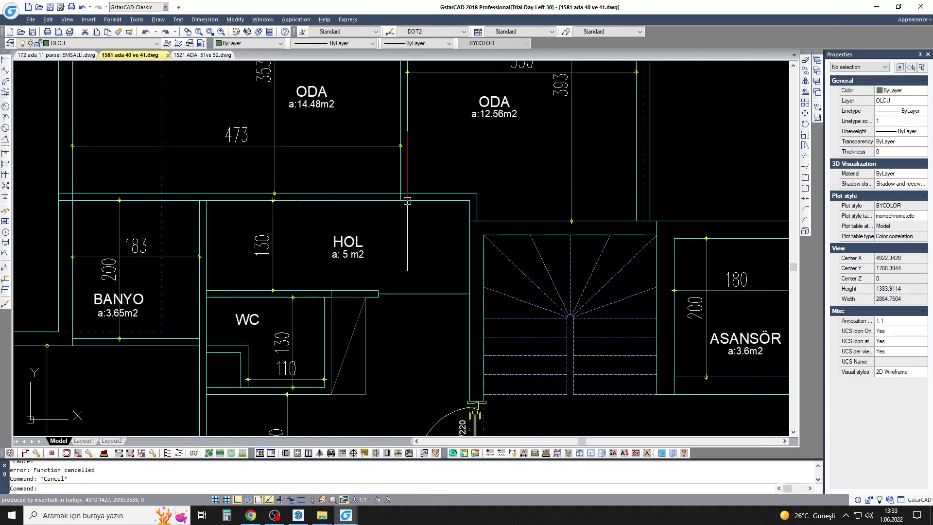
key(Return)
click(407, 200)
click(467, 311)
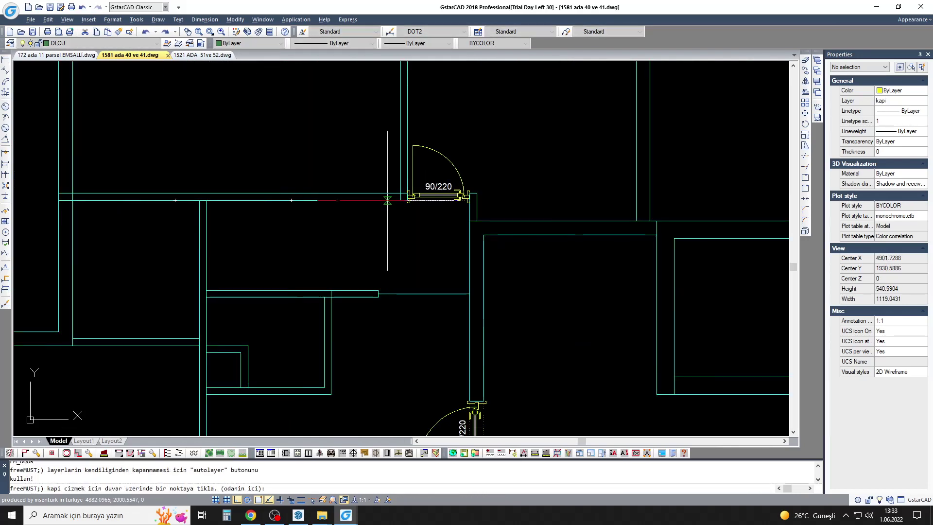
Step: Place an 80/220 door in the BANYO wall
key(Return)
click(287, 187)
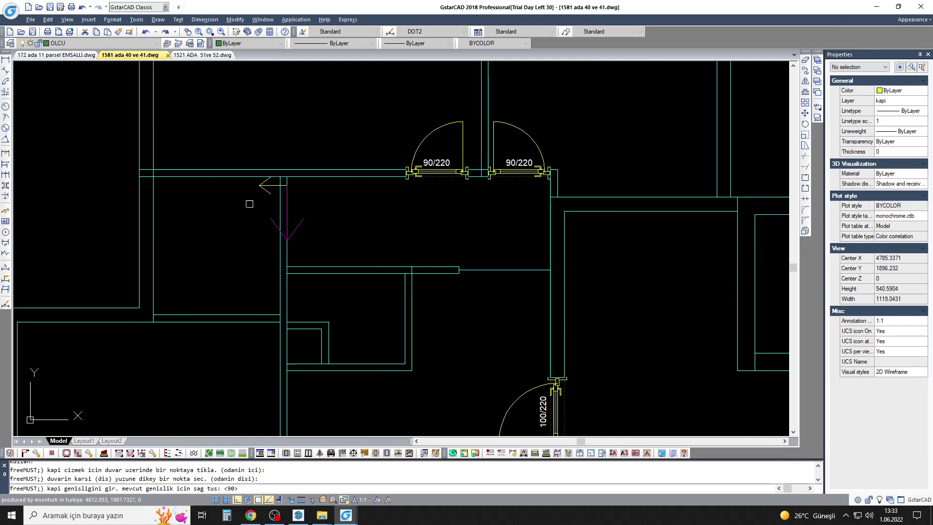
scroll(402, 212, up, 2)
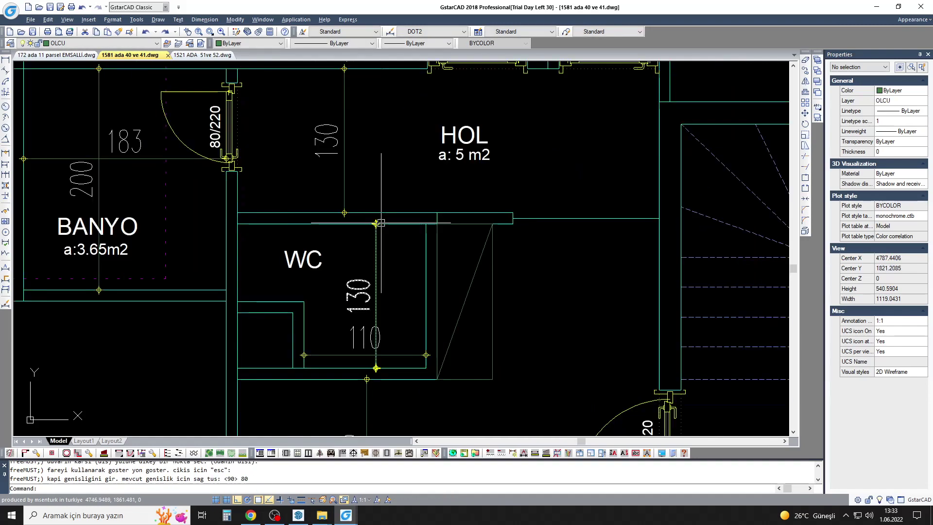
Step: Add an 80/220 door swinging into WC and label WC with its 1.85 m2 area
click(408, 219)
click(364, 257)
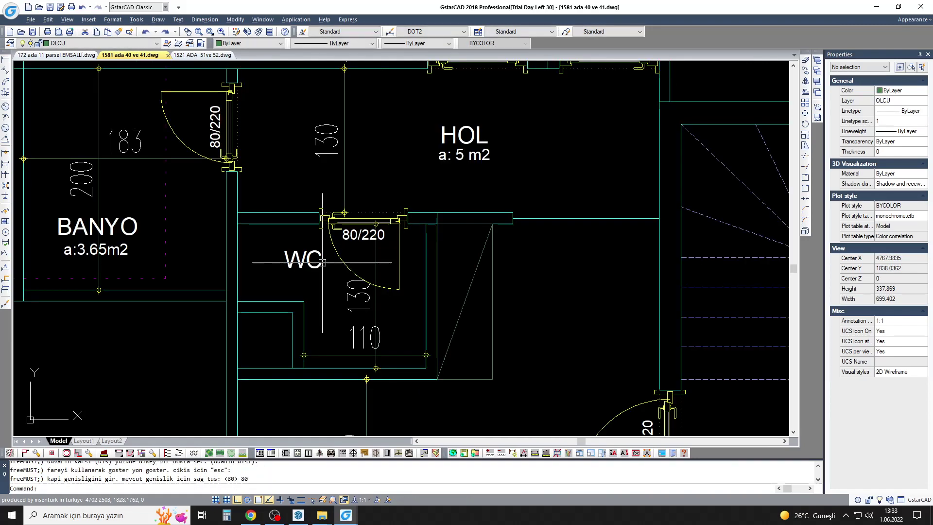
middle_drag(364, 258, 396, 227)
click(389, 253)
click(340, 258)
scroll(389, 243, down, 4)
Step: Insert a 120/220 door between ANTRE and SALON, cancelling a misplaced pick
key(F8)
click(141, 452)
scroll(320, 175, up, 1)
scroll(335, 165, up, 1)
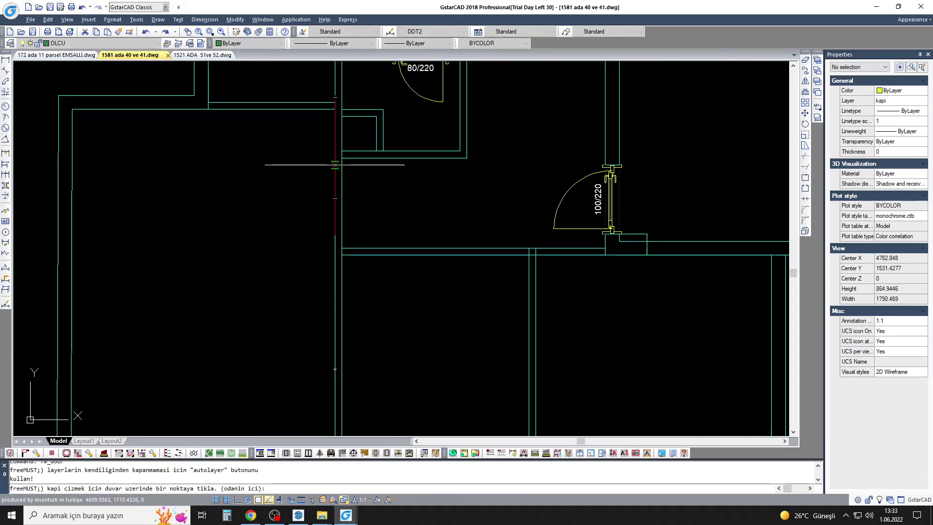
text(120)
key(Return)
scroll(308, 175, down, 2)
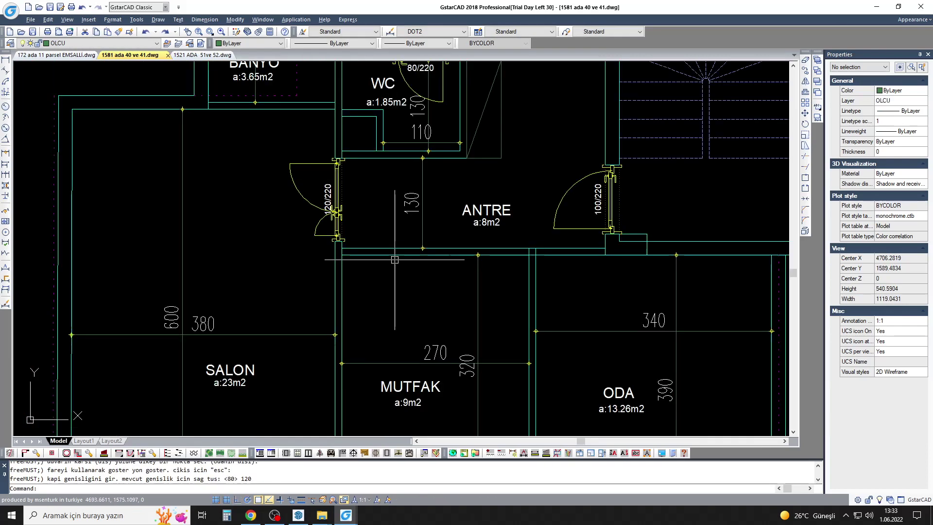
scroll(301, 179, down, 1)
scroll(283, 187, up, 3)
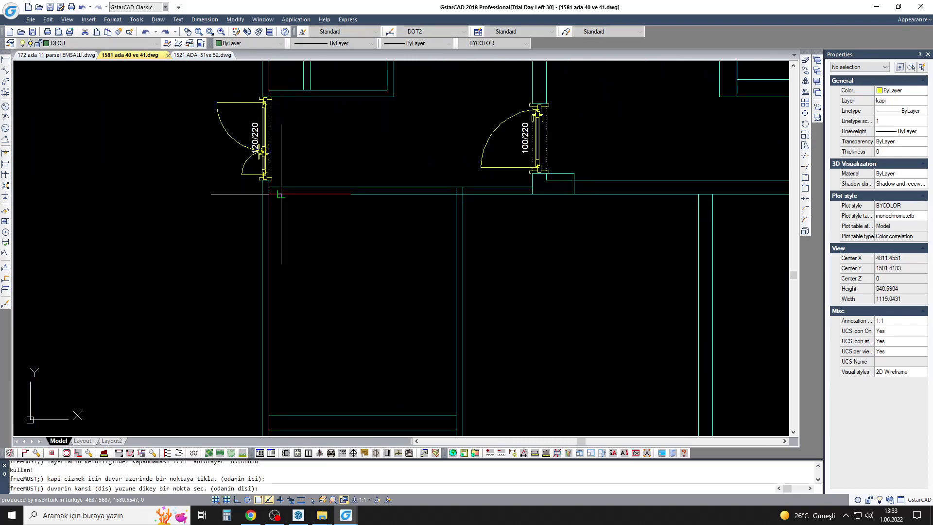
key(Escape)
Step: Add 90/220 doors from ANTRE into ODA and into MUTFAK
key(Return)
scroll(467, 192, up, 2)
click(491, 212)
click(440, 182)
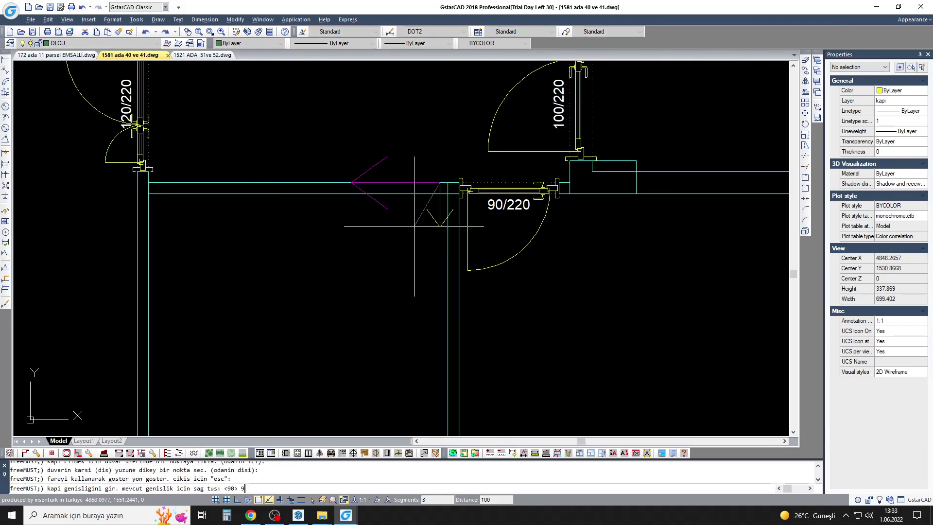
click(427, 219)
Step: Begin the kitchen counter outline at MUTFAK's wall corner
key(Return)
scroll(340, 194, down, 3)
scroll(282, 157, up, 2)
click(281, 157)
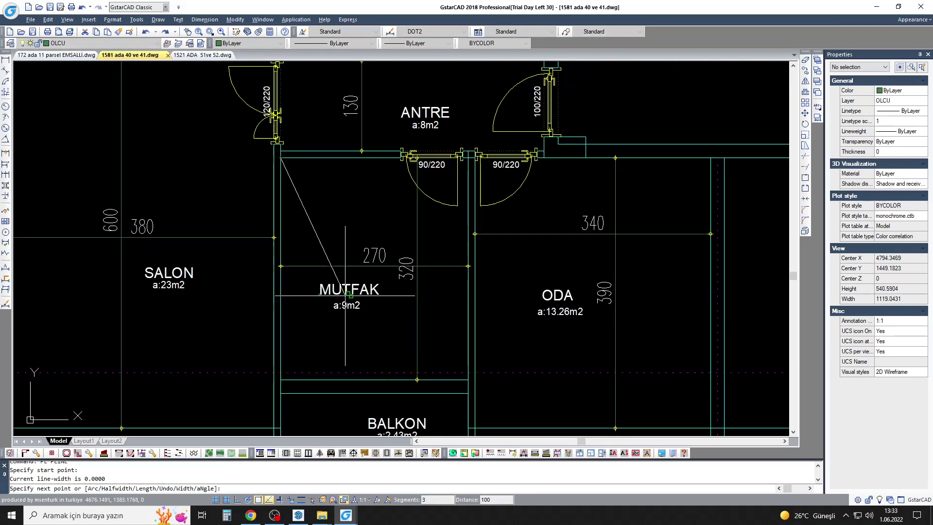
Step: Close a 60-deep counter outline along MUTFAK's west wall
text(60)
key(Return)
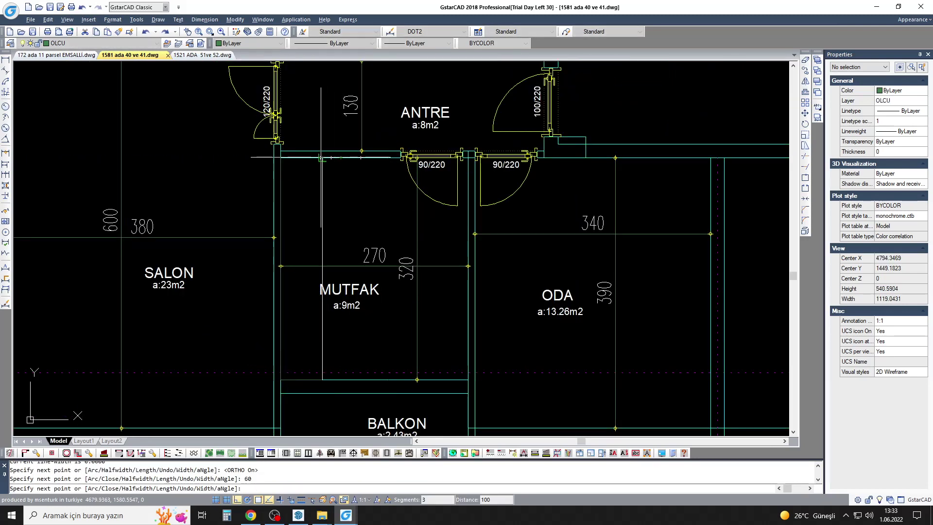
click(320, 157)
text(C)
key(Return)
Step: Insert the four-burner cooktop block from the fixture library onto the counter
click(297, 452)
double_click(569, 211)
scroll(291, 315, up, 2)
click(291, 323)
click(290, 274)
Step: Move the MUTFAK label clear of the counter
scroll(291, 274, down, 2)
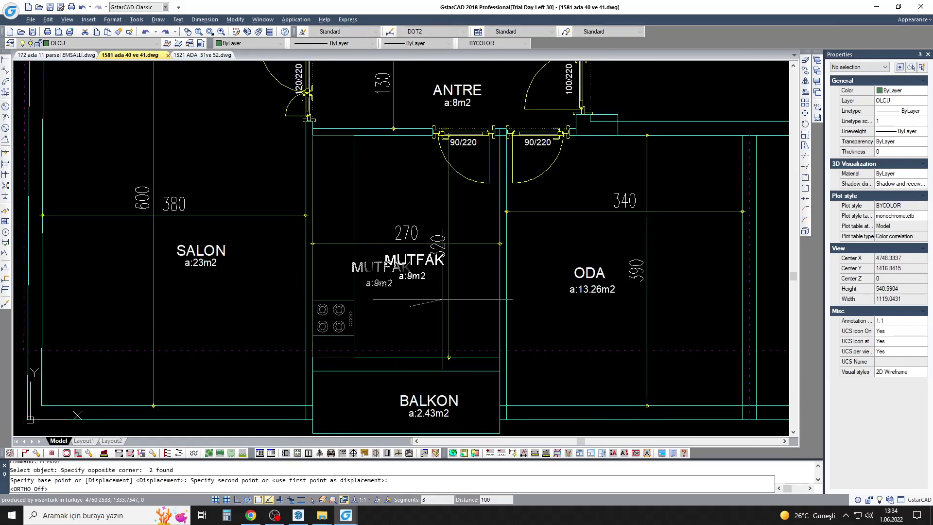
key(F8)
click(360, 376)
click(287, 453)
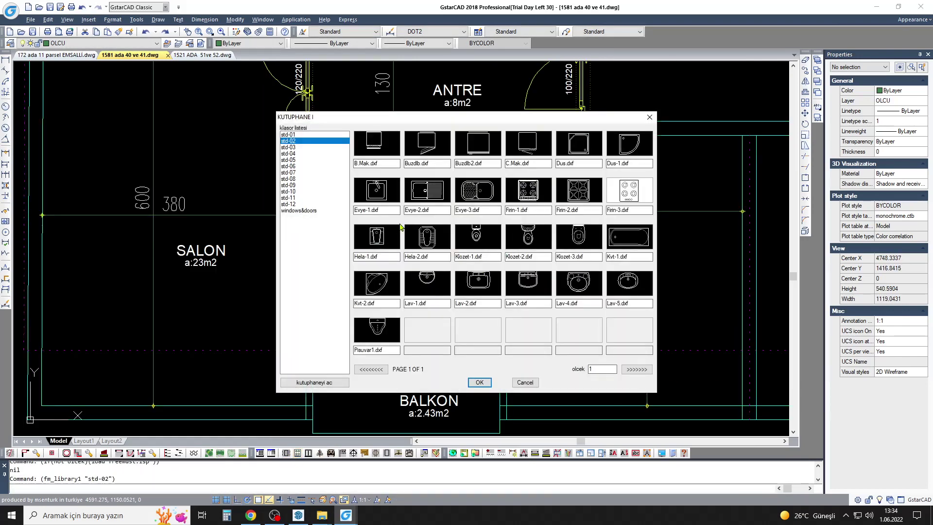
Step: Place the Evye-1 sink block in the MUTFAK kitchen and set its rotation
double_click(377, 192)
scroll(327, 244, up, 2)
click(327, 244)
click(339, 174)
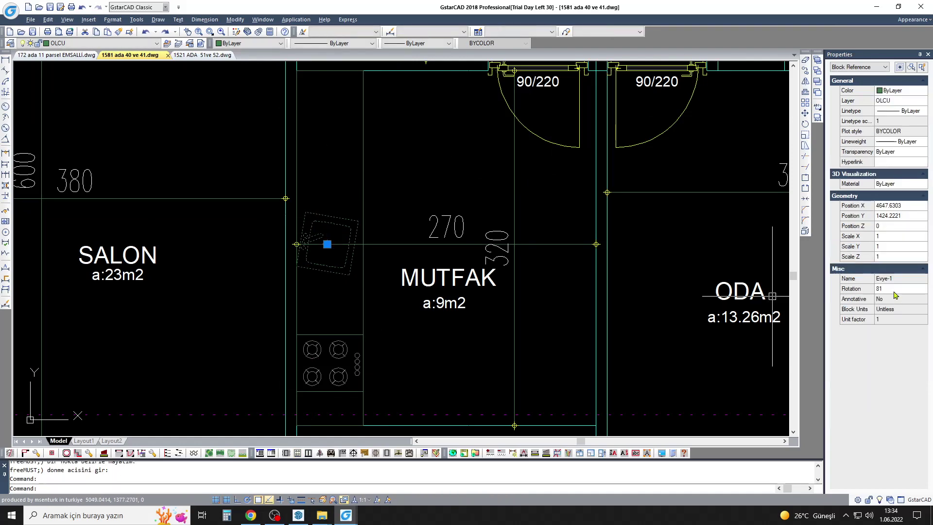
Step: Insert another kitchen unit block at the top of the counter and set its rotation
key(Escape)
click(286, 453)
double_click(377, 192)
middle_drag(349, 153, 356, 237)
click(334, 181)
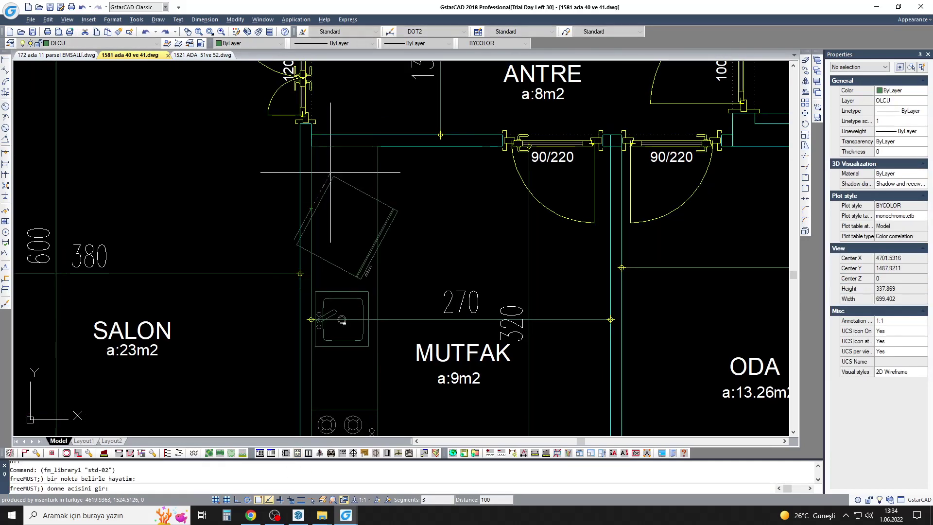
click(347, 177)
Step: Move the sink into line with the counter beside the cooktop
text(m)
key(Return)
drag(374, 350, 311, 290)
click(343, 319)
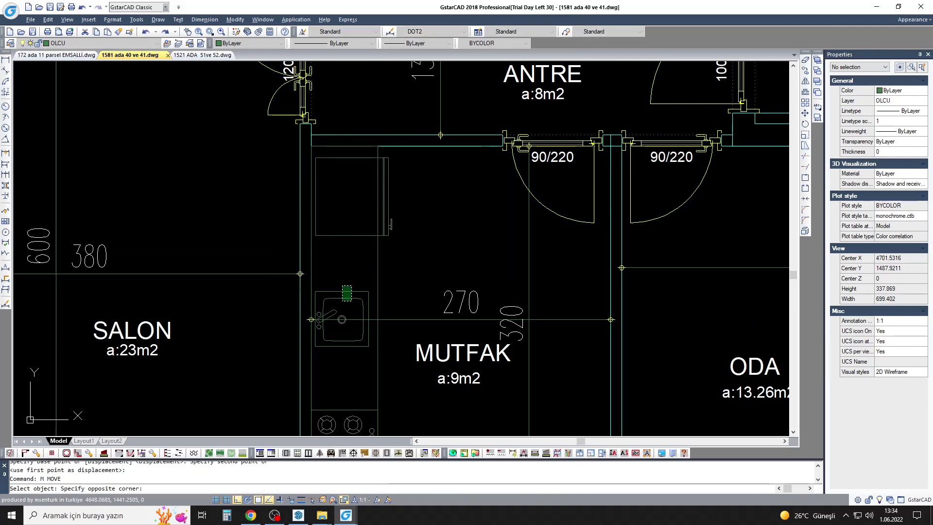
scroll(352, 278, up, 2)
click(352, 279)
Step: Select the kitchen counter fixtures, review the layer list, then clear the selection
scroll(353, 278, down, 2)
drag(302, 131, 370, 340)
scroll(292, 243, down, 1)
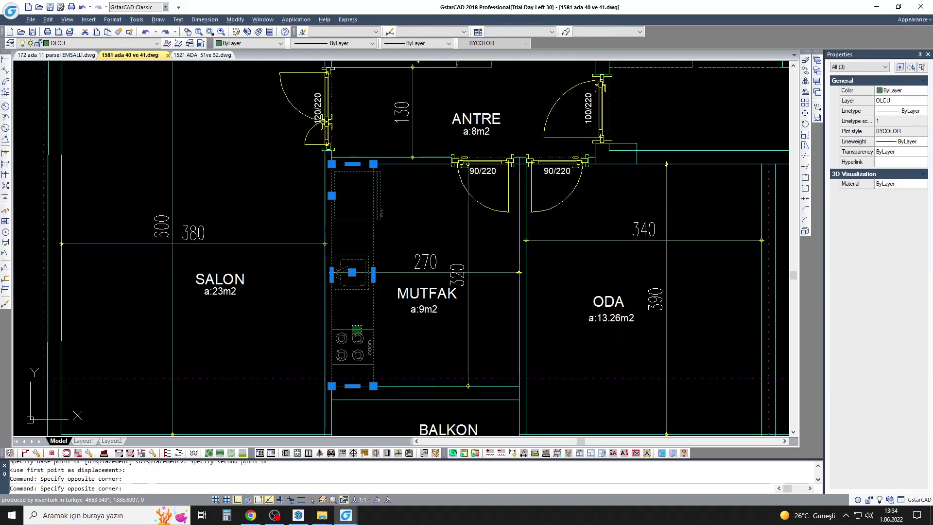
click(141, 43)
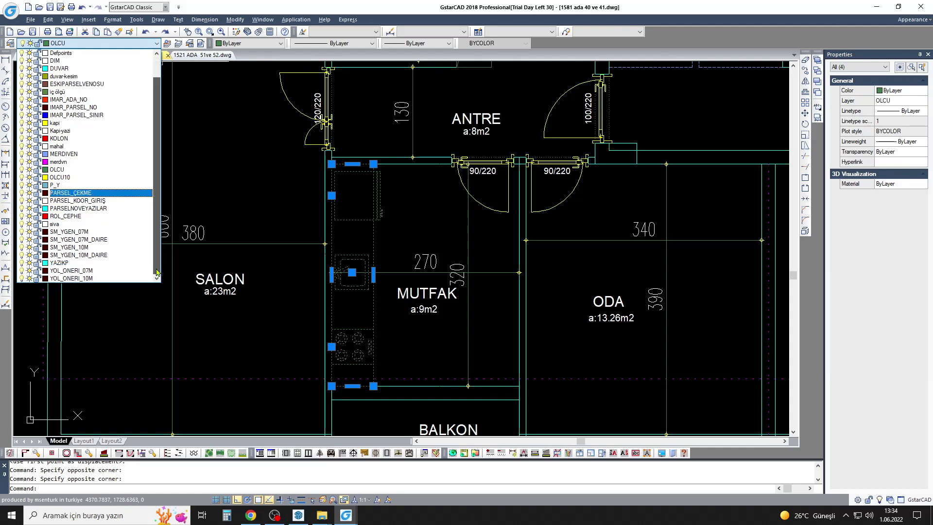
scroll(87, 173, up, 1)
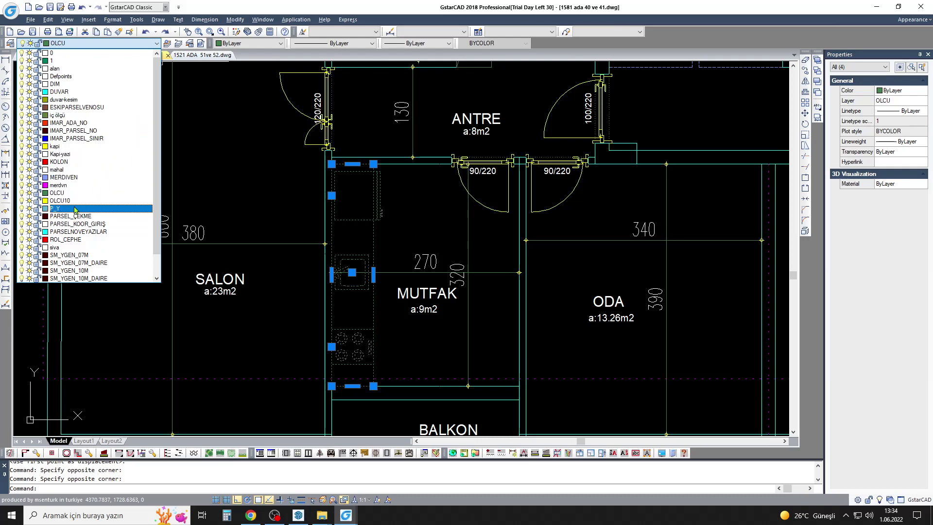
key(Escape)
scroll(357, 254, down, 3)
scroll(357, 254, down, 2)
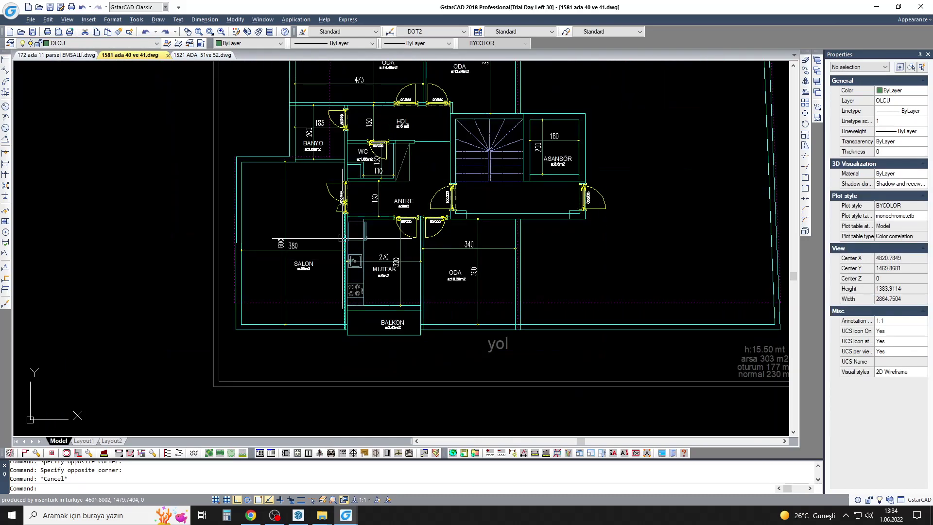
Step: Copy the ANTRE label to a spot beside the stair door
scroll(350, 261, down, 3)
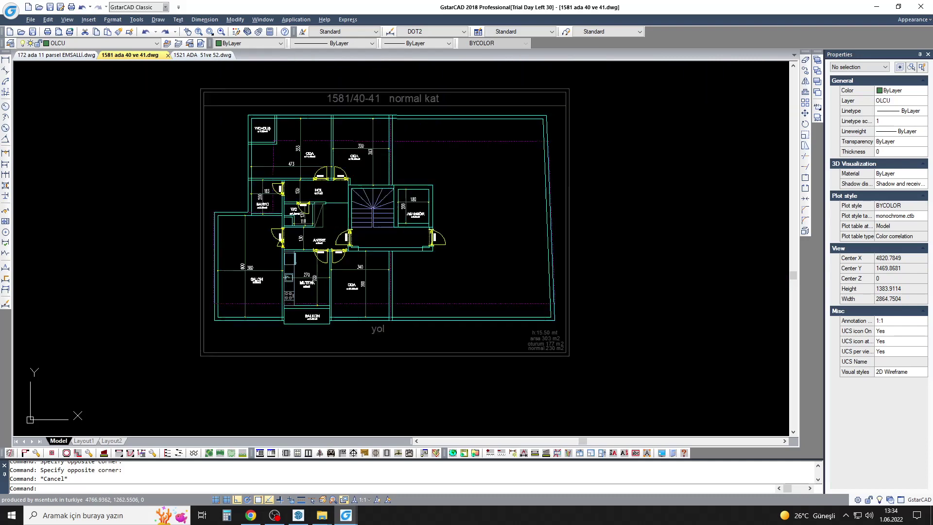
scroll(385, 277, up, 4)
scroll(385, 277, down, 1)
scroll(385, 276, up, 3)
click(405, 226)
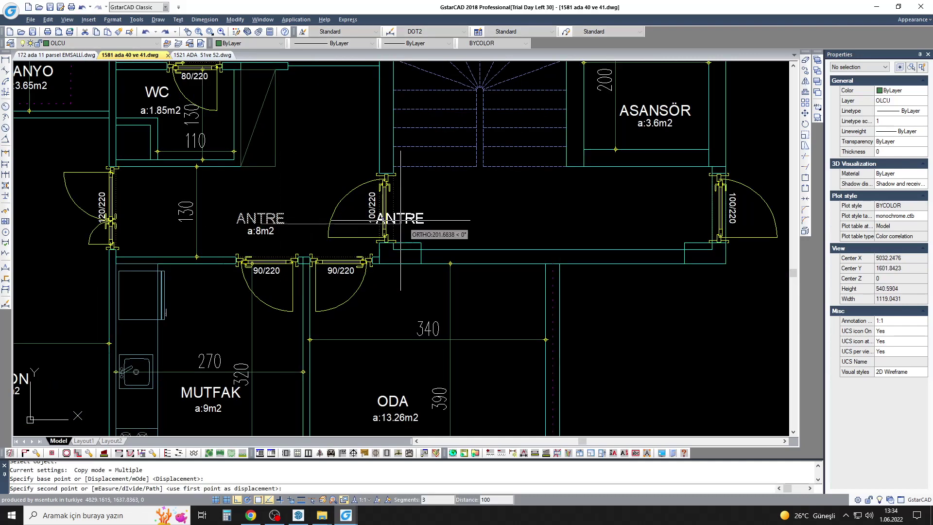
scroll(405, 226, up, 2)
click(434, 193)
key(Escape)
Step: Change the copied label's text to DAİRE GİRİŞİ
double_click(434, 193)
text(DAİRE)
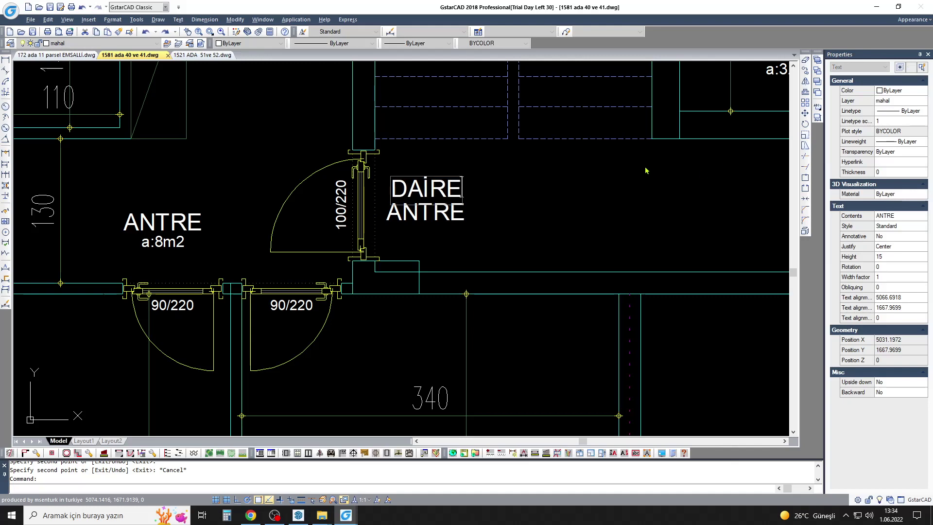
click(646, 171)
click(467, 221)
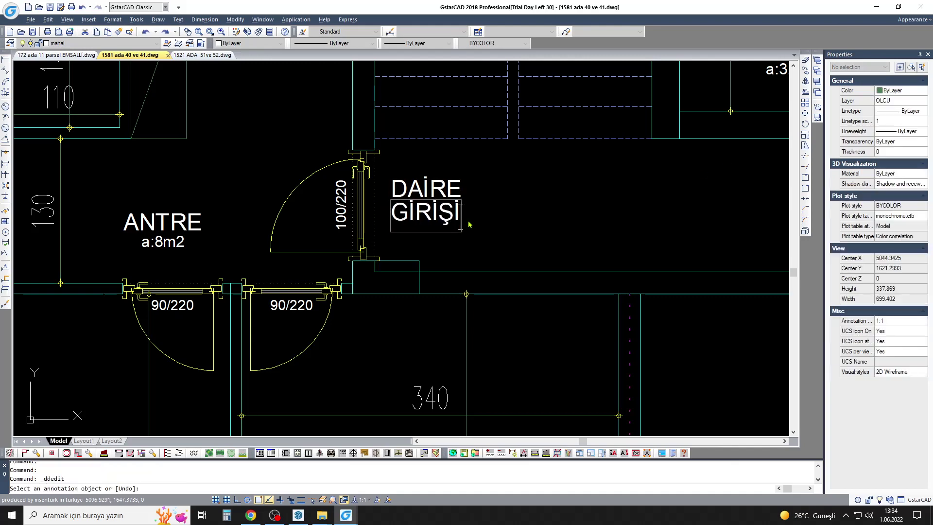
scroll(460, 226, down, 5)
Step: Save the drawing and pan toward the plan's east side
key(Escape)
scroll(422, 291, up, 2)
key(ctrl+s)
scroll(427, 308, up, 2)
middle_drag(391, 281, 410, 268)
text(XL)
key(Return)
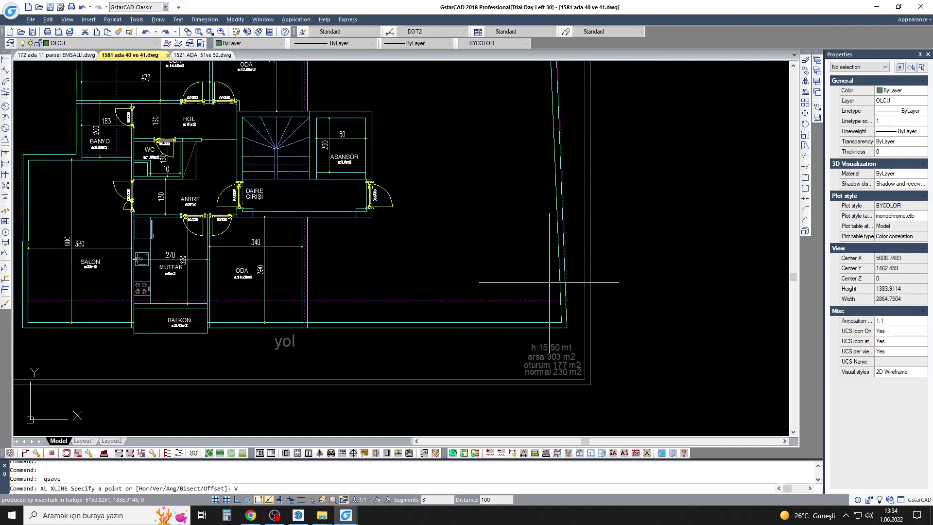
Step: Place a vertical construction line east of the plan and move it into position
key(Return)
text(m)
key(Return)
click(544, 291)
key(Return)
Step: Trim the vertical construction line away below the plan
key(Return)
text(tr)
key(Return)
click(458, 292)
key(Return)
click(478, 343)
key(Return)
text(ma)
key(Return)
click(431, 310)
key(Escape)
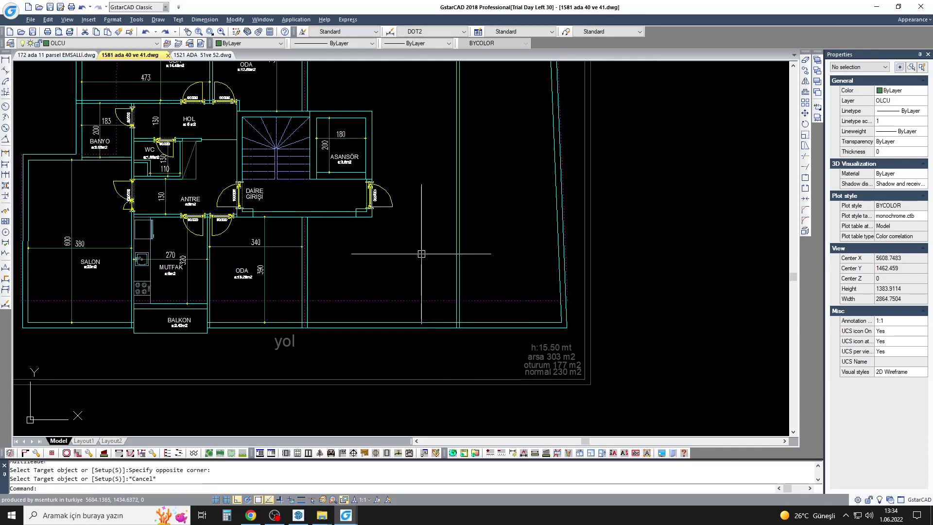
Step: Begin a line for the new wall, then cancel it
scroll(373, 212, up, 4)
text(l)
key(Return)
scroll(408, 228, down, 5)
key(Escape)
scroll(458, 329, up, 2)
scroll(423, 187, up, 3)
Step: Set a 10-unit offset distance for the wall lines
text(o)
key(Return)
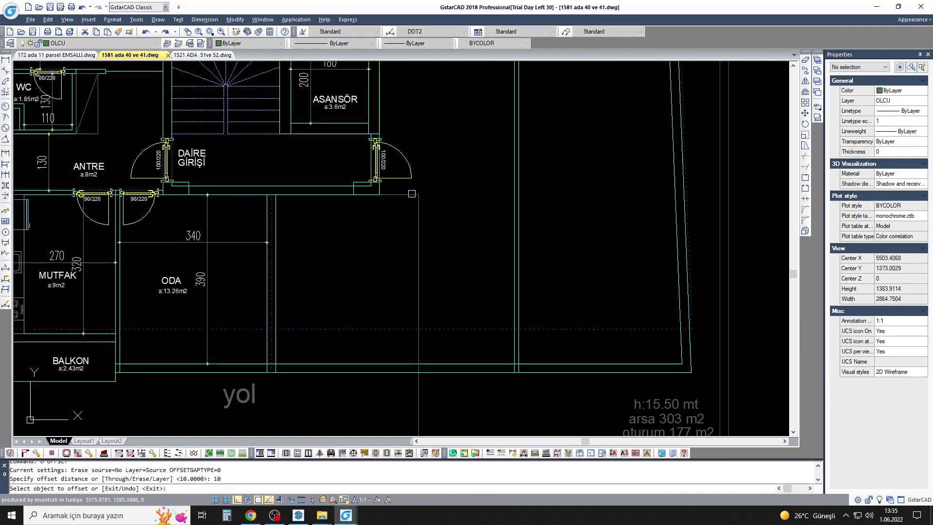
text(10)
key(Return)
key(Escape)
text(f)
key(Return)
key(Escape)
Step: Extend the wall lines rightward to the boundary
text(ex)
key(Return)
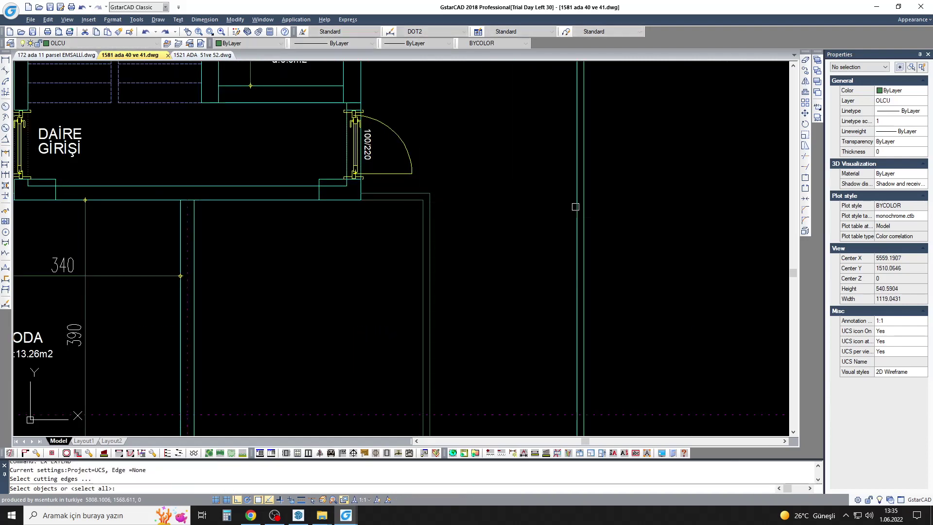
click(454, 196)
scroll(483, 208, down, 2)
key(Escape)
Step: Match properties from an existing wall line onto the new lines
text(ma)
key(Return)
click(484, 250)
scroll(483, 250, down, 1)
key(Escape)
text(tr)
key(Return)
scroll(402, 249, down, 2)
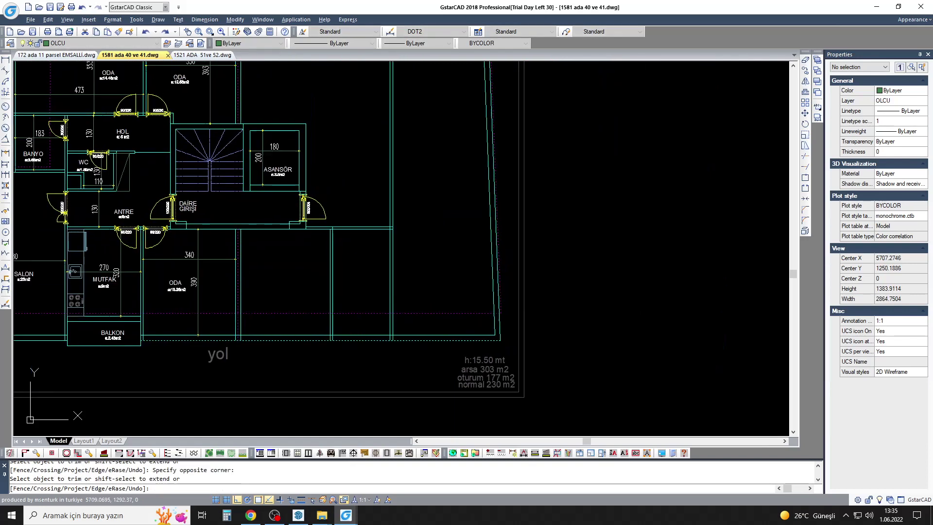
key(Escape)
Step: Draw a horizontal wall line running east from the stair landing
middle_drag(403, 249, 402, 279)
click(380, 206)
click(430, 206)
key(Escape)
scroll(403, 219, down, 2)
click(404, 210)
scroll(407, 231, up, 3)
Step: Offset the new wall line 10 units and extend both lines to the boundary
key(o)
key(Return)
text(10)
key(Return)
click(408, 202)
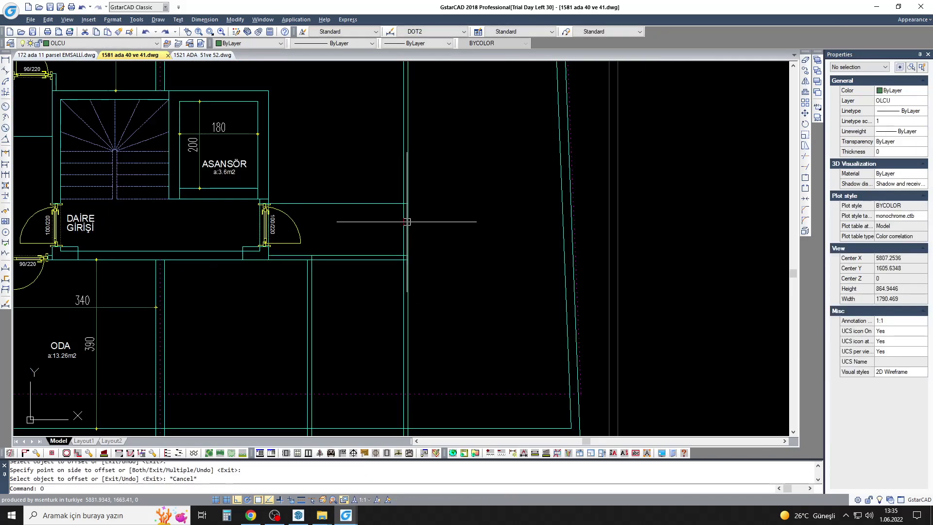
key(Escape)
text(ex)
Step: Stretch the east wall ends by 30 units
key(Return)
click(378, 181)
key(Escape)
text(s)
key(Return)
scroll(403, 218, down, 2)
drag(535, 253, 379, 236)
click(379, 235)
text(30)
key(Return)
mouse_move(364, 188)
middle_down()
mouse_move(395, 232)
mouse_move(399, 224)
middle_up()
key(Escape)
key(Escape)
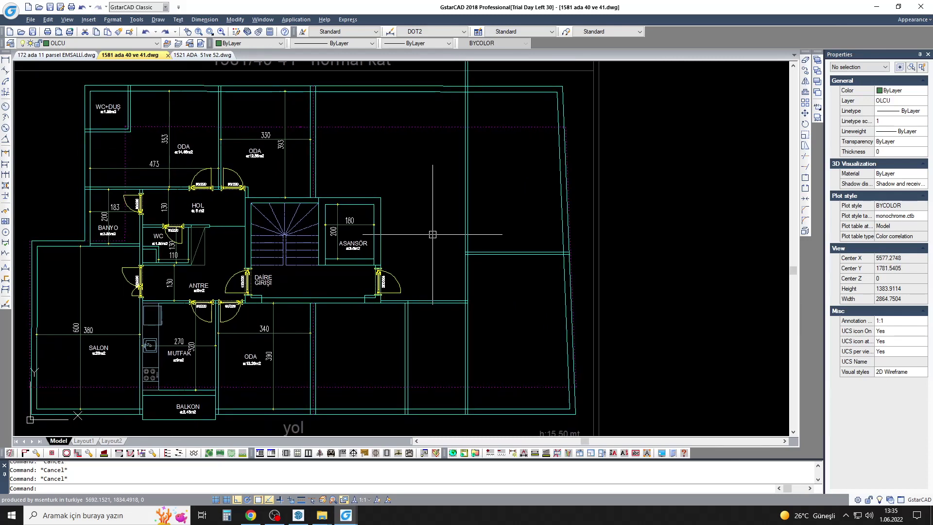
middle_drag(433, 234, 431, 218)
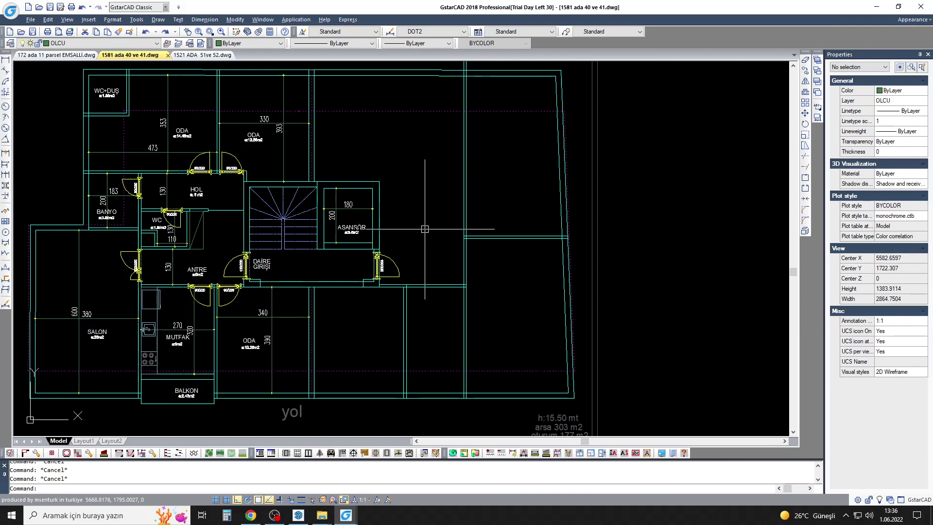
middle_drag(414, 245, 359, 260)
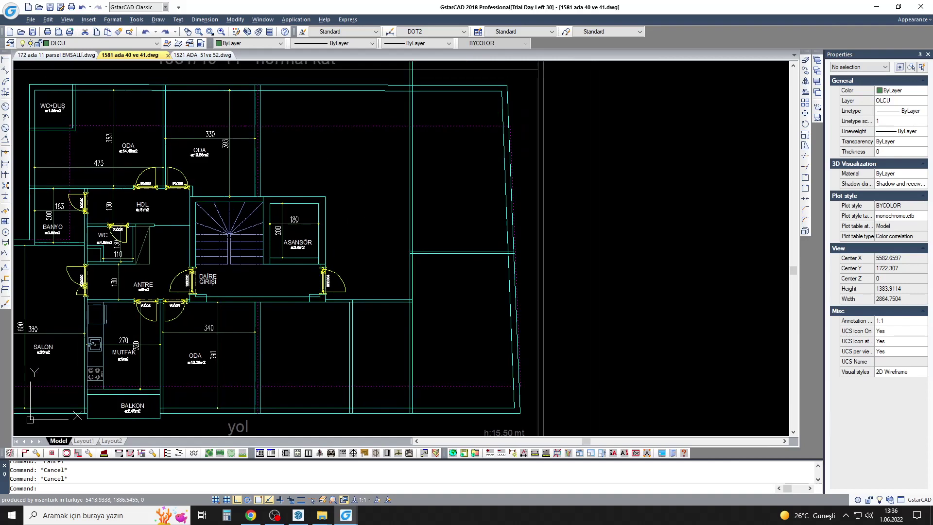
Step: Offset a wall line 120 to begin the new wall east of the ASANSÖR
middle_drag(355, 199, 341, 214)
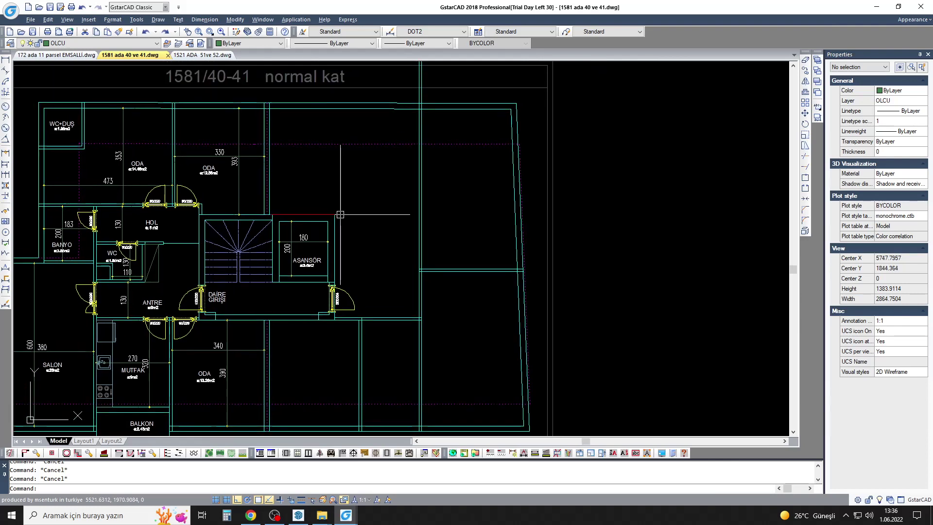
scroll(382, 229, up, 1)
scroll(381, 230, down, 3)
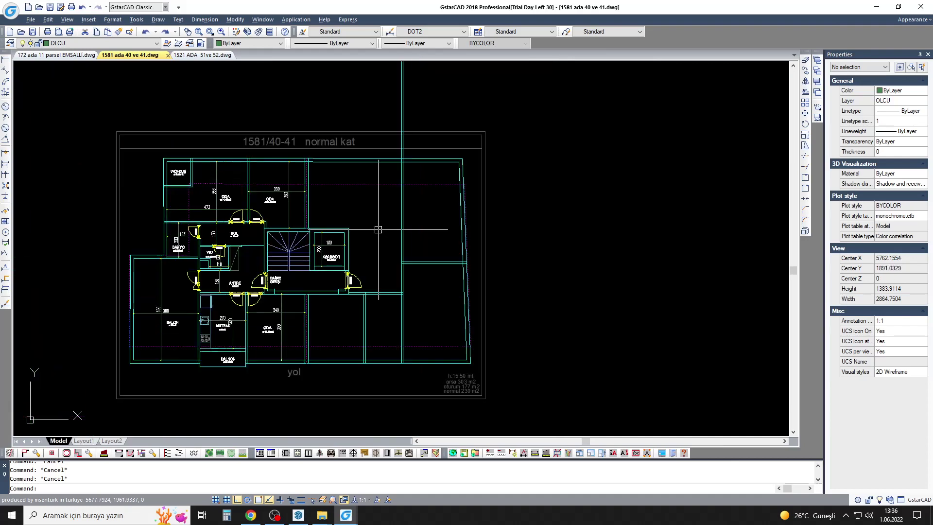
scroll(363, 223, up, 2)
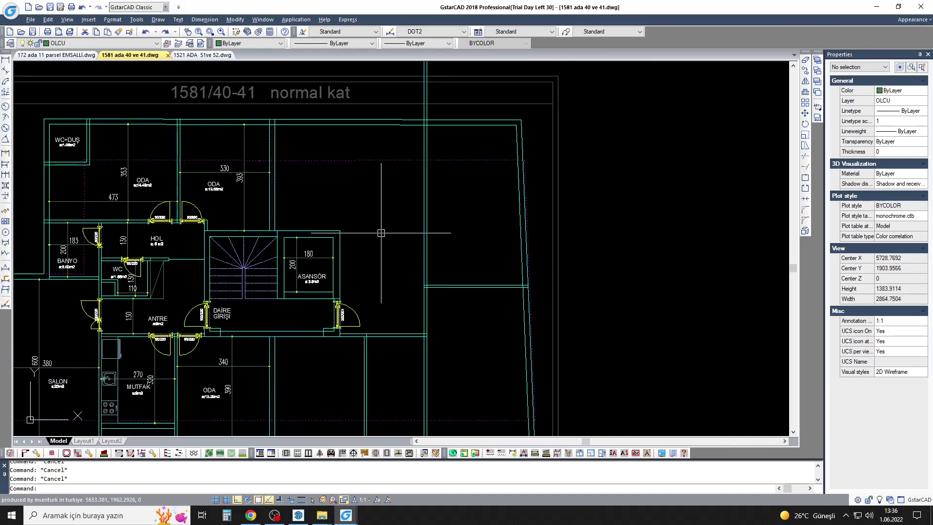
scroll(340, 241, down, 1)
text(o)
key(Return)
text(120)
Step: Move the new offset line 30 horizontally
key(Return)
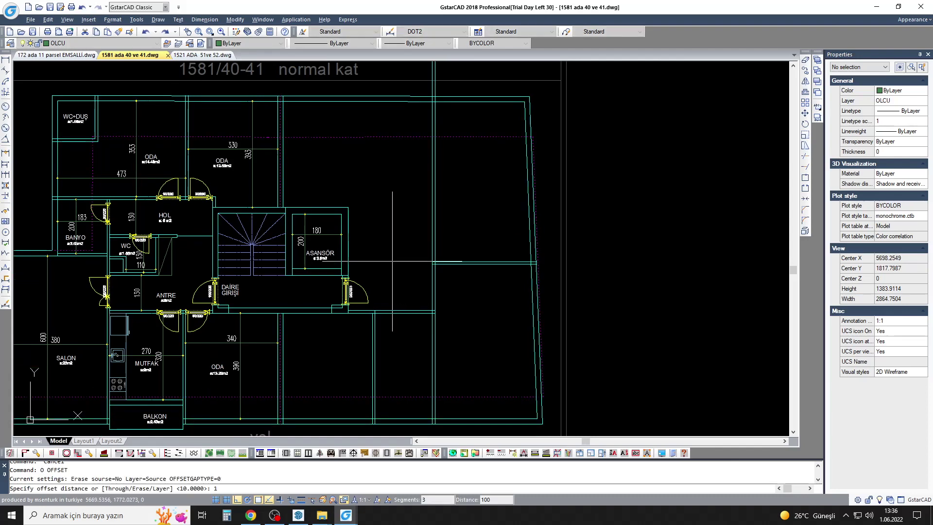
scroll(339, 240, up, 3)
click(340, 241)
click(414, 284)
key(Escape)
key(m)
key(Return)
drag(403, 272, 384, 291)
key(Return)
click(424, 278)
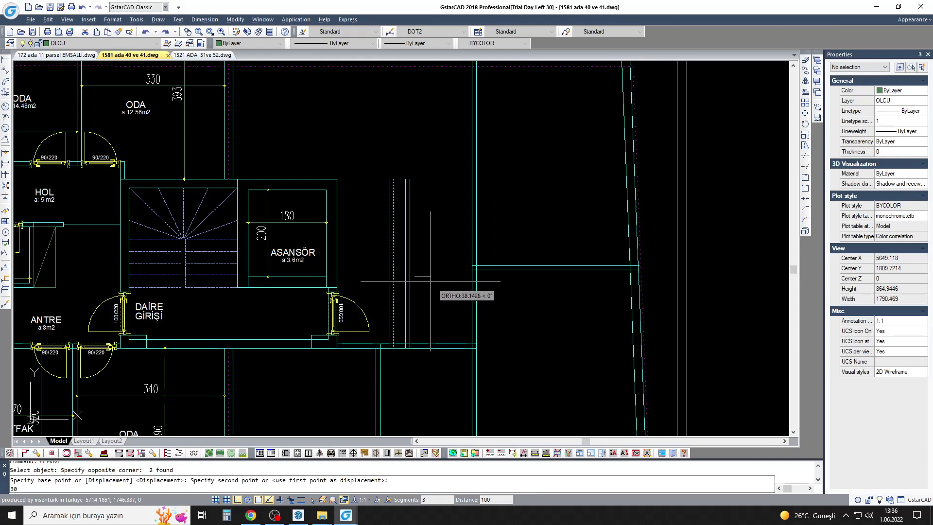
text(30)
key(Return)
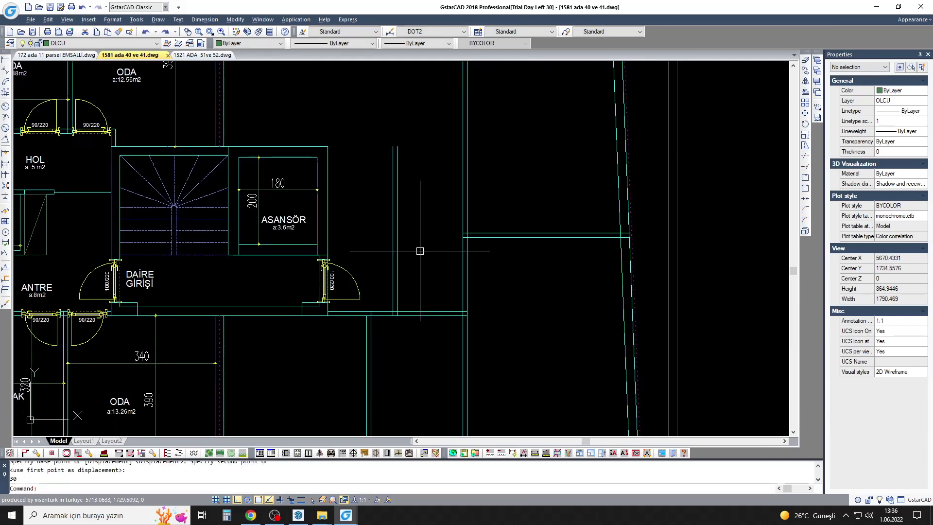
Step: Try trimming lines against a cutting edge, then cancel the trim
text(tr)
key(Return)
click(395, 248)
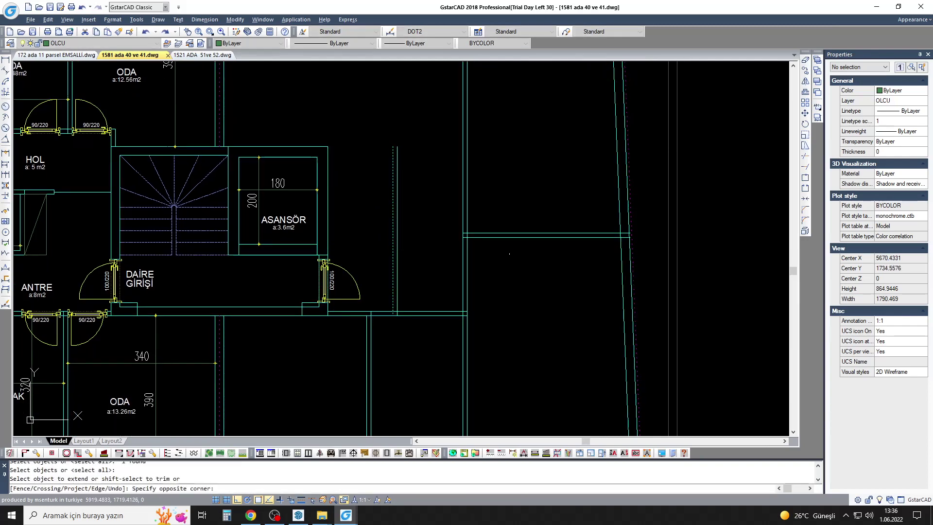
key(Return)
scroll(407, 241, up, 2)
click(418, 261)
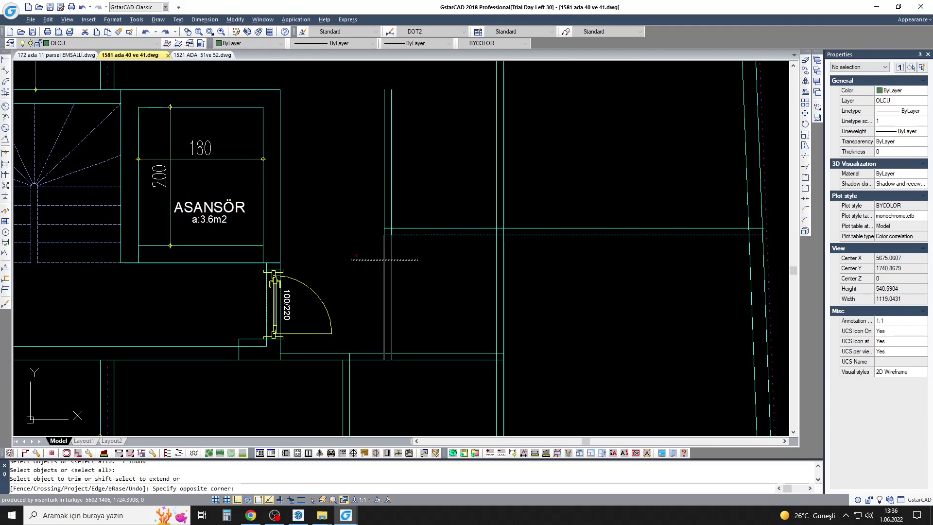
key(Escape)
scroll(346, 340, down, 3)
scroll(346, 388, up, 1)
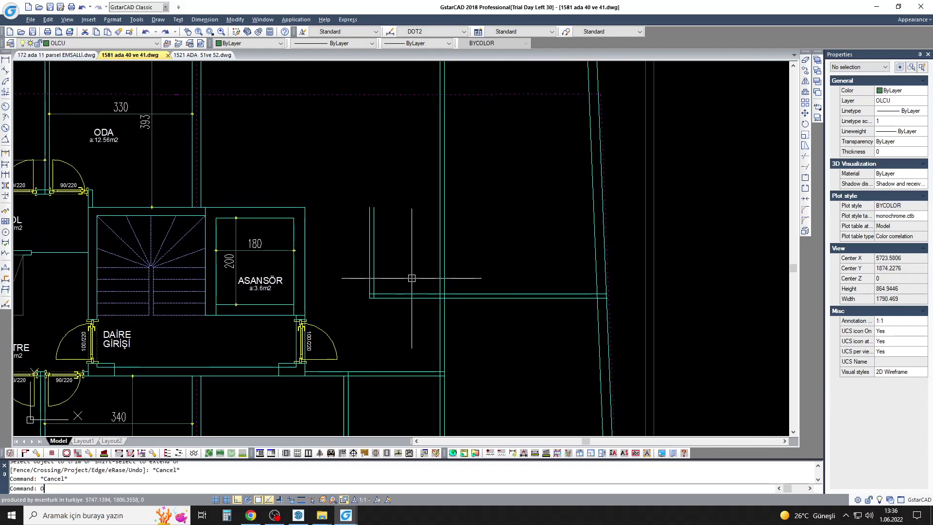
Step: Offset the horizontal wall line 10 to form the wall's second face
key(Return)
text(10)
key(Return)
click(417, 294)
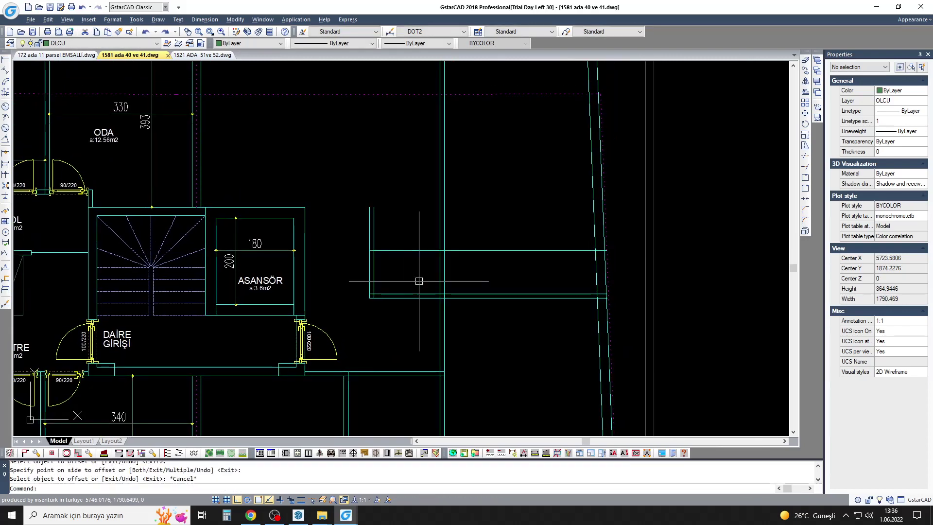
click(424, 230)
scroll(423, 230, up, 2)
Step: Offset a line 110 to place the wall above the rectangle
text(o)
key(Return)
text(110)
key(Return)
click(430, 237)
click(414, 233)
scroll(413, 234, down, 2)
key(Return)
Step: Extend a wall line to the sloped edge
text(ex)
key(Return)
key(Return)
click(475, 183)
click(386, 216)
Step: Draw a 30-unit wall segment
key(Return)
text(l)
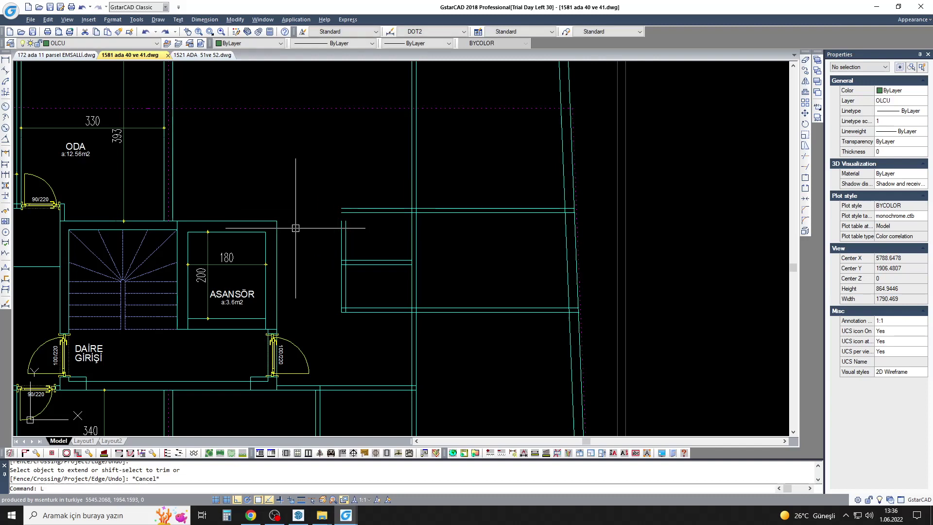
key(Return)
click(404, 208)
text(30)
key(Return)
scroll(412, 208, up, 2)
Step: Start another wall line on the left side, then abandon it
key(Return)
text(o)
key(Return)
key(Escape)
text(l)
Step: Fillet two wall lines to close a corner
key(Return)
click(250, 225)
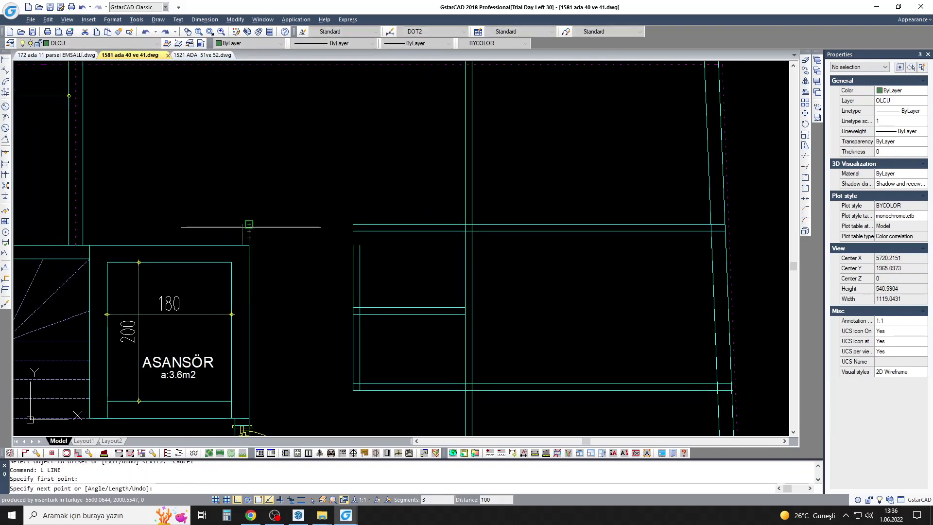
key(Escape)
scroll(244, 238, up, 2)
text(f)
key(Return)
click(260, 214)
click(239, 233)
scroll(285, 216, down, 2)
text(ex)
Step: Extend the horizontal wall lines to the right boundary
key(Return)
key(Return)
drag(775, 183, 331, 248)
key(Escape)
text(f)
key(Return)
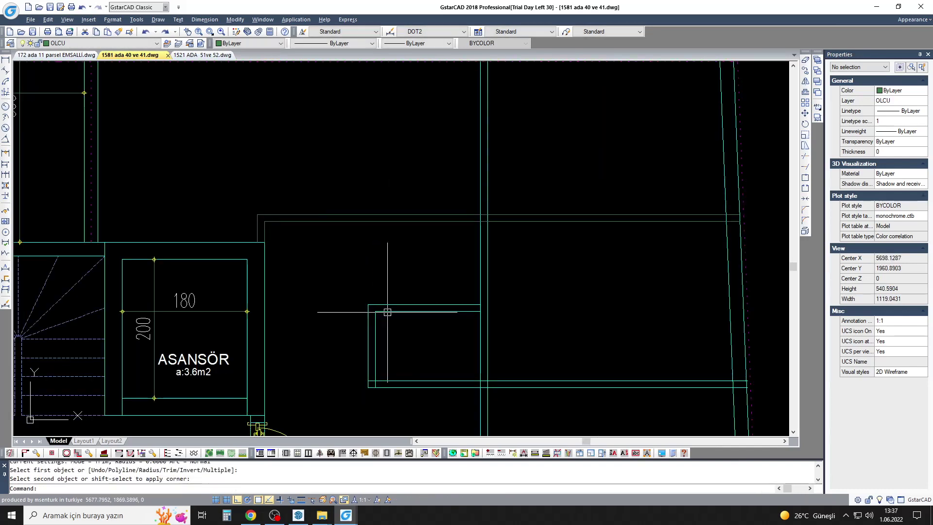
scroll(387, 312, down, 2)
key(Escape)
Step: Try matching properties onto the new wall lines, then cancel
text(ma)
key(Return)
drag(493, 260, 396, 187)
key(Escape)
scroll(428, 235, up, 3)
Step: Move the two vertical wall lines 120 to the left
text(m)
key(Return)
drag(452, 170, 399, 195)
click(423, 224)
text(12)
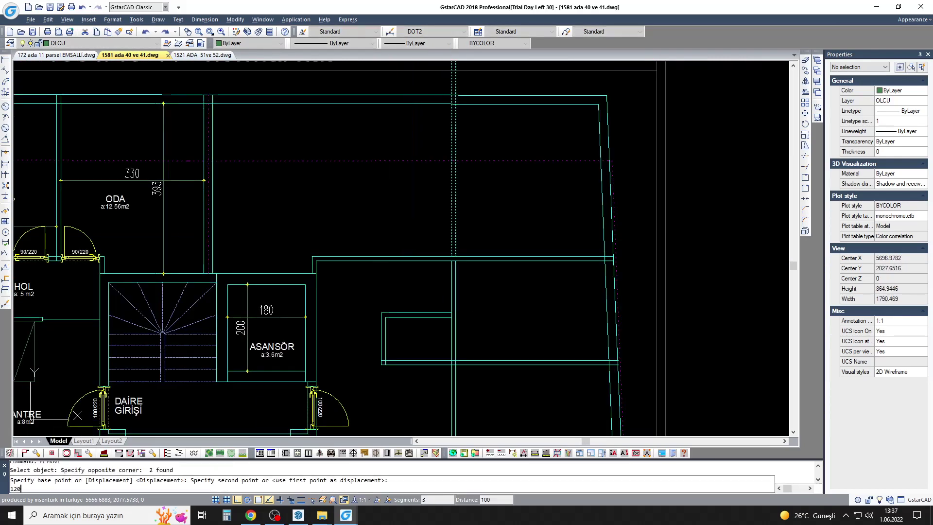
text(0)
key(Return)
middle_drag(378, 224, 373, 257)
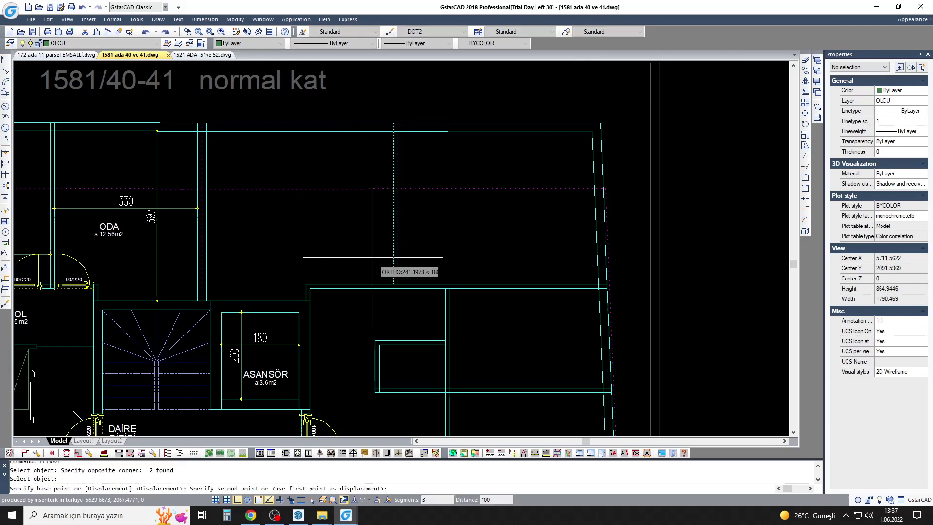
key(Escape)
Step: Reselect the two wall lines and shift them to their final position
drag(384, 204, 350, 185)
scroll(379, 263, up, 2)
text(m)
key(Return)
click(374, 265)
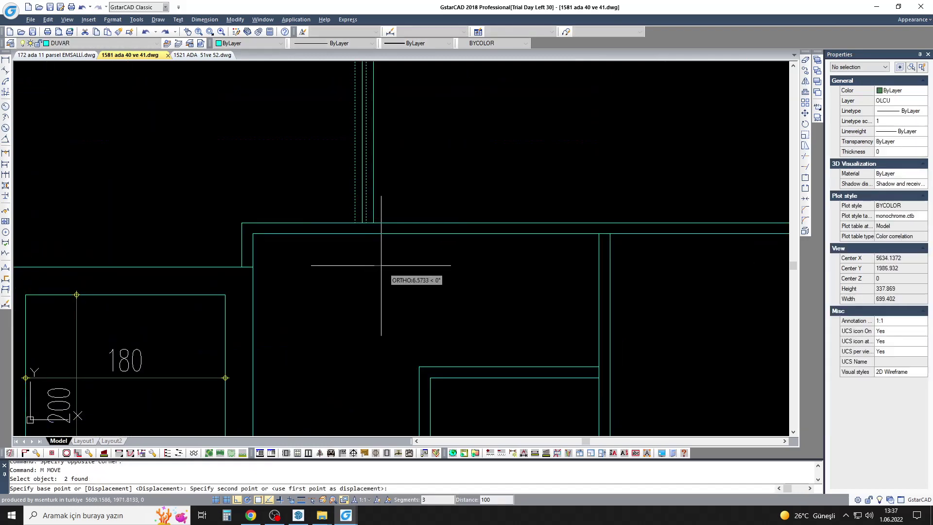
click(398, 265)
scroll(413, 262, down, 2)
text(ex)
key(Return)
key(Escape)
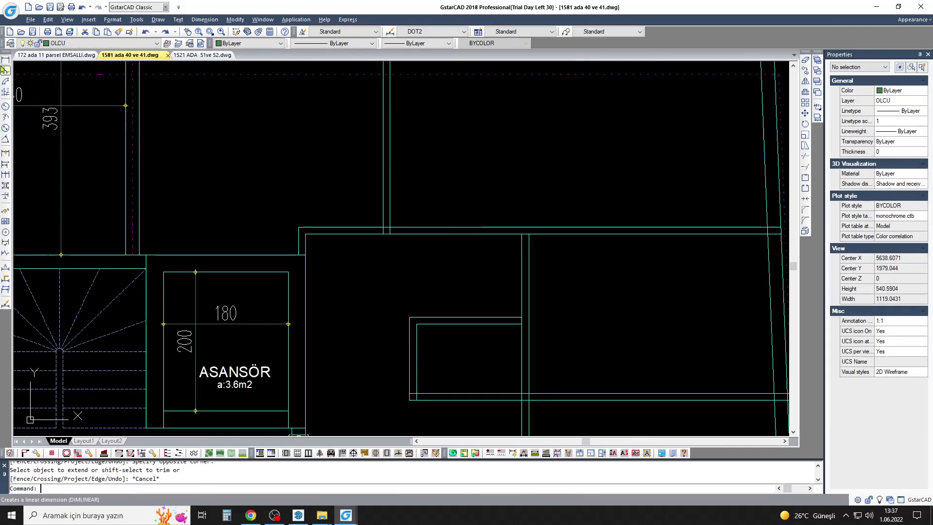
Step: Add a vertical 120 linear dimension to the east wall
click(5, 70)
click(458, 234)
click(458, 317)
click(458, 292)
Step: Try a fillet on a wall corner, cancel it, and pan toward the elevator
key(f)
key(Return)
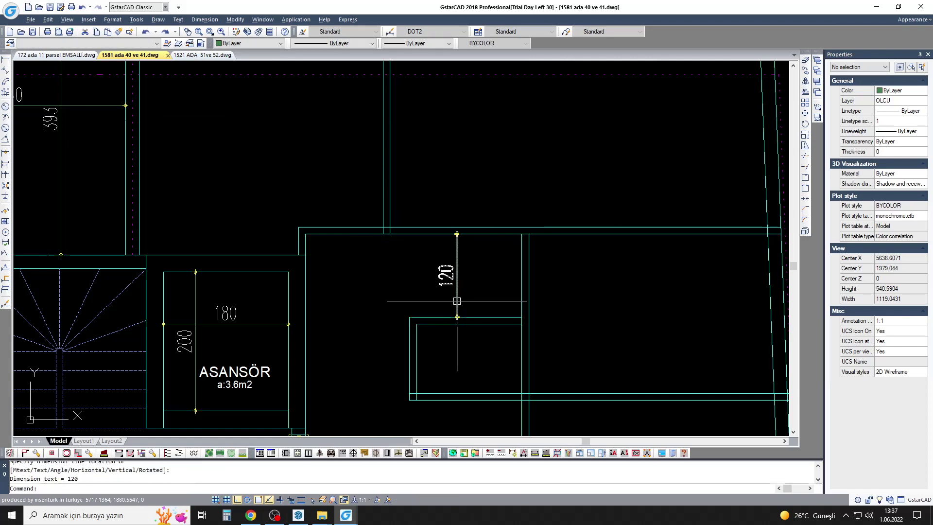
middle_drag(431, 397, 396, 255)
click(383, 213)
key(Escape)
scroll(396, 254, down, 5)
scroll(413, 243, down, 2)
scroll(428, 239, up, 6)
mouse_move(455, 192)
middle_down()
mouse_move(460, 236)
mouse_move(450, 240)
middle_up()
scroll(428, 233, up, 2)
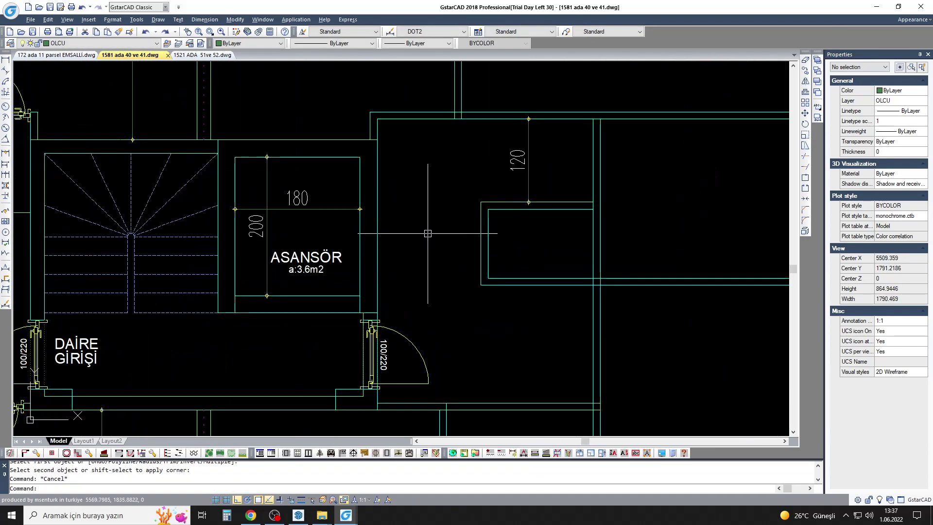
Step: Try extending lines to a vertical boundary, then cancel
key(Return)
click(378, 222)
Step: Start a line and a match-properties operation, cancelling both
key(Return)
key(Escape)
scroll(483, 201, up, 4)
scroll(486, 204, up, 2)
scroll(483, 202, down, 2)
text(l)
key(Return)
click(482, 203)
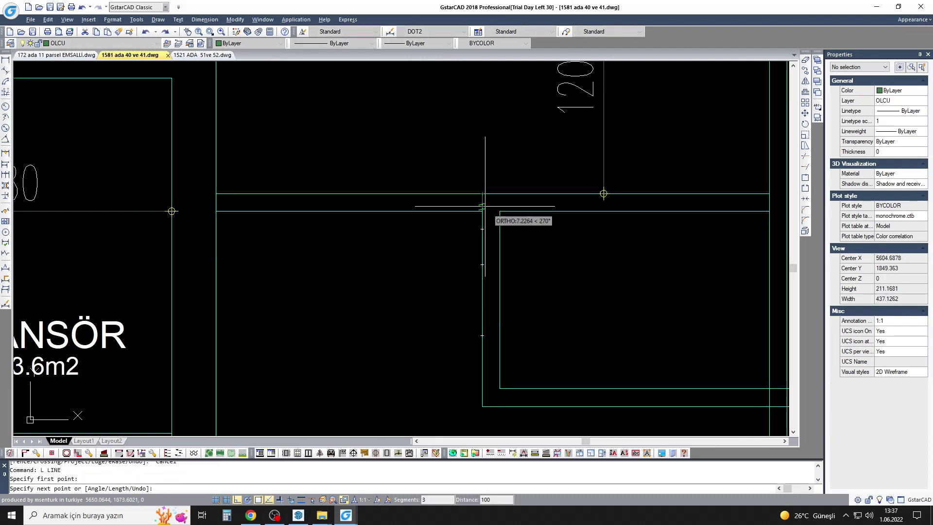
key(Escape)
text(ma)
Step: Window-select lines for erasing, cancel the selection, and zoom out
key(Return)
click(492, 228)
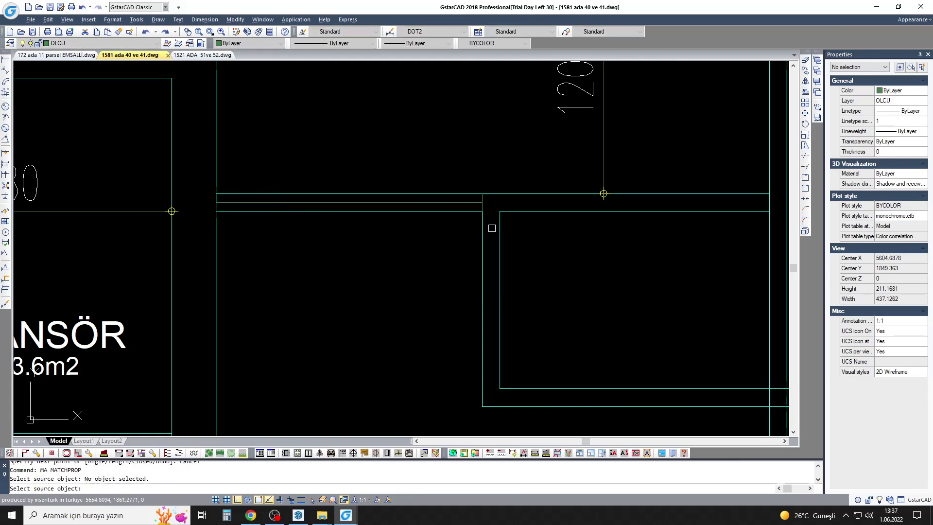
key(Escape)
text(e)
key(Return)
click(431, 142)
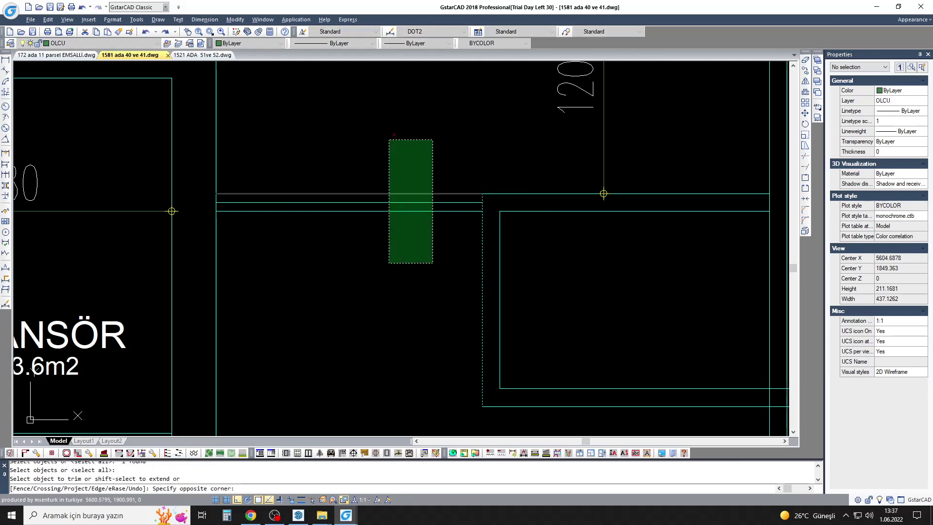
scroll(388, 204, down, 2)
click(383, 198)
key(Escape)
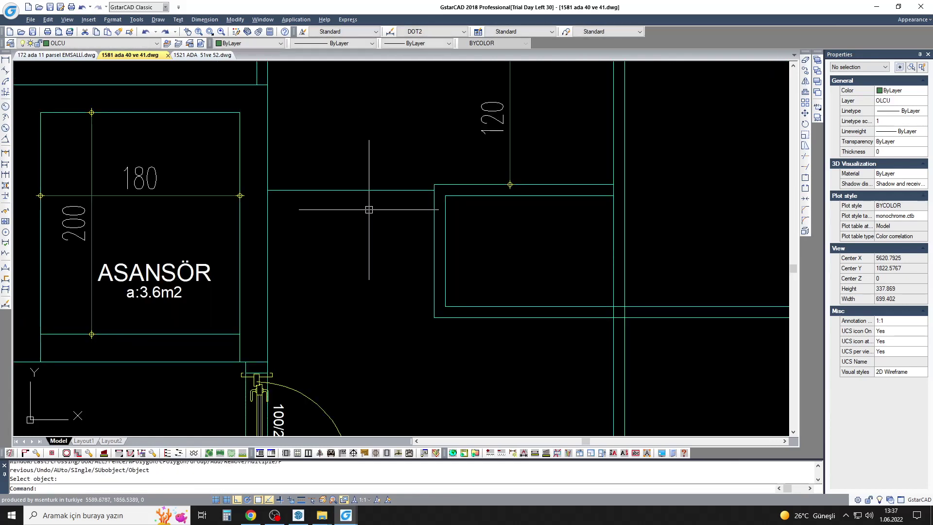
scroll(388, 216, down, 2)
scroll(387, 219, down, 2)
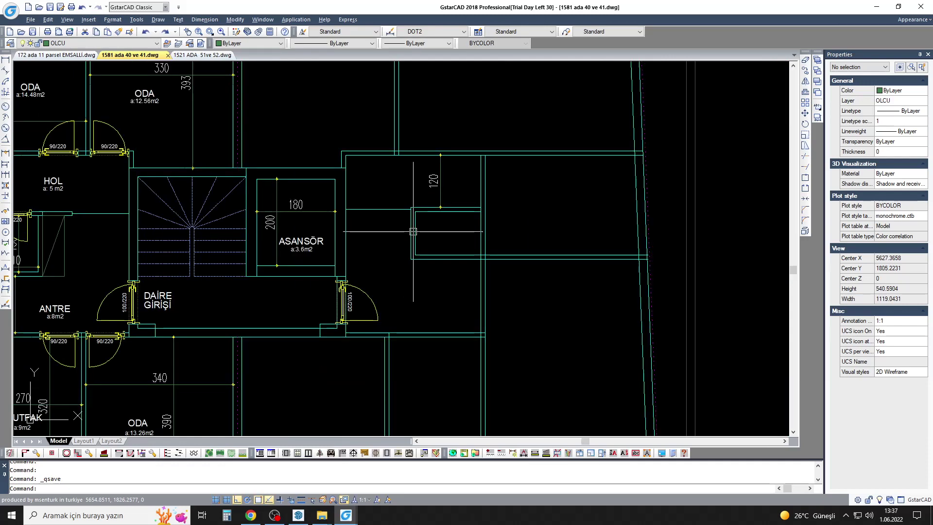
Step: Offset the long wall line upward by 50 near the stairs and entrance
middle_drag(387, 219, 295, 219)
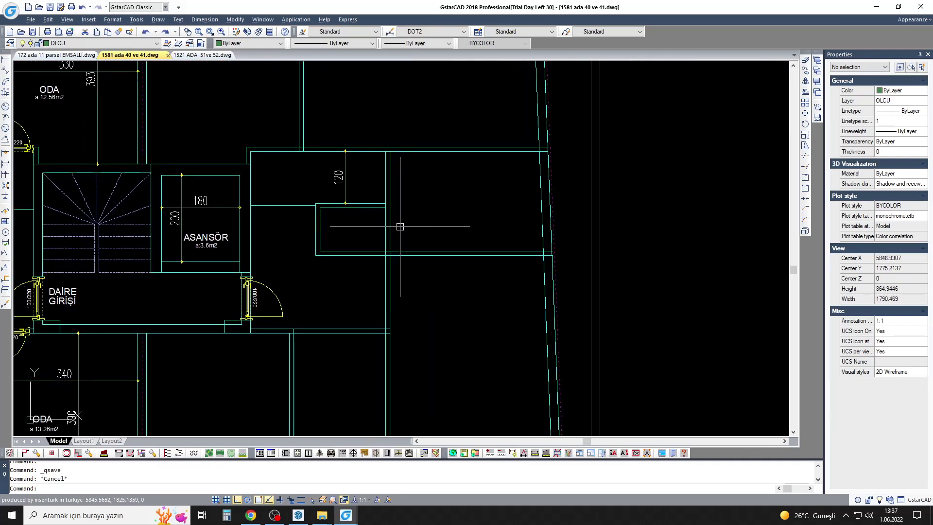
text(O)
key(Return)
scroll(400, 226, up, 2)
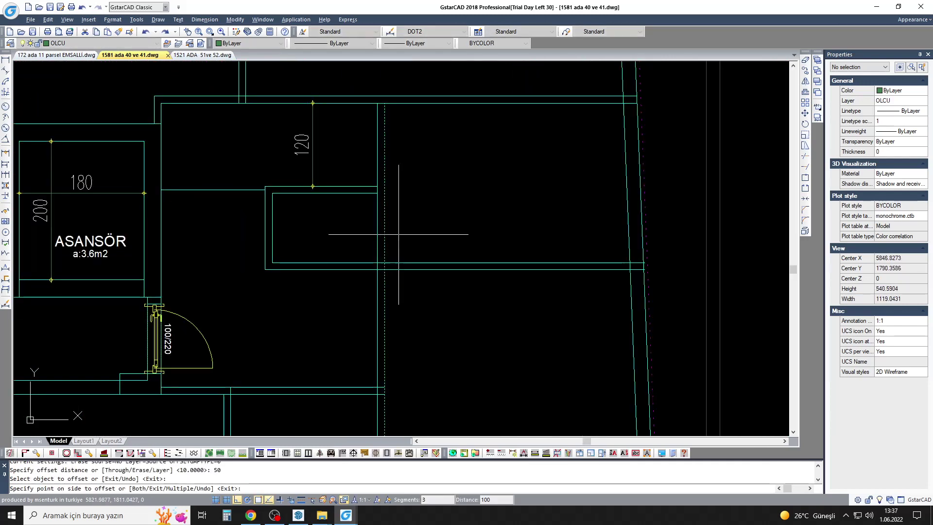
text(50)
key(Return)
click(433, 263)
scroll(448, 251, up, 2)
scroll(450, 250, down, 2)
scroll(428, 230, up, 2)
Step: Fillet the new wall line and the side wall into a clean corner
text(tr)
key(Return)
key(Return)
key(Escape)
text(F)
key(Return)
click(452, 281)
click(454, 225)
Step: Trim the vertical lines crossing the new wall
text(tr)
drag(473, 286, 435, 297)
scroll(402, 261, down, 2)
scroll(402, 261, down, 3)
key(Escape)
key(Escape)
scroll(396, 201, up, 2)
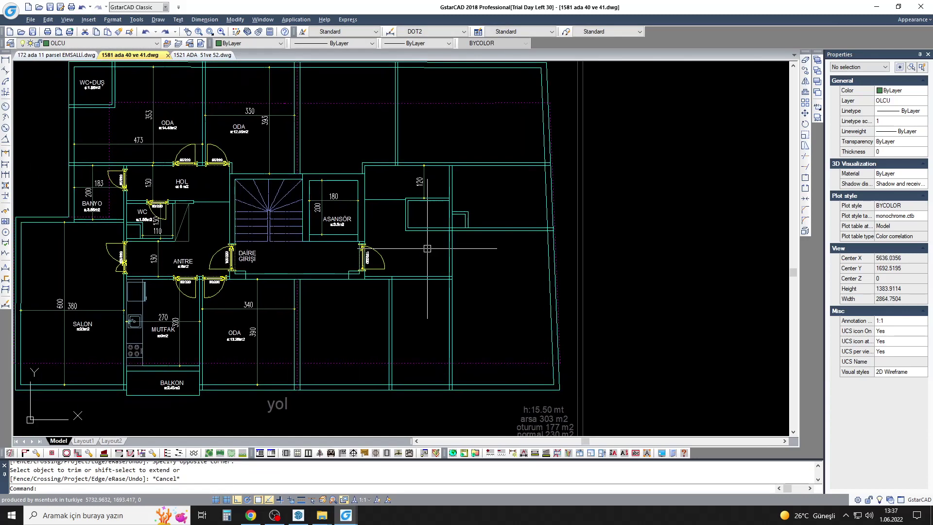
scroll(396, 201, up, 1)
scroll(396, 201, up, 2)
scroll(296, 191, up, 2)
scroll(276, 146, down, 3)
Step: Try a 12 offset on a wall line, then cancel it
text(o)
key(Return)
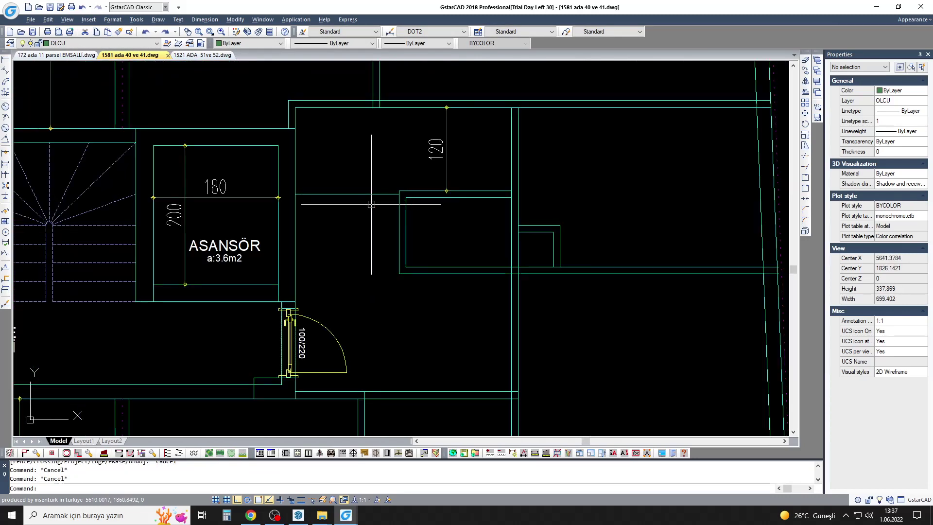
scroll(253, 194, up, 3)
key(Return)
scroll(369, 229, down, 4)
click(417, 231)
key(Escape)
key(Escape)
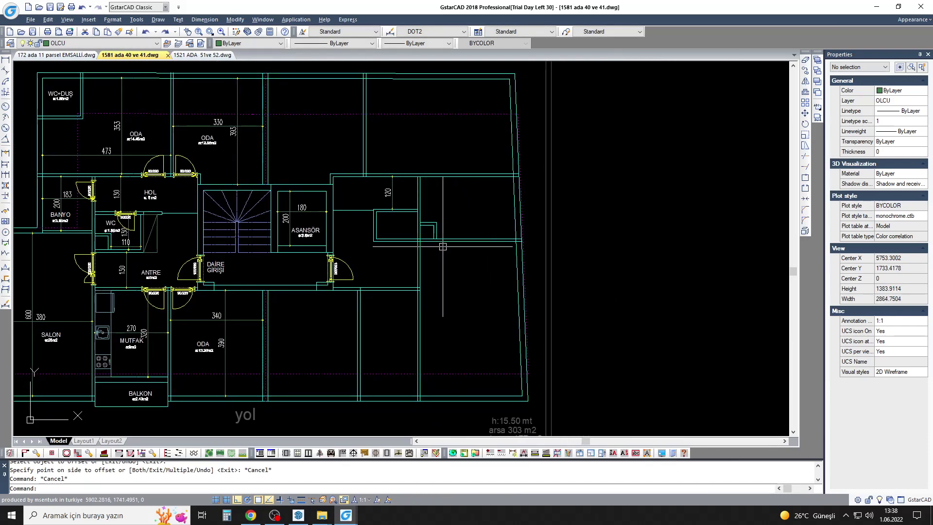
Step: Add linear dimensions to the room, including the 348 width
middle_drag(447, 227, 436, 221)
scroll(435, 221, up, 2)
click(6, 153)
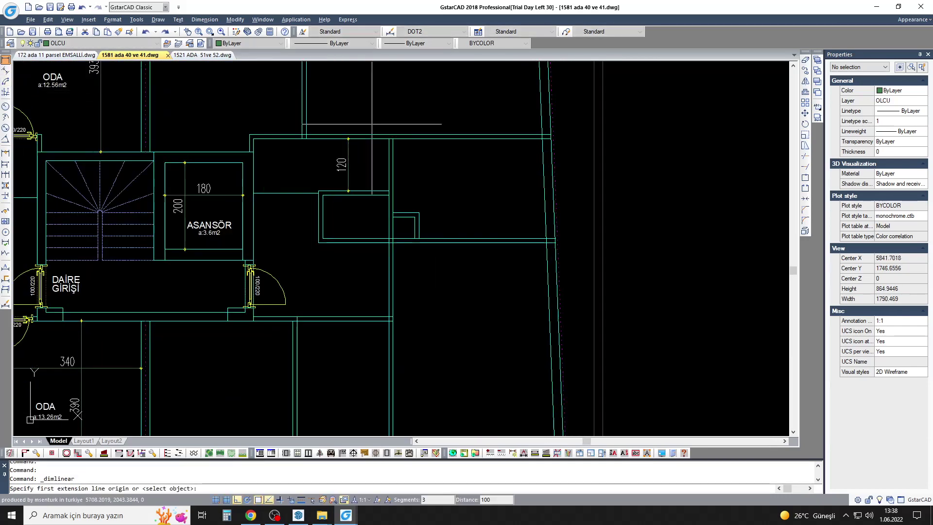
scroll(438, 243, up, 2)
click(484, 305)
key(Return)
click(356, 187)
click(597, 187)
Step: Stretch the lower walls up by 10
text(s)
key(Return)
click(665, 332)
click(195, 208)
key(Return)
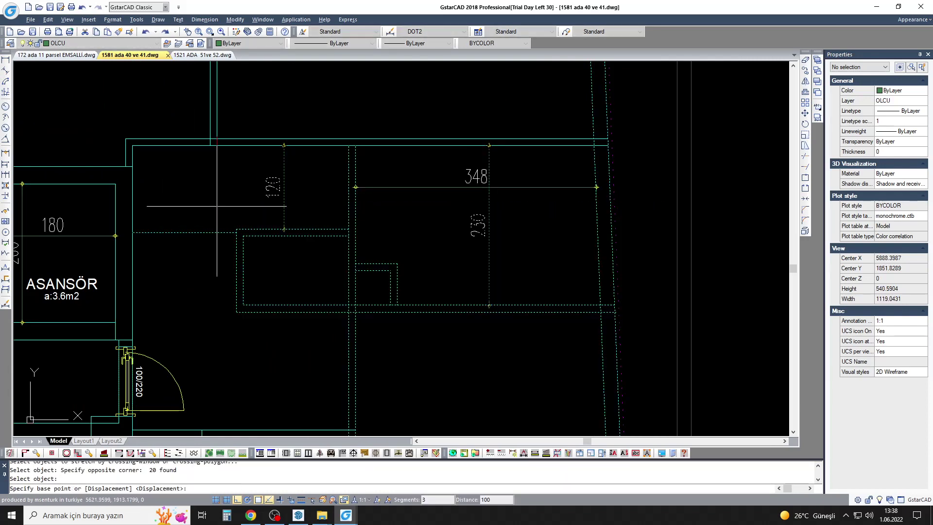
key(Escape)
click(637, 319)
click(220, 206)
key(Return)
text(10)
key(Return)
click(163, 246)
key(Escape)
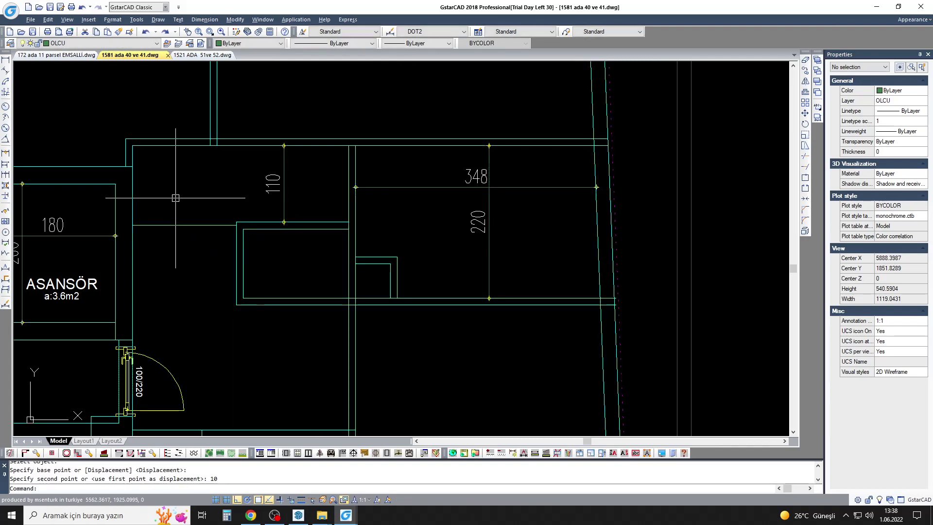
scroll(398, 214, down, 3)
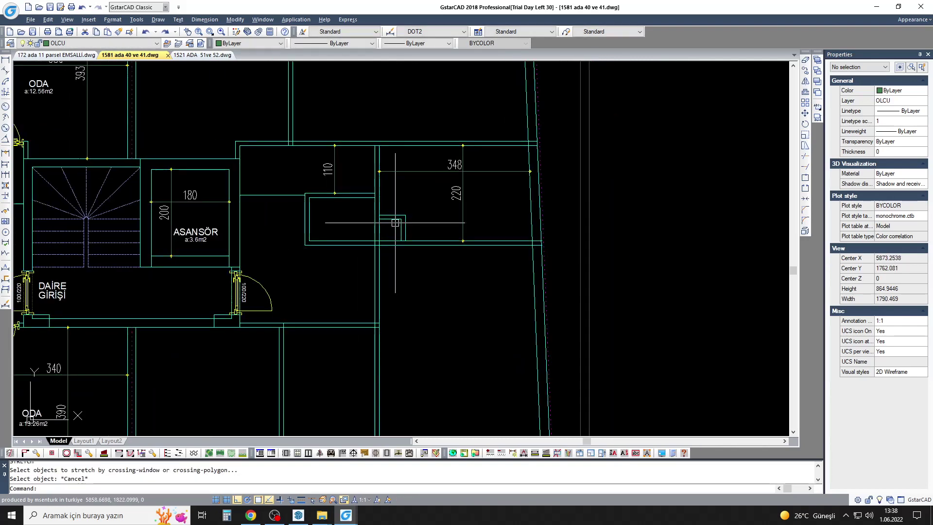
Step: Stretch the wall ends near the lift by 50
middle_drag(399, 214, 426, 221)
scroll(334, 229, up, 3)
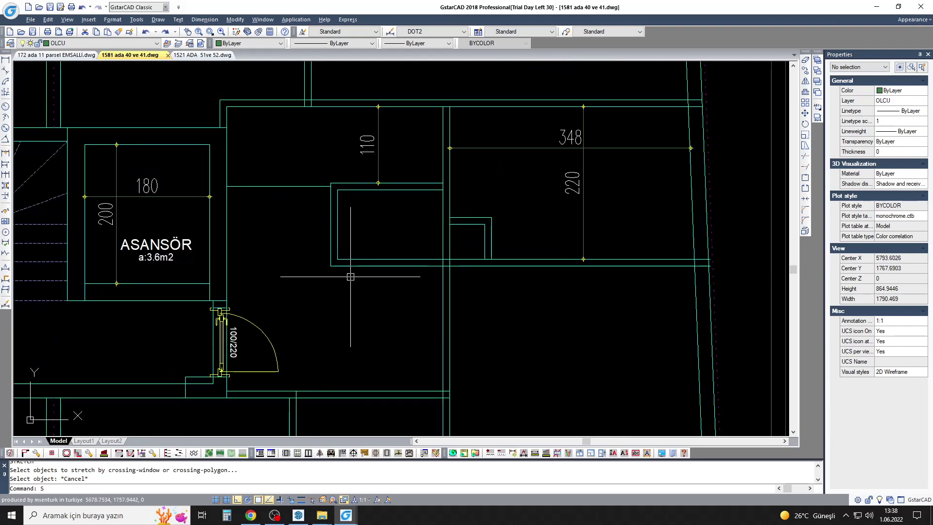
text(s)
key(Return)
click(351, 282)
click(312, 169)
key(Return)
click(356, 267)
text(50)
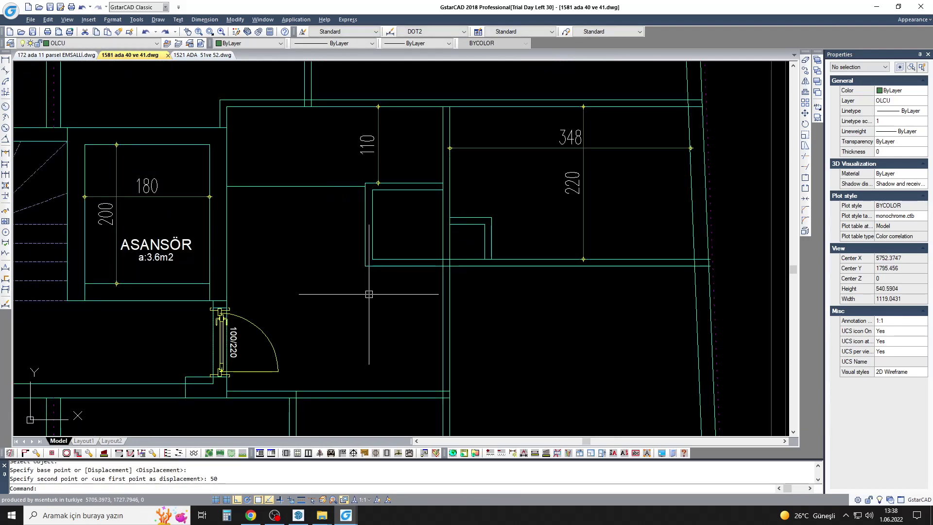
key(Return)
scroll(400, 268, up, 5)
Step: Trim the lines inside the window back to the chosen cutting edge
text(TR)
key(Return)
key(Return)
scroll(401, 268, down, 3)
key(Escape)
scroll(265, 290, up, 4)
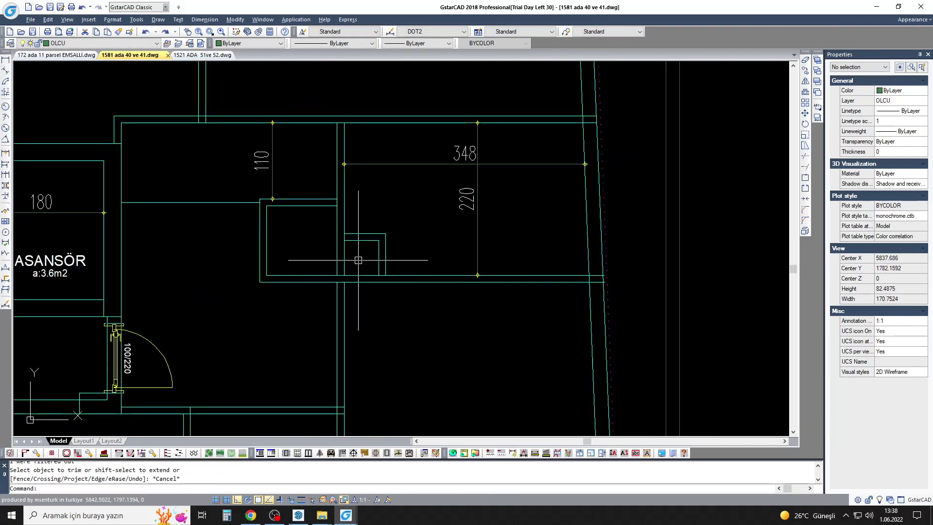
scroll(306, 209, up, 2)
text(tr)
key(Return)
click(346, 211)
key(Return)
scroll(347, 207, up, 2)
click(365, 197)
click(500, 204)
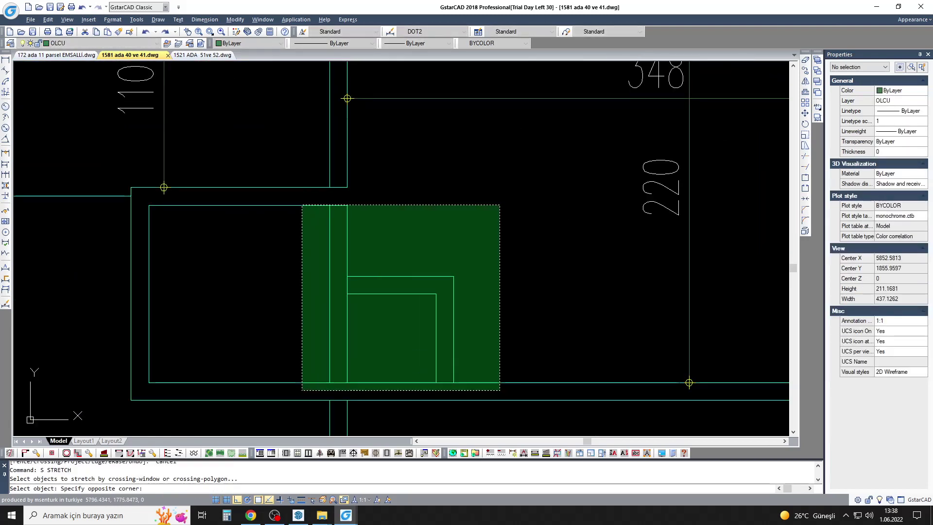
Step: Stretch the rectangle geometry right by 50
click(302, 392)
key(Return)
click(333, 313)
text(50)
key(Return)
scroll(421, 229, down, 2)
scroll(506, 277, up, 2)
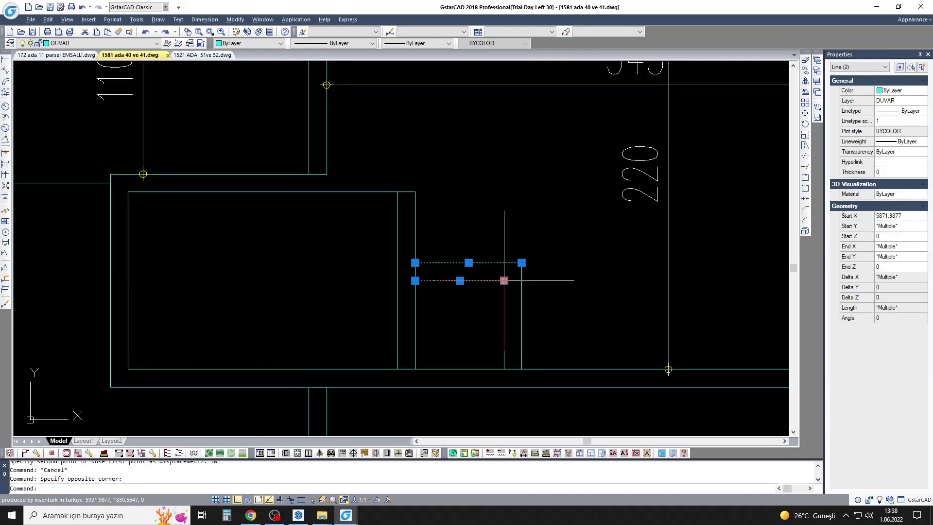
Step: Fillet two lines into a corner and erase the two short leftover lines
text(f)
key(Return)
click(503, 292)
click(305, 191)
text(e)
key(Return)
drag(474, 313, 406, 221)
key(Return)
Step: Stretch the east wall so the room width shrinks from 348 to 298
scroll(405, 221, down, 2)
scroll(405, 221, down, 1)
scroll(370, 160, down, 1)
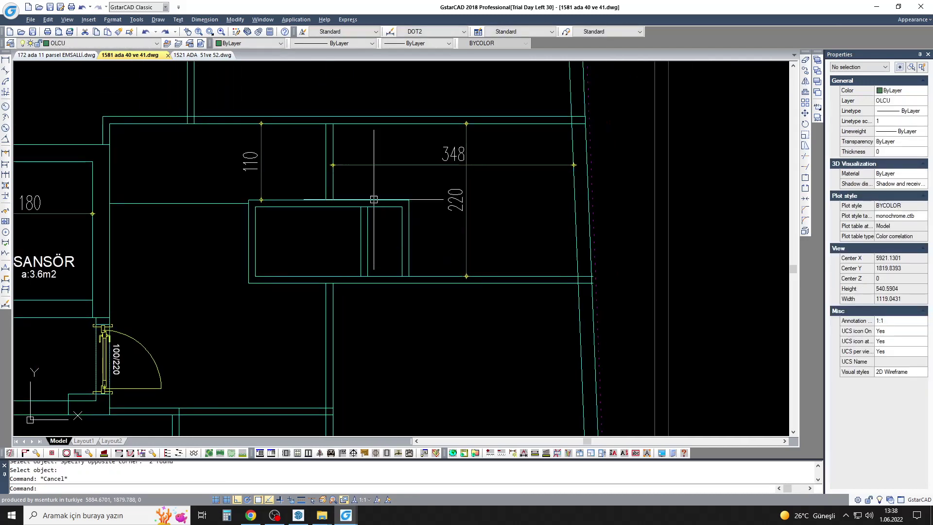
text(s)
key(Return)
click(343, 96)
click(314, 215)
key(Return)
scroll(327, 201, up, 2)
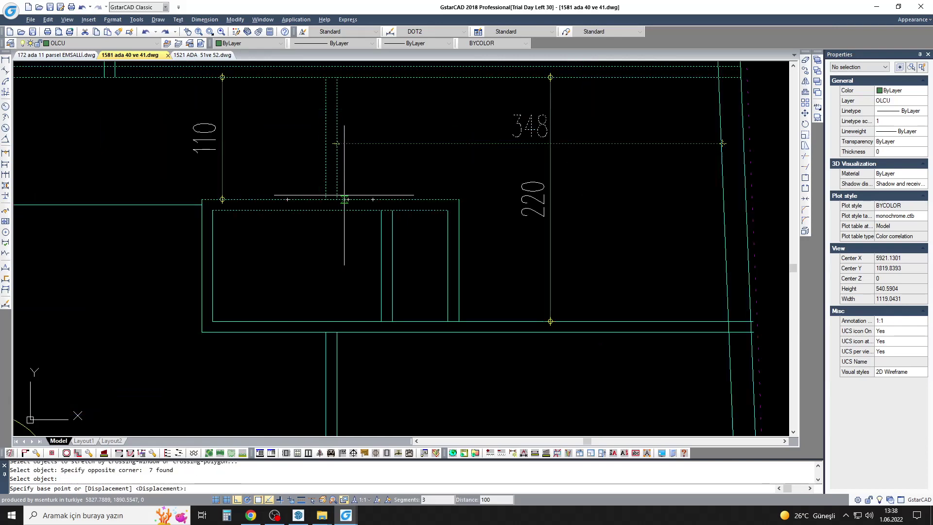
click(336, 199)
click(392, 199)
key(Escape)
scroll(427, 235, down, 2)
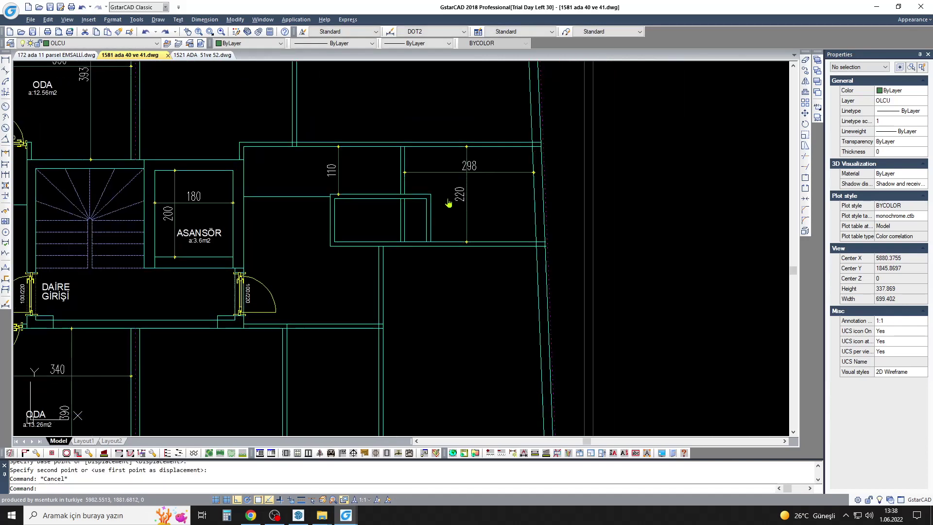
scroll(427, 235, down, 2)
Step: Start a MIRROR command and cancel it
key(Escape)
scroll(428, 236, down, 1)
scroll(211, 213, up, 1)
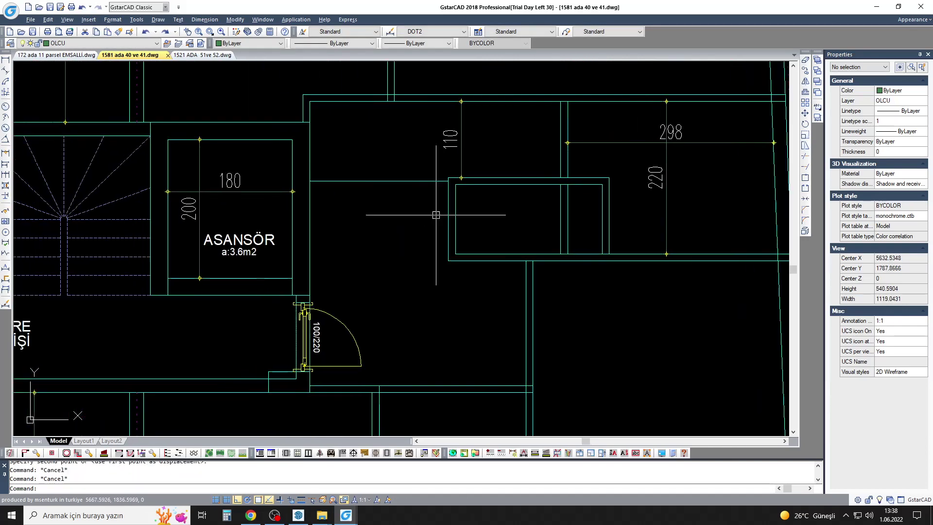
text(MI)
key(Return)
key(Return)
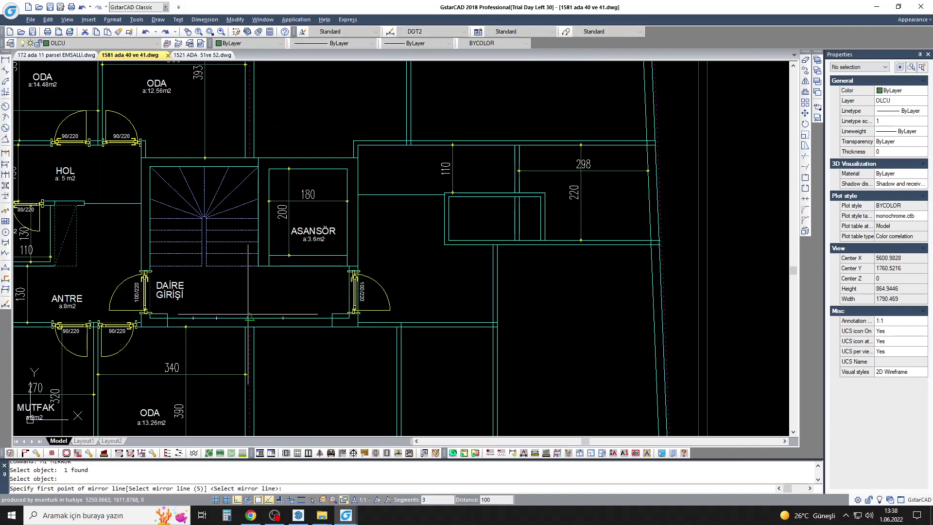
Step: Move the box with the diagonal mark up beside the east room
key(Escape)
scroll(449, 221, up, 4)
text(M)
key(Return)
drag(447, 292, 417, 221)
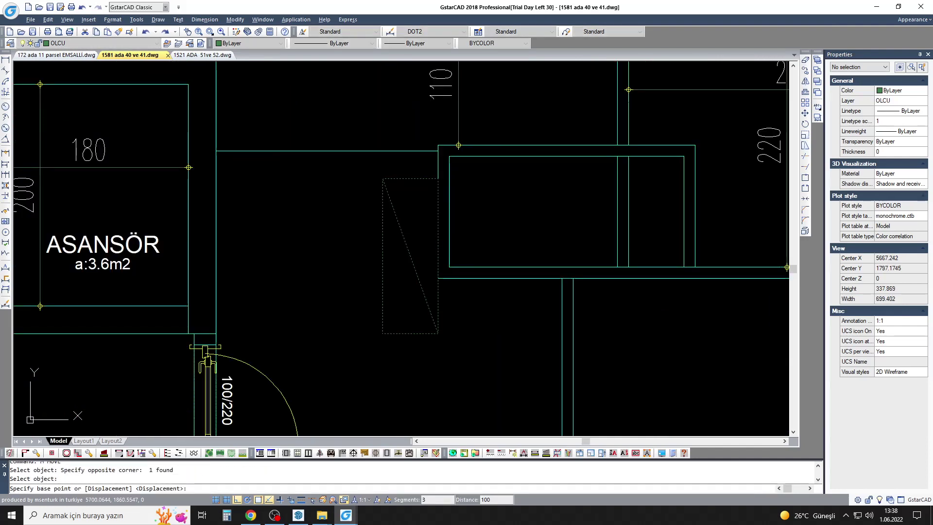
click(438, 145)
middle_drag(437, 145, 452, 161)
key(Return)
drag(473, 311, 379, 344)
key(Return)
click(452, 294)
key(Escape)
middle_drag(453, 294, 459, 313)
scroll(428, 195, down, 4)
Step: Shift the diagonal box down into its final position
text(L)
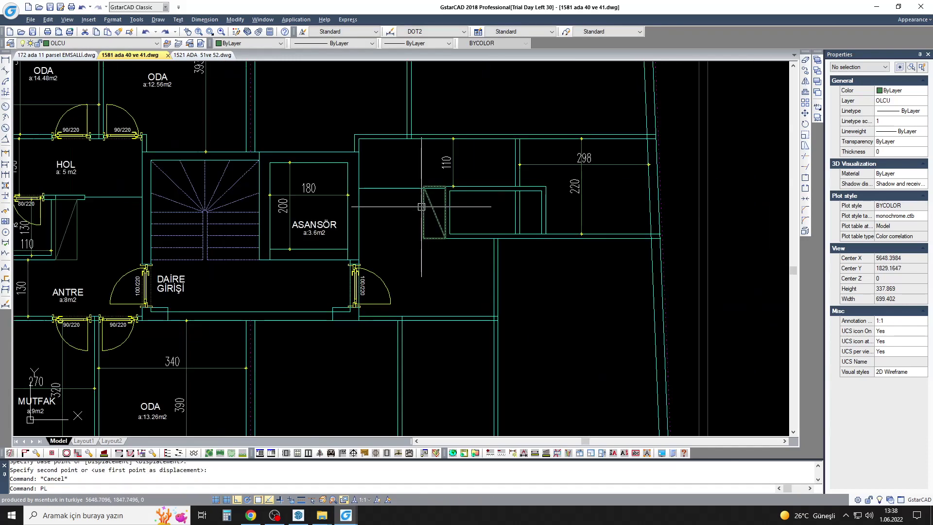
scroll(428, 207, up, 3)
scroll(428, 207, up, 3)
text(S)
key(Return)
key(Escape)
text(M)
key(Return)
click(436, 203)
click(436, 221)
middle_drag(437, 204, 438, 223)
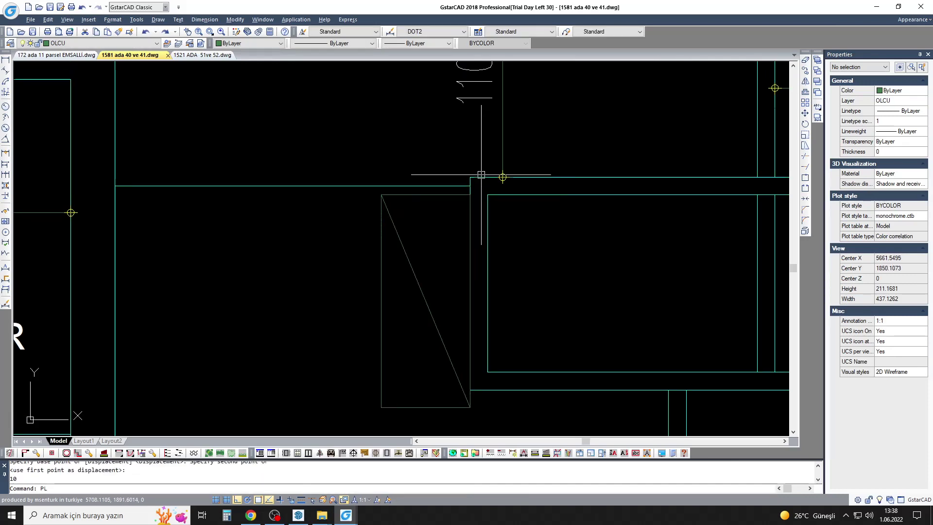
Step: Draw a polyline from the box corner, with a first segment 10 long
text(PL)
click(470, 195)
text(10)
key(Return)
scroll(350, 195, up, 2)
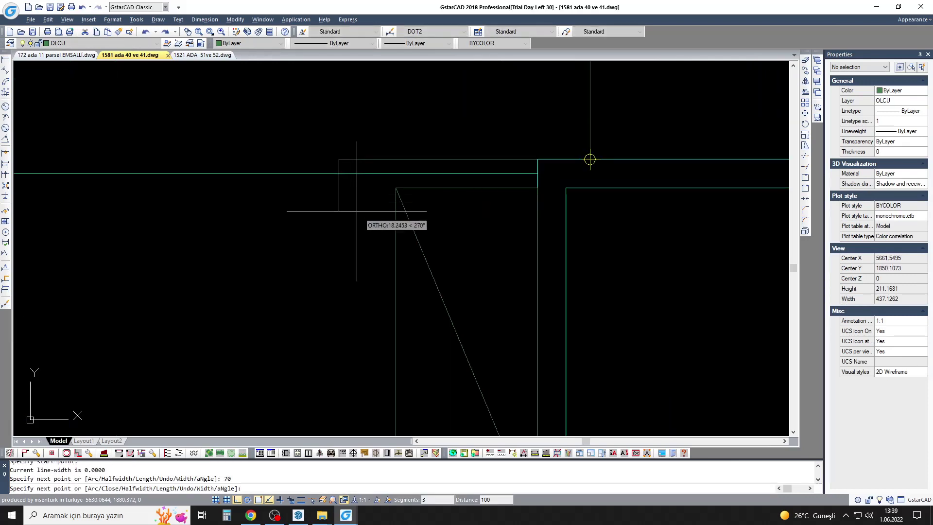
click(546, 200)
key(Escape)
Step: Run a trim on the shaft lines using all lines as cutting edges
text(M)
key(Return)
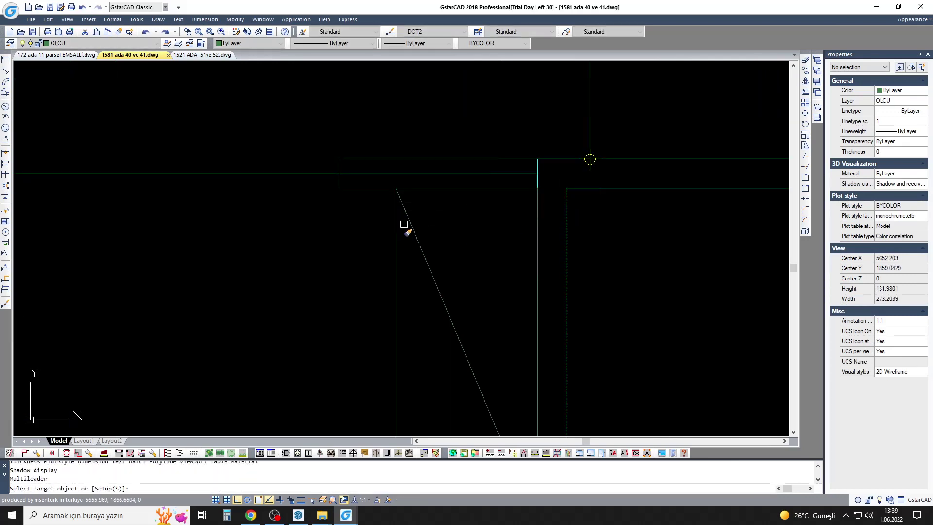
key(Escape)
text(TR)
key(Return)
key(Escape)
Step: Select the new polyline for a stretch, then cancel it
scroll(350, 198, down, 4)
scroll(350, 197, down, 4)
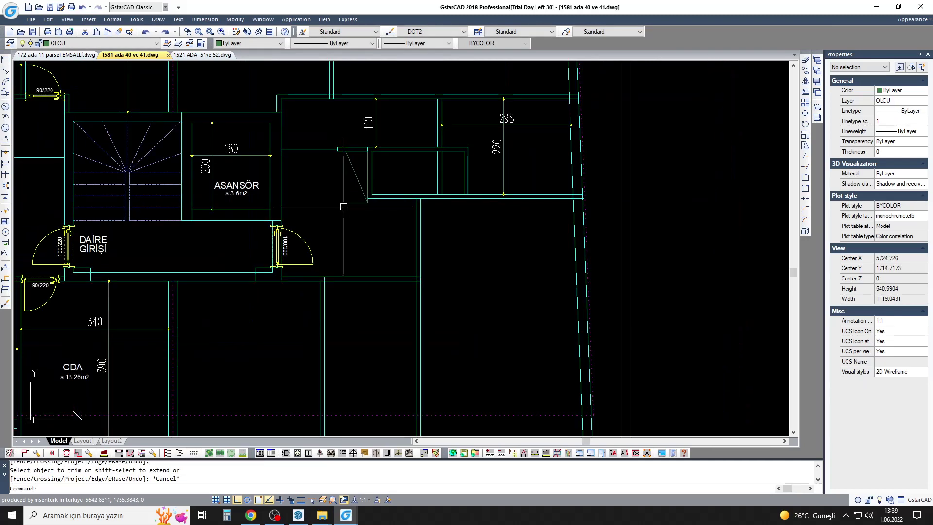
scroll(406, 219, up, 4)
text(S)
click(406, 219)
click(334, 202)
key(Return)
click(395, 211)
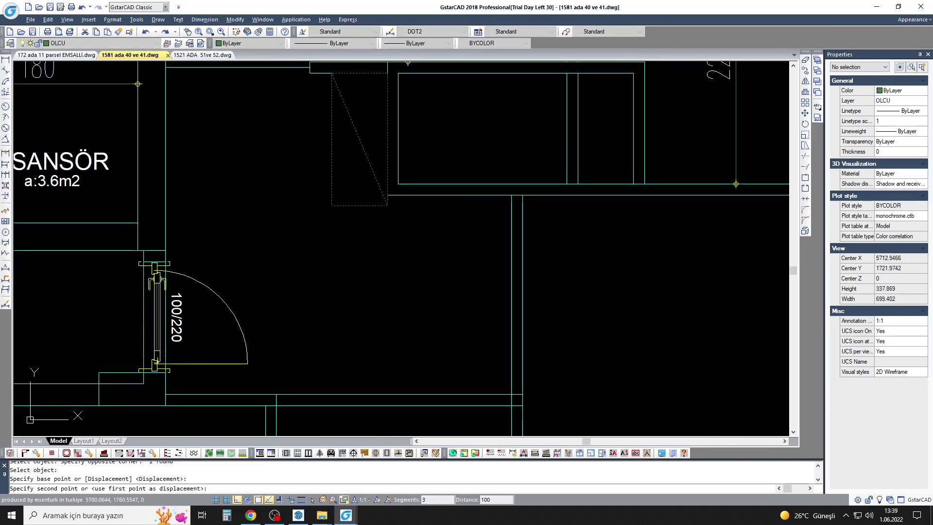
key(Escape)
scroll(394, 211, down, 3)
scroll(395, 211, down, 1)
scroll(330, 170, up, 5)
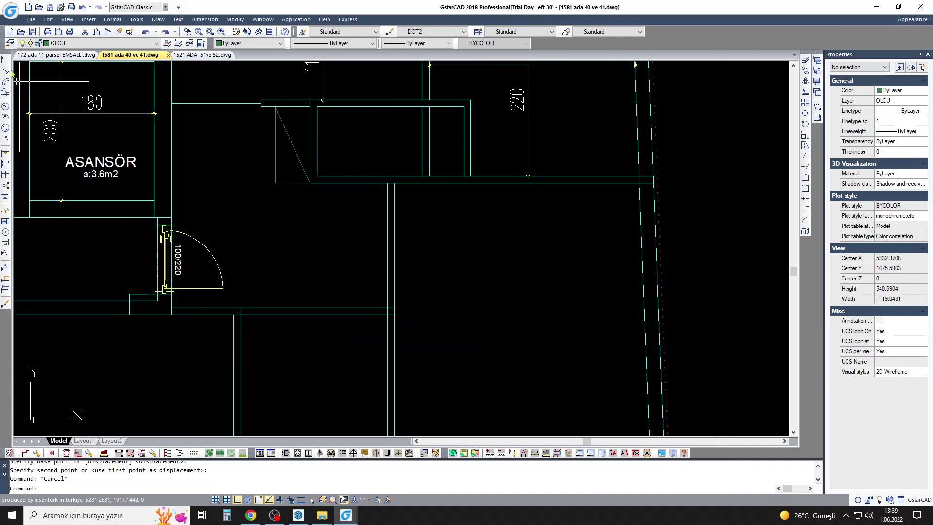
Step: Dimension the shaft with linear dimensions: depth 100 and width 152
text(dli)
key(Return)
scroll(396, 215, up, 3)
click(359, 130)
click(360, 241)
click(270, 157)
click(439, 157)
click(396, 158)
scroll(396, 160, down, 2)
Step: Stretch the shaft by 10 so its depth reads 110
text(S)
click(674, 235)
click(237, 189)
key(Return)
text(10)
key(Return)
scroll(315, 248, down, 3)
scroll(401, 228, up, 2)
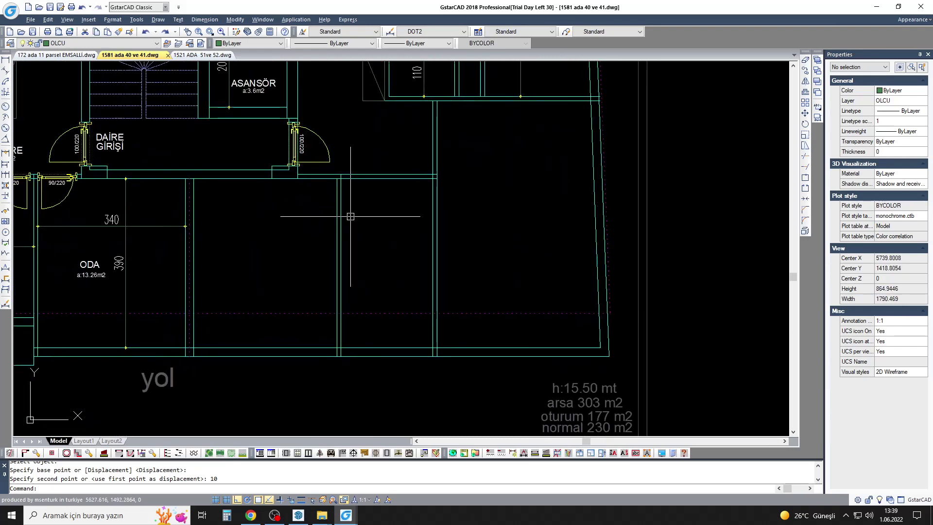
key(Escape)
scroll(628, 212, down, 2)
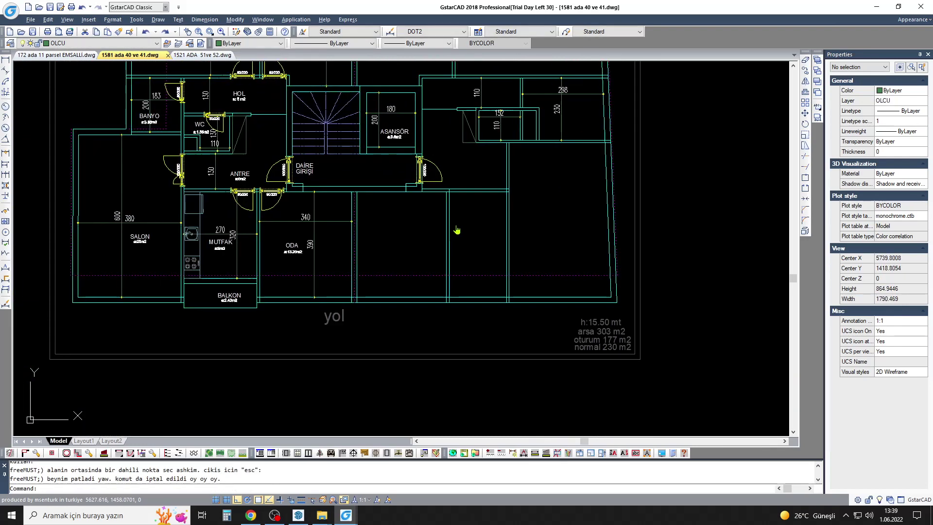
scroll(211, 265, up, 2)
mouse_move(467, 229)
middle_down()
mouse_move(449, 205)
mouse_move(415, 236)
middle_up()
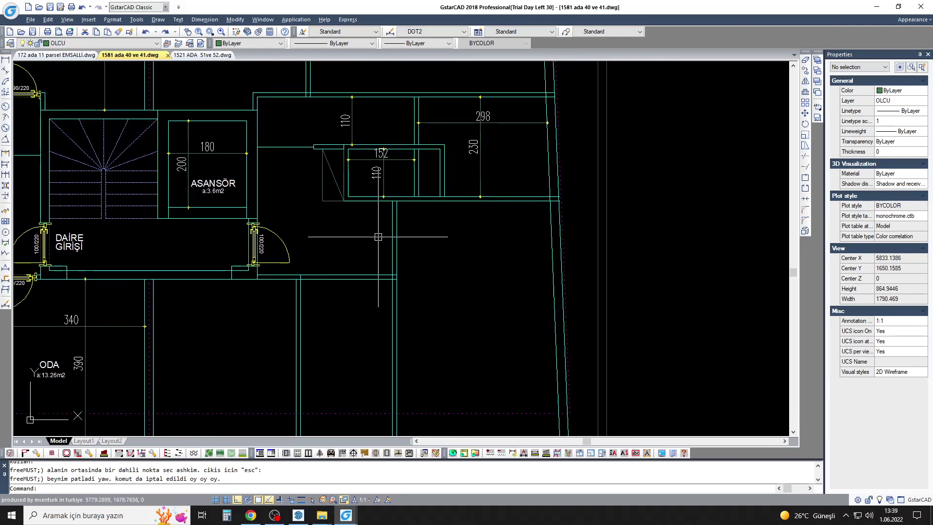
middle_drag(416, 248, 415, 229)
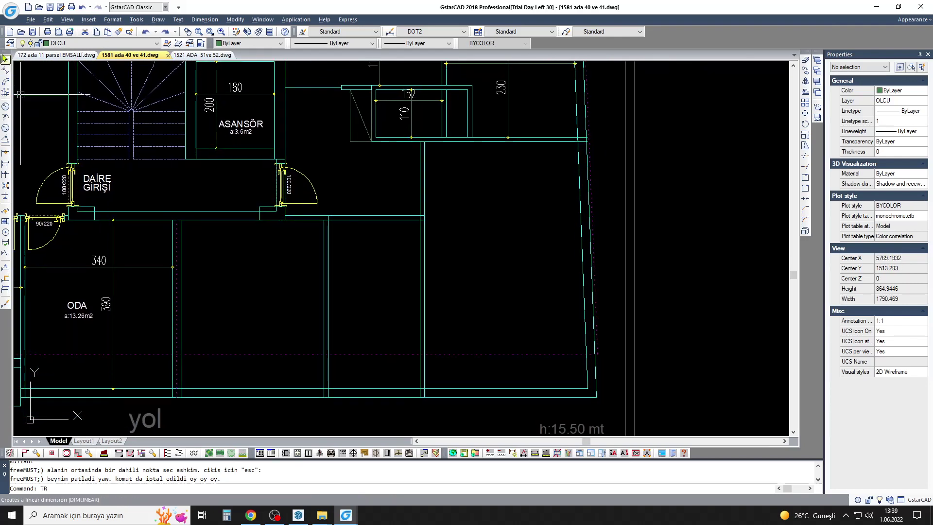
Step: Add linear dimensions 330 and 212 to the east rooms
text(dli)
key(Return)
scroll(423, 253, up, 2)
click(197, 241)
click(425, 258)
click(340, 230)
key(Return)
click(433, 232)
click(579, 233)
scroll(242, 261, down, 2)
key(Return)
click(548, 352)
Step: Add the vertical 570 dimension and the 365 room dimension
click(548, 106)
click(548, 177)
key(Return)
click(457, 266)
click(615, 265)
click(500, 265)
scroll(500, 265, down, 2)
scroll(423, 309, down, 2)
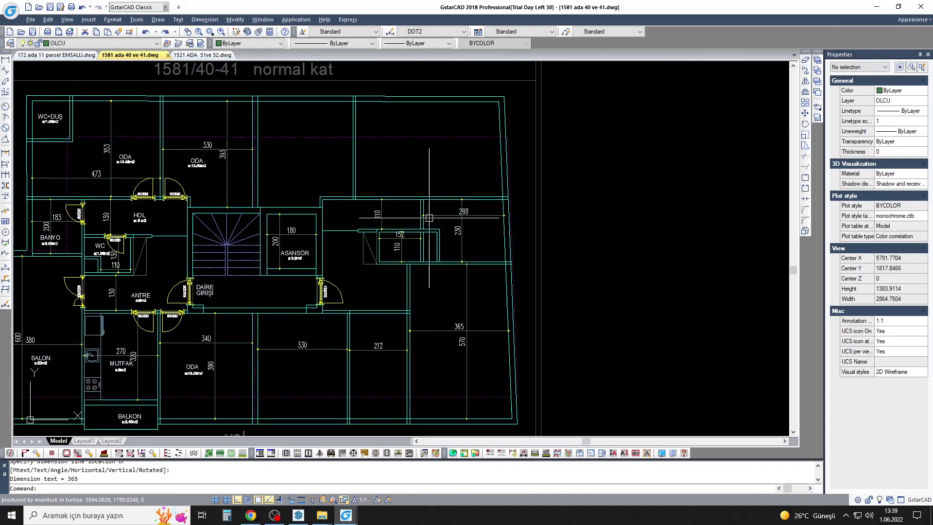
scroll(426, 204, up, 5)
Step: Dimension the 351 room depth and the 538 width from the left wall
key(Return)
click(427, 255)
click(426, 102)
click(430, 244)
key(Return)
click(308, 194)
click(525, 204)
key(space)
scroll(384, 177, down, 3)
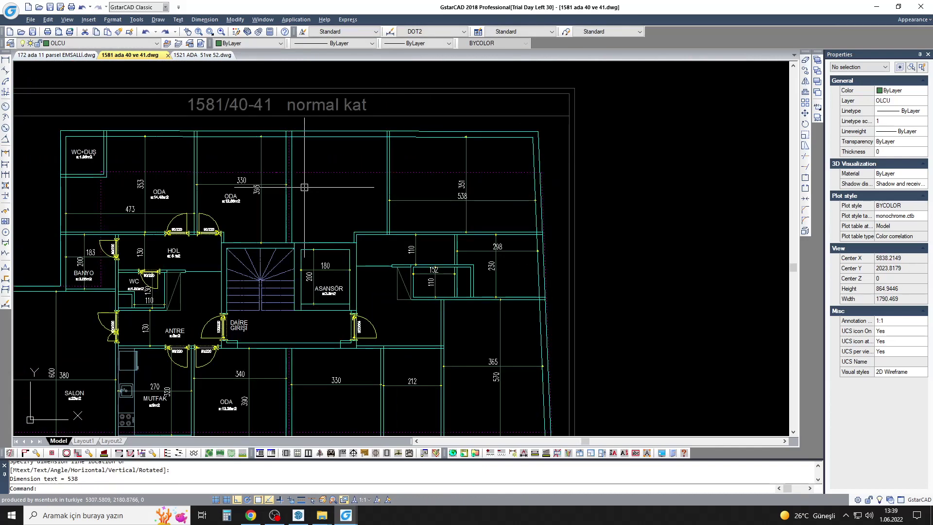
scroll(337, 173, up, 3)
scroll(336, 172, up, 4)
Step: Dimension the upper room beside ODA: 352 wide and 392 deep
click(250, 167)
click(494, 166)
click(371, 167)
key(space)
key(Escape)
key(space)
scroll(329, 302, down, 3)
click(260, 72)
click(259, 134)
click(327, 104)
scroll(319, 239, up, 2)
mouse_move(319, 239)
middle_down()
mouse_move(368, 300)
mouse_move(419, 327)
mouse_move(671, 316)
mouse_move(425, 213)
mouse_move(419, 136)
mouse_move(435, 96)
middle_up()
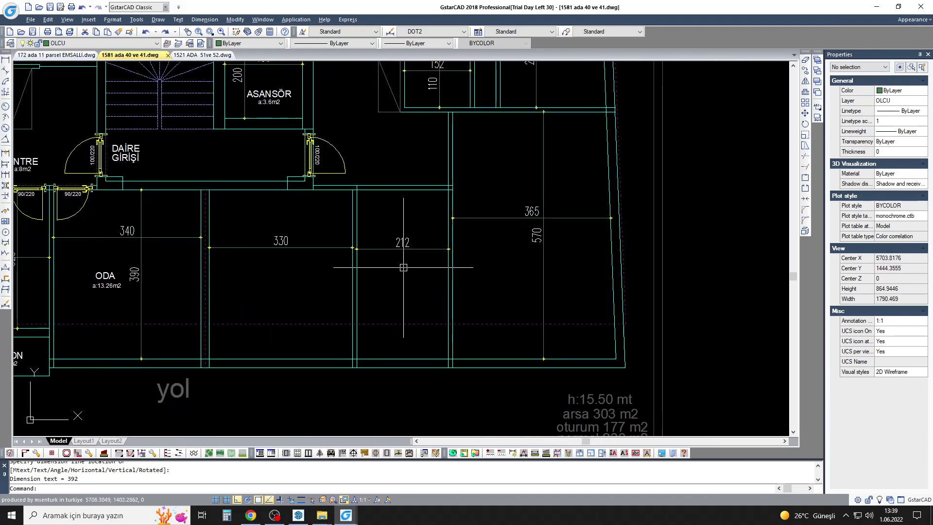
text(E)
Step: Extend a wall line to the horizontal boundary line near the shaft
key(Return)
key(Return)
scroll(367, 191, up, 3)
scroll(350, 219, down, 3)
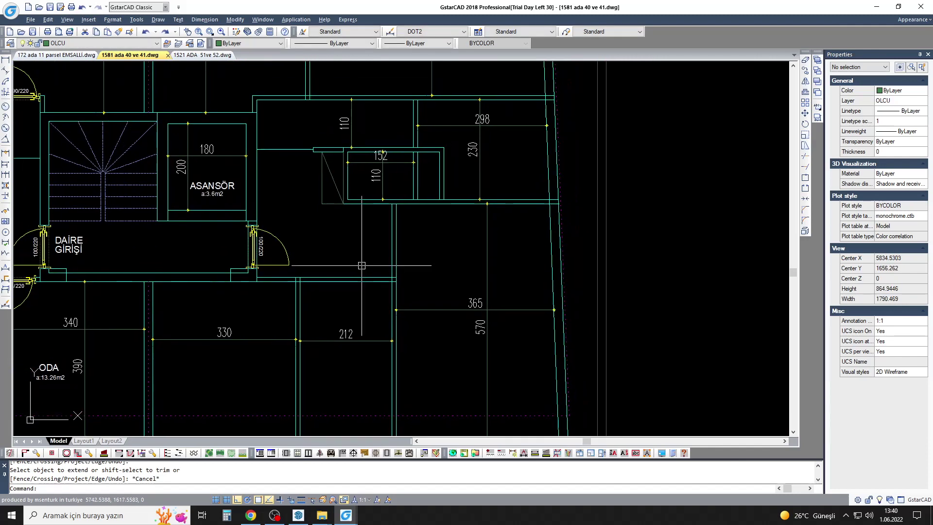
middle_drag(375, 236, 367, 213)
key(Escape)
scroll(364, 243, up, 2)
text(EX)
key(Return)
click(359, 279)
scroll(360, 279, down, 3)
key(Return)
scroll(350, 195, up, 4)
click(345, 143)
scroll(345, 143, down, 3)
Step: Fillet two wall lines with radius 0 into a clean corner
text(F)
key(Return)
click(396, 146)
click(395, 340)
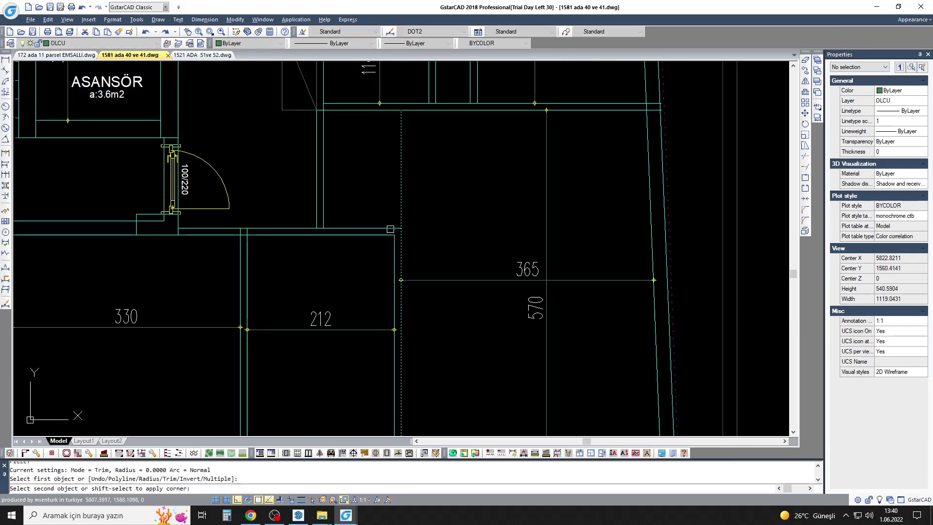
Step: Stretch the east-side wall 18 so the 212 dimension becomes 230
scroll(350, 228, up, 2)
middle_drag(332, 245, 362, 232)
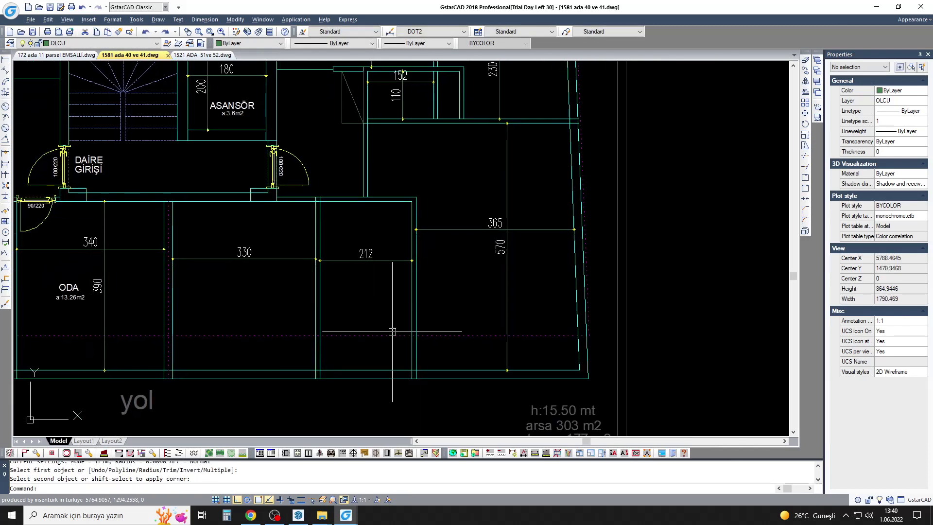
key(s)
key(Return)
drag(434, 405, 404, 280)
key(Return)
click(412, 292)
text(18)
key(Return)
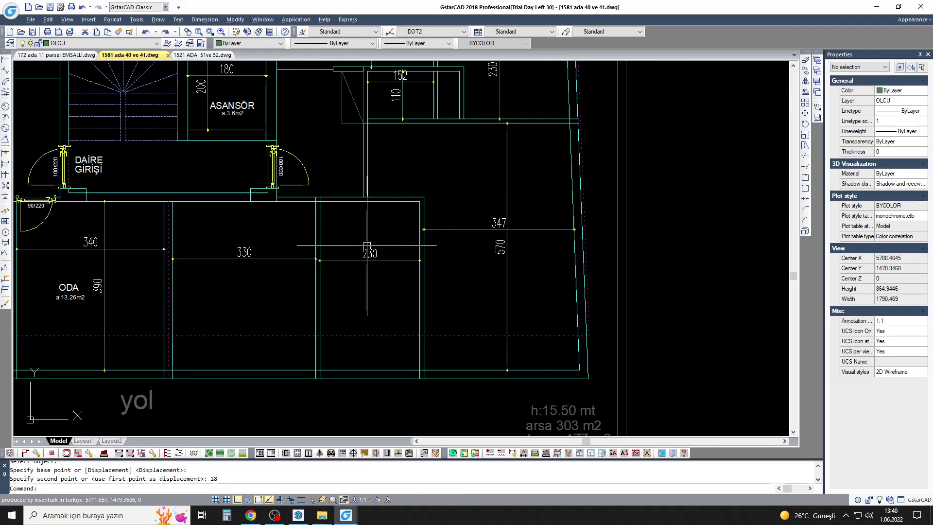
Step: Try labelling a southern room's area with the room-area tool, then cancel it
middle_drag(311, 330, 297, 304)
click(113, 452)
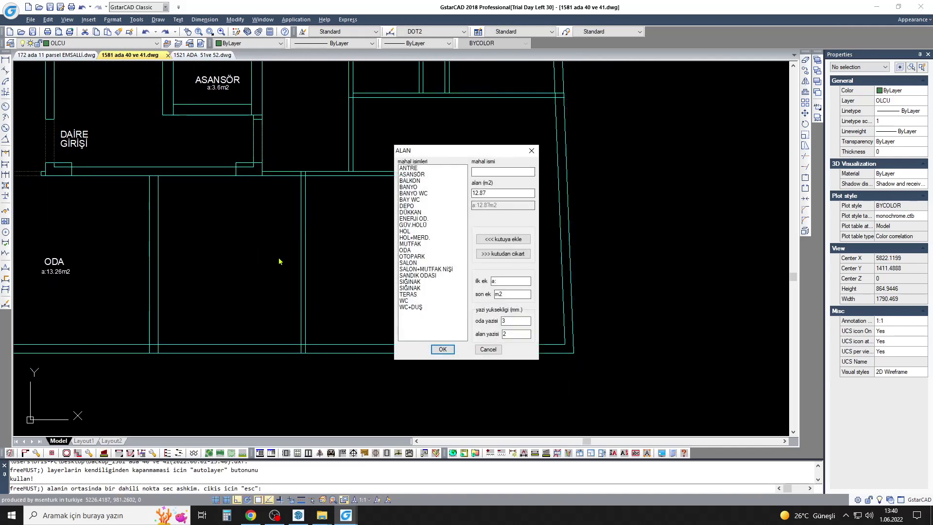
click(330, 250)
key(Return)
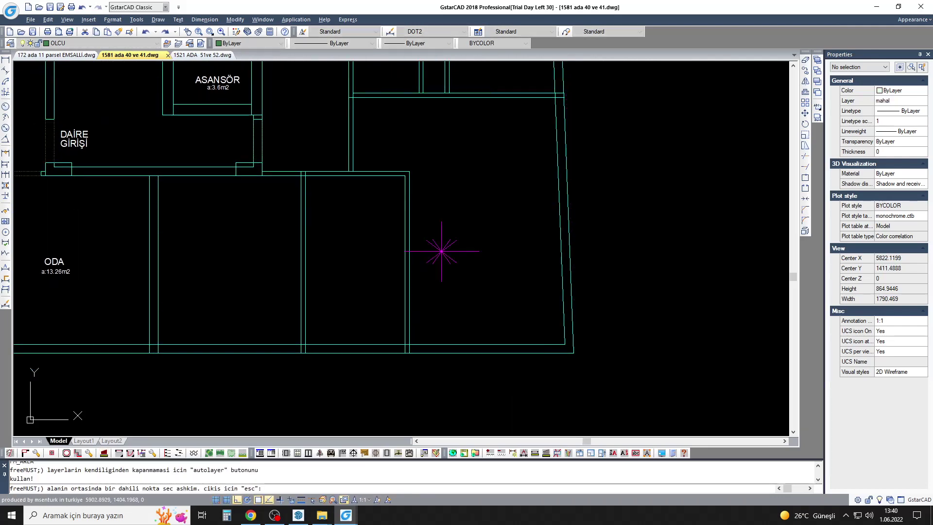
scroll(438, 250, down, 3)
scroll(438, 250, up, 3)
click(458, 242)
key(Escape)
Step: Copy a crossing-selected group of plan objects to a new position with CO
scroll(439, 251, down, 3)
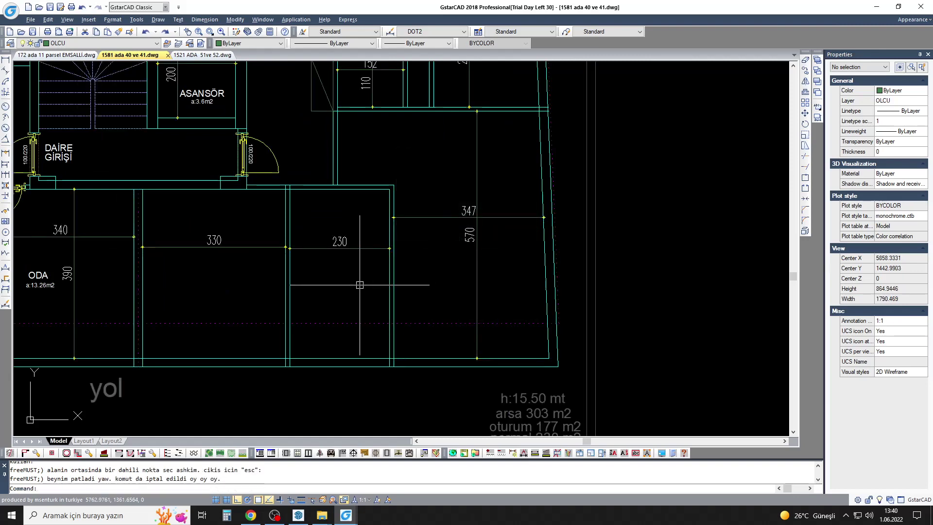
scroll(438, 252, down, 2)
scroll(439, 251, down, 3)
text(co)
key(Return)
click(516, 136)
click(275, 304)
key(Return)
click(421, 190)
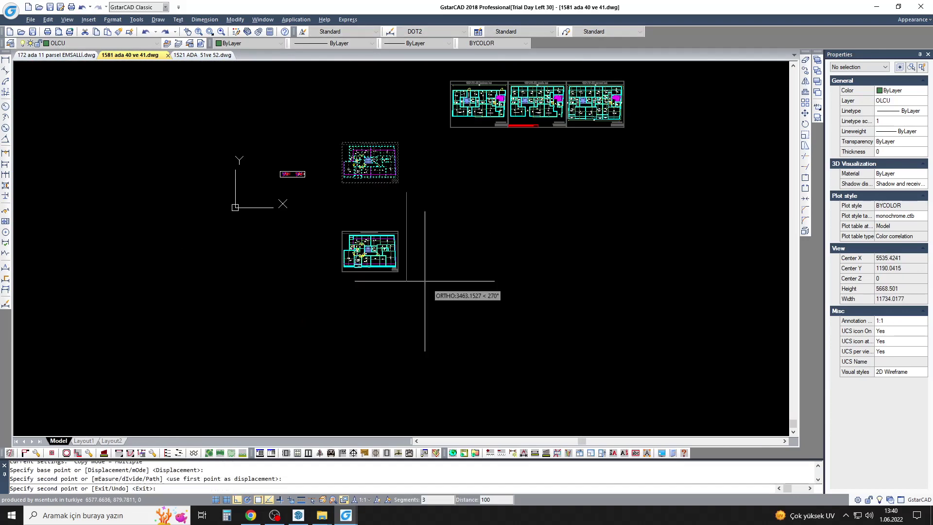
click(427, 271)
key(Escape)
Step: Erase the dashed line between the rooms
scroll(393, 239, up, 6)
text(e)
key(Return)
click(393, 240)
scroll(364, 262, down, 2)
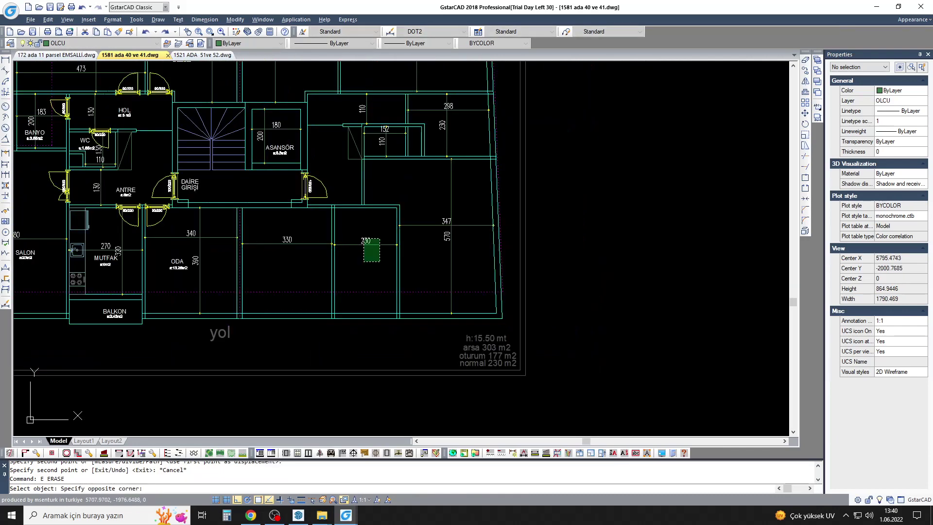
scroll(375, 168, up, 2)
click(374, 168)
key(Return)
Step: Remove the partition wall lines and the 230 dimension between the two rooms
text(tr)
key(Return)
click(429, 241)
scroll(351, 153, up, 1)
click(373, 210)
click(299, 108)
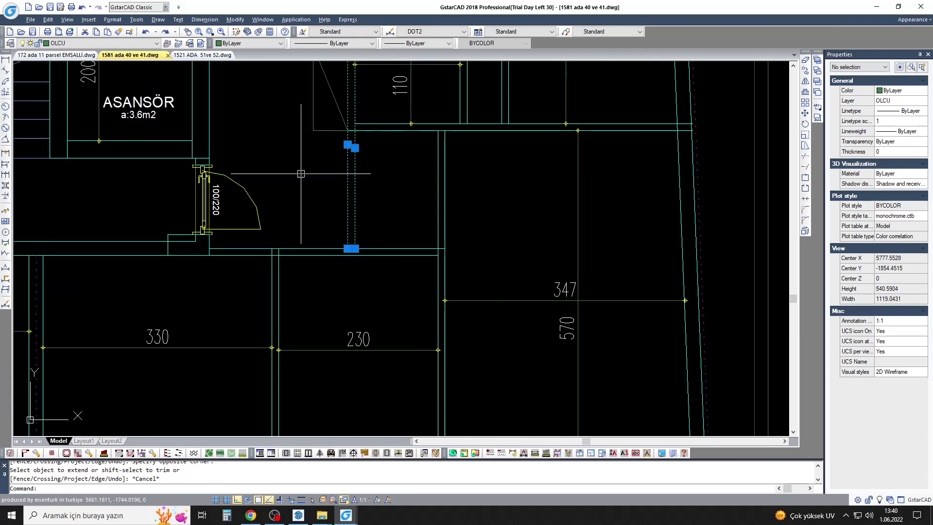
scroll(351, 152, down, 1)
scroll(352, 153, down, 1)
scroll(340, 233, up, 1)
click(345, 229)
click(297, 262)
key(Return)
Step: Extend the 330 dimension to the far wall
text(Ex)
key(Return)
key(Return)
click(296, 237)
key(Escape)
Step: Stretch the wall 60 left so the dimensions read 510 and 407
key(s)
key(Return)
click(413, 179)
click(378, 387)
key(Return)
click(362, 141)
text(60)
key(Return)
Step: Center the merged room and try measuring its area, then cancel
middle_drag(359, 130, 380, 142)
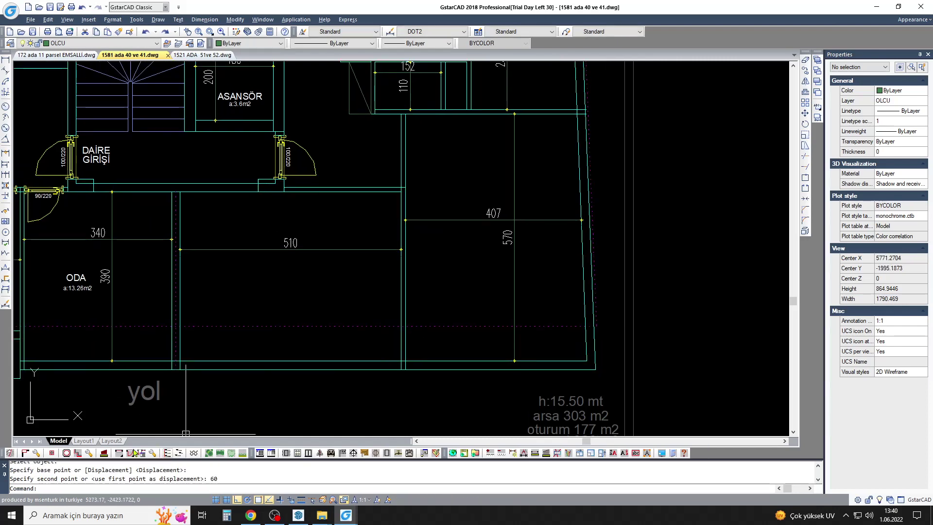
click(104, 454)
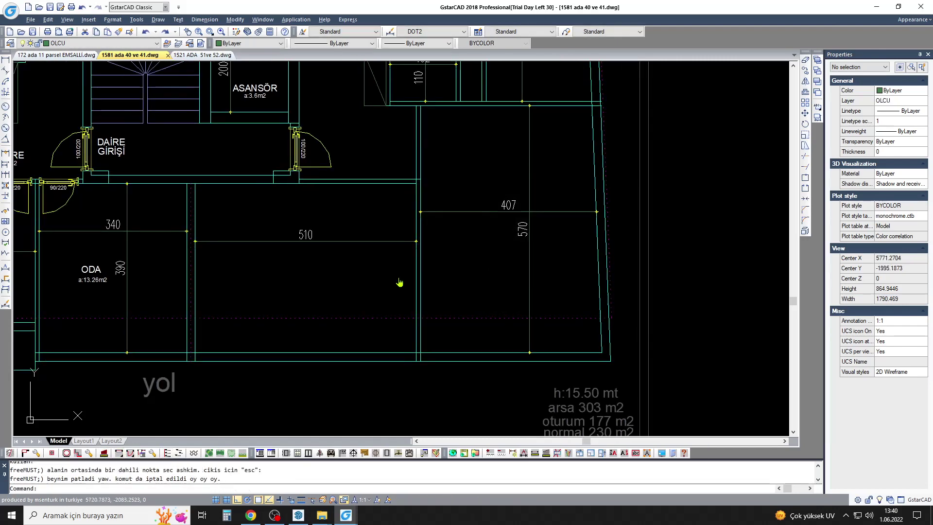
key(Escape)
scroll(397, 231, down, 3)
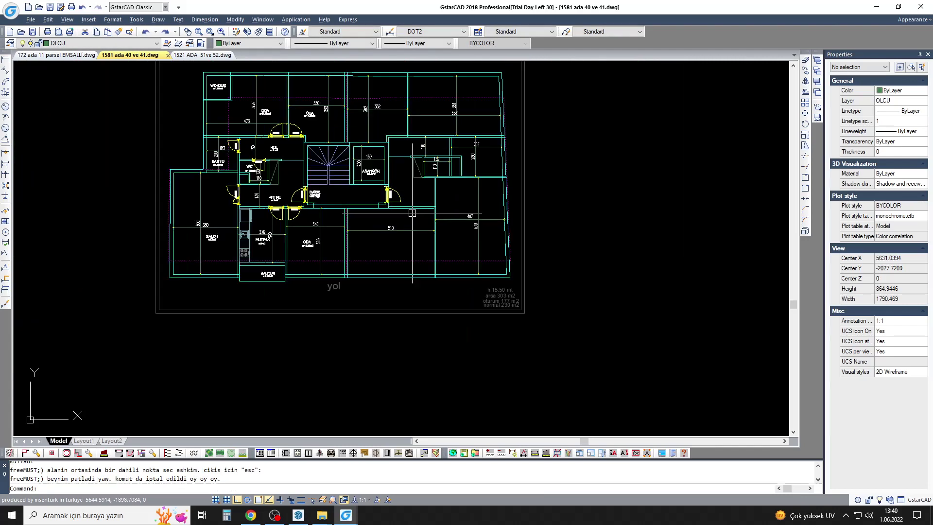
Step: Zoom around the plan, starting and cancelling an erase and a new dimension
scroll(397, 231, down, 1)
scroll(414, 218, up, 3)
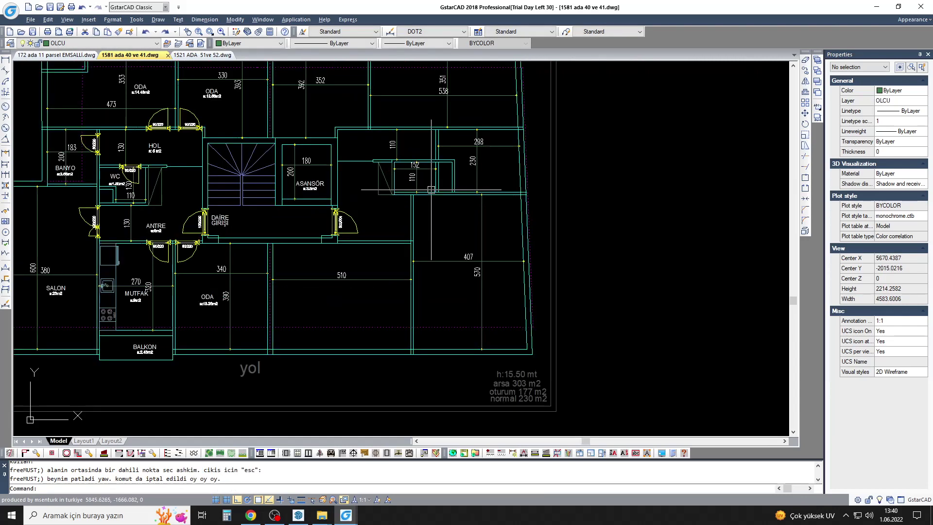
scroll(407, 221, down, 1)
scroll(407, 221, up, 2)
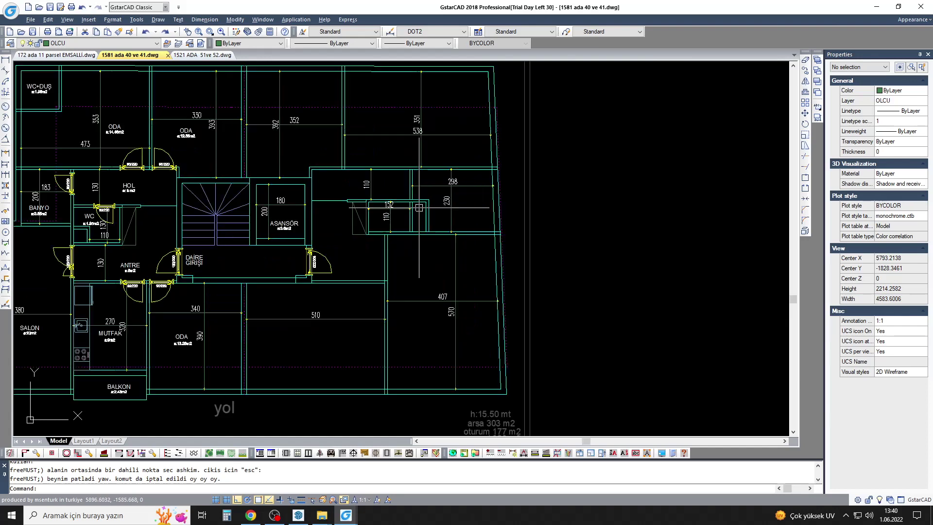
scroll(385, 191, up, 2)
text(e)
key(Return)
key(Escape)
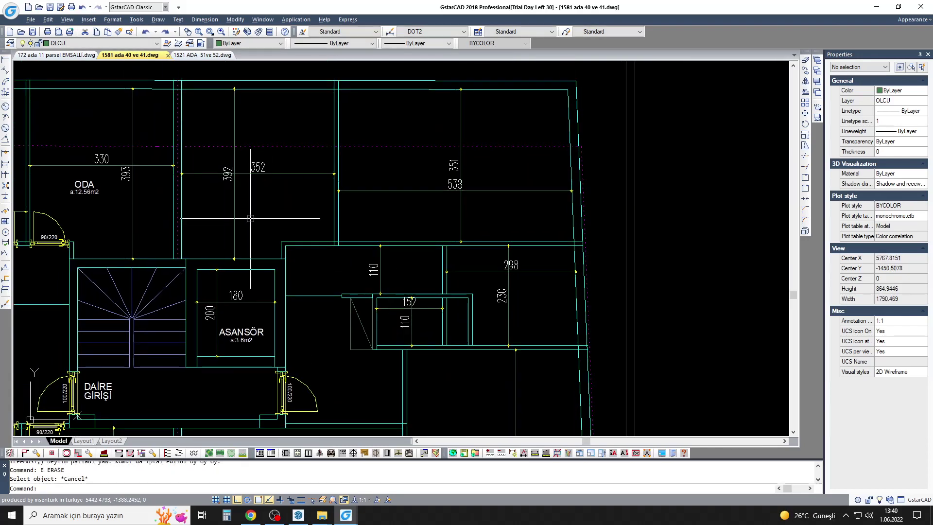
click(5, 64)
scroll(286, 228, up, 2)
click(363, 256)
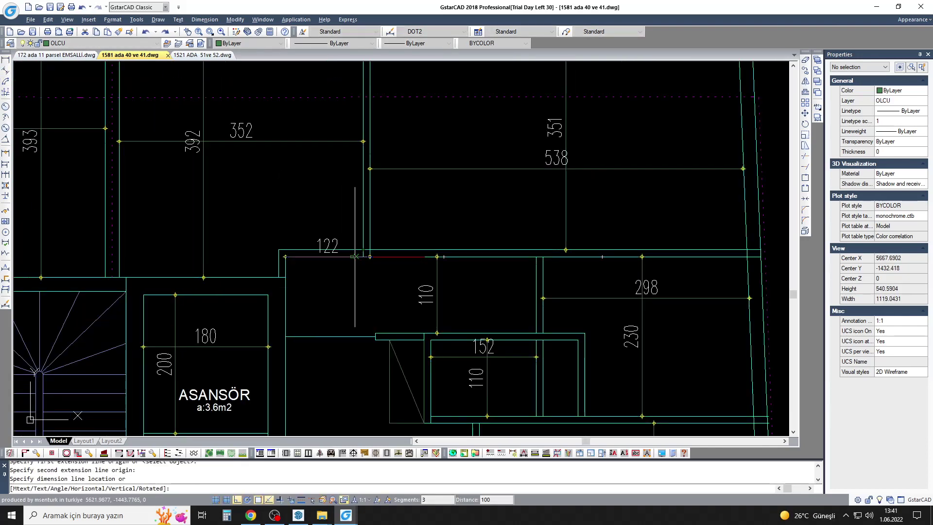
key(Escape)
Step: Stretch the wall by 10 so the 352 room narrows to 342
scroll(282, 258, down, 3)
text(s)
key(Return)
click(343, 137)
mouse_move(343, 136)
middle_down()
mouse_move(342, 160)
mouse_move(317, 127)
middle_up()
click(342, 161)
key(Return)
text(10)
key(Return)
Step: Copy the wall lines 260 to the right to form a new wall
text(co)
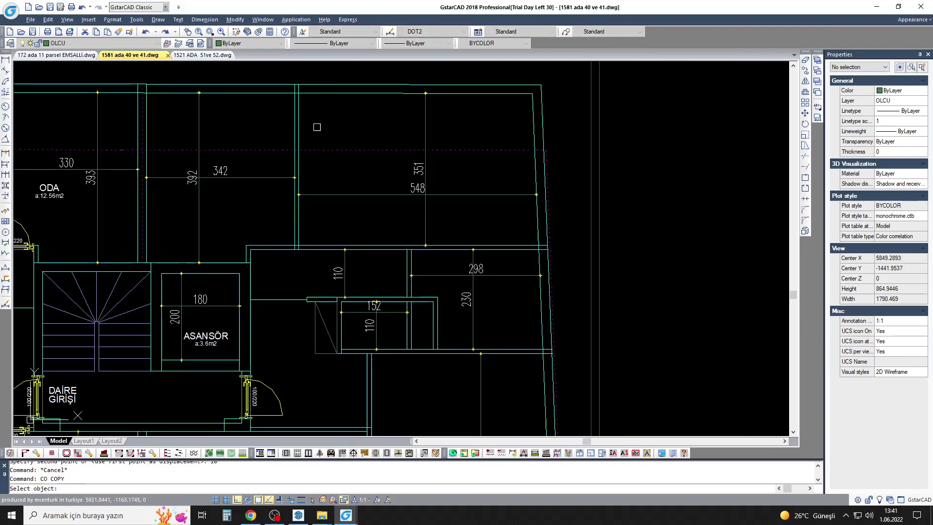
drag(317, 127, 289, 141)
key(Return)
click(297, 145)
text(260)
key(Return)
middle_drag(422, 267, 416, 224)
key(Escape)
Step: Erase the unwanted extra lines around the copied wall
text(e)
key(Return)
click(415, 224)
click(403, 198)
key(Return)
Step: Trim the 548 dimension back to the new wall so it reads 250
text(tr)
key(Return)
click(378, 206)
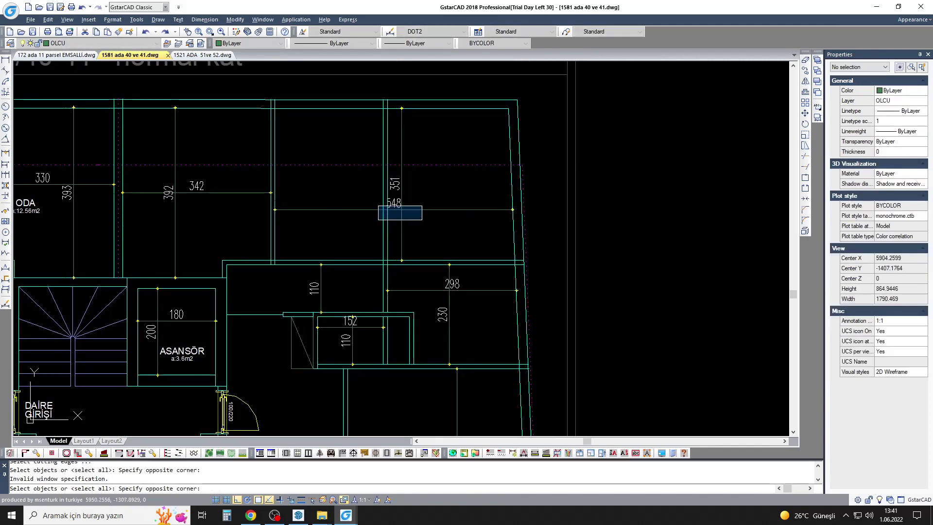
click(421, 220)
scroll(422, 220, up, 2)
key(Return)
scroll(428, 213, down, 2)
click(446, 203)
key(Return)
Step: Bring the shaft area into view, starting then cancelling a trim and a stretch
middle_drag(400, 270, 367, 227)
text(tr)
key(Return)
key(Return)
scroll(367, 227, up, 2)
key(Escape)
scroll(425, 251, down, 4)
scroll(425, 252, up, 2)
text(s)
key(Return)
click(547, 253)
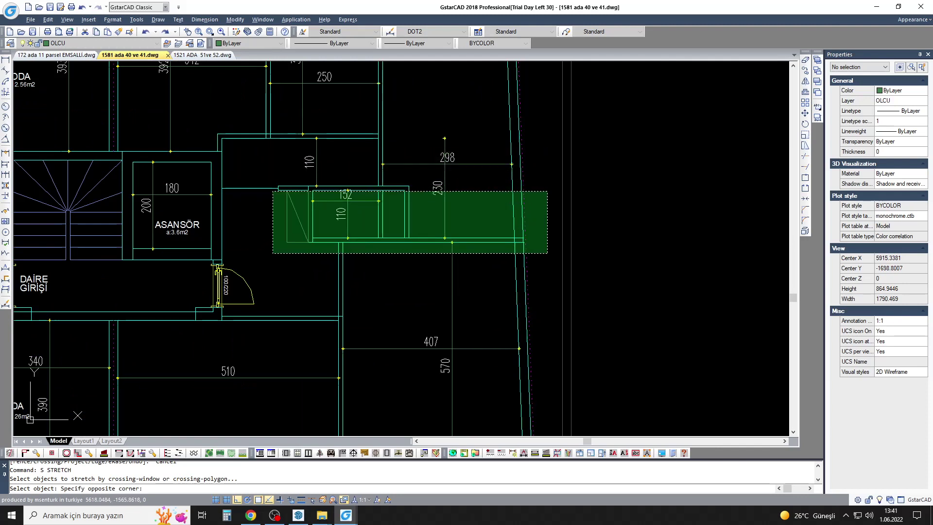
key(Escape)
key(Escape)
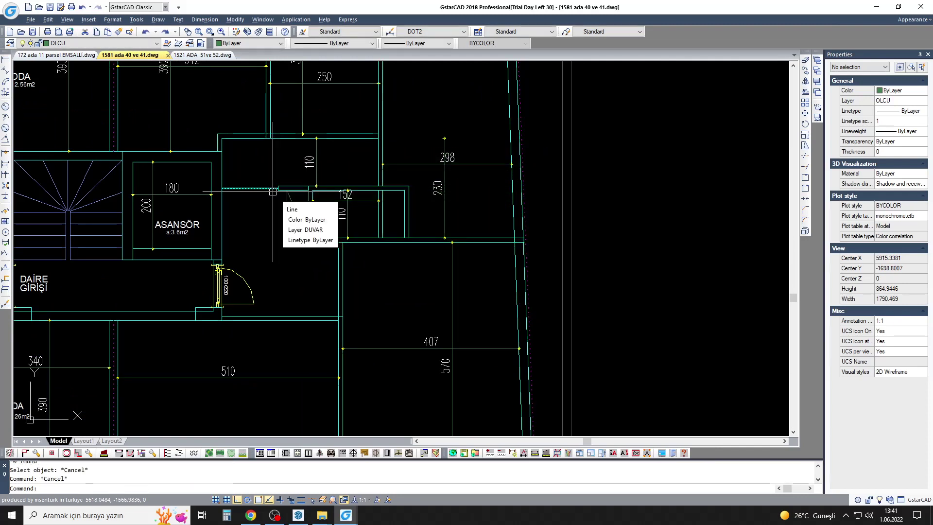
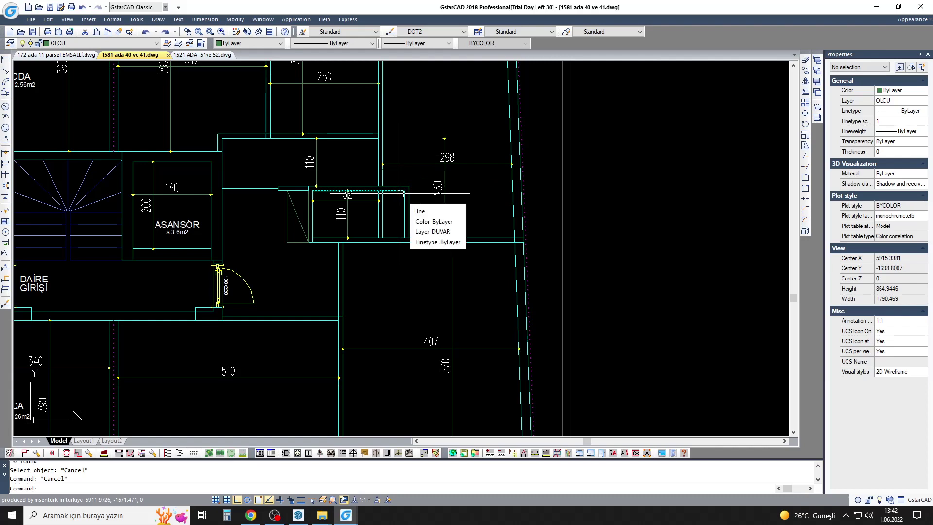
Step: Erase the small room's wall lines to the right of the elevator
scroll(428, 219, down, 2)
middle_drag(457, 255, 453, 243)
scroll(452, 243, down, 1)
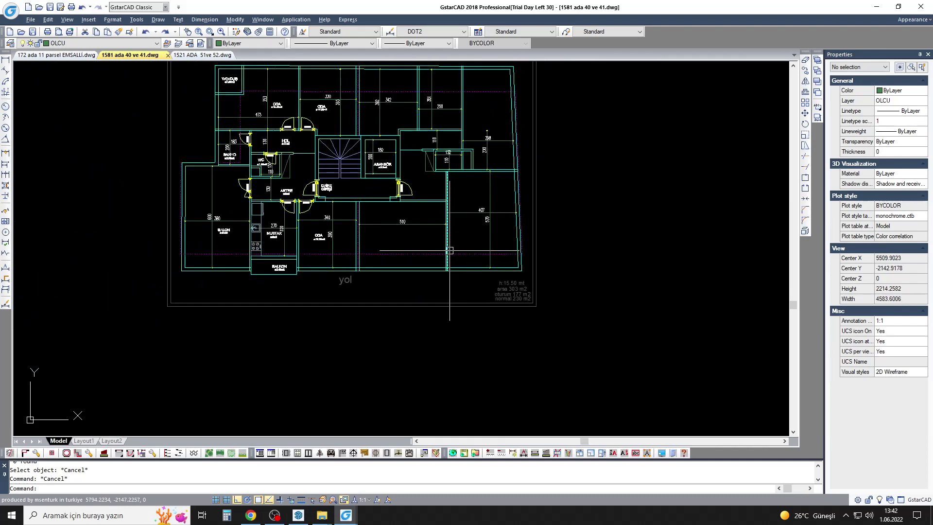
scroll(457, 257, down, 1)
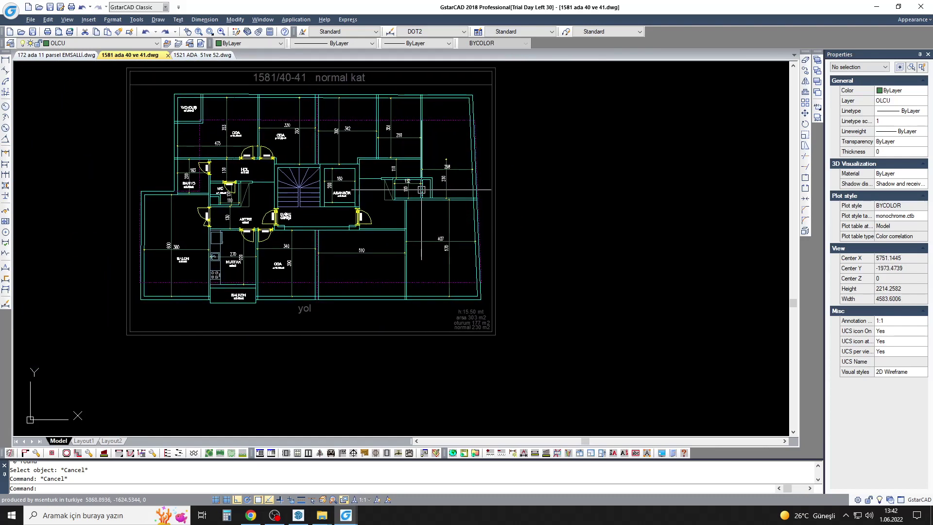
click(5, 59)
scroll(440, 106, up, 5)
key(Escape)
scroll(475, 265, down, 2)
text(e)
key(Return)
drag(287, 188, 435, 293)
click(343, 192)
key(Escape)
middle_drag(359, 243, 329, 318)
Step: Extend the two vertical wall lines down to the boundary walls
text(ex)
key(Return)
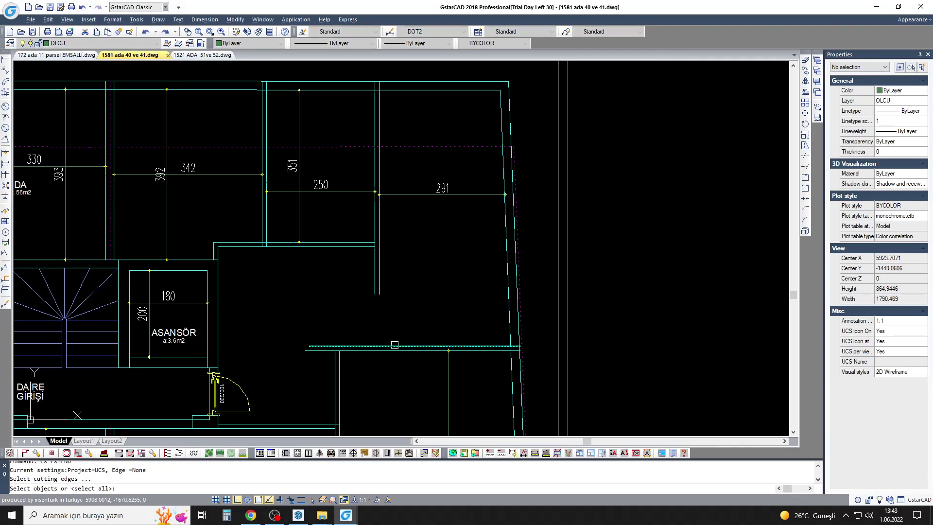
key(Escape)
drag(438, 262, 355, 292)
key(Delete)
text(ex)
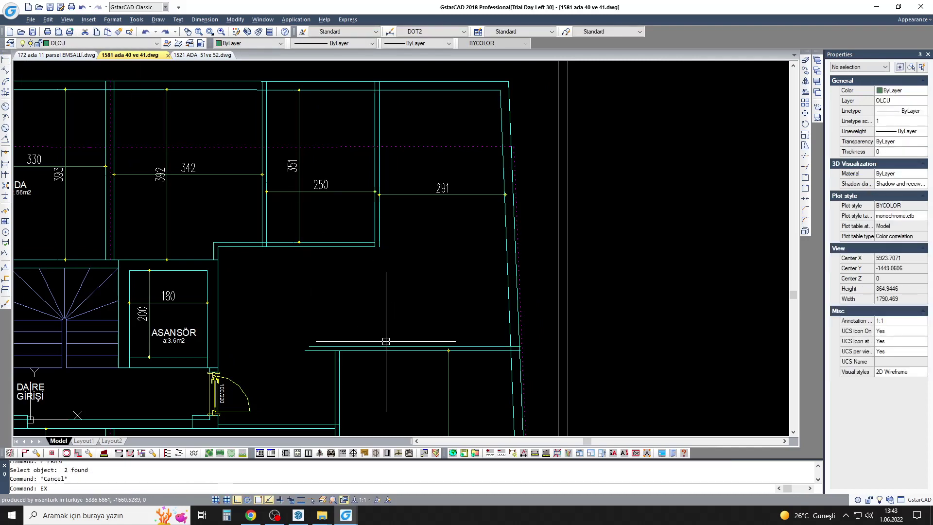
key(Return)
key(Return)
click(403, 226)
click(341, 218)
key(Escape)
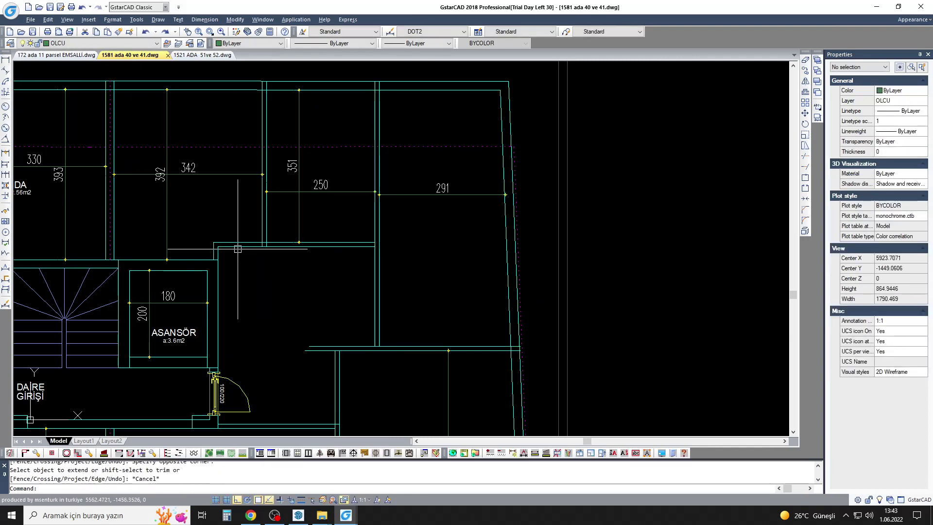
Step: Stretch the horizontal wall lines downward with a crossing selection
text(s)
key(Return)
scroll(254, 263, up, 2)
click(475, 244)
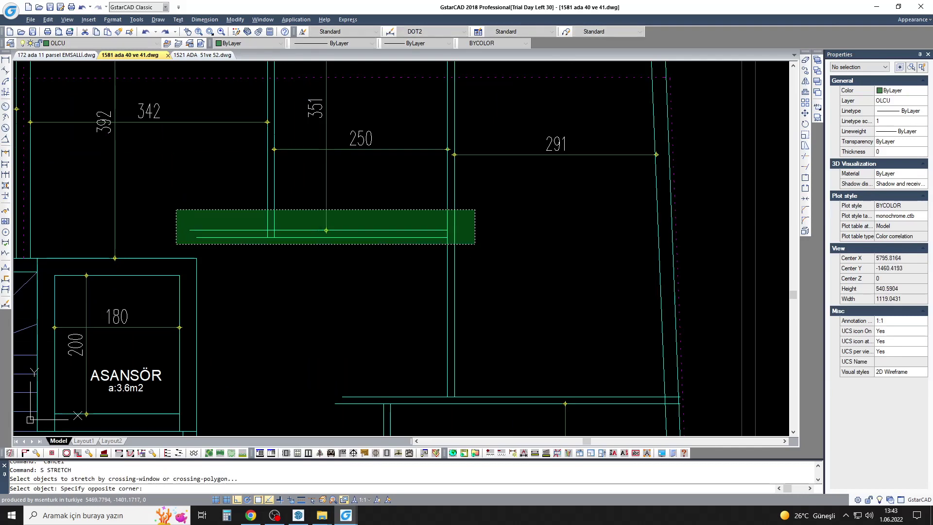
click(176, 210)
click(196, 237)
click(196, 265)
Step: Check the stretched room's width with a trial linear dimension
text(tr)
key(Return)
scroll(196, 275, up, 2)
key(Return)
scroll(195, 275, down, 3)
scroll(194, 272, up, 2)
key(Escape)
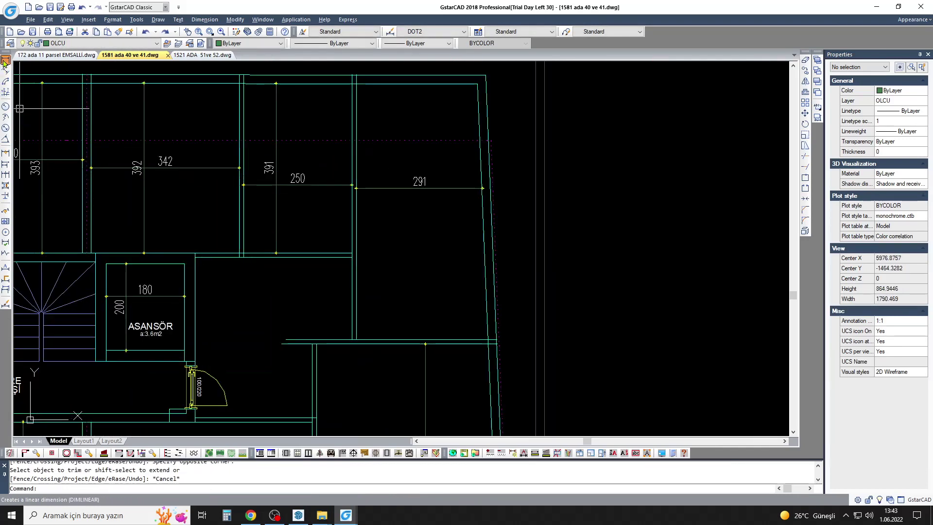
click(5, 60)
scroll(196, 234, up, 2)
click(193, 262)
click(265, 262)
key(Escape)
scroll(258, 244, down, 2)
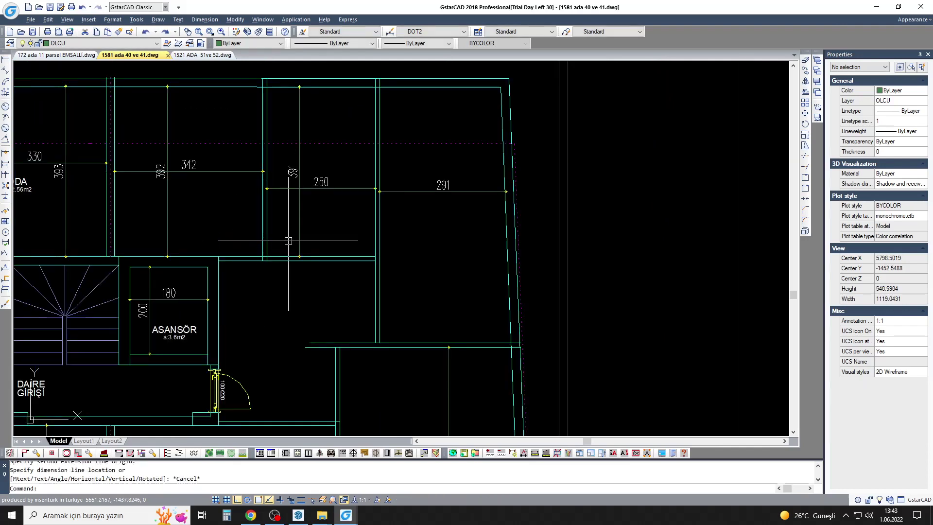
Step: Stretch the room walls with a crossing window to resize the rooms
text(s)
key(Return)
click(323, 109)
click(261, 286)
key(Return)
click(242, 130)
key(Return)
Step: Stretch the walls again so the top rooms read 340 and 293 wide
key(Return)
click(416, 381)
key(Escape)
key(Return)
click(396, 375)
click(360, 69)
key(Return)
click(448, 193)
scroll(447, 194, down, 4)
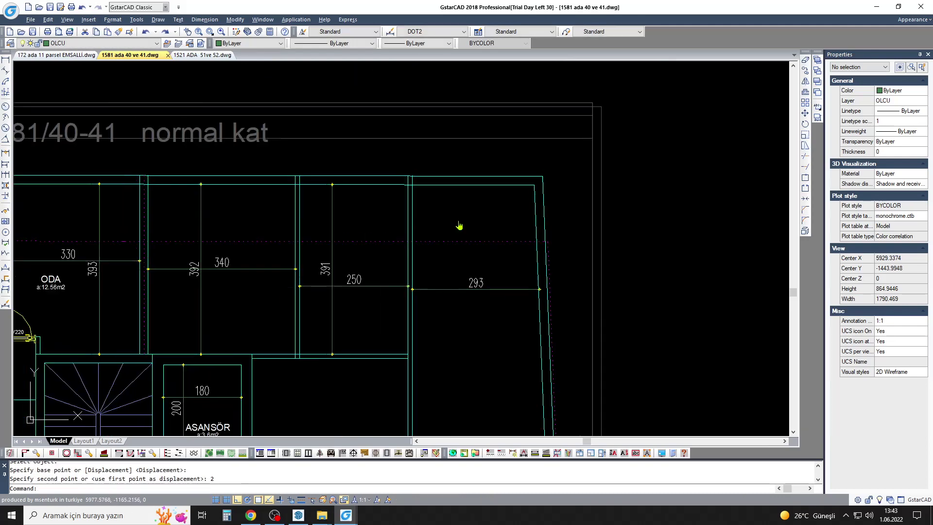
Step: Stretch the lower-right room's walls 50 downward to lengthen the room
key(Escape)
scroll(422, 282, down, 3)
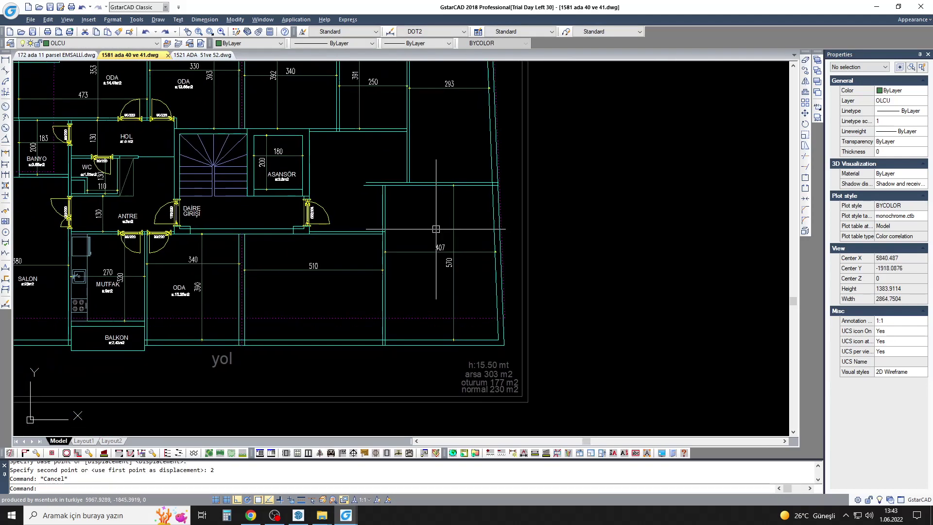
scroll(467, 272, up, 6)
text(tr)
key(Return)
click(504, 220)
scroll(316, 242, down, 3)
scroll(422, 232, up, 3)
drag(556, 200, 315, 272)
key(Return)
click(350, 258)
text(50)
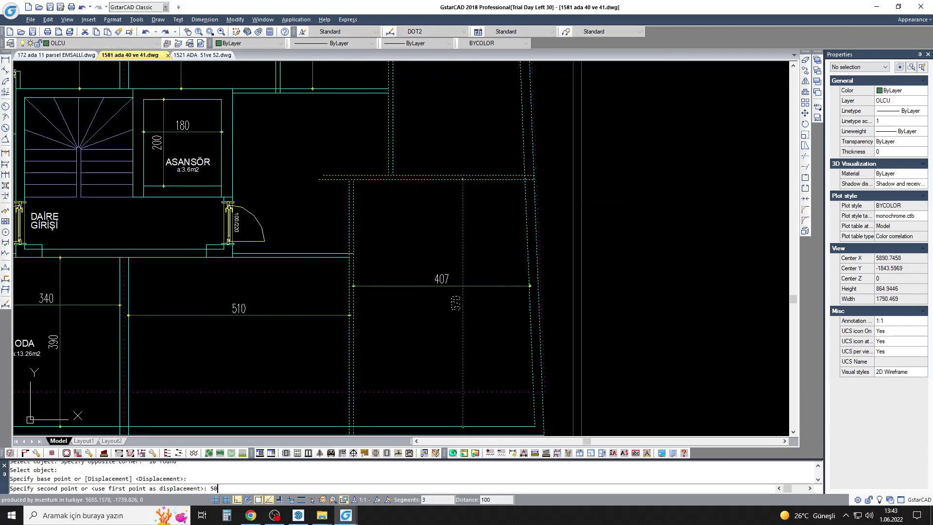
middle_drag(337, 167, 360, 112)
text(0)
key(Return)
Step: Stretch the dividing wall by 70 to shrink the next room
text(s)
key(Return)
drag(388, 398, 360, 112)
key(Return)
click(360, 112)
text(70)
key(Return)
scroll(341, 194, up, 2)
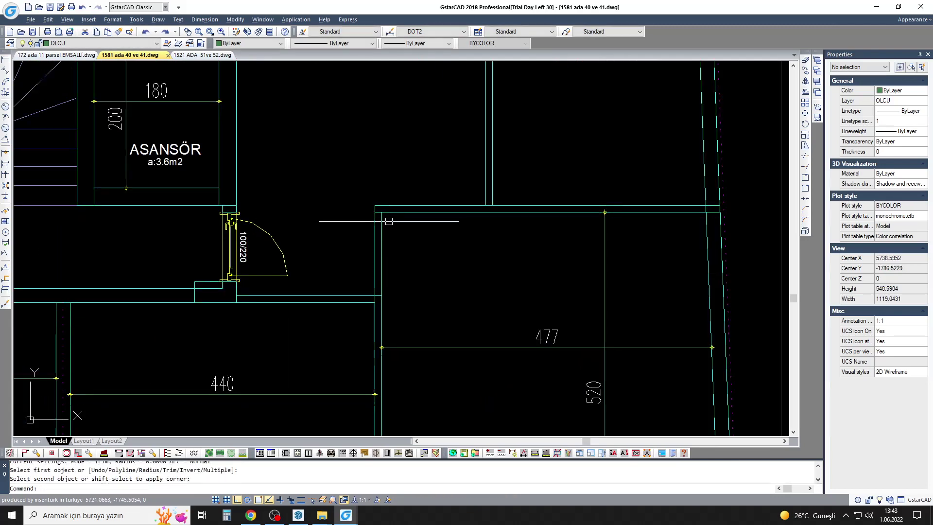
scroll(389, 220, down, 3)
scroll(404, 160, up, 2)
Step: Offset the horizontal wall line 110 to form the new space
text(o)
key(Return)
text(110)
key(Return)
click(404, 158)
click(408, 205)
key(Escape)
key(Escape)
Step: Trim the new wall line's excess ends against the right wall
text(E)
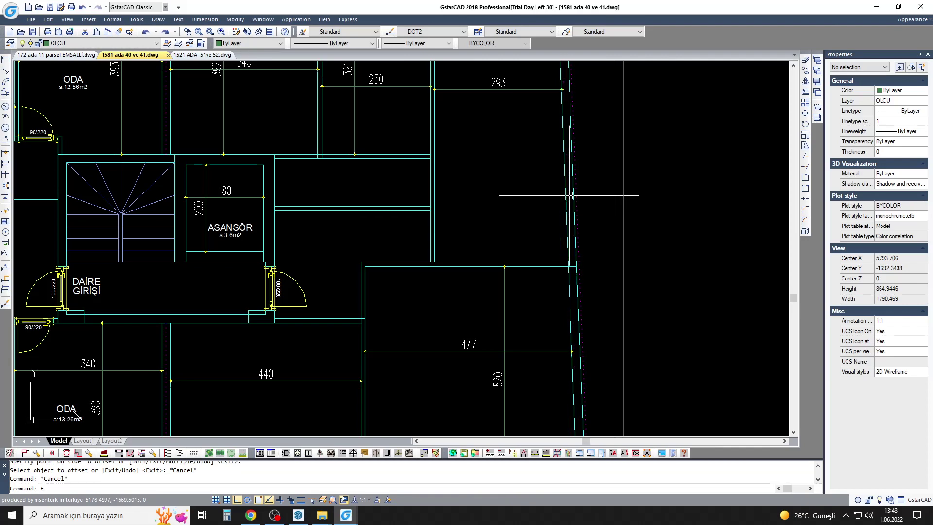
key(BackSpace)
text(tr)
key(Return)
click(569, 196)
click(397, 237)
key(Return)
text(f)
key(Return)
scroll(387, 210, up, 2)
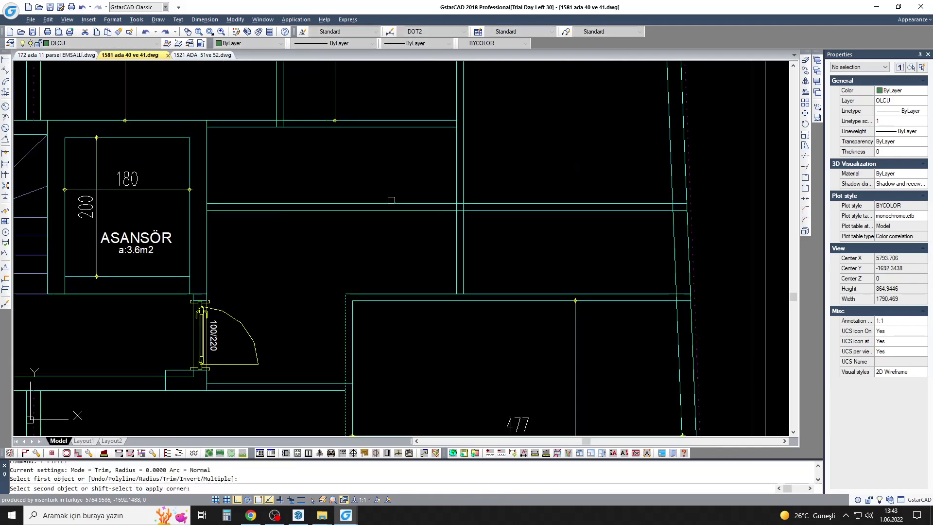
click(394, 210)
key(Escape)
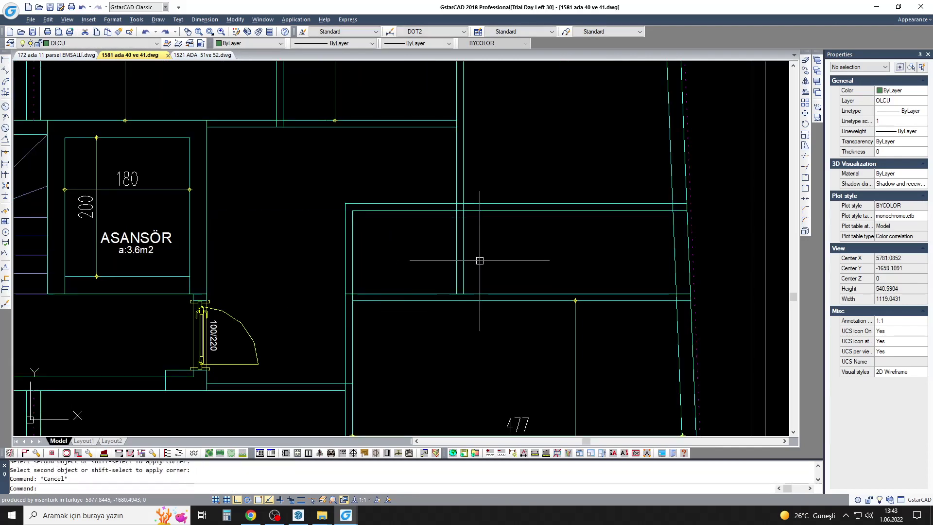
middle_drag(479, 261, 418, 280)
text(TR)
scroll(422, 242, down, 2)
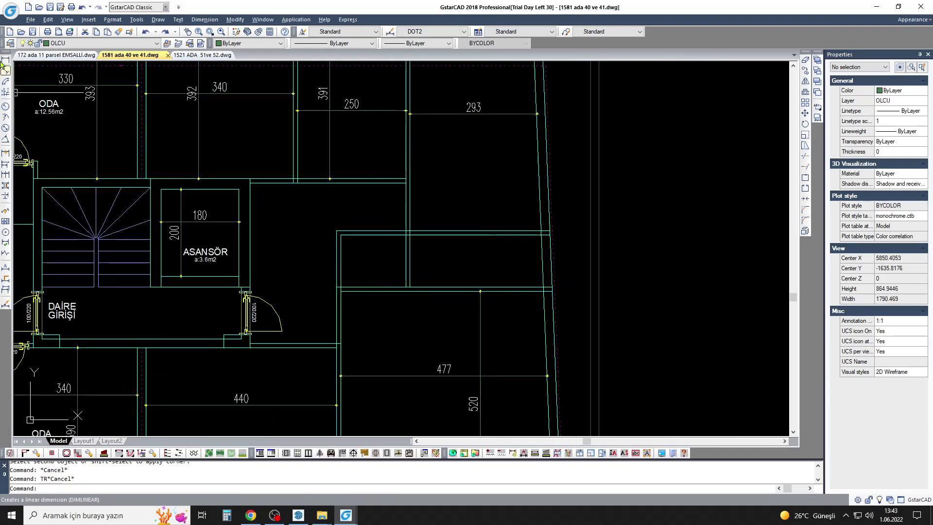
Step: Add vertical linear dimensions of 110 and 511 for the new space and room
click(6, 59)
scroll(369, 233, up, 2)
click(368, 177)
click(369, 253)
click(369, 232)
scroll(369, 232, down, 2)
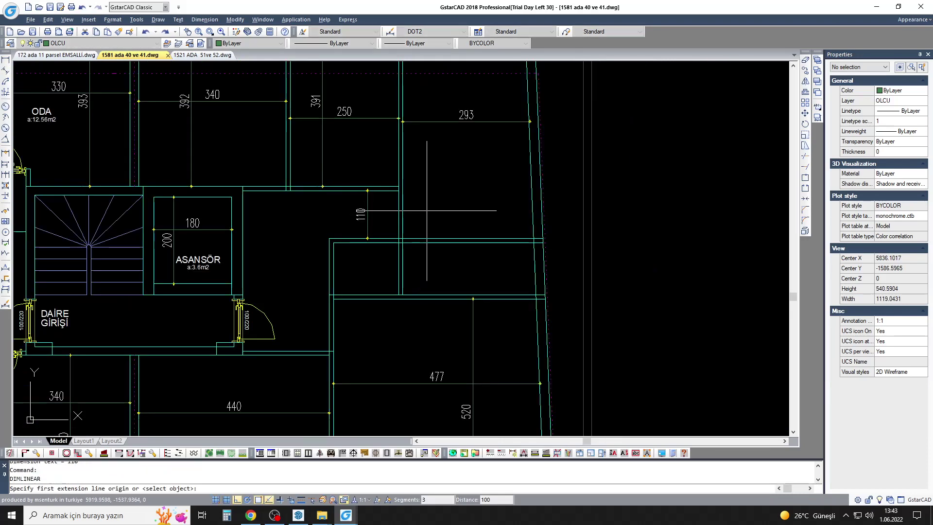
key(Return)
click(432, 152)
scroll(443, 301, up, 2)
click(425, 359)
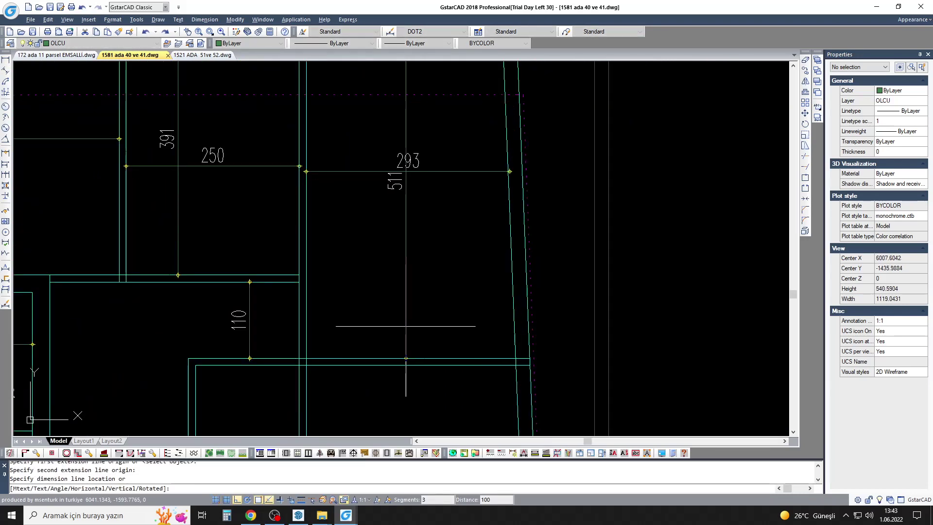
click(391, 194)
scroll(403, 235, down, 1)
key(Escape)
scroll(402, 235, down, 2)
scroll(402, 235, up, 1)
Step: Move the vertical wall line 120 to place the partition
middle_drag(402, 235, 414, 217)
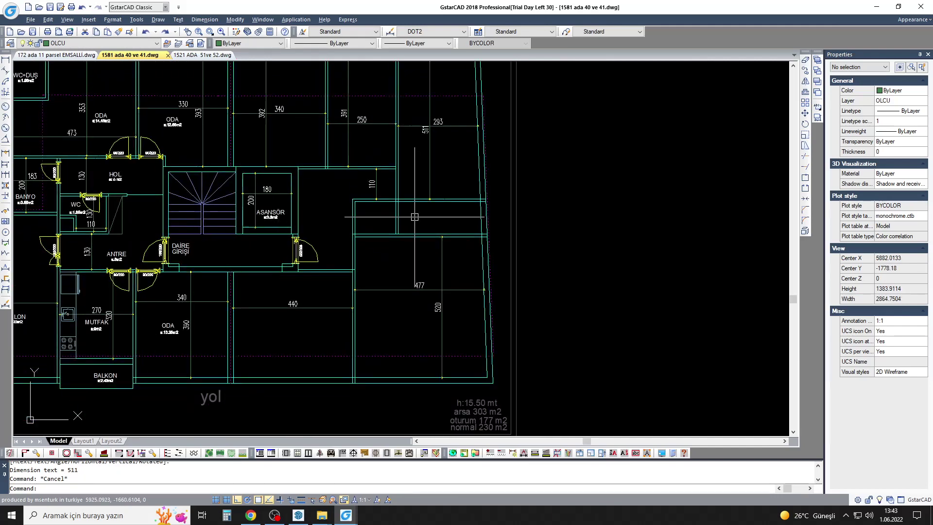
scroll(419, 221, up, 4)
key(Return)
click(563, 219)
key(Return)
click(533, 240)
text(120)
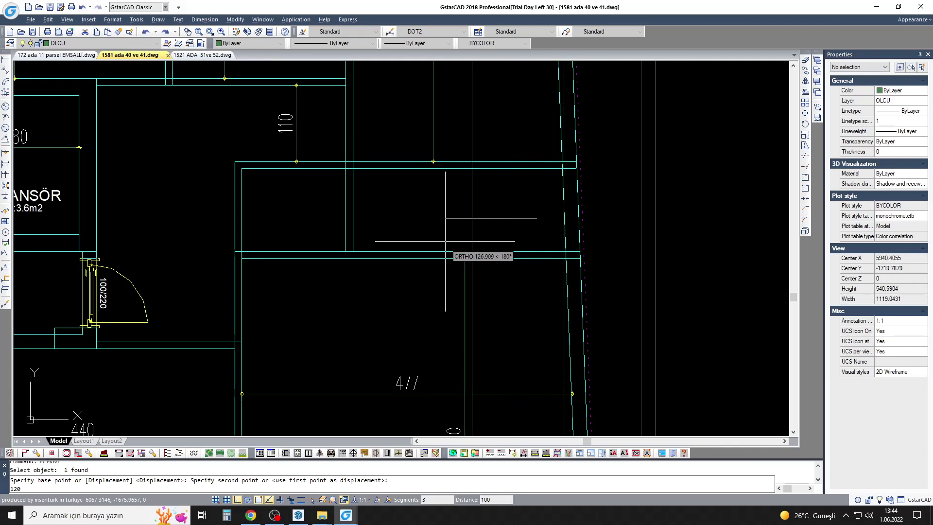
key(Return)
middle_drag(445, 241, 415, 260)
Step: Offset the moved partition line 10, trim overhangs, and match line properties
text(o)
key(Return)
text(10)
key(Return)
key(Return)
drag(461, 146, 435, 160)
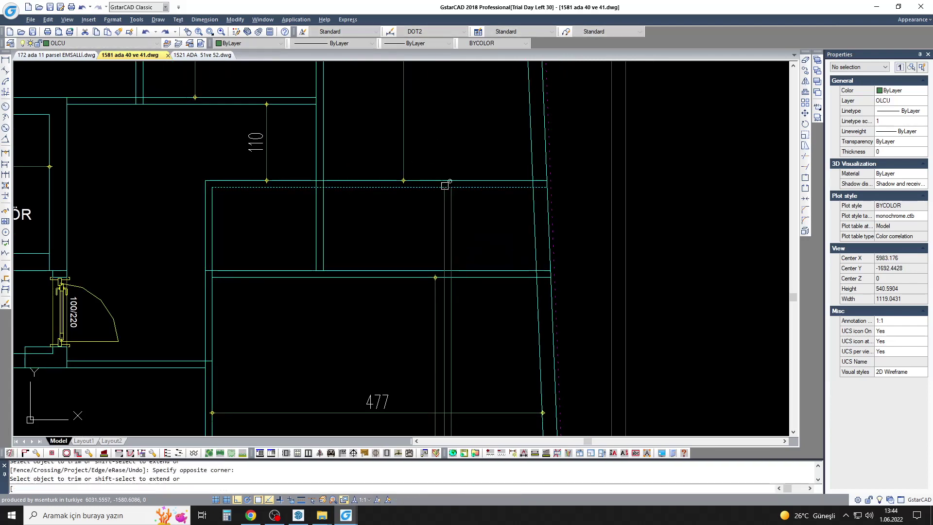
key(Escape)
text(ma)
key(Return)
click(389, 270)
scroll(383, 243, down, 2)
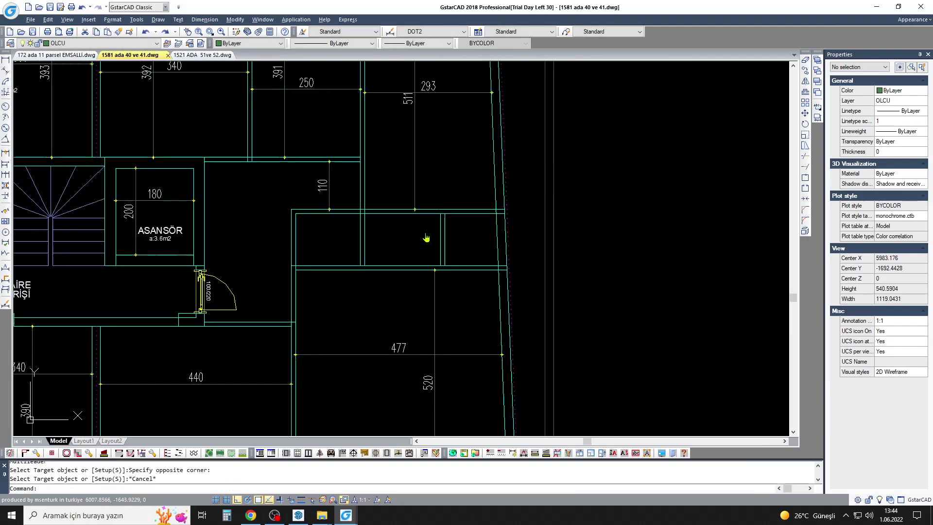
Step: Stretch the wall strip by 20 units using a crossing window
scroll(609, 194, up, 2)
text(s)
key(Return)
click(655, 205)
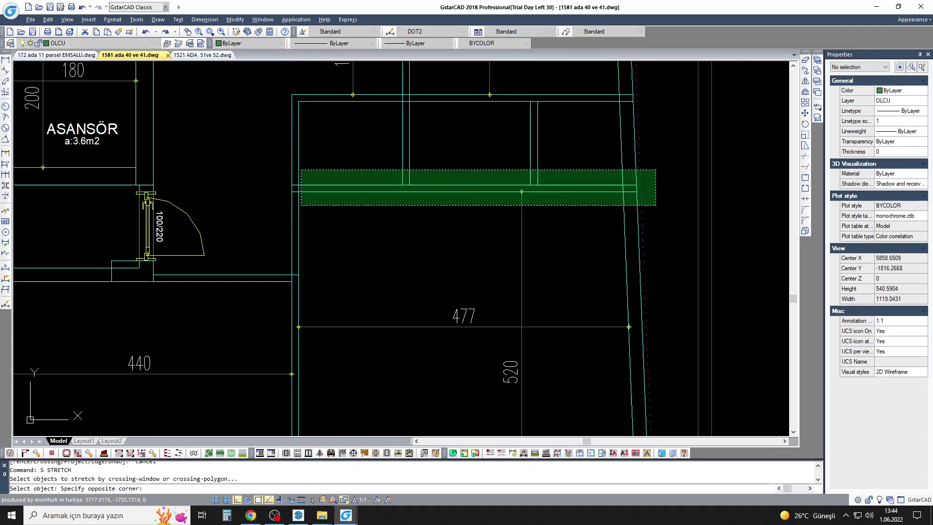
click(271, 169)
key(Return)
scroll(323, 210, down, 2)
click(380, 210)
text(20)
key(Return)
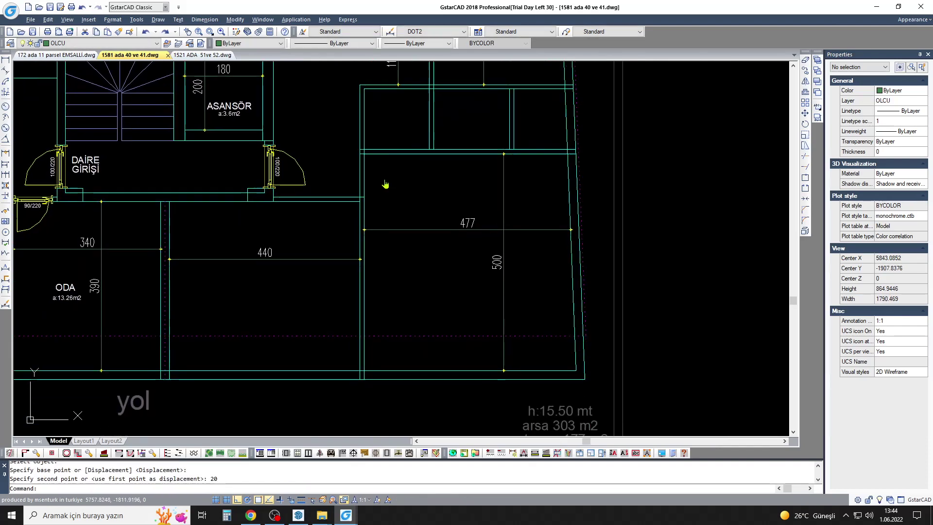
click(5, 70)
scroll(354, 159, up, 2)
text(100)
Step: Dimension the depths of two rooms as 140, including the 150 room
key(Return)
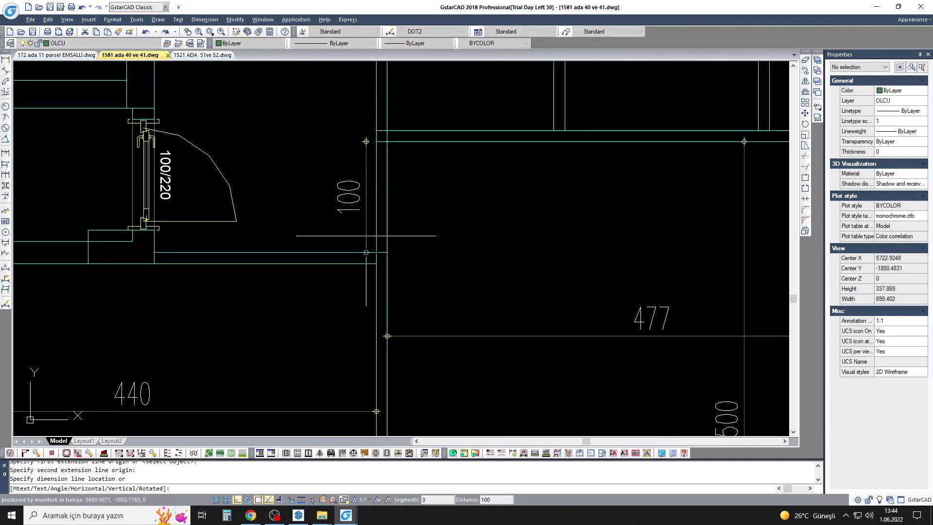
scroll(410, 209, down, 2)
key(Escape)
key(Return)
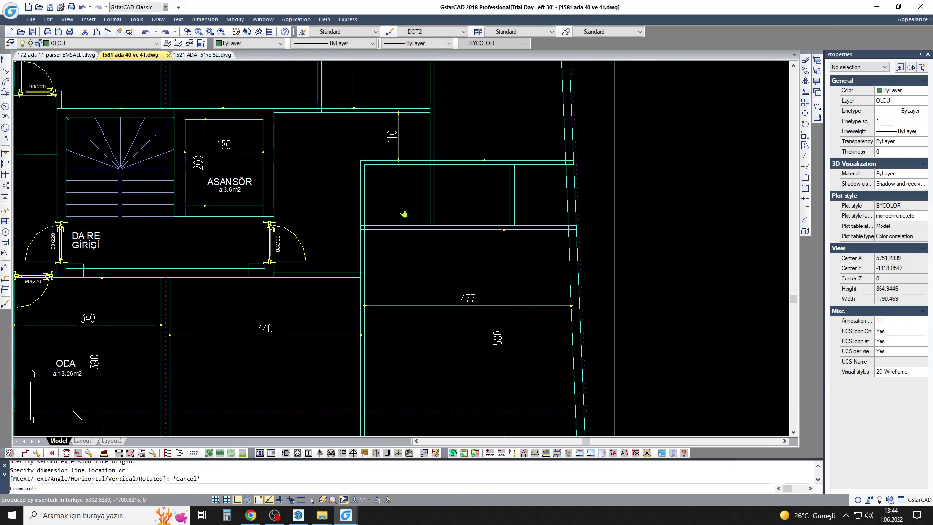
scroll(412, 209, up, 1)
click(462, 169)
click(462, 266)
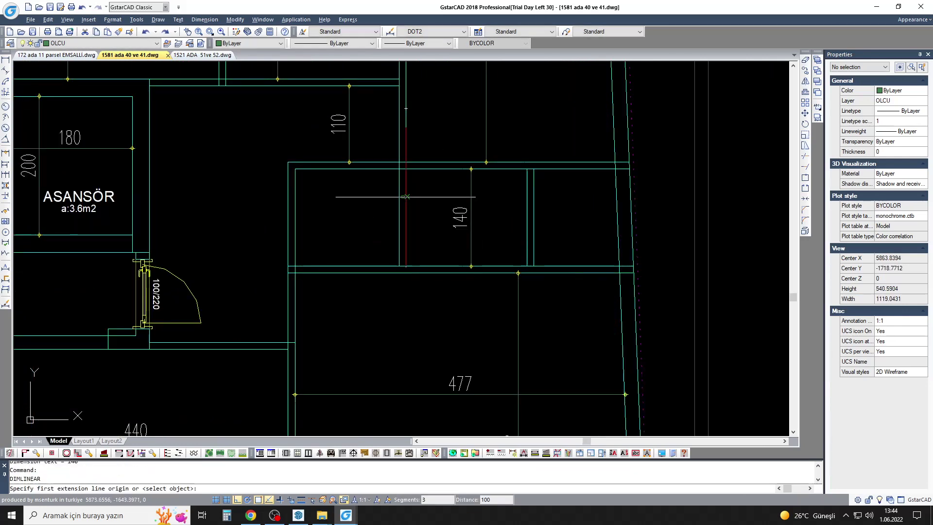
click(471, 218)
key(Return)
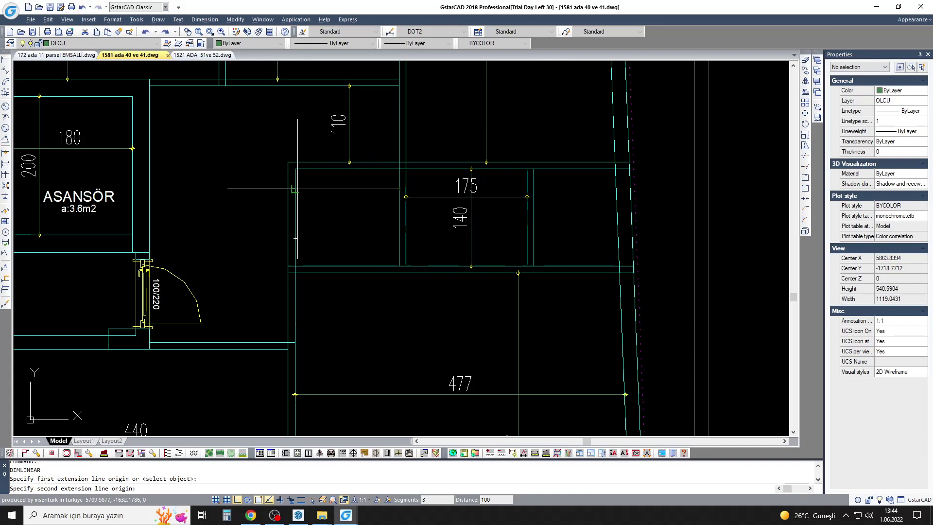
click(326, 266)
click(323, 228)
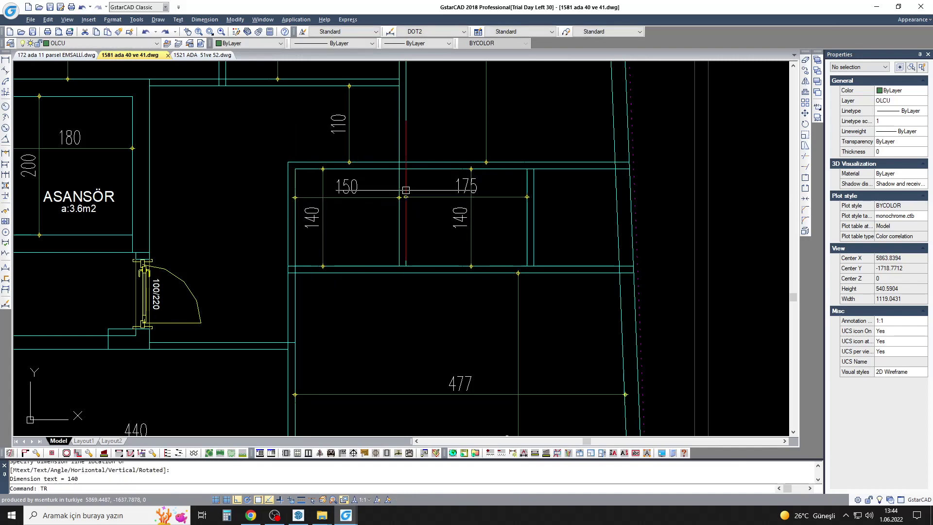
Step: Stretch the dividing wall between the two rooms by 50
scroll(415, 332, up, 3)
scroll(414, 332, down, 2)
key(Escape)
text(S)
key(Return)
drag(407, 403, 382, 157)
key(Return)
click(366, 258)
text(50)
key(Return)
key(Escape)
Step: Try trimming walls around the stairwell and lift area, then cancel the trim
scroll(342, 248, down, 2)
middle_drag(373, 247, 404, 255)
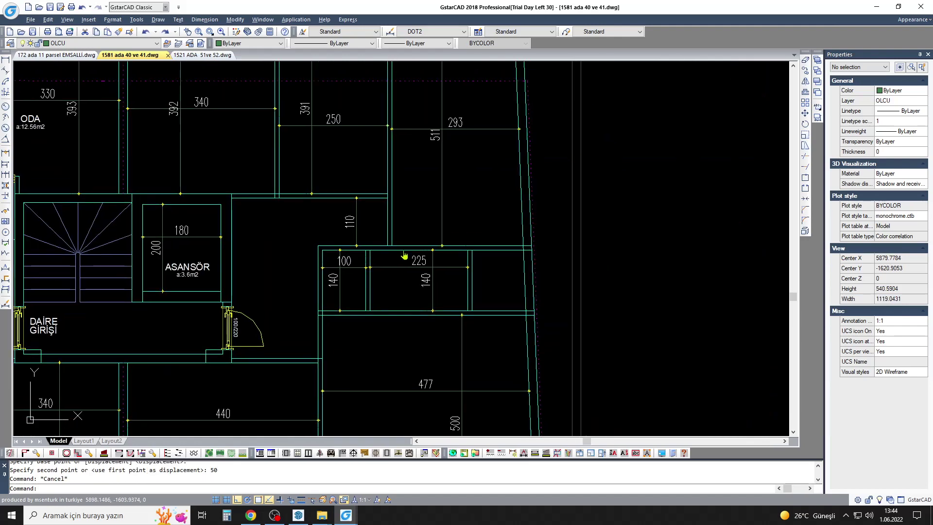
scroll(454, 210, up, 2)
text(tr)
key(Return)
key(Return)
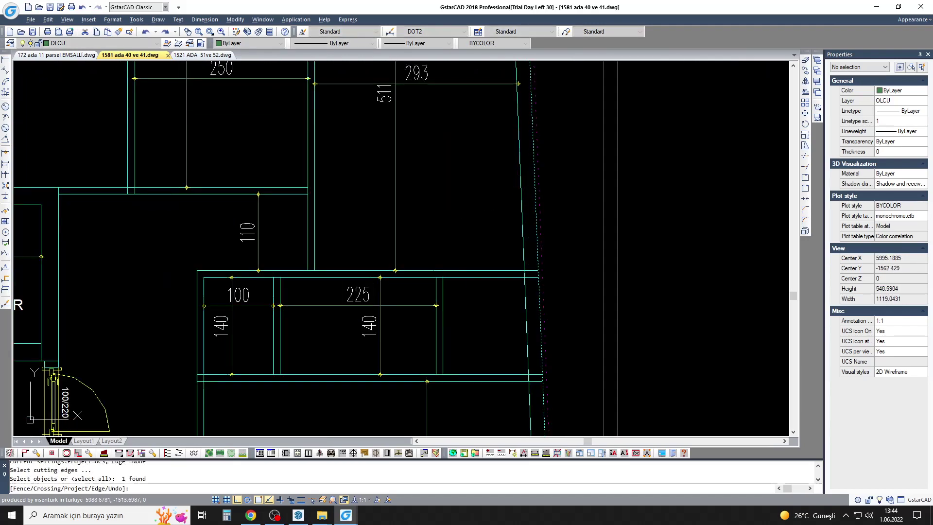
scroll(448, 342, down, 2)
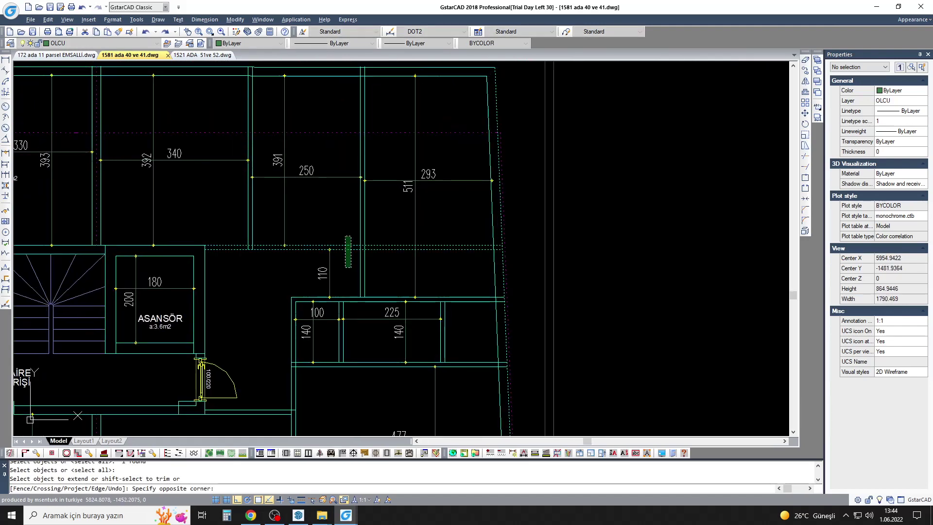
middle_drag(343, 267, 369, 221)
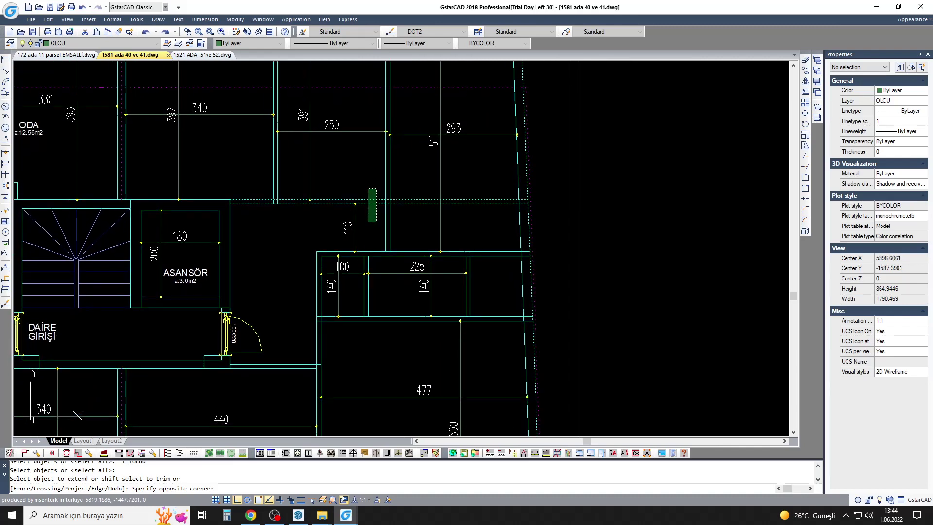
click(368, 222)
key(Escape)
Step: Erase the two stray vertical lines near the lift
scroll(362, 205, up, 4)
scroll(358, 192, up, 3)
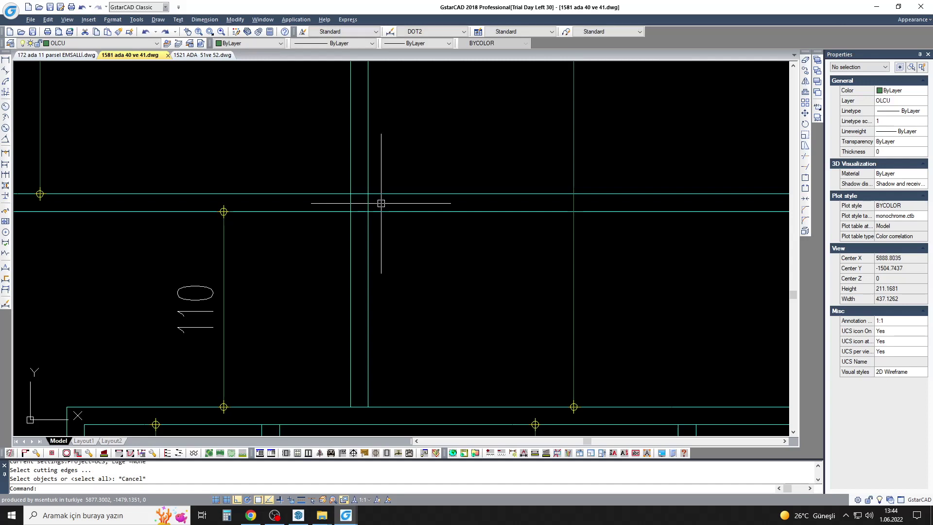
scroll(359, 189, down, 5)
text(e)
key(Return)
text(e)
key(Return)
click(384, 207)
click(342, 228)
Step: Attempt a trim of lines against the wall edge, then cancel it
key(Return)
click(478, 233)
key(Return)
click(518, 249)
key(Escape)
middle_drag(510, 294, 501, 231)
scroll(469, 146, down, 3)
scroll(382, 213, up, 3)
Step: Dimension the narrow space beside the 225 room as 117 wide and 260 deep
click(6, 59)
middle_drag(534, 117, 509, 186)
key(Escape)
key(Return)
click(502, 218)
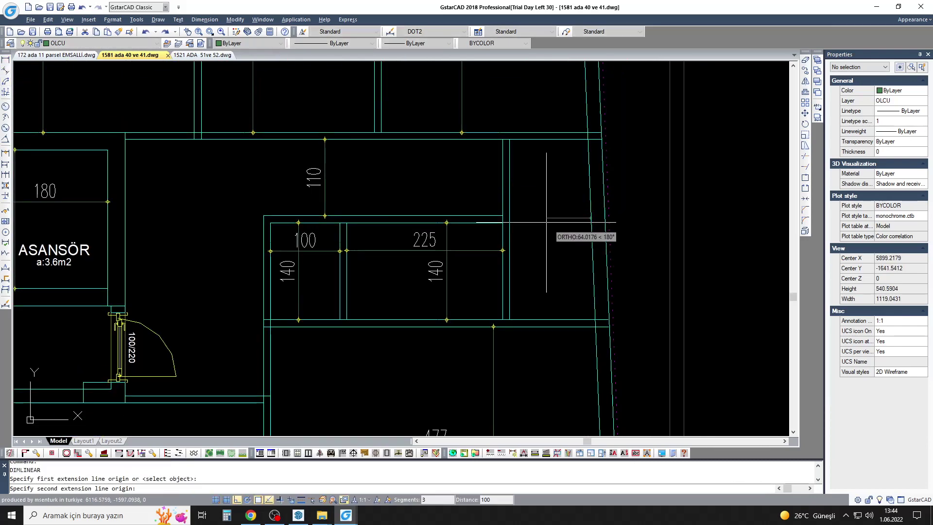
click(549, 206)
key(space)
click(509, 139)
click(509, 320)
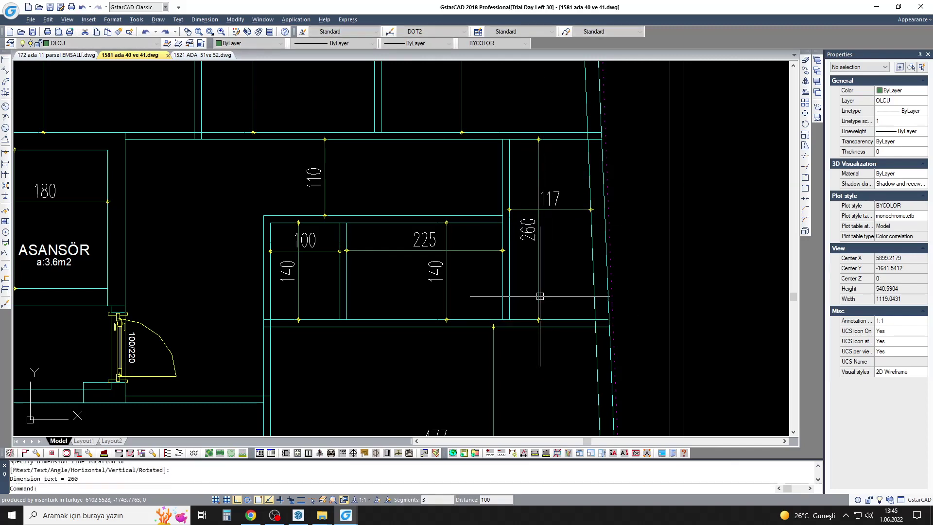
click(538, 229)
Step: Grip-edit the width dimension from 117 to 120
click(575, 206)
click(591, 215)
key(Escape)
key(Escape)
scroll(435, 252, down, 2)
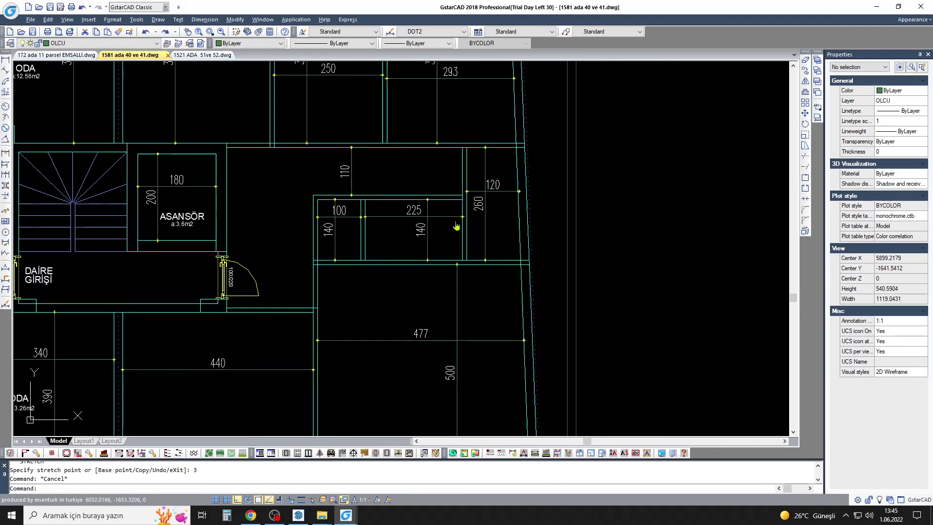
scroll(435, 252, down, 1)
scroll(369, 268, down, 1)
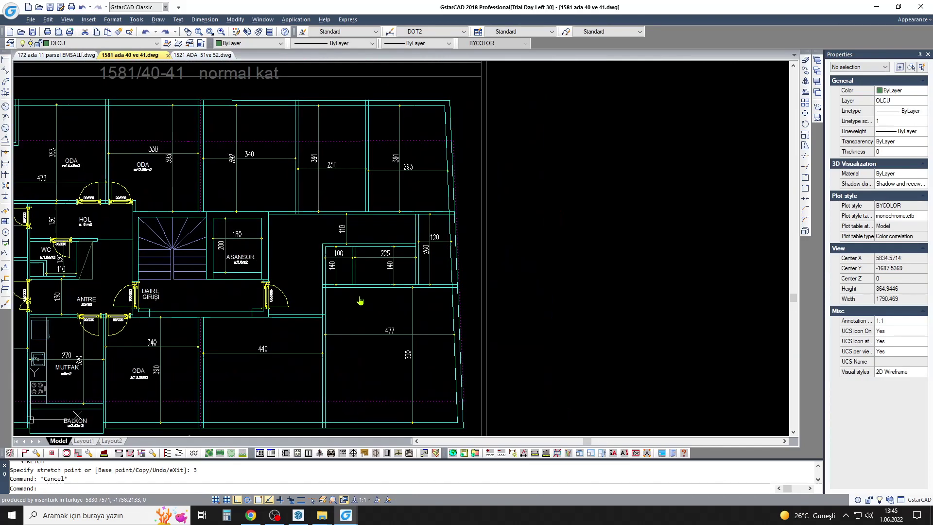
Step: Cancel an area label and bring the ODA room and lift area into view
click(103, 453)
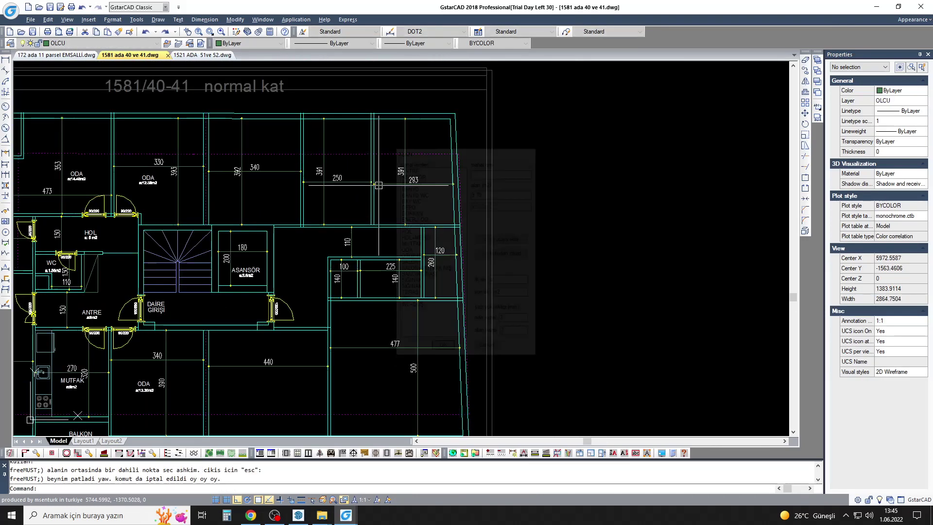
key(Escape)
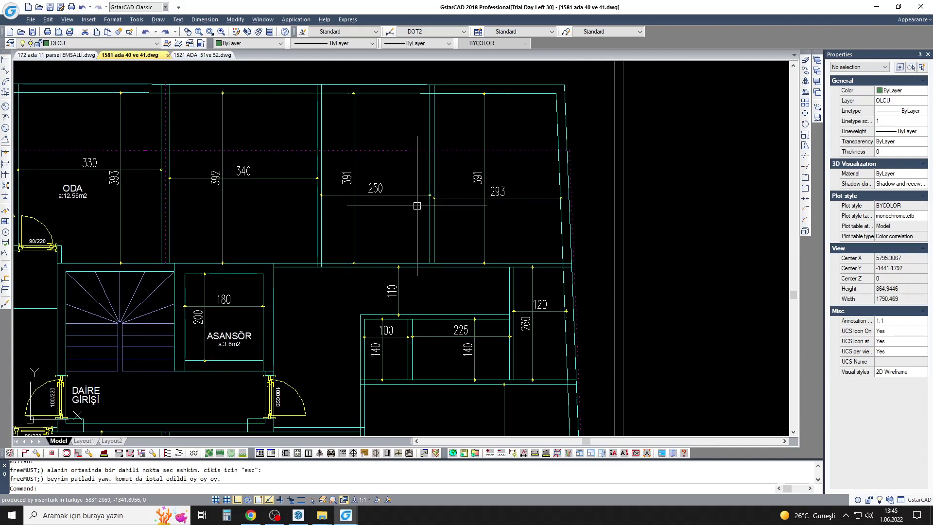
mouse_move(331, 256)
middle_down()
mouse_move(354, 220)
mouse_move(367, 227)
middle_up()
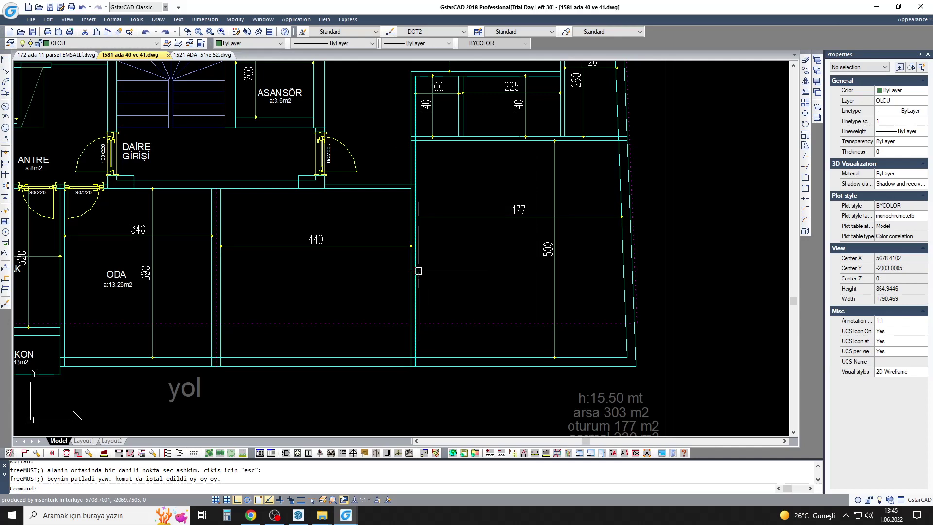
scroll(408, 260, down, 2)
scroll(375, 252, up, 2)
text(M)
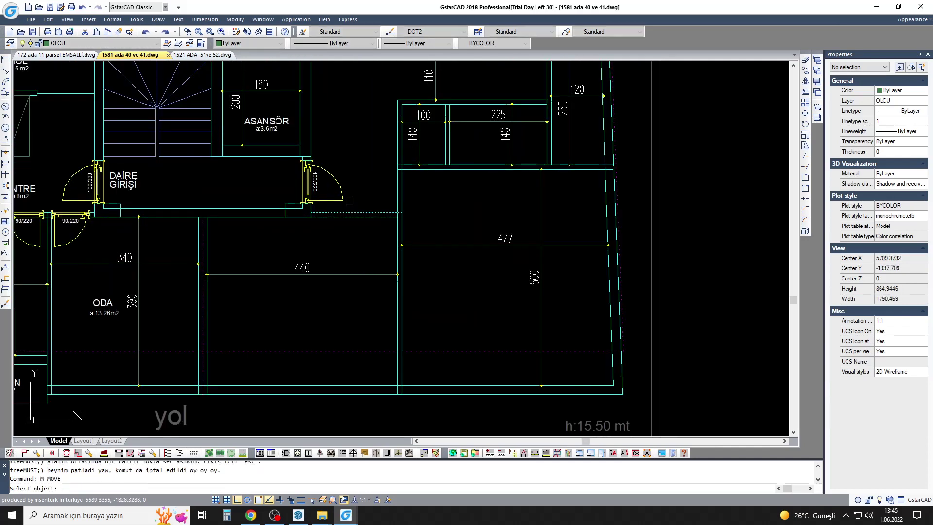
scroll(369, 234, up, 2)
Step: Fillet the two corridor wall lines to close their corner
text(l)
key(Return)
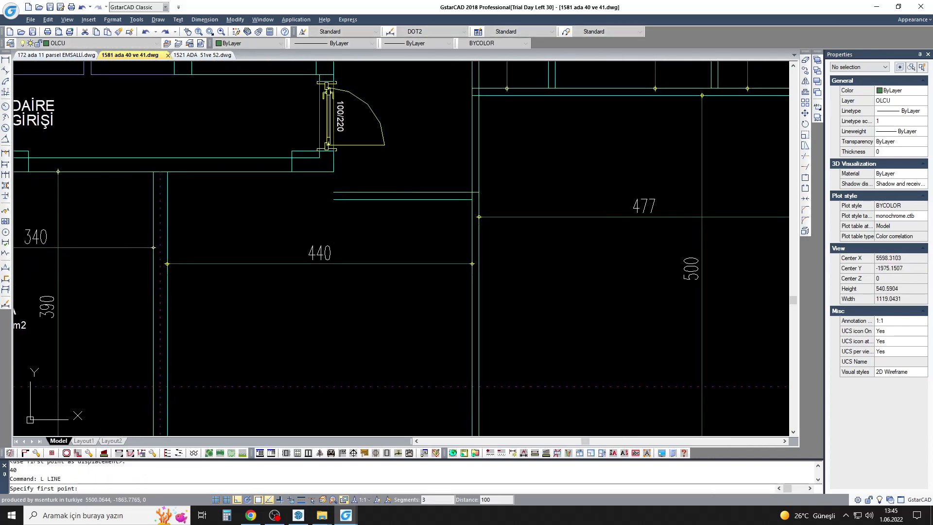
key(Escape)
text(f)
key(Return)
click(333, 209)
scroll(326, 194, up, 1)
click(362, 201)
scroll(364, 219, down, 4)
scroll(371, 243, down, 4)
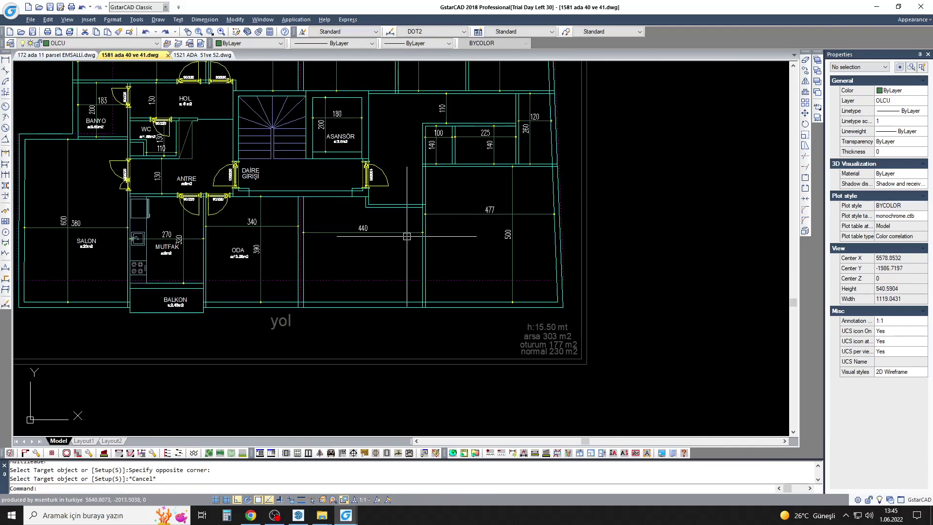
scroll(398, 250, down, 1)
key(Escape)
scroll(411, 237, up, 2)
Step: Stretch the dividing wall right of the stairwell by 40 units
middle_drag(370, 286, 419, 254)
scroll(394, 275, down, 2)
scroll(397, 278, up, 1)
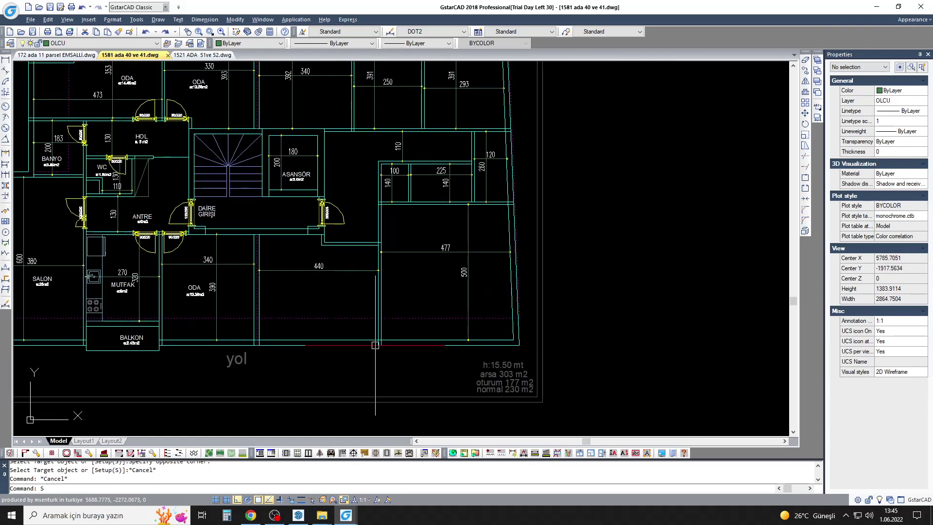
text(s)
key(Return)
click(387, 358)
scroll(378, 306, up, 2)
click(364, 128)
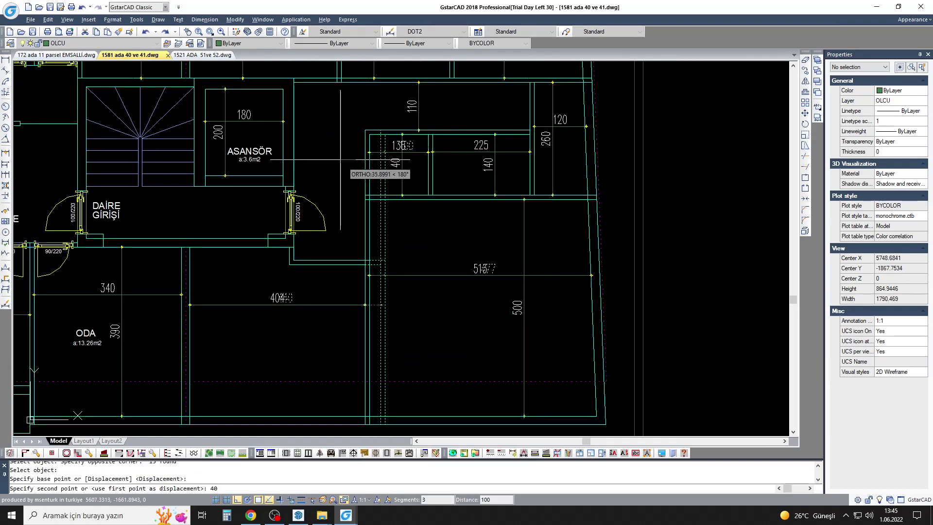
key(Return)
middle_drag(450, 129, 427, 150)
Step: Stretch the small-room walls by 40 units and 5 units
key(Return)
click(427, 149)
text(40)
key(Return)
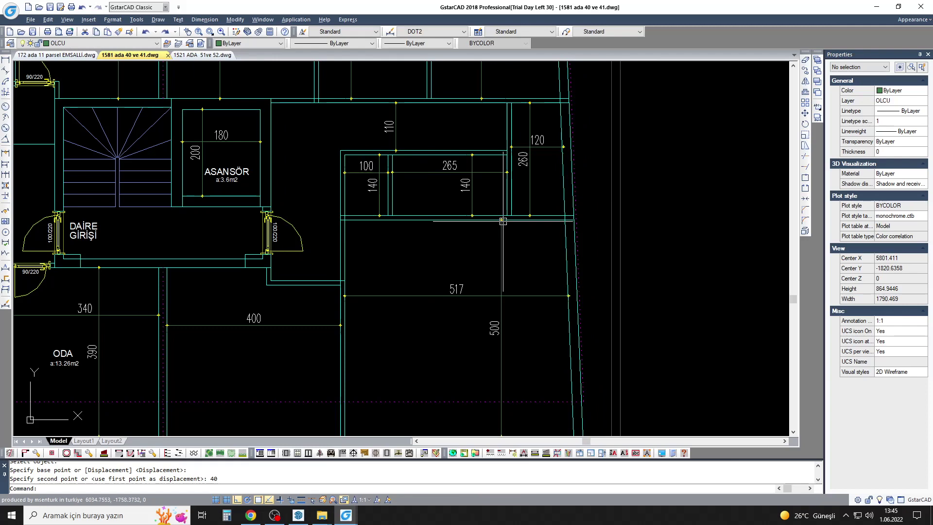
middle_drag(417, 230, 350, 270)
click(458, 180)
click(426, 283)
text(5)
scroll(433, 111, down, 3)
scroll(381, 204, up, 3)
Step: Offset the ODA room's step line 30 downward and extend it to the left wall
middle_drag(353, 226, 381, 204)
text(o)
key(Return)
text(30)
click(386, 272)
key(Return)
text(ex)
key(Return)
key(Return)
click(362, 286)
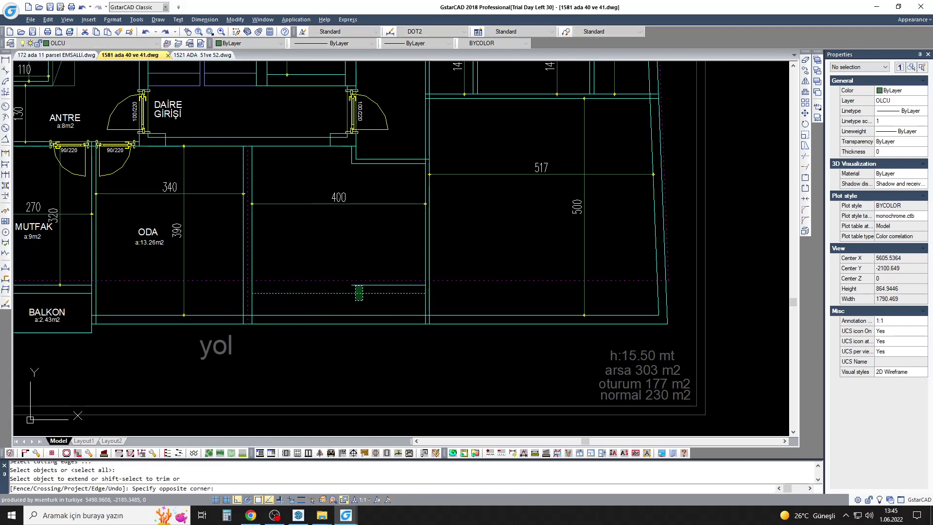
click(357, 285)
key(Escape)
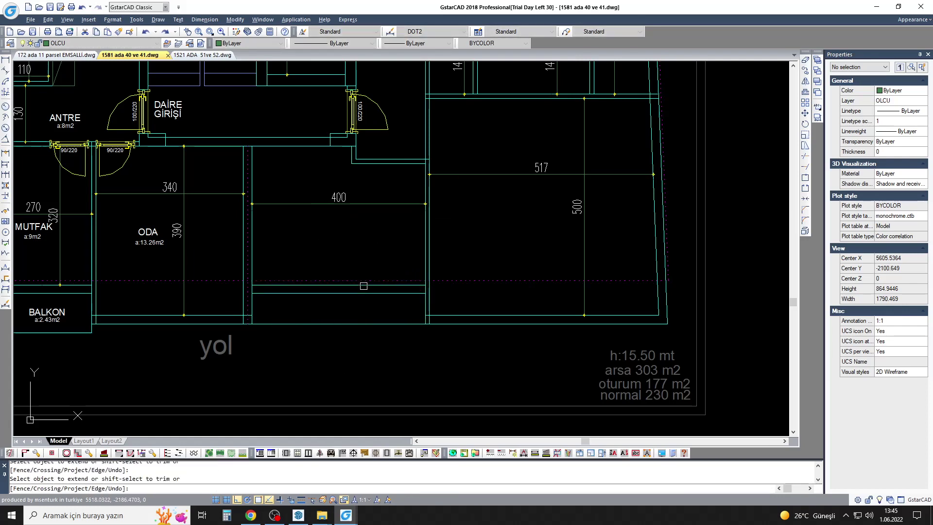
Step: Fillet the ODA room's vertical wall with the second line to close the corner
middle_drag(341, 338, 377, 301)
text(f)
key(Return)
scroll(293, 292, up, 2)
click(284, 274)
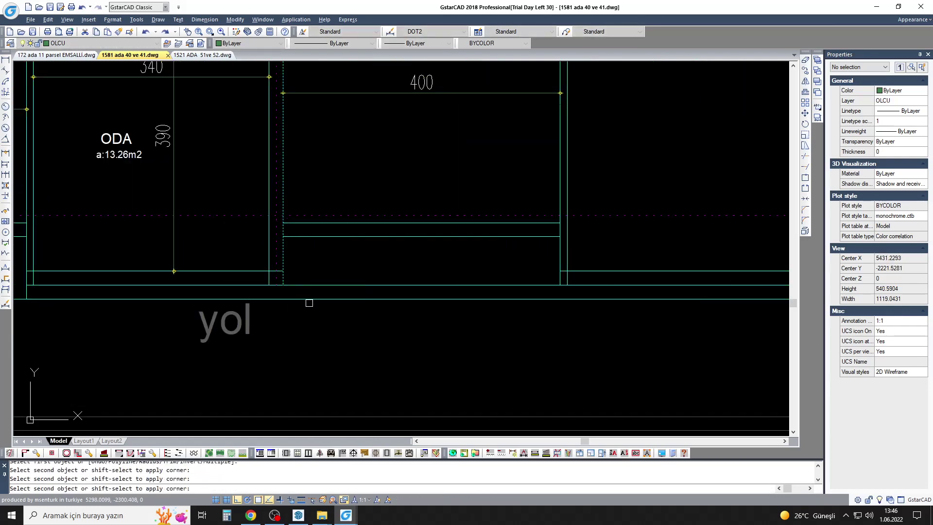
click(598, 281)
scroll(423, 293, down, 3)
key(Escape)
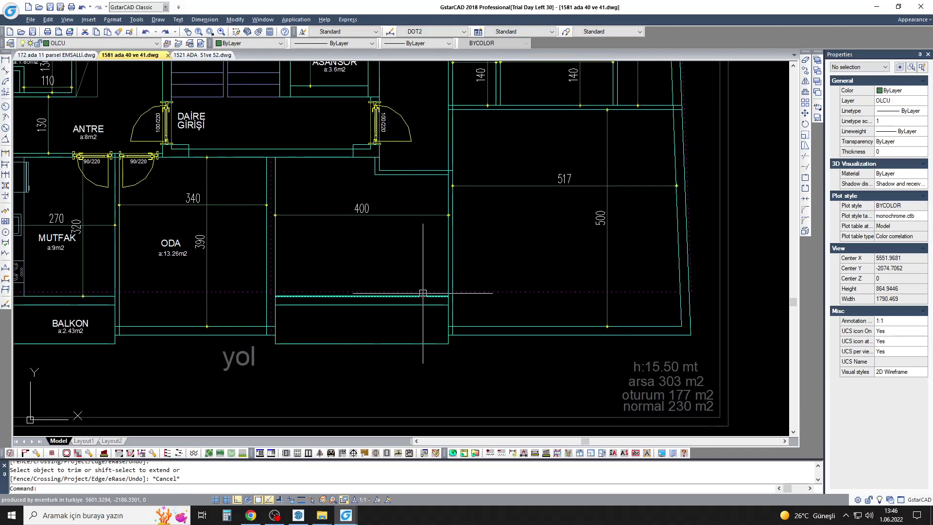
Step: Try a linear dimension and an area label on a room, cancelling both
click(5, 59)
scroll(321, 179, up, 2)
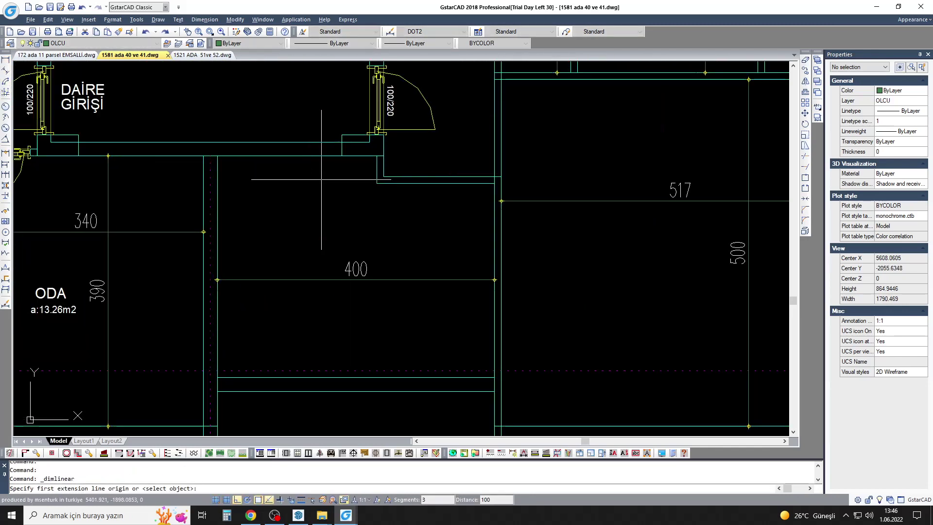
scroll(414, 363, down, 3)
scroll(340, 291, up, 2)
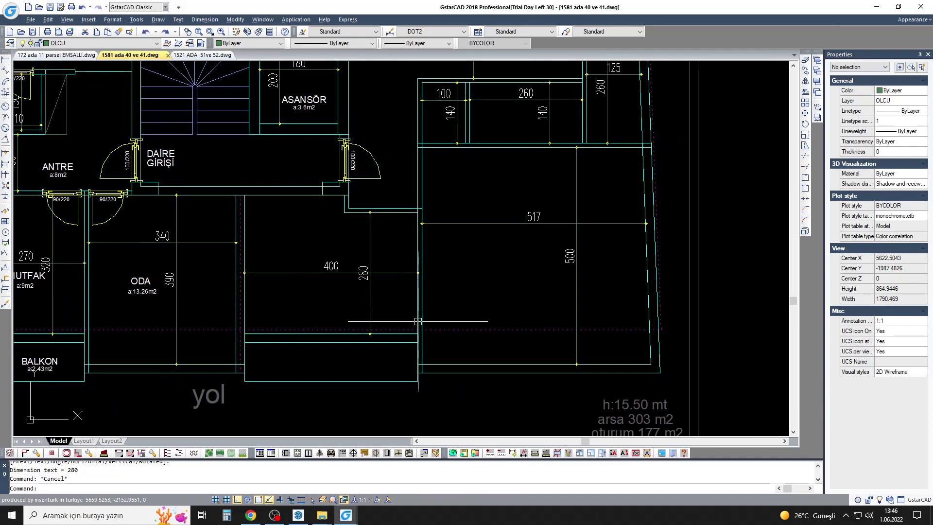
click(104, 453)
click(351, 362)
key(Escape)
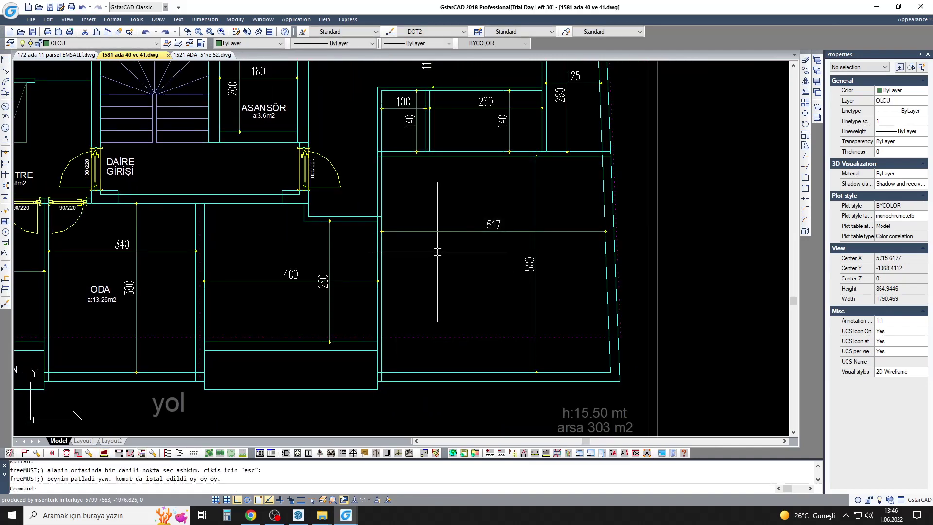
scroll(377, 260, down, 2)
scroll(376, 260, up, 2)
scroll(376, 260, down, 3)
scroll(243, 292, up, 2)
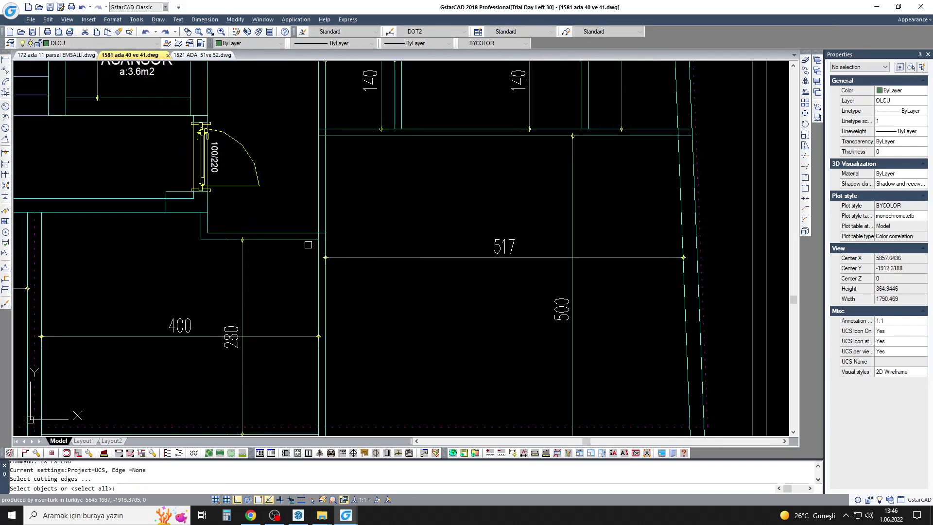
scroll(141, 350, down, 2)
Step: Measure the area of the 400 room with the area label tool
click(104, 453)
click(417, 349)
key(Escape)
scroll(458, 264, down, 3)
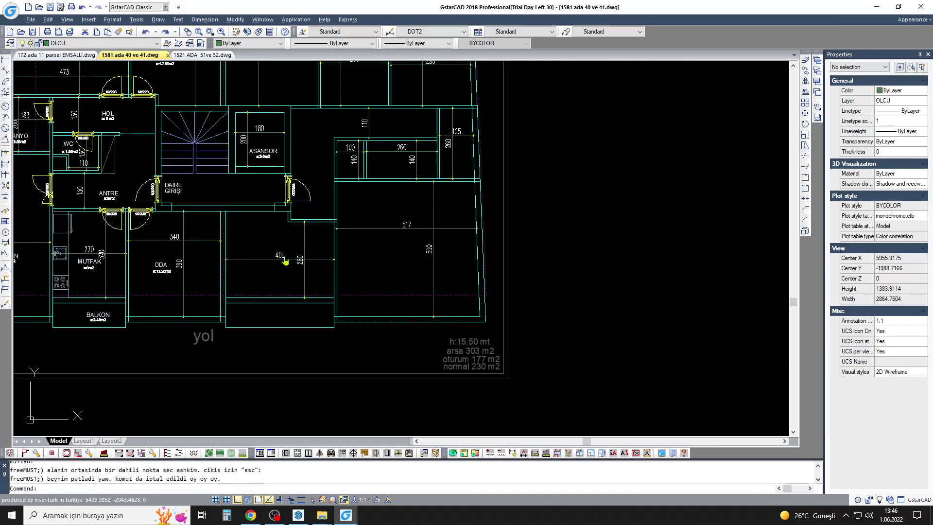
scroll(458, 264, up, 3)
scroll(458, 264, down, 2)
key(Return)
scroll(395, 207, up, 2)
scroll(396, 208, up, 2)
click(256, 235)
Step: Stretch the lower wall by 20 units
key(Escape)
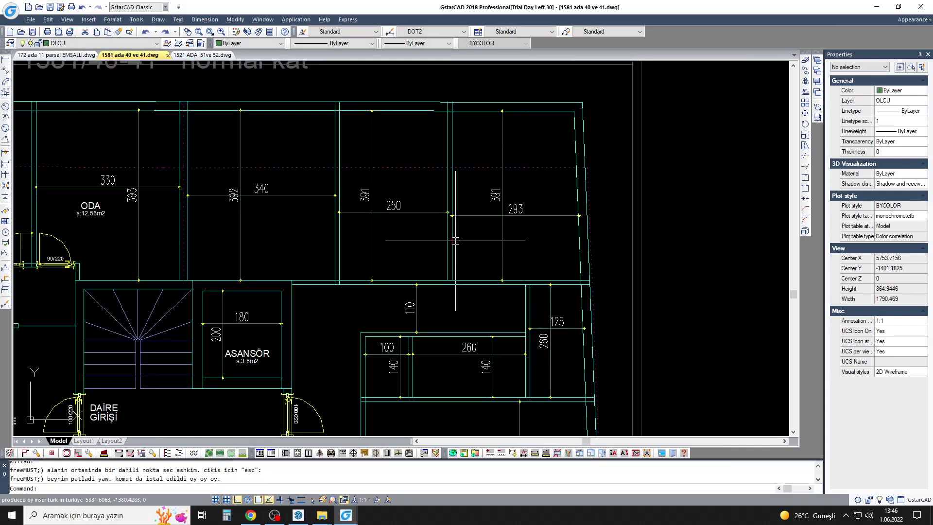
click(617, 233)
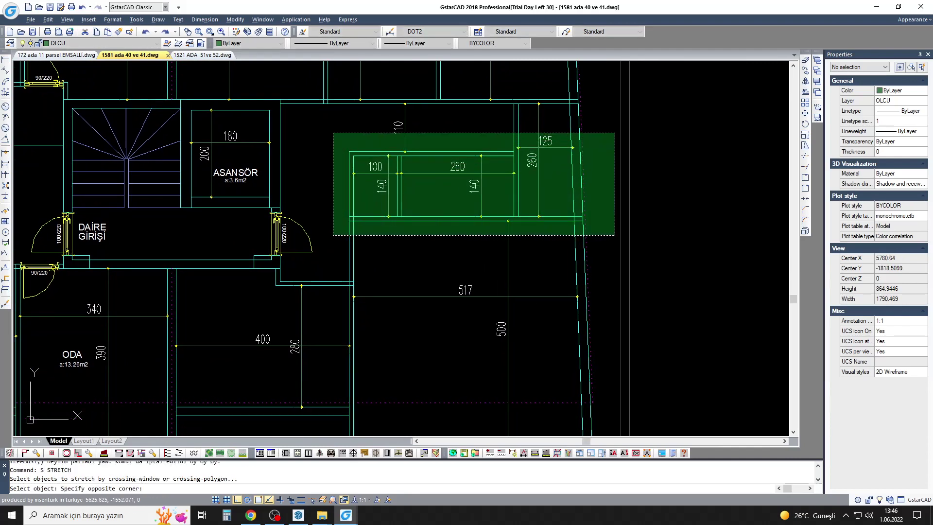
click(334, 140)
key(Return)
click(356, 224)
text(20)
key(Return)
Step: Stretch the small rooms beside the lift by 30 units
middle_drag(356, 201, 366, 305)
text(s)
key(Return)
click(602, 215)
click(265, 192)
click(275, 185)
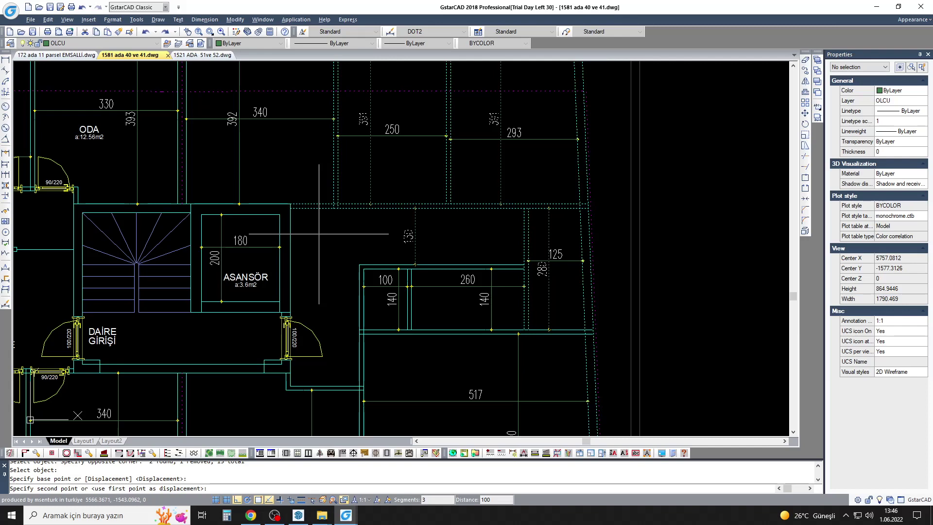
text(30)
key(Return)
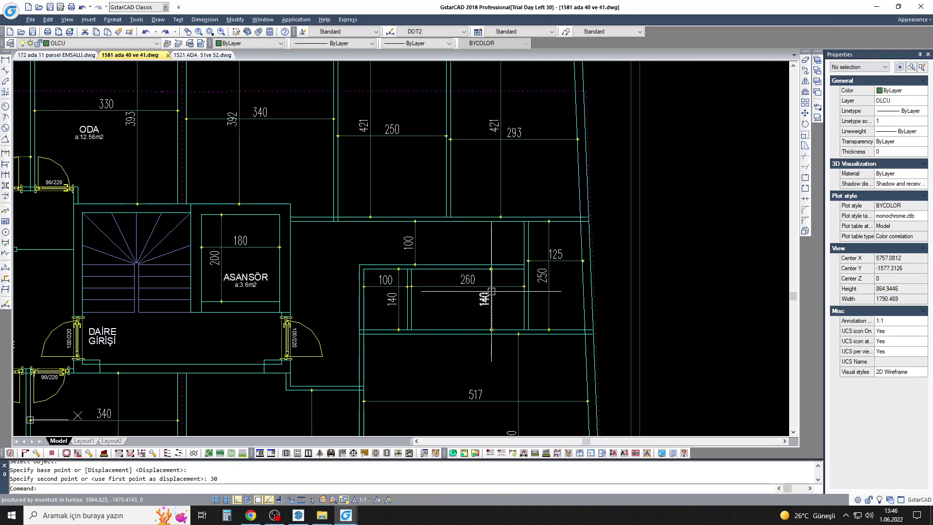
Step: Measure a room's area and begin a linear dimension, then abandon it
click(111, 455)
click(308, 255)
click(5, 59)
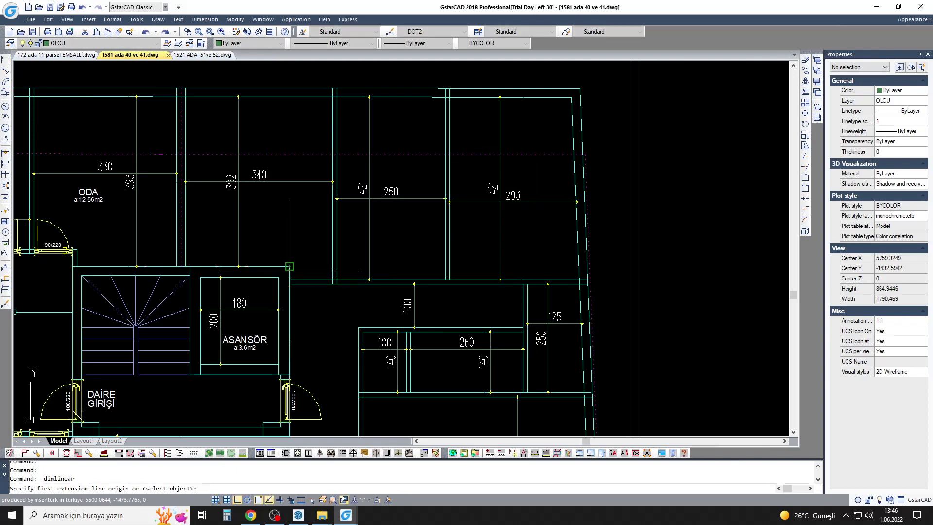
click(289, 267)
scroll(328, 268, up, 2)
scroll(319, 261, down, 2)
text(s)
key(Return)
Step: Shift the 250-wide room's walls and the 250/303 dividing wall 10 units each
drag(427, 97, 374, 260)
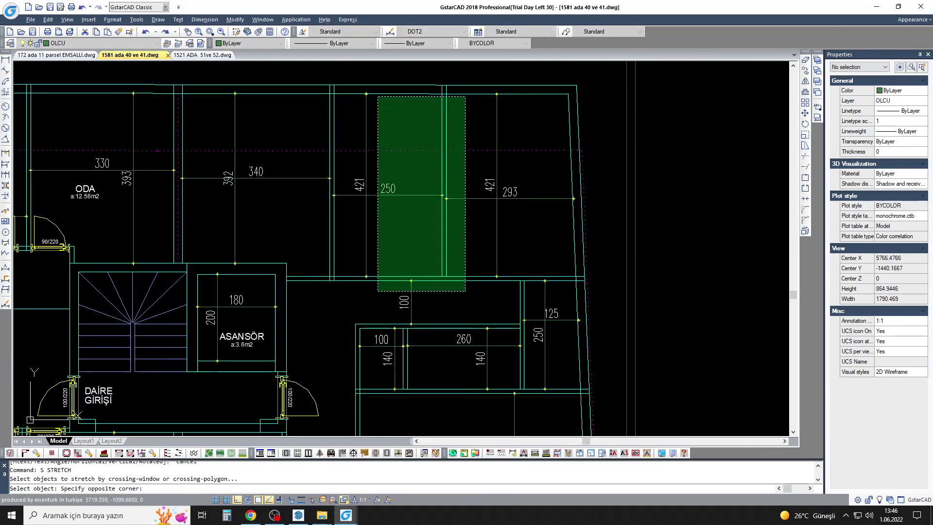
text(10)
key(Return)
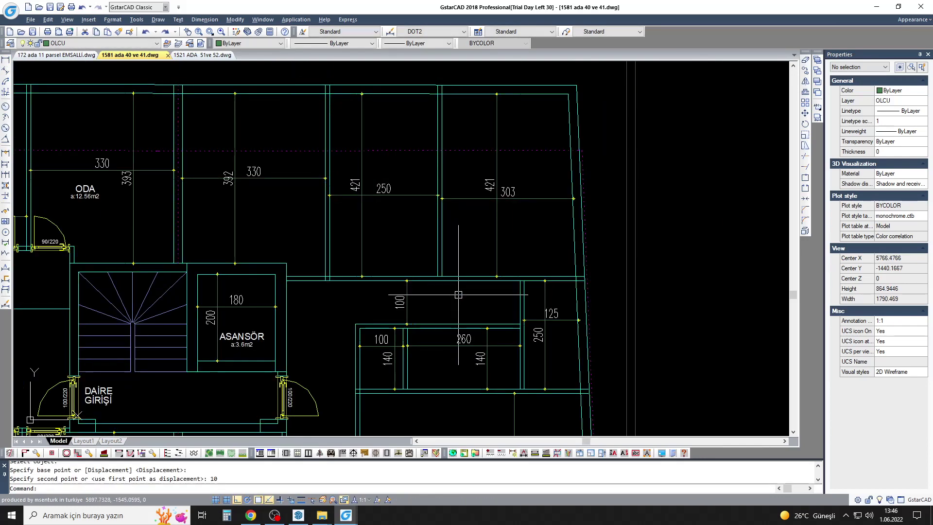
key(s)
key(Return)
drag(454, 296, 430, 69)
key(Return)
text(10)
key(Return)
Step: Pan to the lower rooms and attempt a wall trim, then cancel it
middle_drag(435, 276, 417, 227)
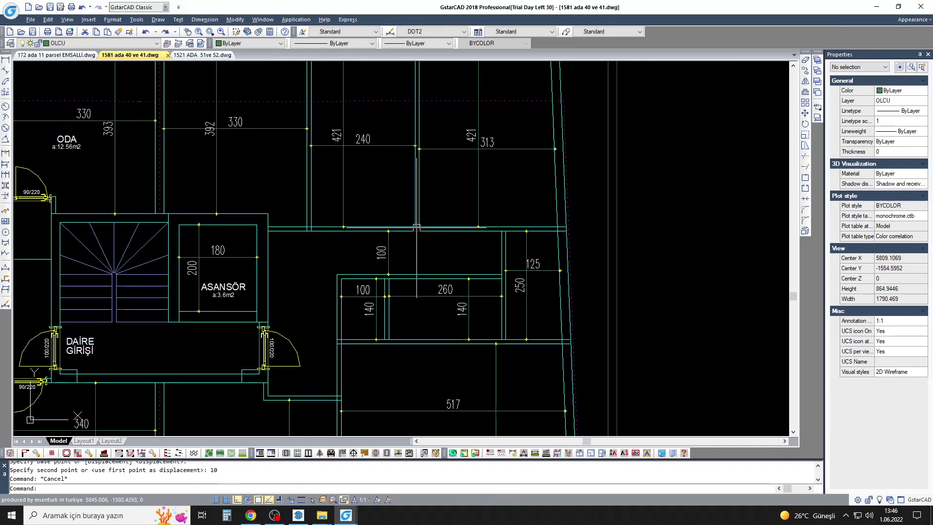
scroll(417, 226, up, 2)
text(tr)
key(Return)
click(430, 234)
key(Escape)
scroll(413, 234, down, 4)
scroll(360, 268, up, 2)
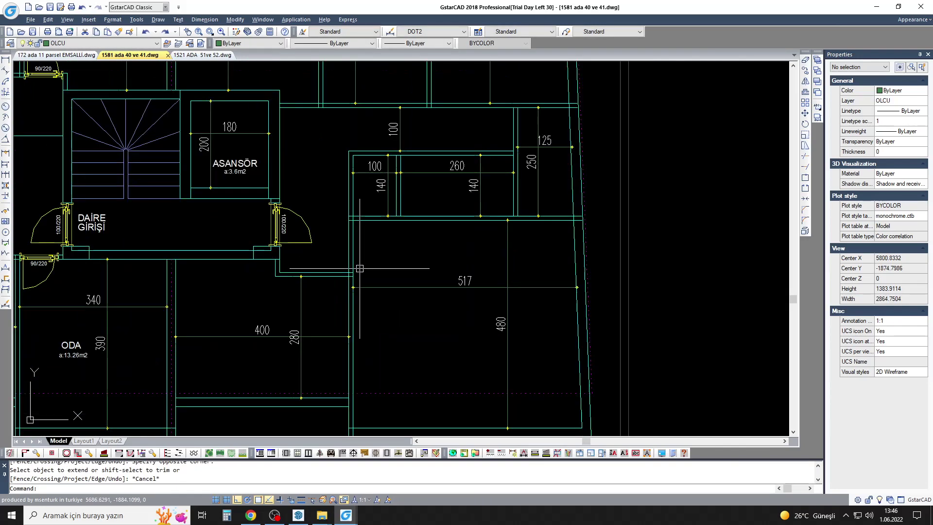
Step: Stretch the wall above the 517 room by 20 units
key(s)
key(Return)
click(600, 235)
click(339, 138)
key(Return)
text(20)
key(Return)
Step: Stretch the horizontal wall above the 120 space by 10 units
middle_drag(416, 142, 388, 187)
key(s)
key(Return)
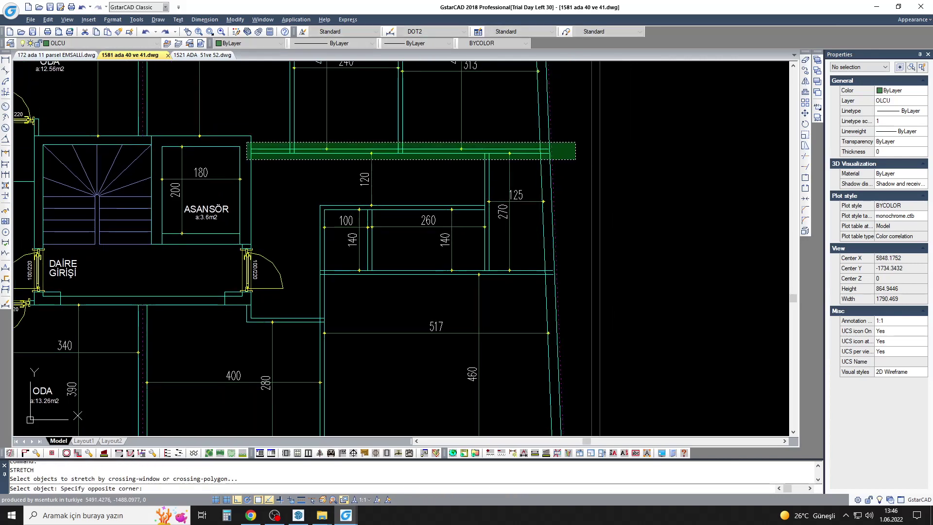
click(575, 159)
key(Return)
text(1)
click(274, 197)
text(10)
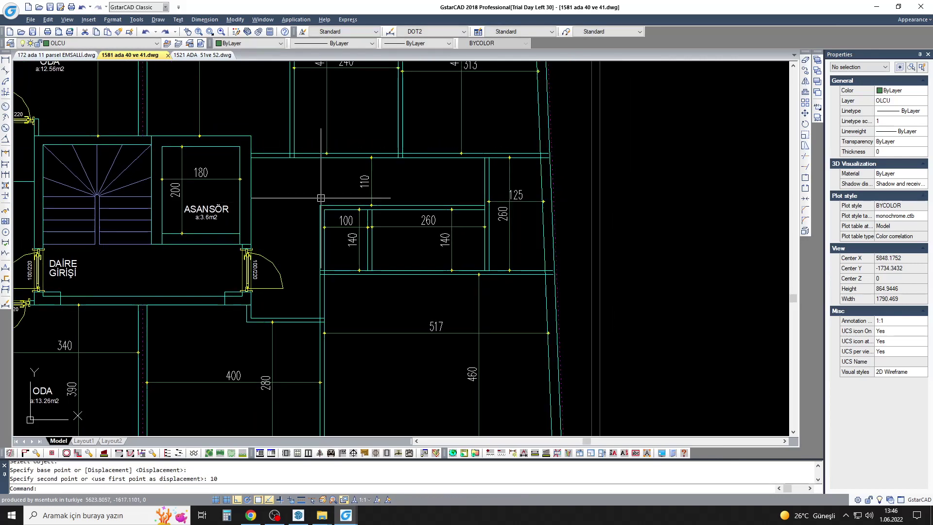
key(Return)
middle_drag(254, 389, 254, 354)
click(104, 453)
middle_drag(412, 327, 444, 252)
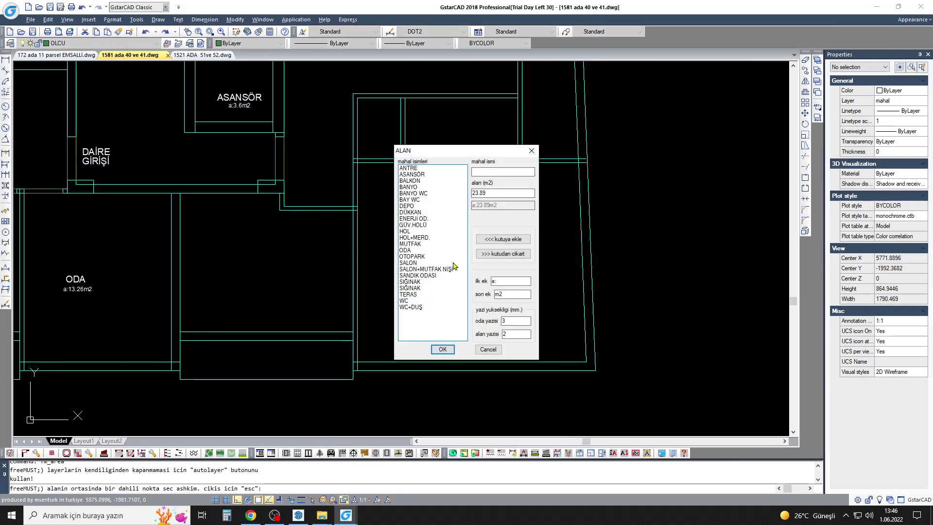
Step: Cancel the area labelling and an unfinished stretch, then zoom in on the plan
key(Escape)
text(s)
key(Return)
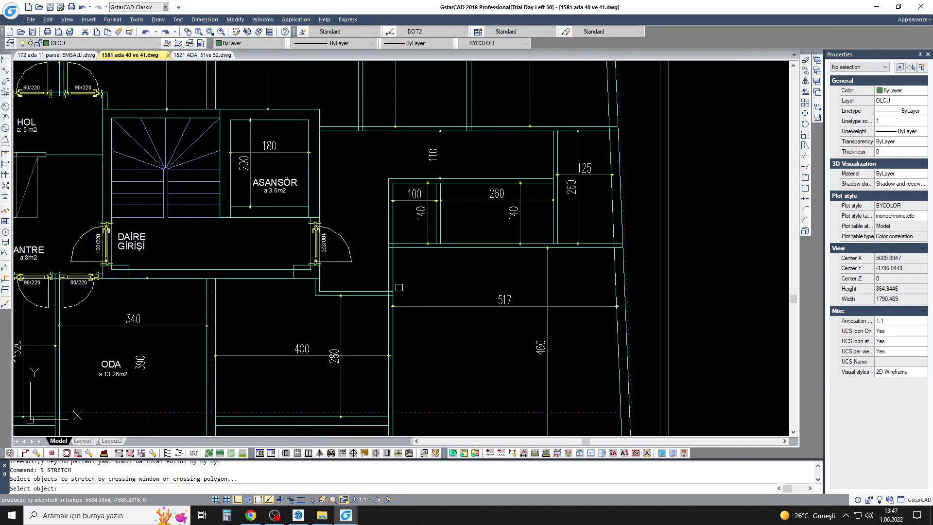
middle_drag(381, 140, 417, 225)
key(Escape)
key(Escape)
scroll(461, 204, up, 2)
scroll(437, 214, up, 2)
Step: Trim a stray wall line near the small rooms and move an item beside the 110 dimension
text(tr)
key(Return)
key(Return)
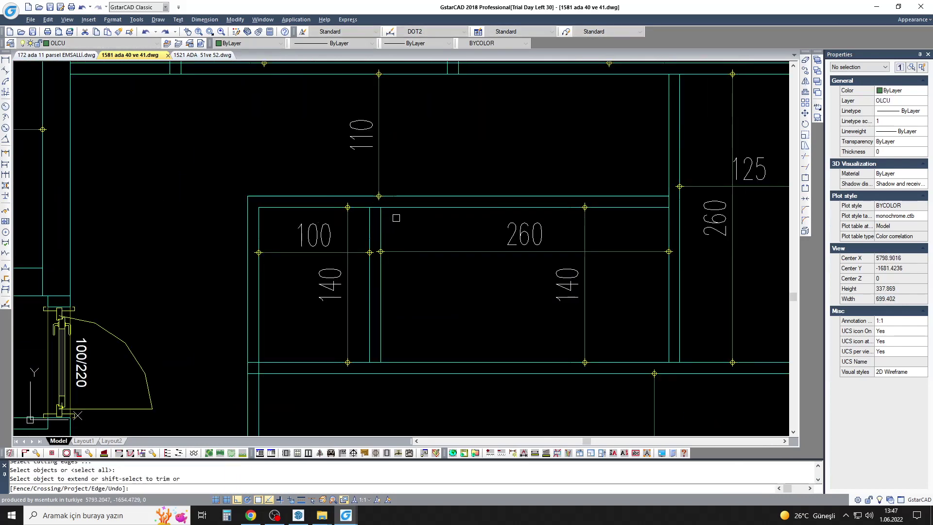
click(397, 218)
scroll(379, 217, down, 3)
text(m)
key(Return)
click(468, 152)
scroll(468, 153, down, 3)
Step: Close the area dialog and pan until the street label and area totals are visible
click(396, 173)
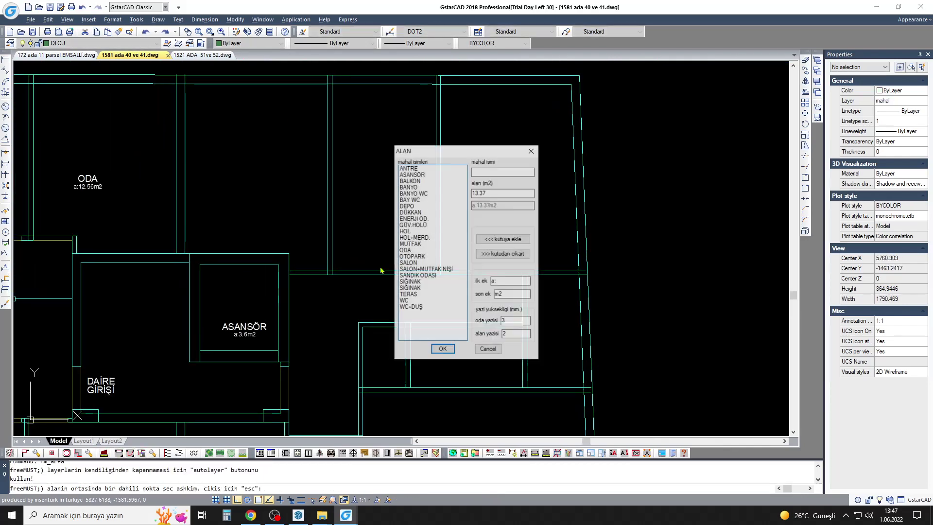
key(Escape)
click(441, 350)
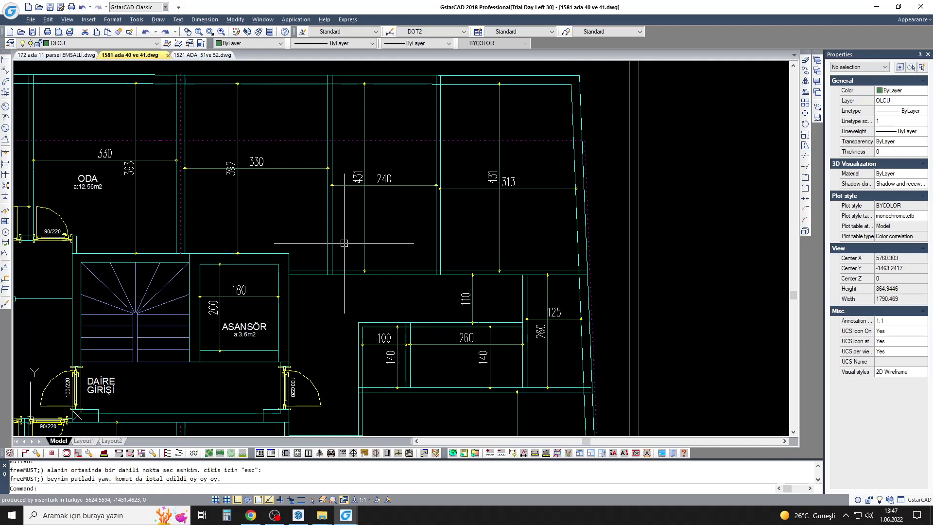
scroll(344, 243, down, 2)
middle_drag(344, 243, 370, 227)
middle_drag(321, 286, 359, 213)
middle_drag(475, 245, 430, 250)
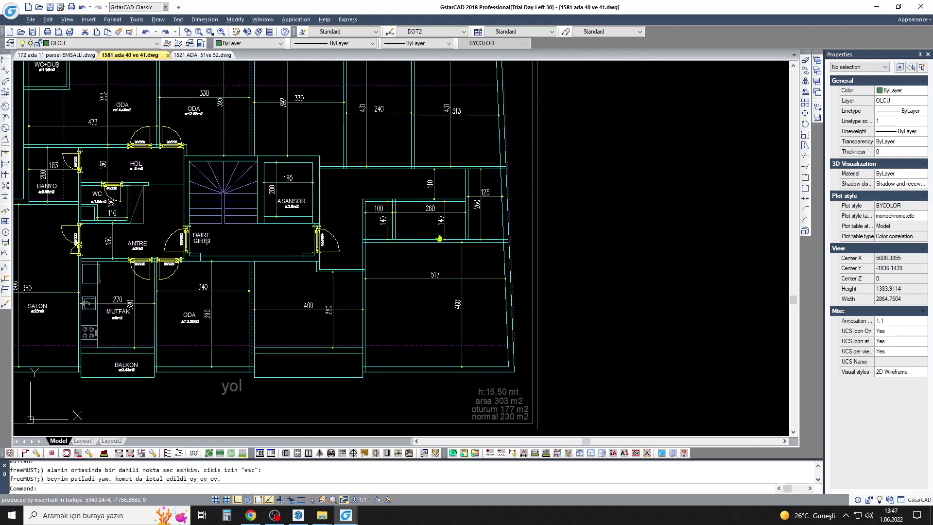
scroll(454, 225, up, 2)
scroll(349, 224, up, 2)
Step: Draw a rectangle of set dimensions inside the 100 by 140 space
text(rec)
key(Return)
click(391, 251)
text(d)
key(Return)
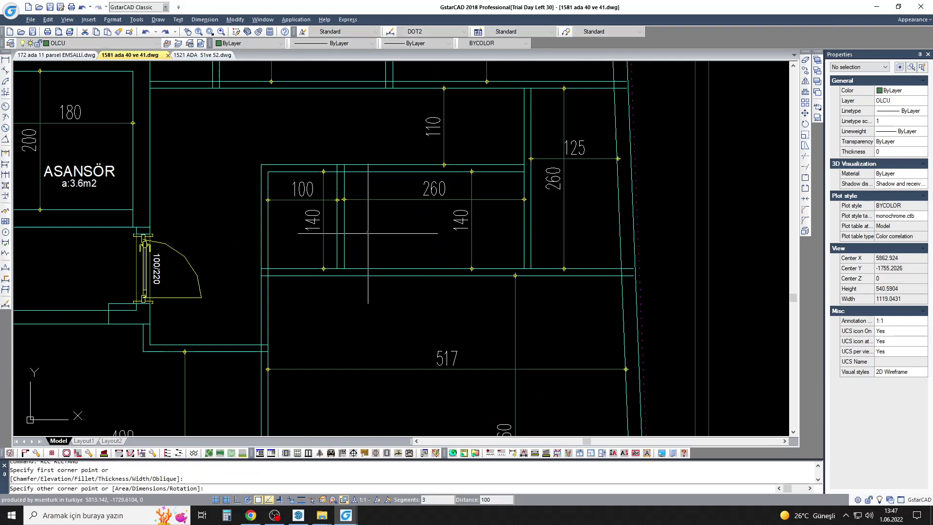
click(390, 251)
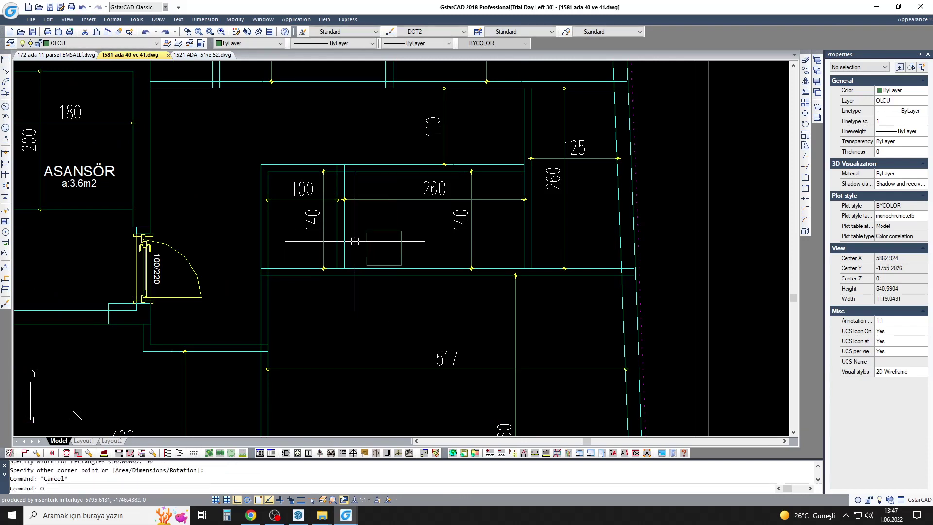
scroll(359, 239, up, 2)
Step: Offset the rectangle by 10 and move both nested rectangles into position
text(o)
drag(350, 205, 447, 301)
text(m)
key(Return)
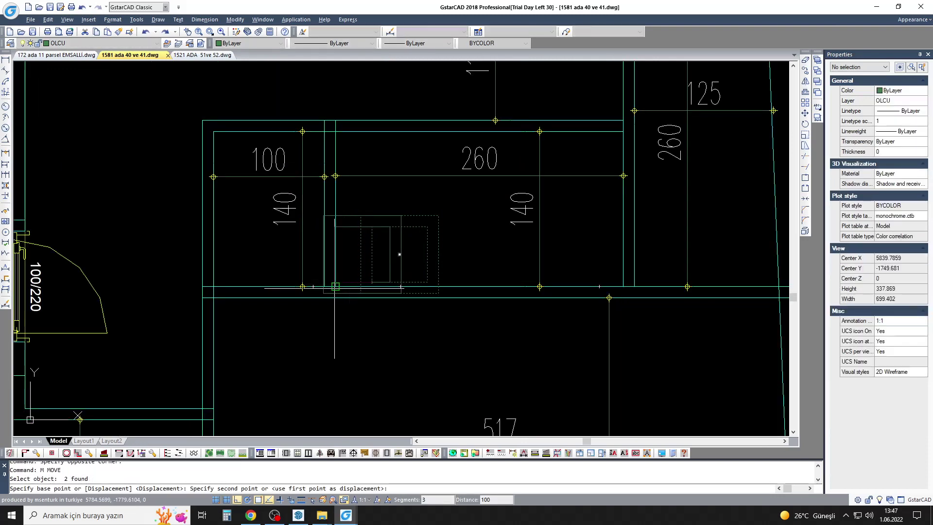
click(334, 286)
key(Escape)
scroll(384, 221, down, 2)
scroll(383, 221, down, 2)
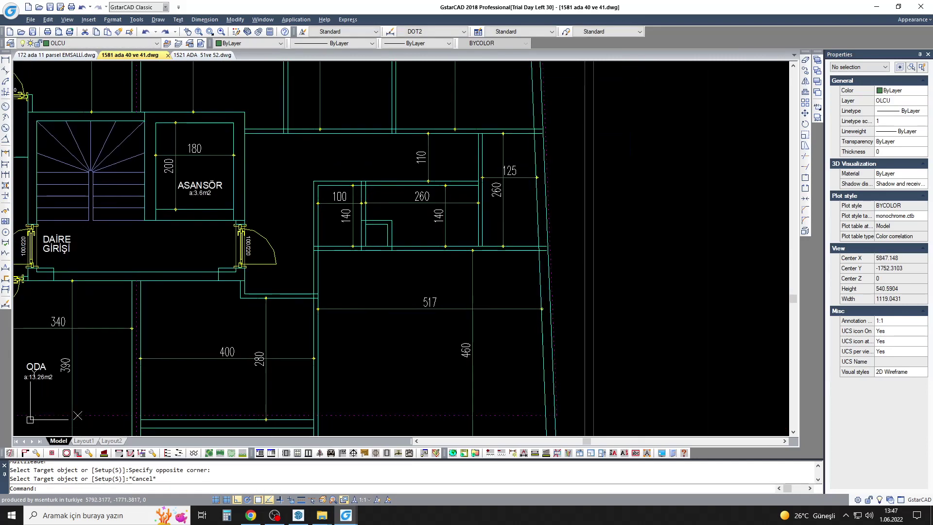
Step: Start and cancel an area label and a linear dimension while adjusting the view
click(103, 455)
scroll(340, 243, up, 2)
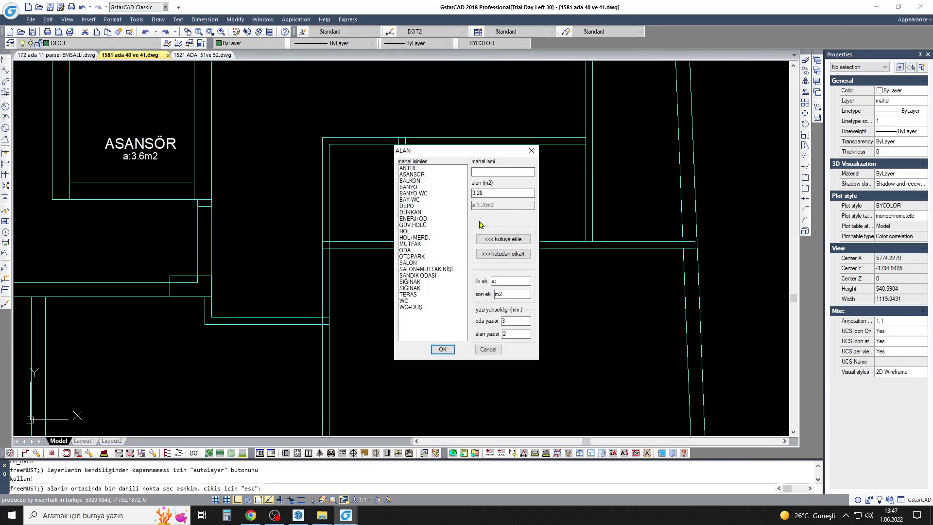
key(Escape)
scroll(416, 265, up, 2)
middle_drag(417, 265, 408, 285)
scroll(345, 119, down, 3)
scroll(246, 267, up, 3)
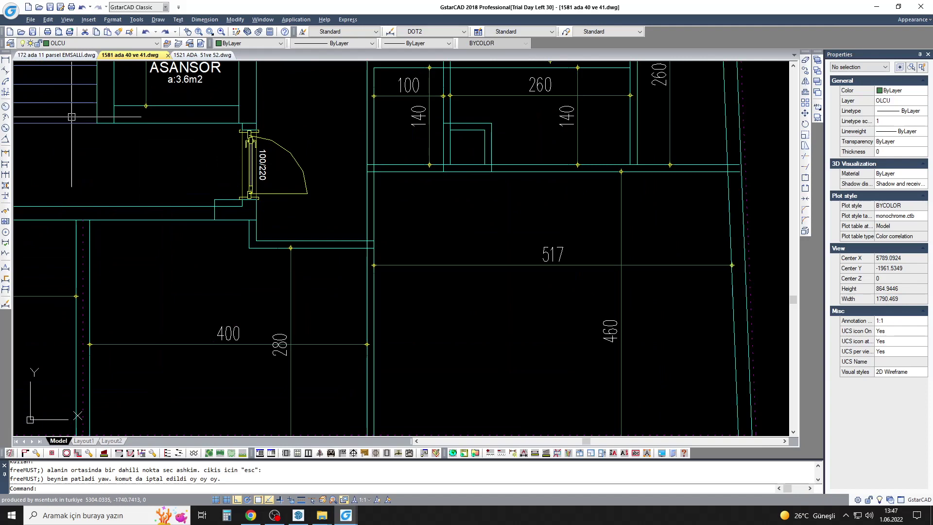
click(6, 60)
key(Escape)
key(Escape)
scroll(373, 241, down, 4)
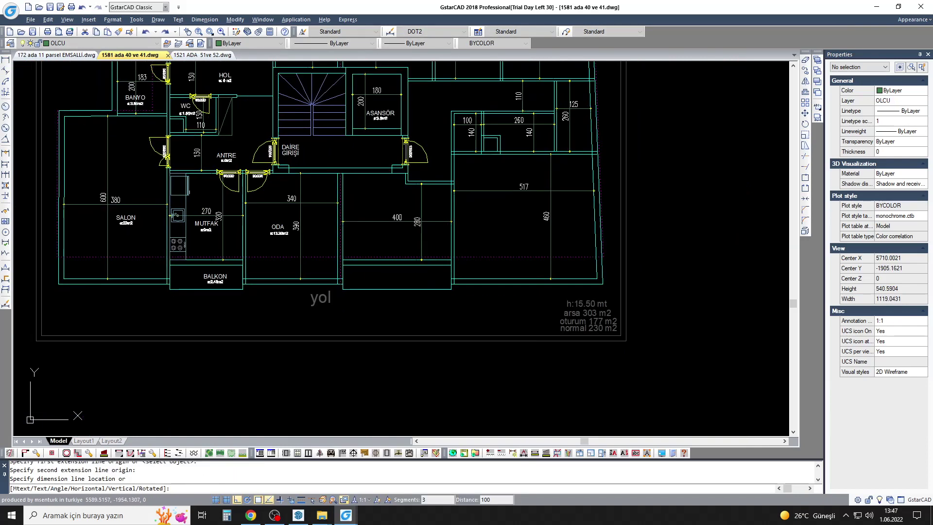
scroll(400, 209, up, 1)
Step: Start an offset and a fillet on the walls, then cancel both
middle_drag(394, 210, 366, 205)
text(o)
key(Return)
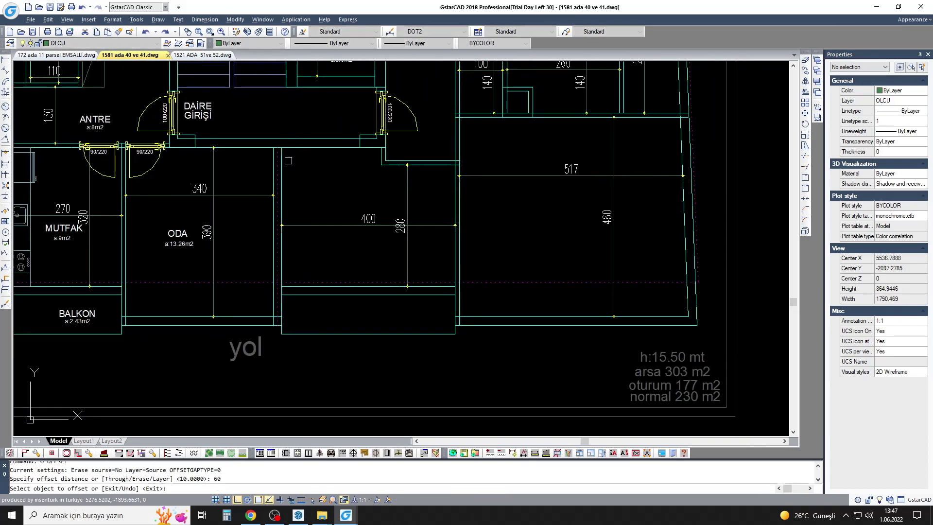
text(f)
key(Return)
scroll(389, 163, up, 2)
key(Escape)
Step: Fillet two wall lines together to close a corner
text(pl)
key(Return)
click(391, 164)
key(Escape)
text(f)
key(Return)
click(346, 186)
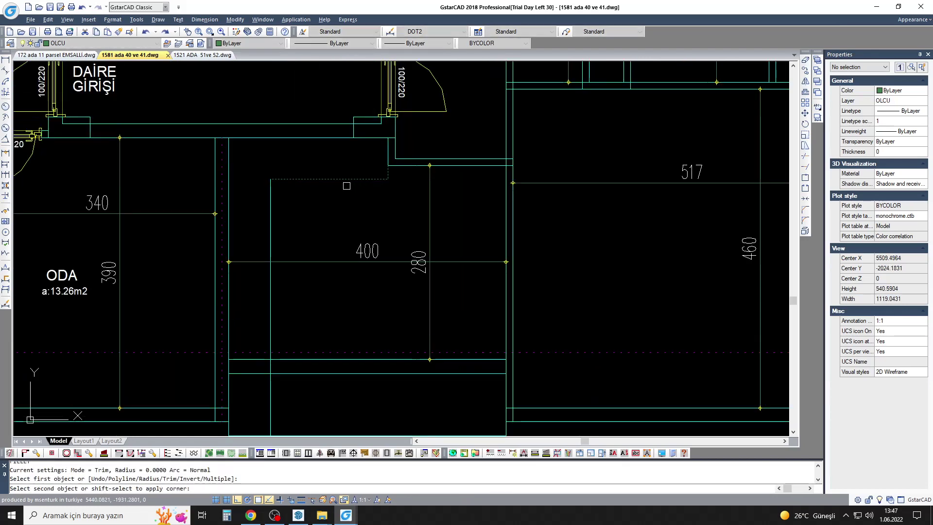
click(271, 292)
Step: Begin a trim and a property match, then cancel both
text(tr)
key(Return)
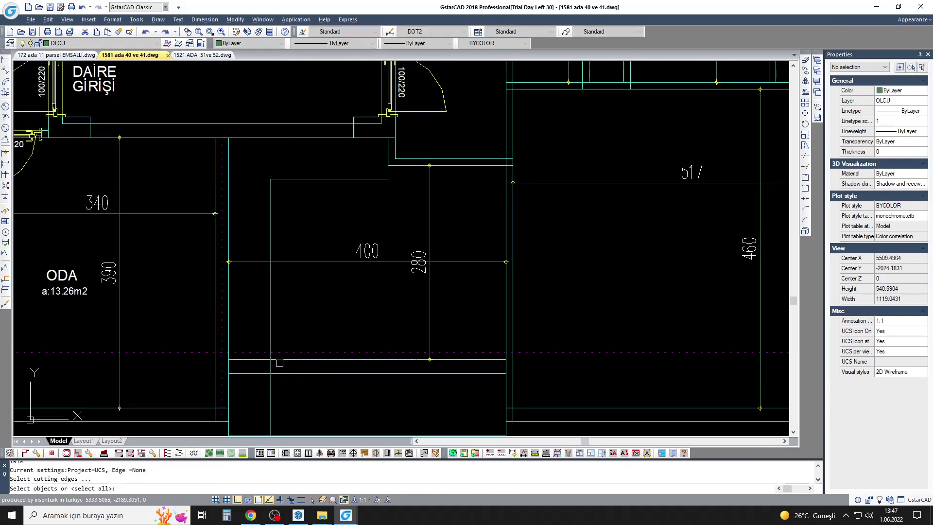
key(Escape)
scroll(367, 210, down, 2)
text(ma)
key(Return)
click(146, 224)
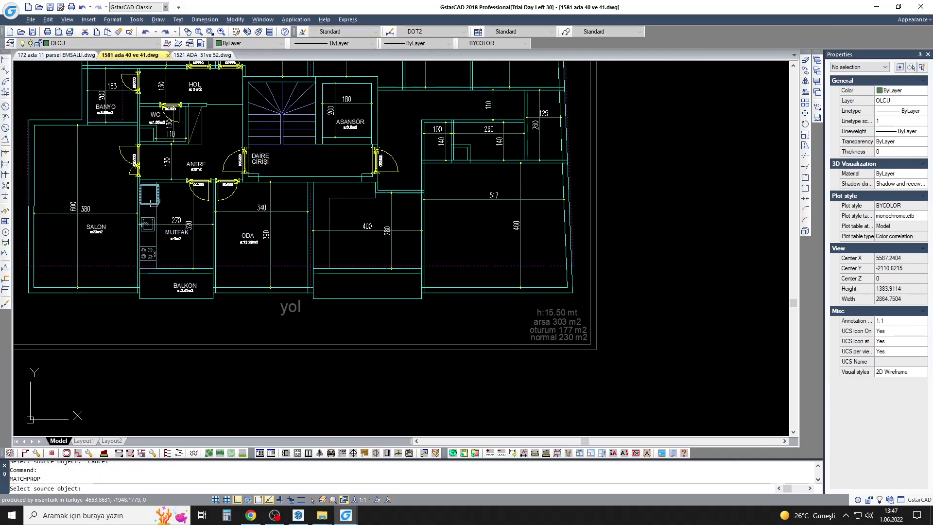
scroll(273, 233, up, 2)
scroll(165, 251, up, 2)
key(Escape)
Step: Mirror the kitchen sink and stove into the ODA room, keeping the originals
text(mi)
key(Return)
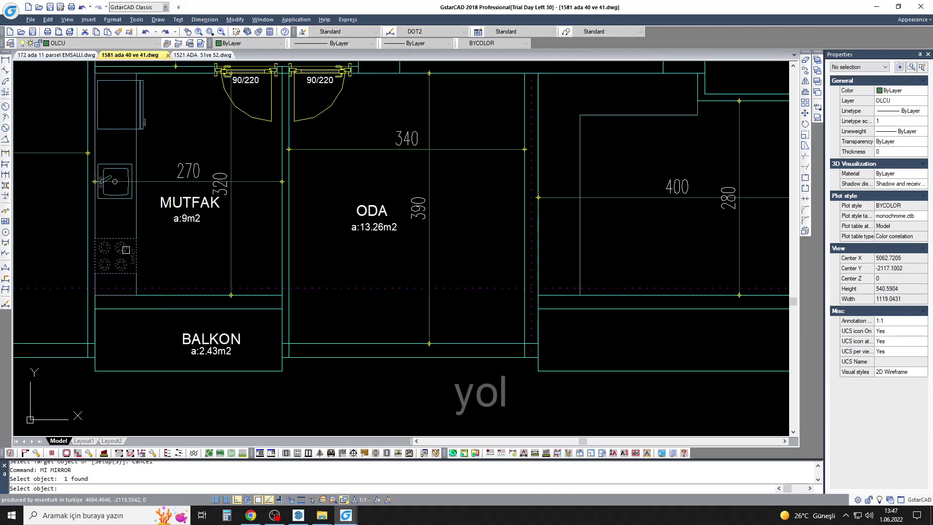
key(Return)
click(271, 184)
click(271, 292)
key(Return)
middle_drag(437, 192, 336, 232)
text(m)
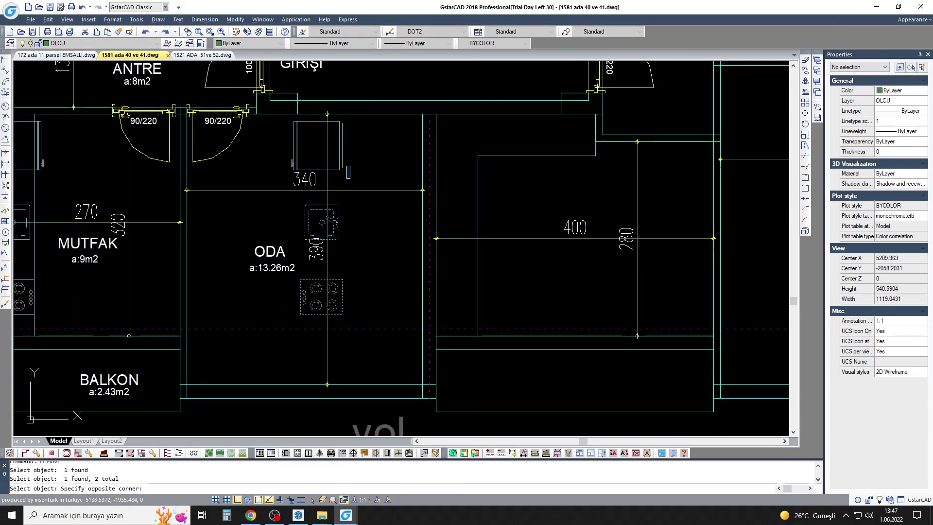
key(Escape)
scroll(358, 297, down, 2)
scroll(359, 297, up, 2)
Step: Undo the sink and stove copy placed in the ODA room
text(mi)
key(Return)
drag(358, 297, 329, 194)
key(ctrl+z)
Step: Copy the kitchen sink and stove into the 400 room
text(co)
key(Return)
middle_drag(38, 282, 197, 301)
key(Escape)
key(Return)
click(180, 207)
click(155, 279)
middle_drag(557, 280, 376, 280)
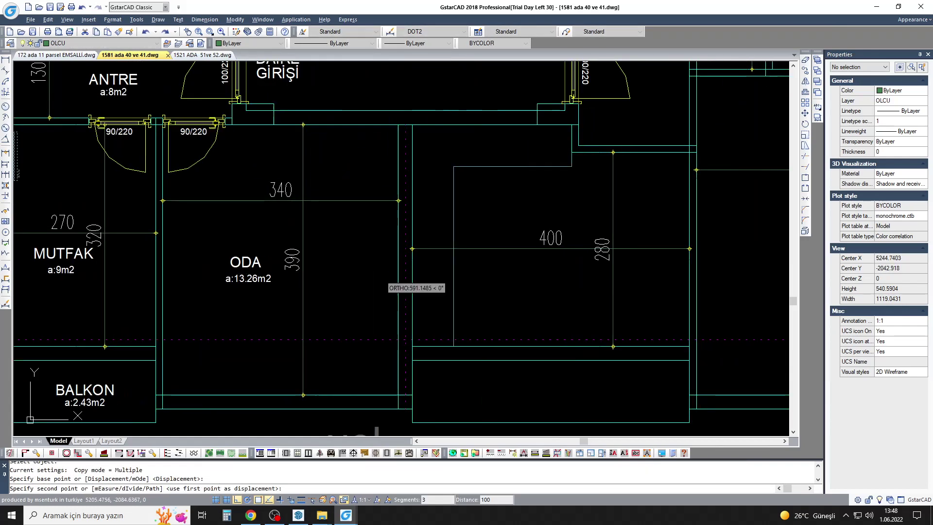
click(408, 279)
scroll(388, 267, up, 1)
scroll(383, 260, up, 1)
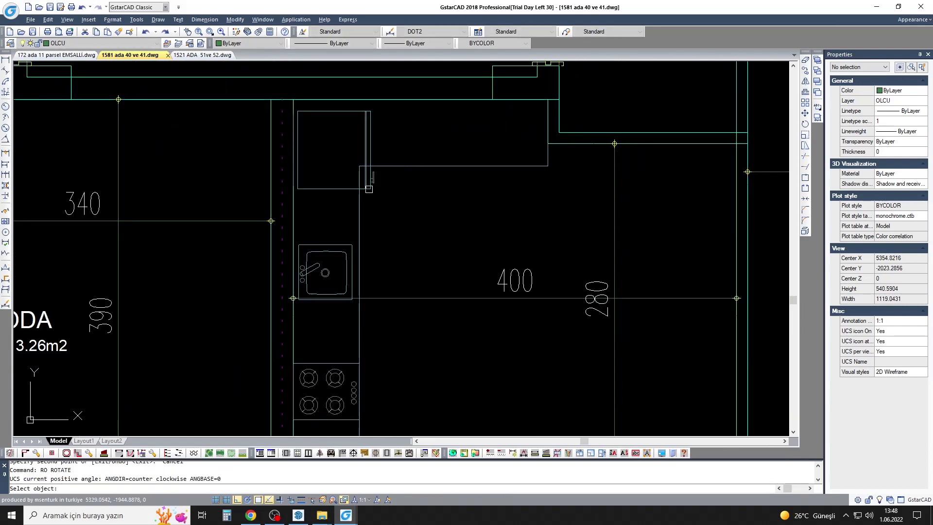
Step: Move the rectangle at the top of the room higher up
key(Return)
text(m)
key(Return)
click(444, 118)
click(467, 102)
text(m)
key(Return)
click(475, 123)
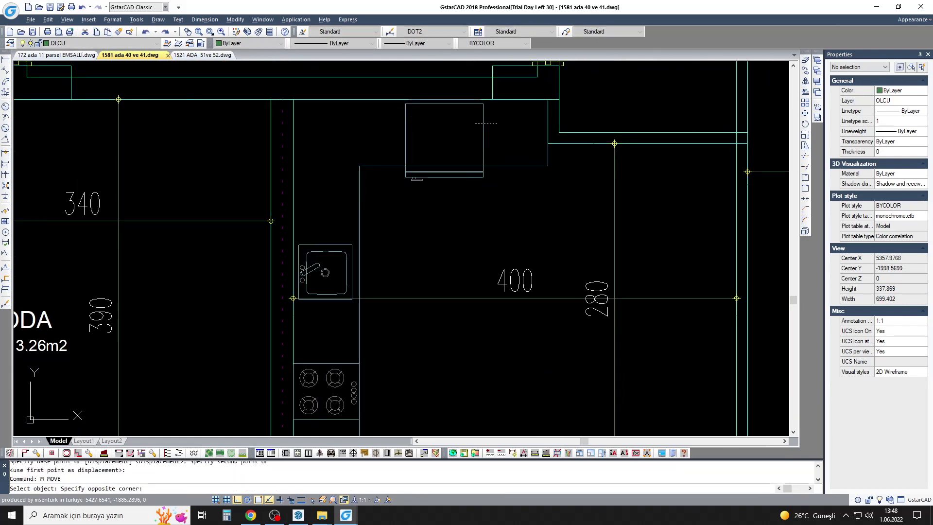
key(Escape)
Step: Zoom out to bring the whole dimensioned floor plan into view
scroll(528, 209, down, 5)
scroll(363, 229, down, 2)
scroll(363, 229, up, 1)
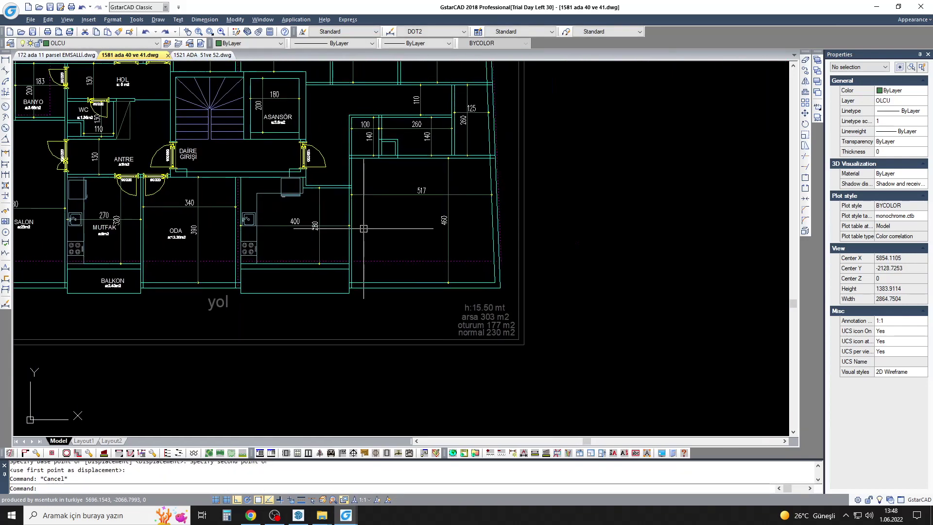
scroll(360, 231, up, 1)
scroll(370, 241, down, 2)
scroll(381, 252, up, 1)
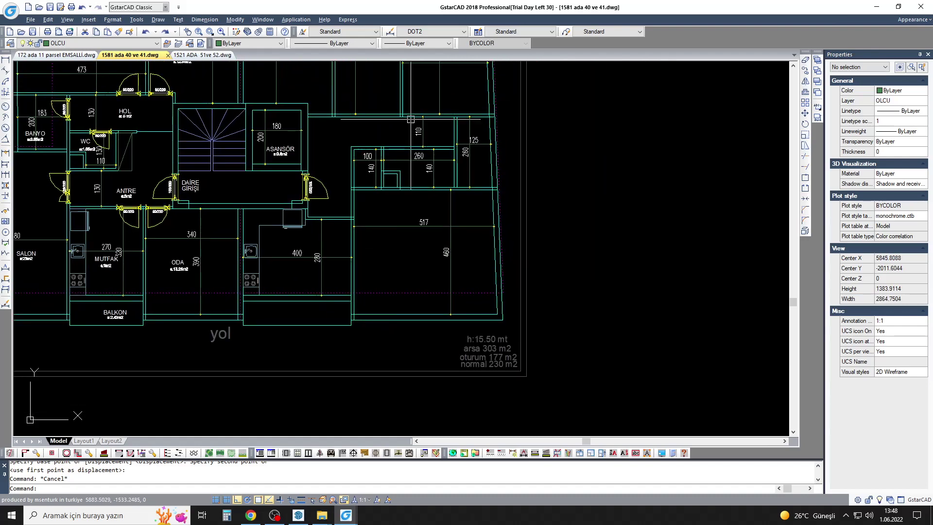
scroll(336, 196, up, 3)
scroll(341, 196, up, 1)
Step: Stretch the wall by the small rooms near the lift by 20 units
mouse_move(445, 211)
middle_down()
mouse_move(373, 199)
mouse_move(448, 199)
middle_up()
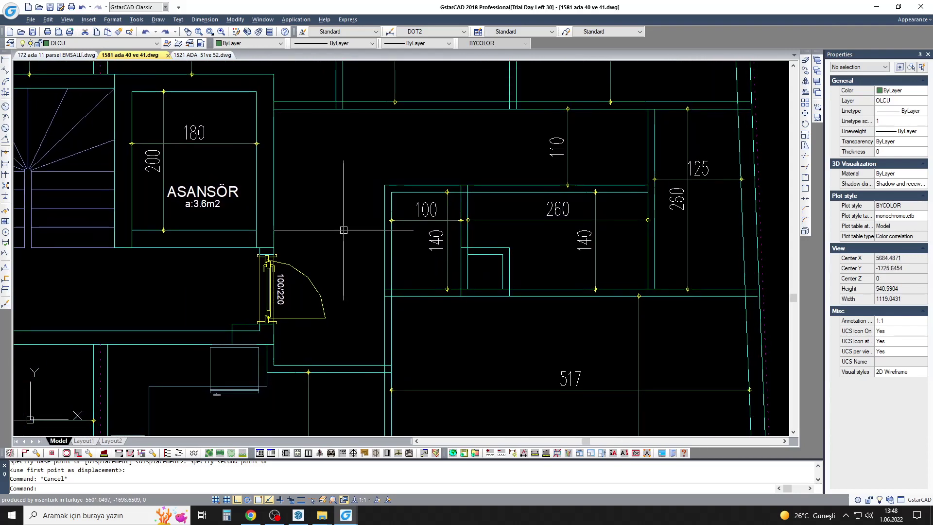
middle_drag(353, 234, 330, 214)
middle_drag(423, 226, 348, 218)
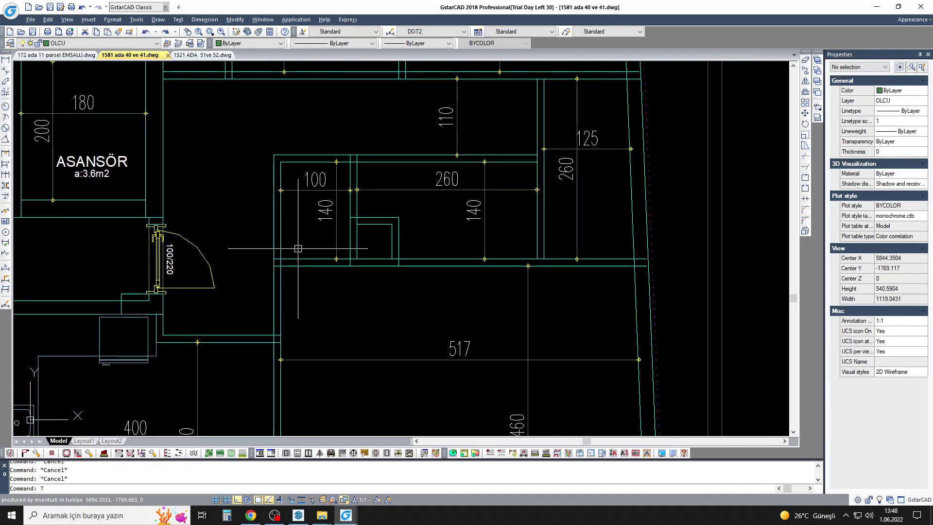
scroll(336, 248, up, 2)
key(Return)
key(Escape)
key(Return)
click(441, 290)
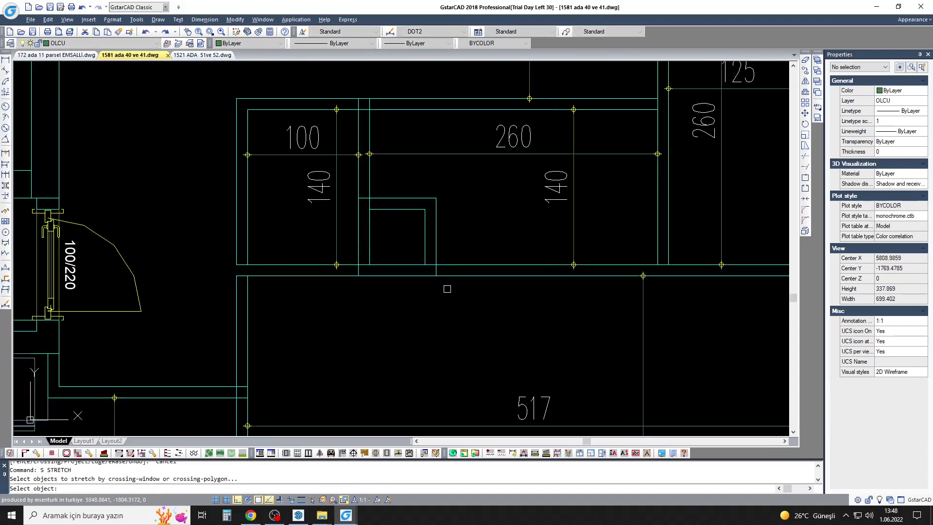
click(335, 94)
text(20)
key(Return)
Step: Stretch the wall back 20 units to restore the 100 width
click(264, 301)
click(214, 118)
key(Return)
text(20)
key(Return)
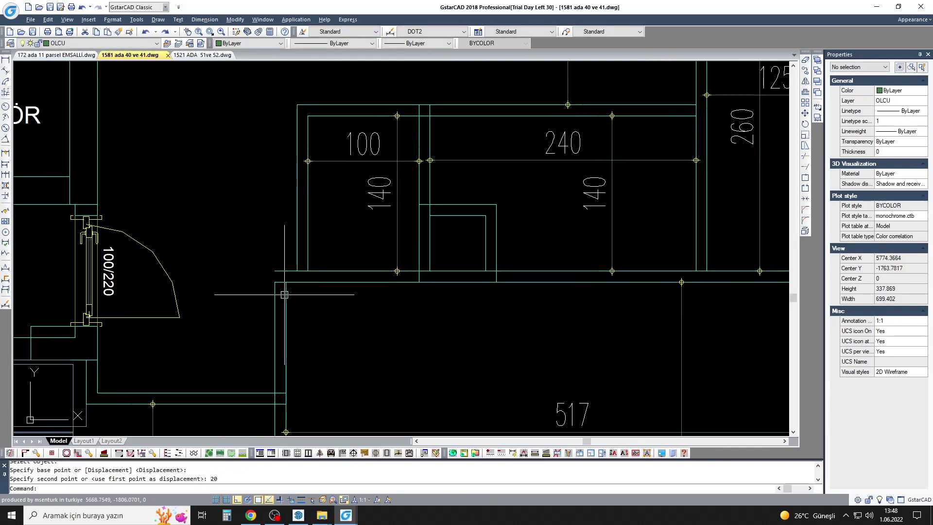
text(f)
key(Return)
Step: Fillet the wall corner lines into a clean corner, undoing one wrong join
click(274, 287)
click(286, 292)
key(Return)
key(Escape)
text(u)
key(Return)
text(f)
key(Return)
click(274, 296)
click(304, 284)
key(Return)
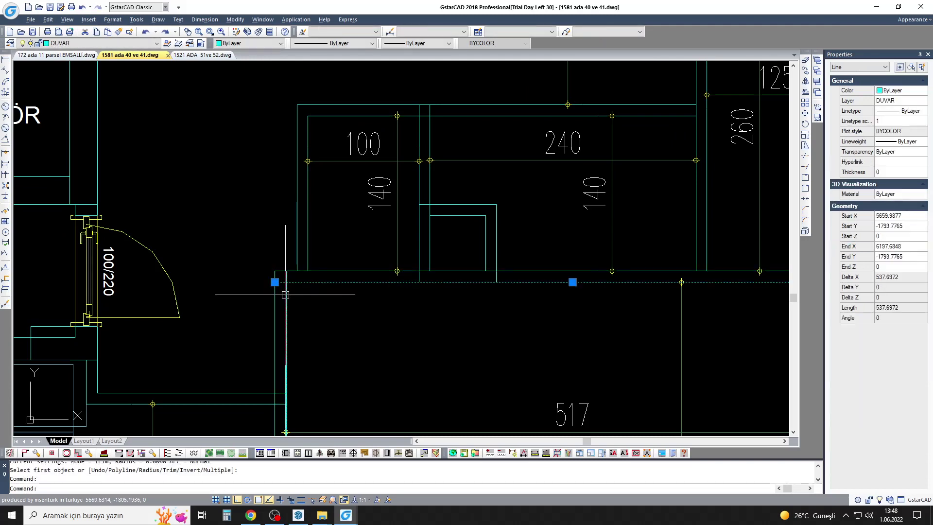
key(Escape)
Step: Try a polyline from the wall corner, then cancel it
middle_drag(271, 276, 267, 302)
text(pl)
key(Return)
click(270, 296)
click(290, 130)
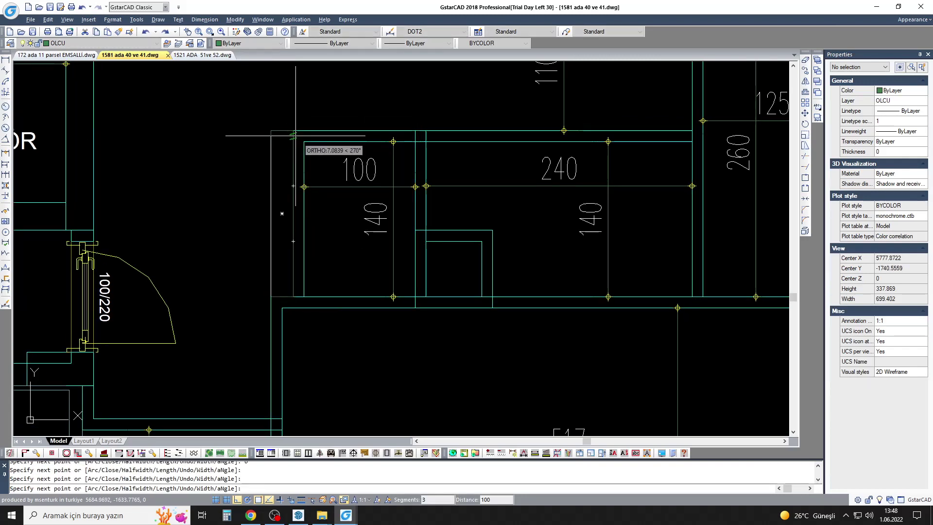
key(Escape)
scroll(295, 136, down, 4)
Step: Start a crossing-window stretch over the wall, then cancel it
middle_drag(292, 145, 296, 135)
text(s)
key(Return)
click(307, 342)
click(286, 118)
key(Escape)
key(Escape)
middle_drag(308, 414, 295, 396)
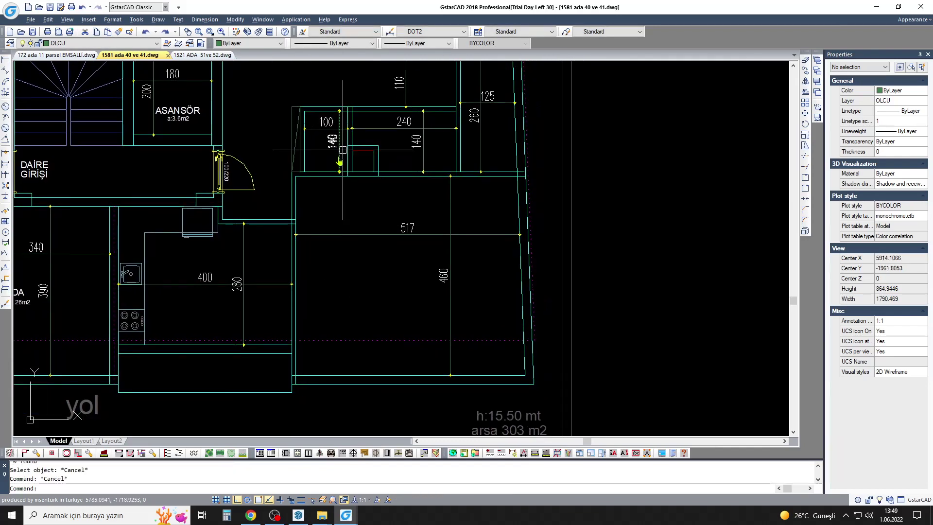
scroll(413, 75, up, 2)
Step: Stretch the partition walls 5 units, narrowing the room near the lift to 235
key(Return)
click(370, 254)
click(229, 105)
click(294, 90)
middle_drag(294, 90, 280, 131)
text(5)
key(Return)
key(Return)
Step: Stretch the 125 strip's wall by 5 units to cut it to 120
click(489, 77)
click(443, 312)
text(5)
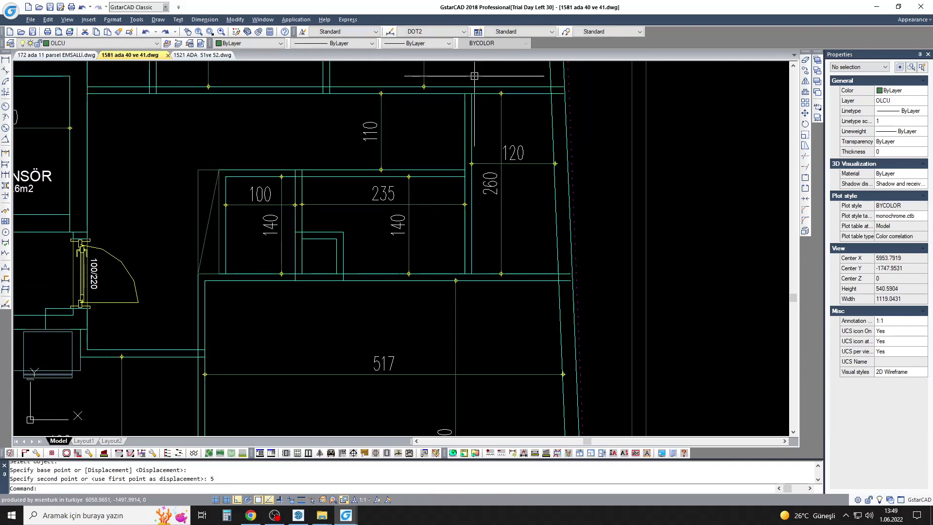
middle_drag(474, 76, 543, 63)
key(Escape)
scroll(341, 233, down, 3)
scroll(333, 231, up, 3)
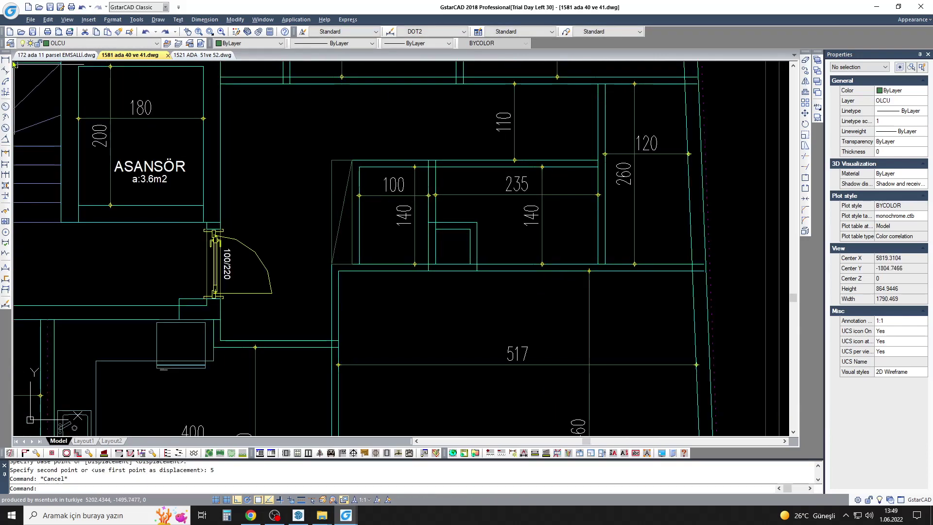
Step: Add a 160 linear dimension along the wall, abandoning an extra dimension
click(5, 59)
click(221, 290)
click(332, 290)
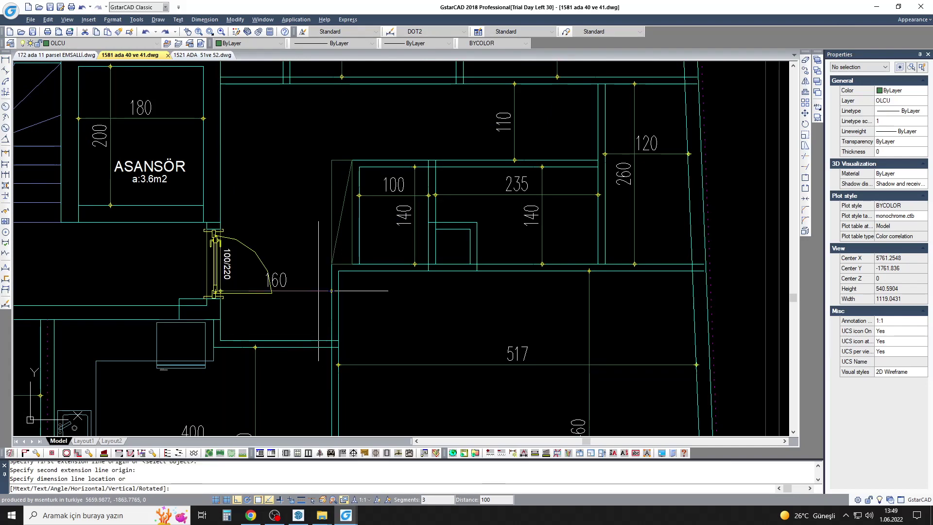
scroll(318, 291, down, 3)
key(Return)
scroll(427, 136, up, 3)
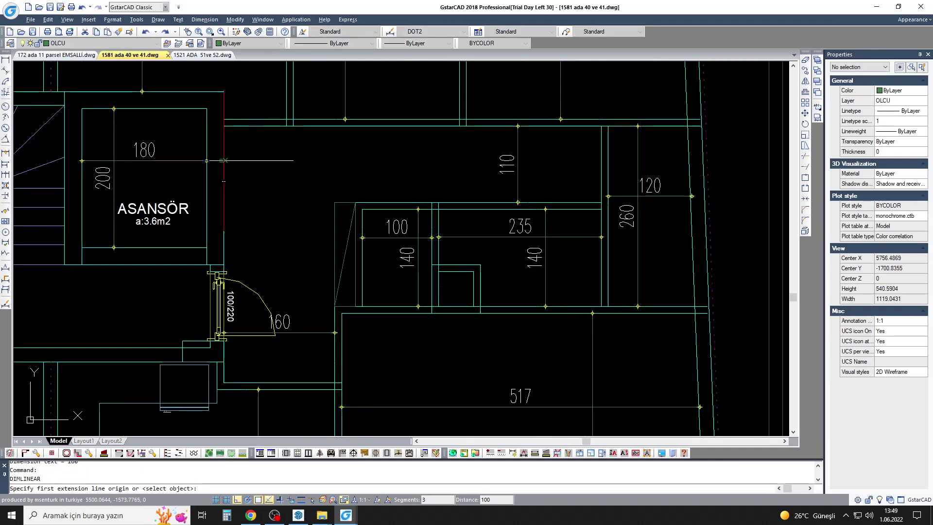
click(229, 161)
key(Escape)
scroll(326, 212, up, 4)
Step: Move the small box outline's top edge by 20 units
text(s)
key(Return)
drag(374, 204, 346, 217)
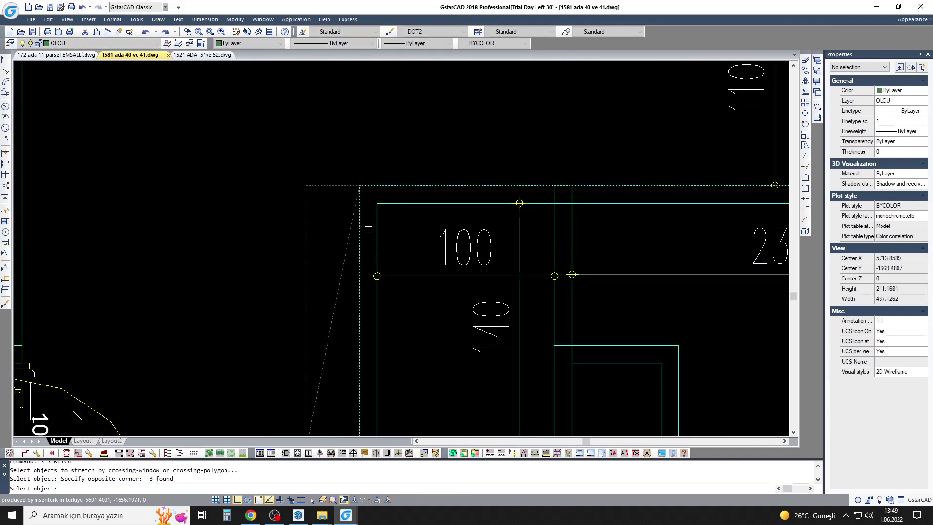
key(Escape)
click(332, 185)
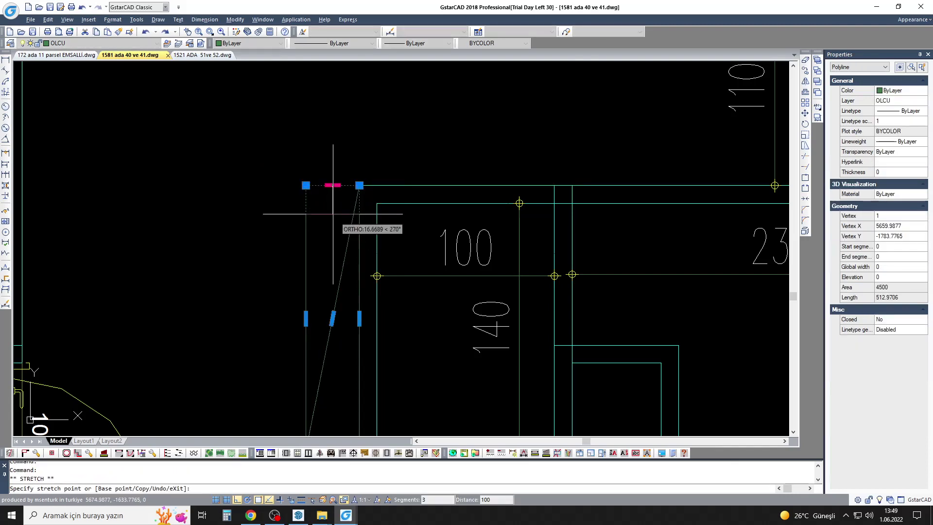
text(20)
key(Return)
scroll(337, 230, up, 2)
click(411, 146)
key(Escape)
Step: Draw a polyline from the small box corner with a 10-unit length
text(pl)
key(Return)
click(411, 176)
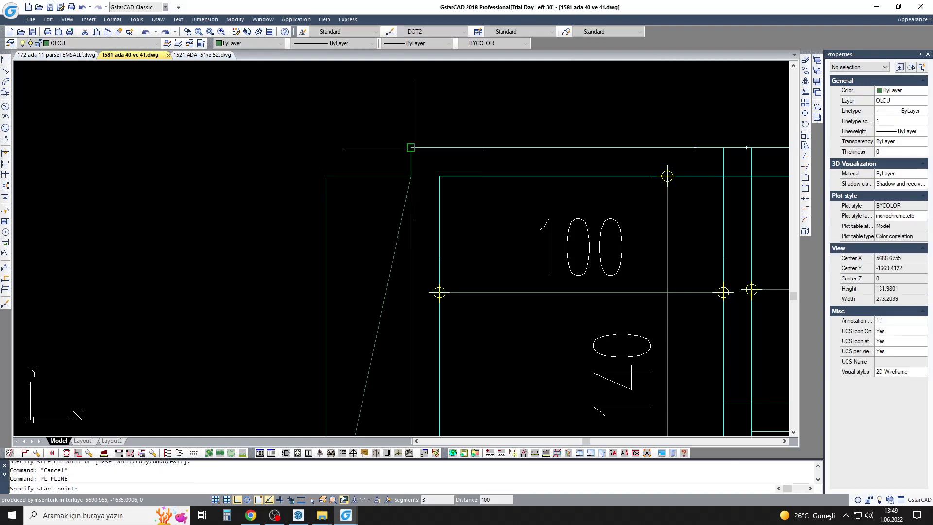
click(275, 194)
text(10)
scroll(435, 183, down, 2)
Step: Abandon further polyline and Match Properties attempts, then begin room-area labelling beside the lift
key(Escape)
text(pl)
key(Return)
click(335, 169)
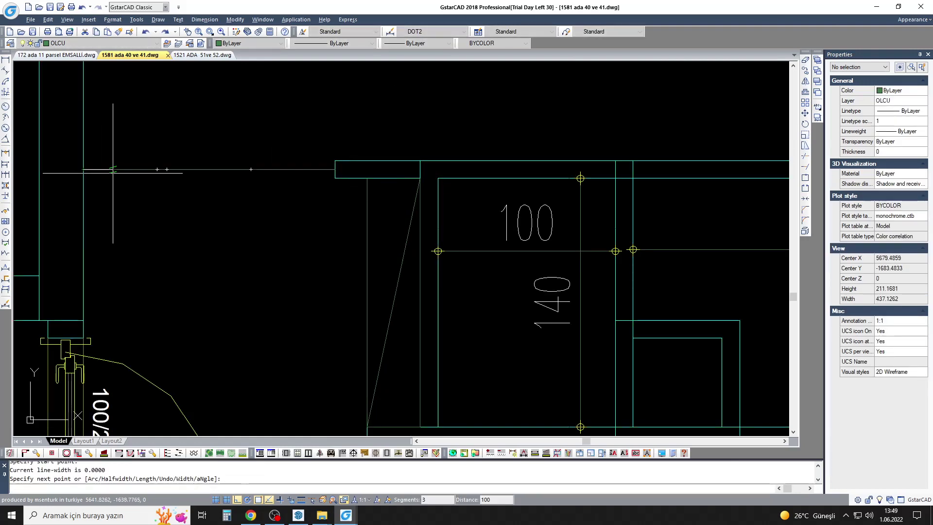
scroll(113, 202, down, 2)
key(Escape)
click(118, 31)
key(Escape)
click(105, 453)
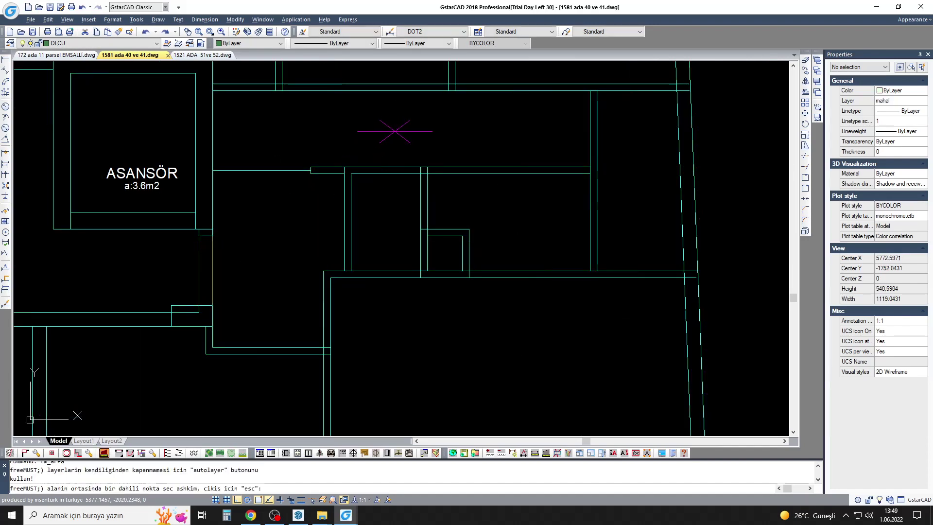
Step: Label the hall HOL 6.06 m2 and the entrance hall ANTRE
double_click(404, 231)
scroll(360, 83, down, 2)
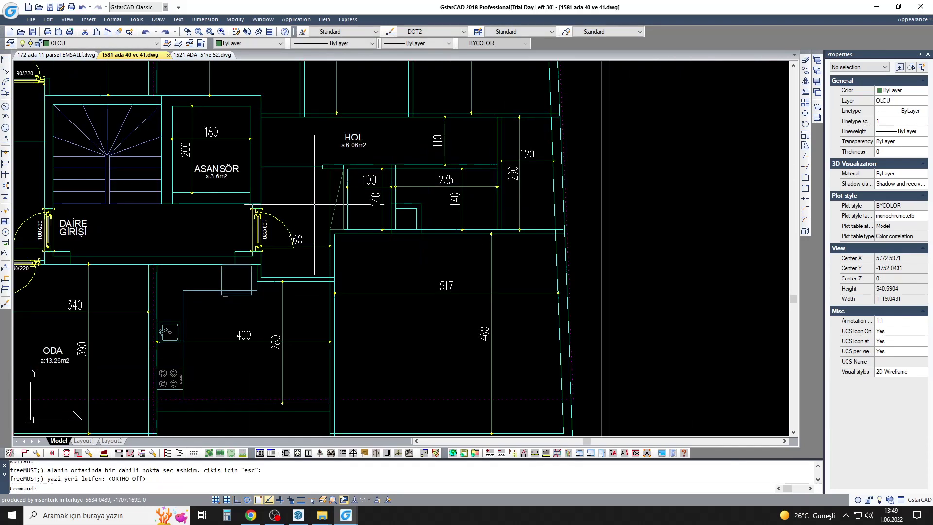
click(408, 168)
double_click(415, 169)
scroll(267, 202, down, 3)
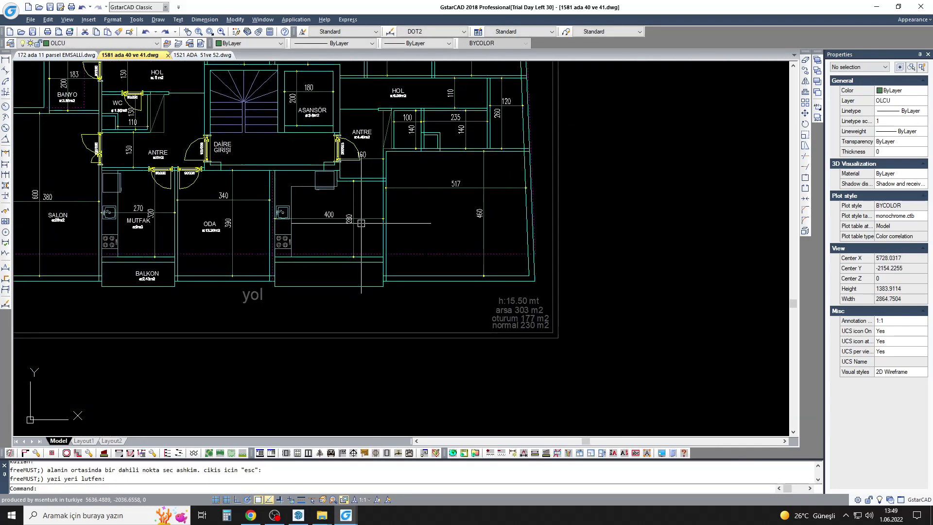
scroll(341, 211, up, 3)
Step: Label the kitchen MUTFAK 12.12 m2
click(340, 210)
click(405, 250)
double_click(417, 244)
scroll(527, 218, down, 3)
scroll(526, 219, up, 3)
Step: Label the living room SALON 23.89 m2 and the balcony BALKON
click(527, 218)
double_click(423, 265)
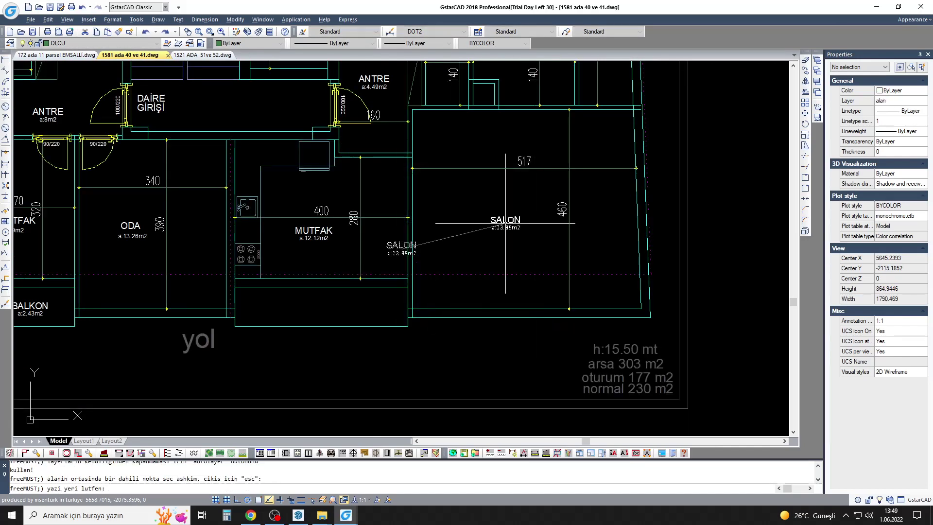
middle_drag(475, 162, 475, 328)
scroll(400, 300, up, 2)
click(400, 299)
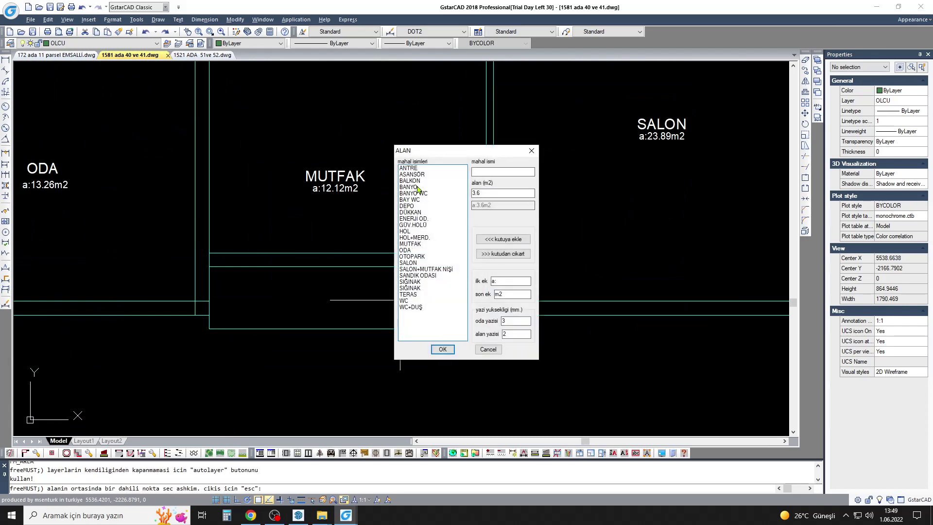
double_click(415, 176)
scroll(412, 202, down, 3)
scroll(412, 202, up, 2)
Step: Label the two bedrooms ODA 13.3 m2 and ODA 13.37 m2
middle_drag(412, 201, 421, 294)
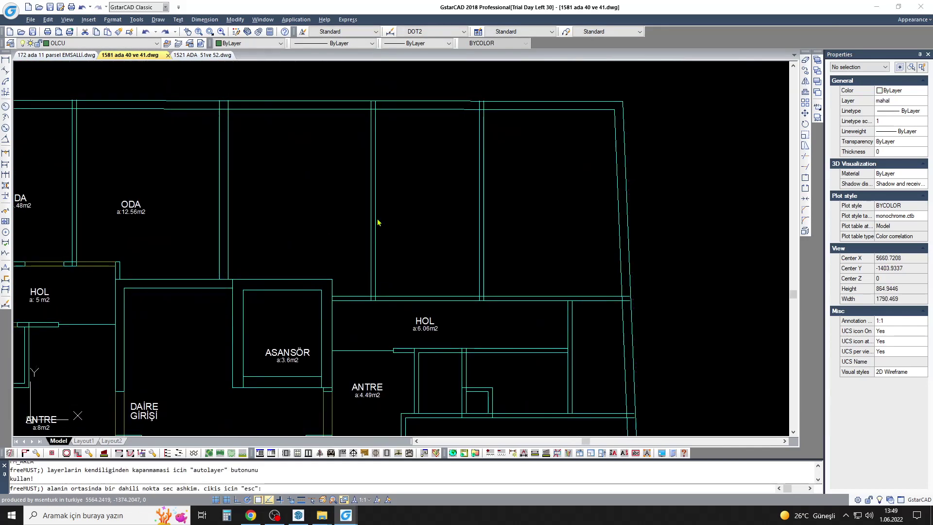
click(403, 220)
double_click(428, 219)
middle_drag(427, 219, 323, 215)
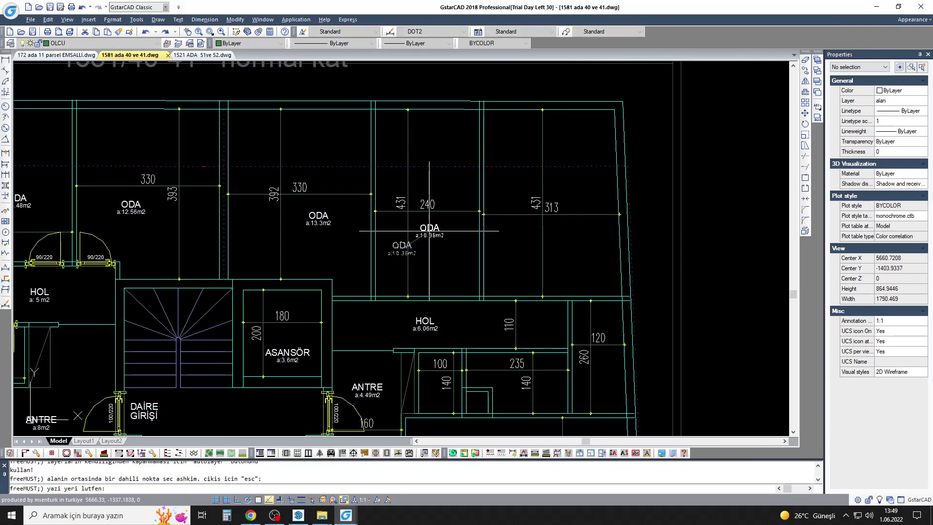
click(457, 228)
double_click(452, 243)
click(459, 179)
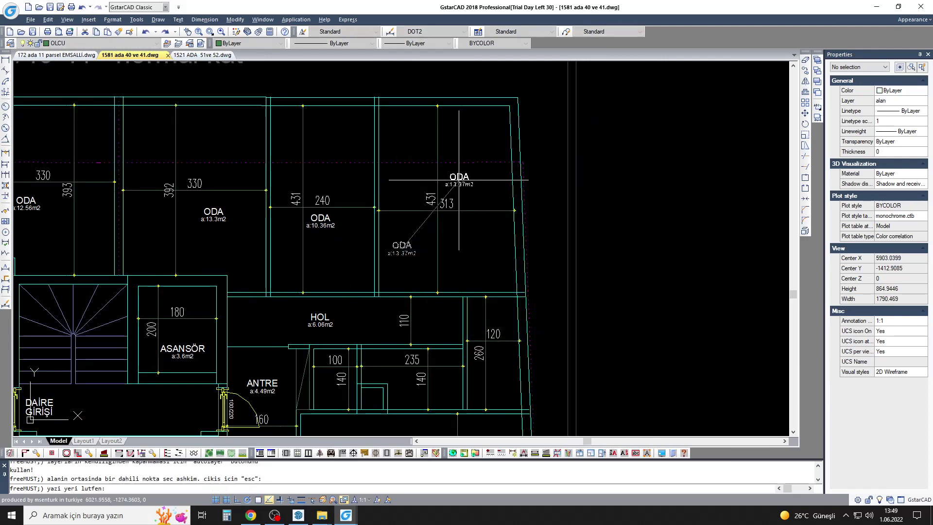
Step: Erase the stray a:3.11m2 area text and re-pick the small room by the hall
middle_drag(458, 179, 443, 72)
click(436, 208)
key(Escape)
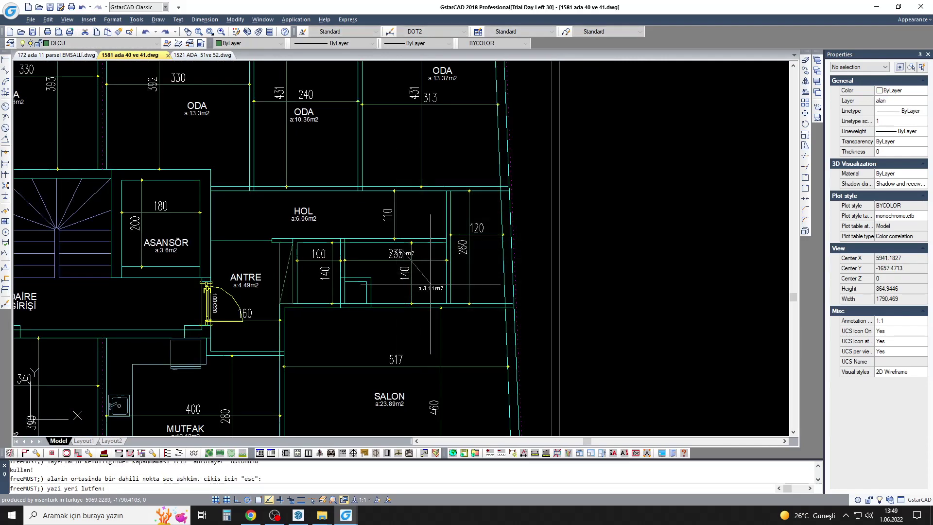
text(e)
key(Return)
click(500, 265)
key(Return)
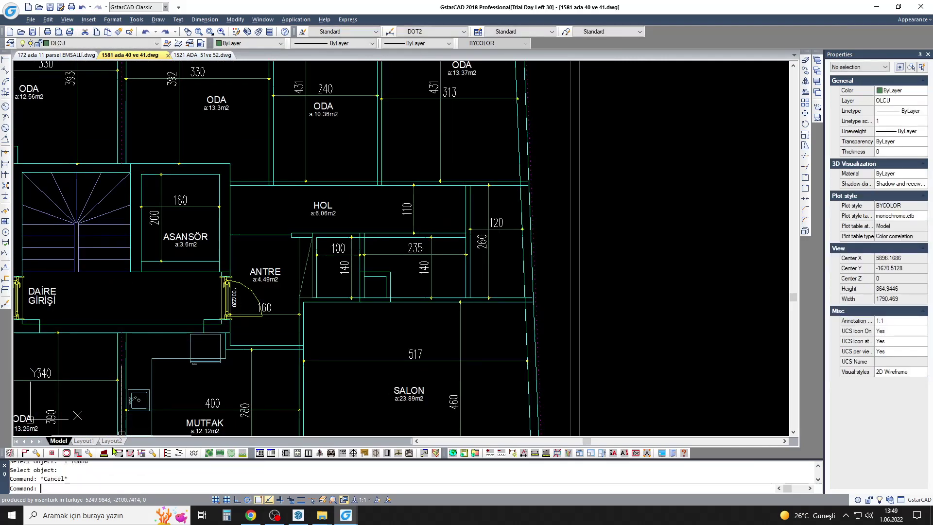
click(483, 266)
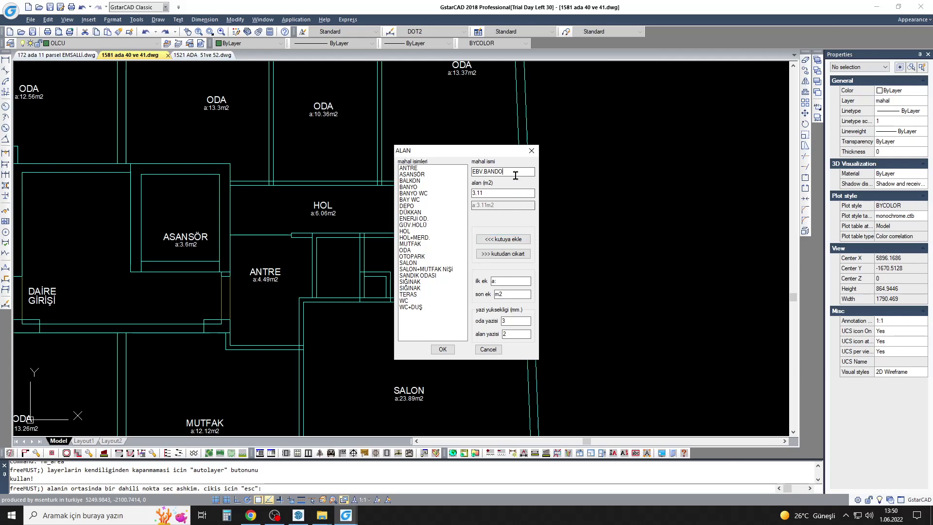
Step: Place the EBV.BANYO 3.11 m2 label, then open and cancel an edit of the WC+DUŞ label
click(509, 243)
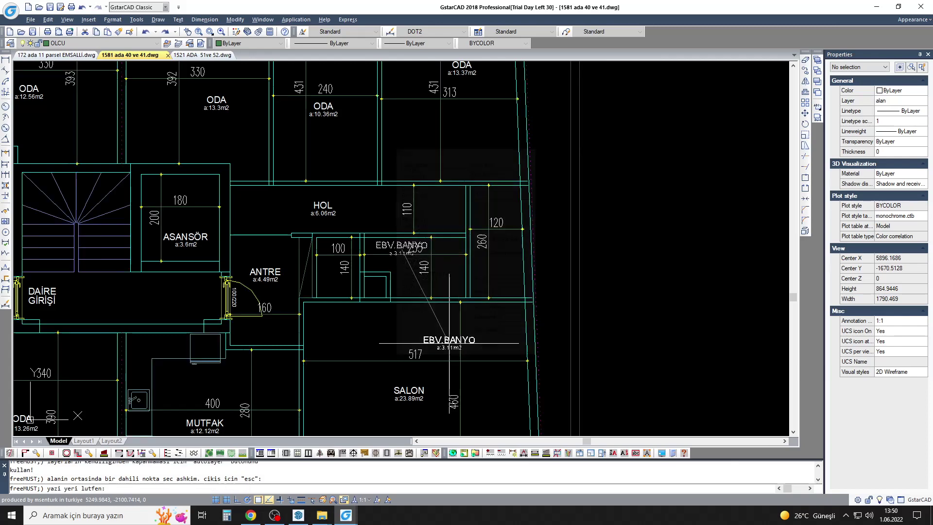
text(ed)
key(Return)
scroll(377, 238, up, 10)
click(156, 306)
key(Escape)
key(Escape)
scroll(320, 219, down, 5)
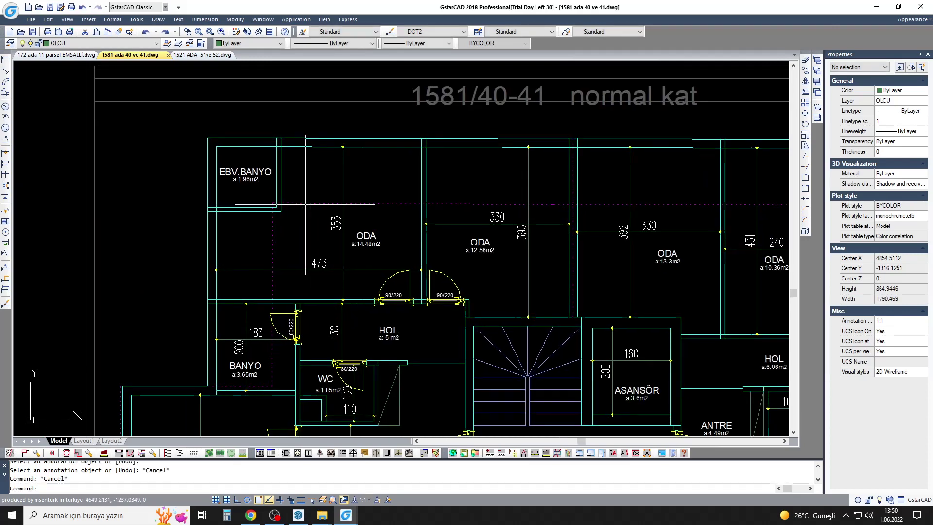
scroll(302, 193, up, 2)
Step: Stretch the bathroom walls outward with a crossing window to enlarge EBV.BANYO
text(s)
key(Return)
click(285, 84)
click(259, 234)
key(Return)
click(308, 180)
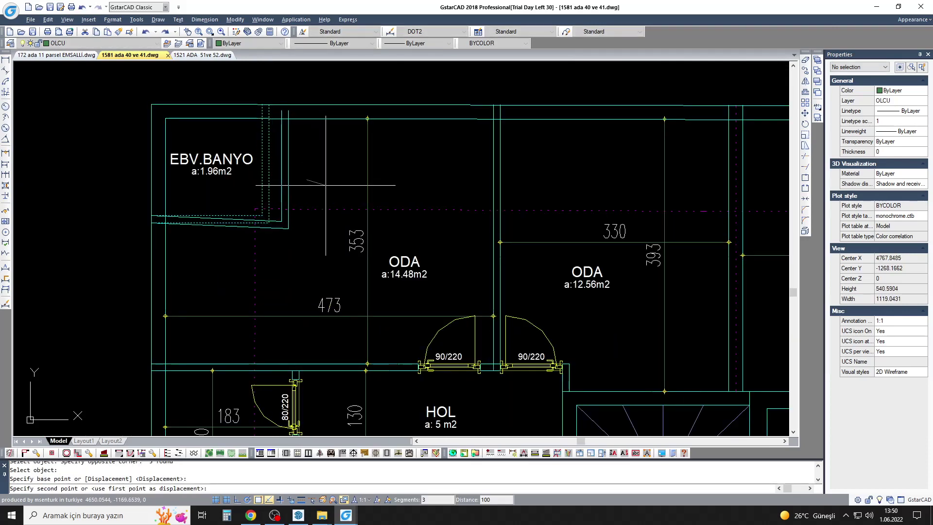
click(325, 185)
Step: Delete the old bathroom area label and add the recalculated a:2.24m2 label with fm_area
click(211, 171)
key(Delete)
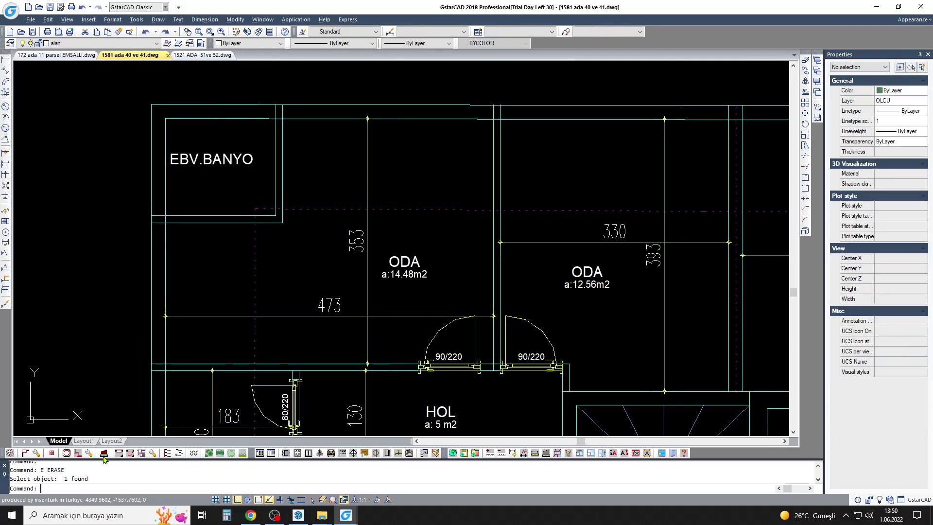
text(fm_area)
key(Return)
click(214, 184)
click(208, 188)
scroll(219, 145, up, 1)
scroll(488, 235, down, 4)
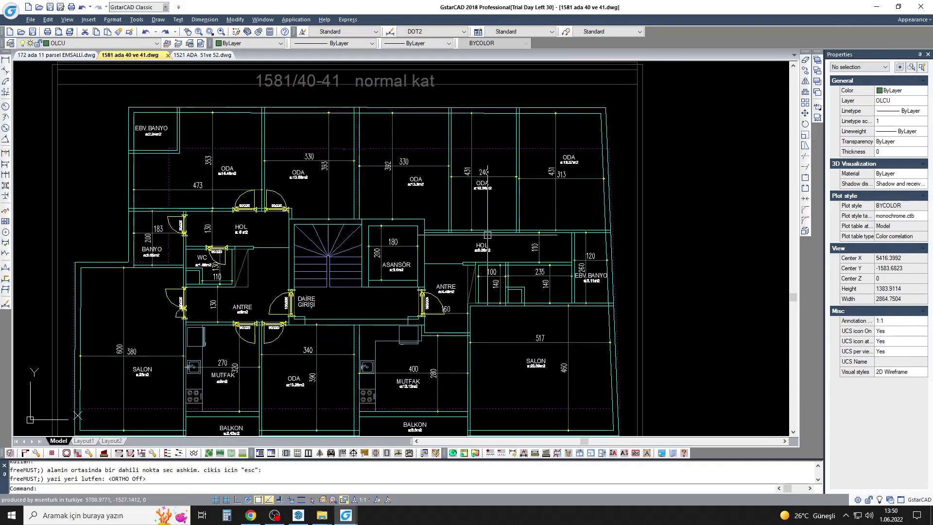
middle_drag(424, 222, 370, 178)
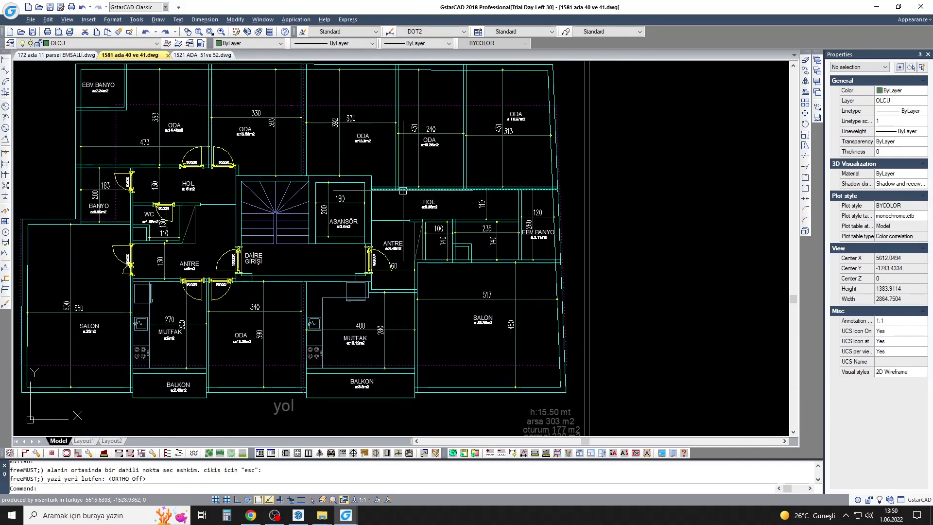
middle_drag(465, 253, 505, 240)
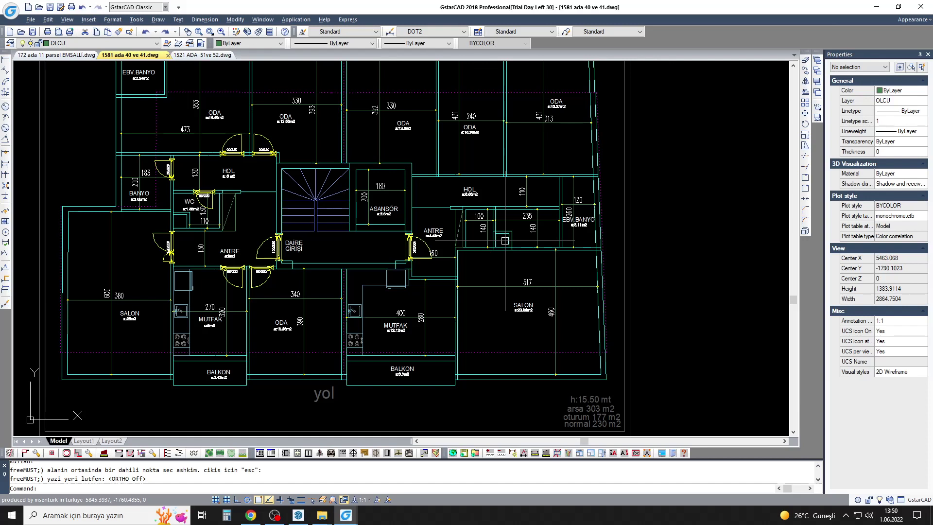
middle_drag(601, 271, 650, 245)
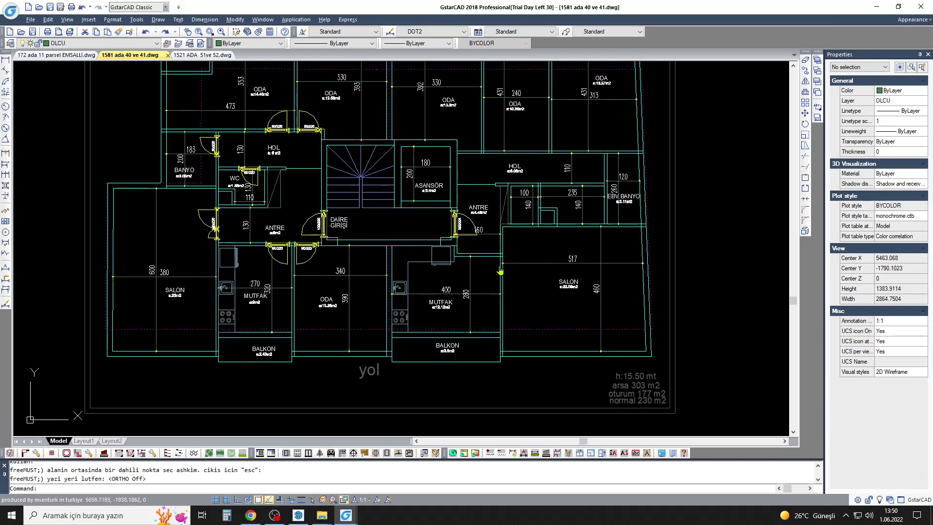
Step: Start hatching a room interior, then cancel the unwanted hatch
scroll(359, 248, down, 5)
scroll(350, 327, up, 2)
scroll(508, 125, up, 2)
scroll(459, 184, up, 1)
scroll(421, 291, down, 3)
scroll(343, 220, up, 3)
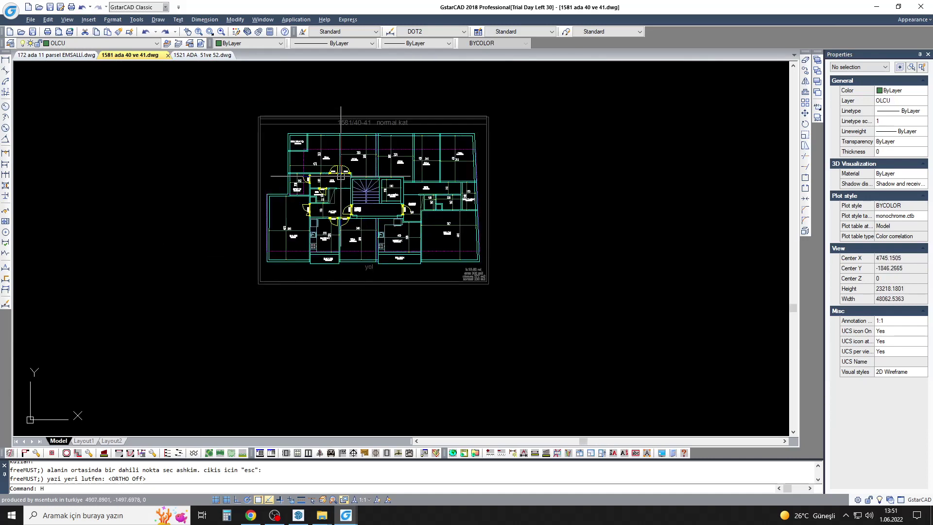
scroll(343, 220, up, 3)
text(H)
click(368, 212)
key(Escape)
scroll(368, 212, down, 3)
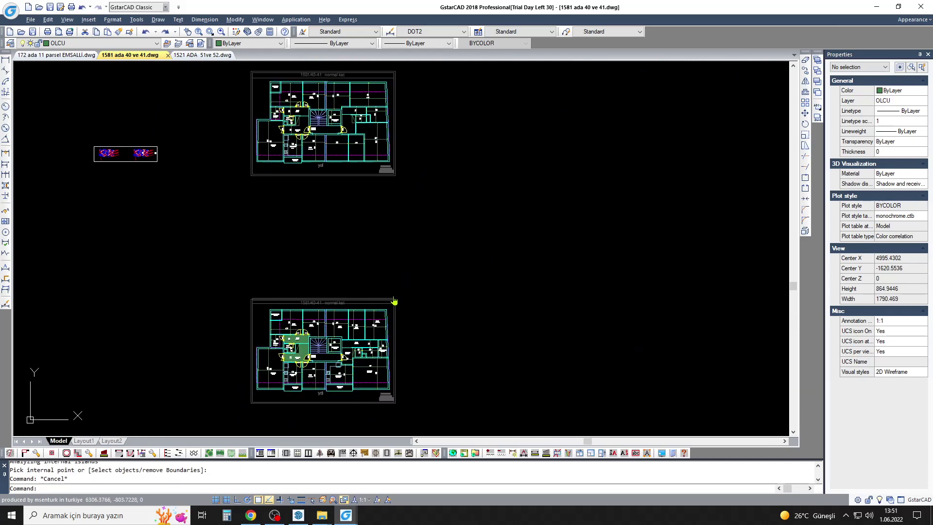
scroll(579, 223, up, 4)
Step: Pick an existing hatch as the MATCHPROP style source, then cancel the matching
text(ma)
key(Return)
click(579, 223)
scroll(475, 270, down, 4)
scroll(392, 233, up, 4)
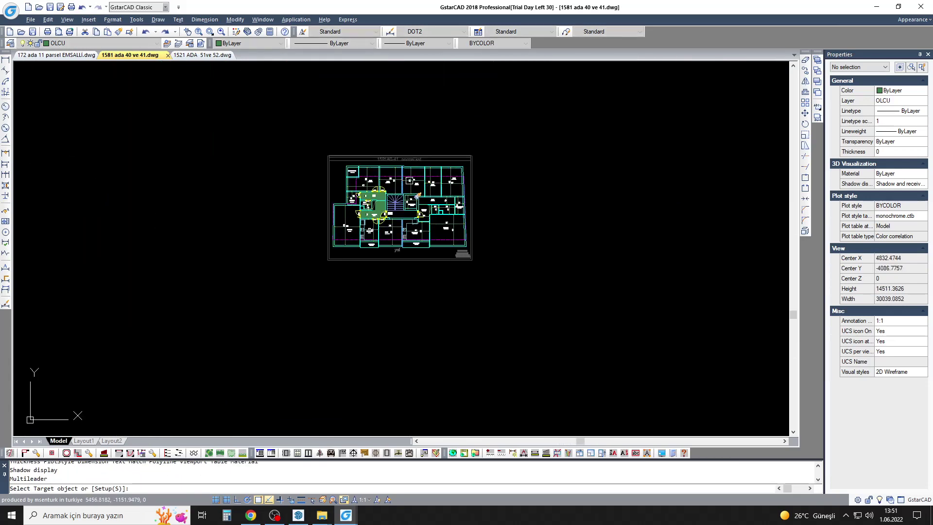
scroll(408, 219, down, 1)
key(Escape)
Step: Hatch the ANTRE hall and HOL corridor with the crosshatch pattern
text(H)
key(Return)
scroll(408, 219, up, 3)
click(311, 291)
scroll(311, 292, down, 2)
click(418, 219)
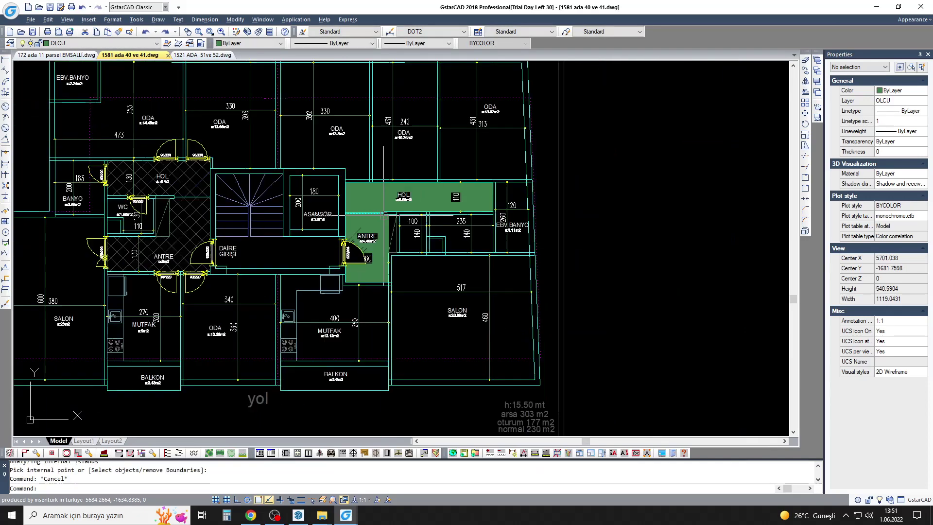
key(Return)
scroll(384, 233, down, 4)
Step: Save the drawing, then start and cancel hatching another area
key(ctrl+s)
key(Escape)
text(H)
scroll(310, 252, up, 3)
key(Return)
scroll(310, 251, up, 2)
key(Escape)
key(Escape)
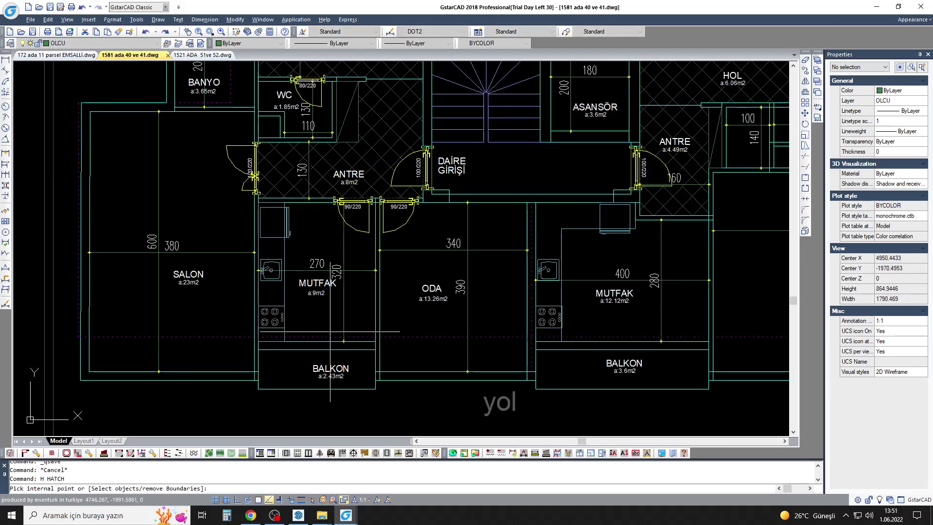
scroll(340, 272, down, 3)
scroll(359, 285, up, 3)
scroll(405, 264, down, 2)
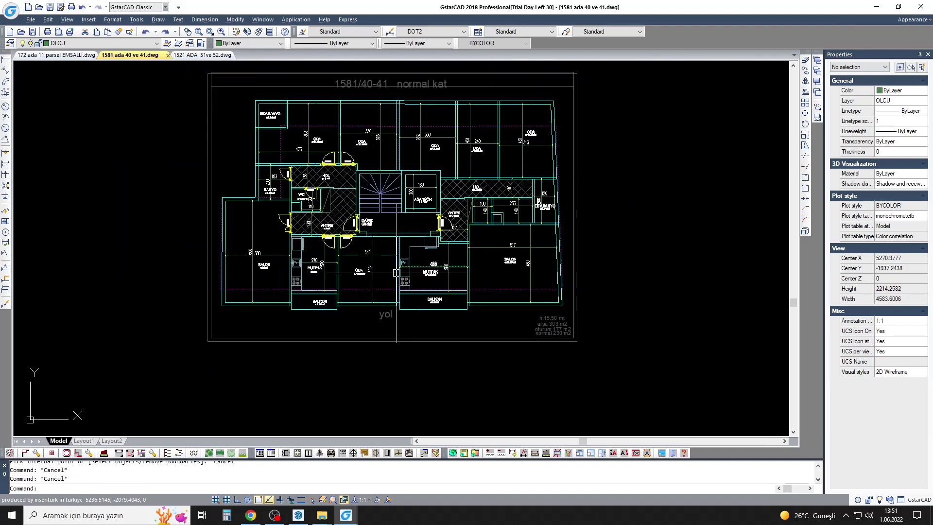
Step: Copy the 'normal 230 m2' note, picking its base point
text(co)
key(Return)
click(348, 236)
key(Return)
scroll(401, 264, up, 4)
click(528, 263)
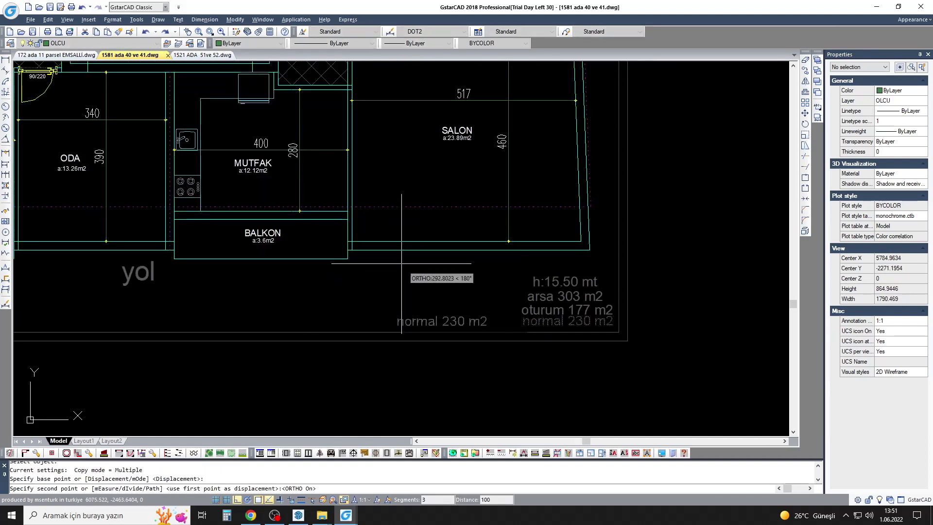
Step: Check the area in Calculator, then edit the copied note to read 'BRÜT 115 m2'
scroll(401, 264, up, 2)
key(Escape)
key(alt+Tab)
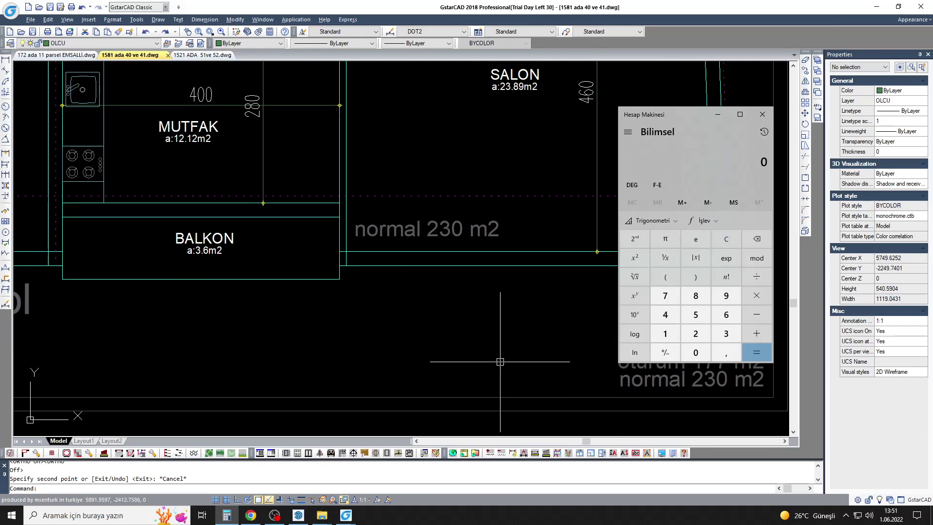
key(alt+Tab)
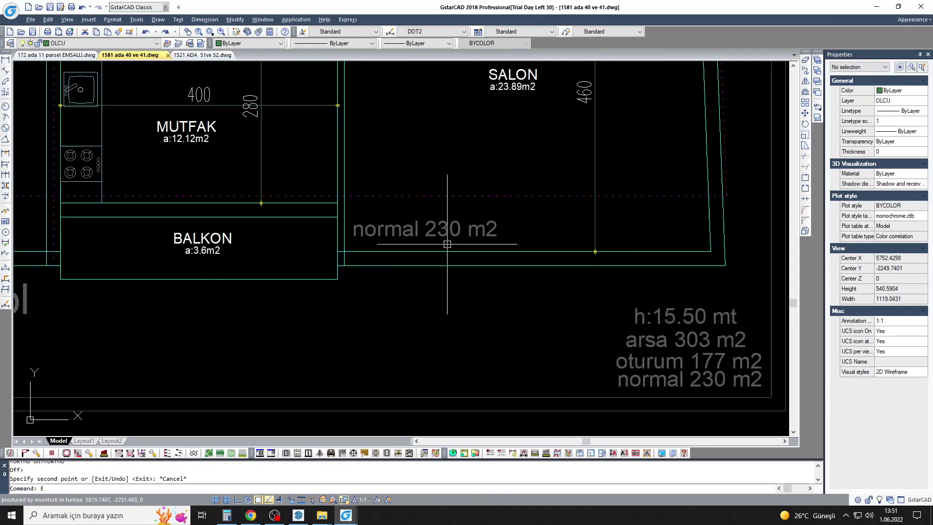
text(ed)
key(Return)
click(385, 228)
text(BRÜT)
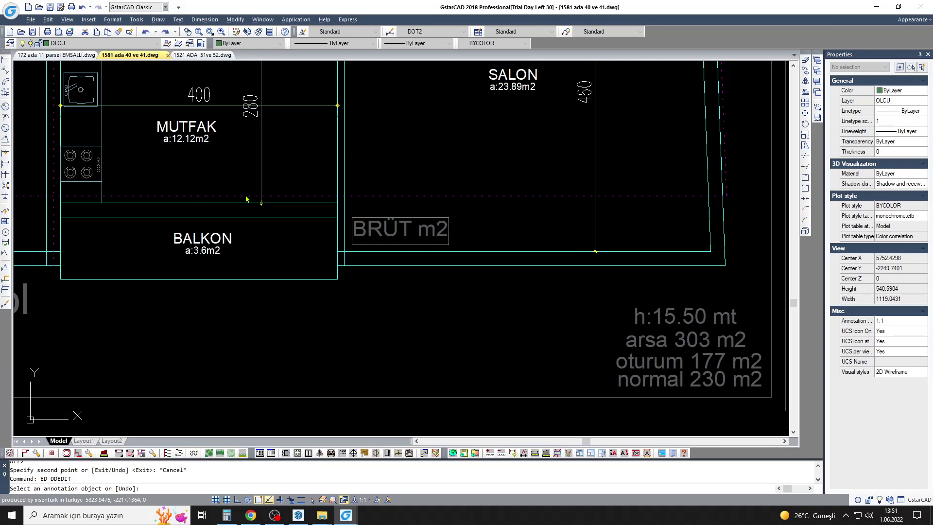
key(Escape)
Step: Copy the BRÜT 115 m2 note under the left apartment
scroll(479, 269, down, 4)
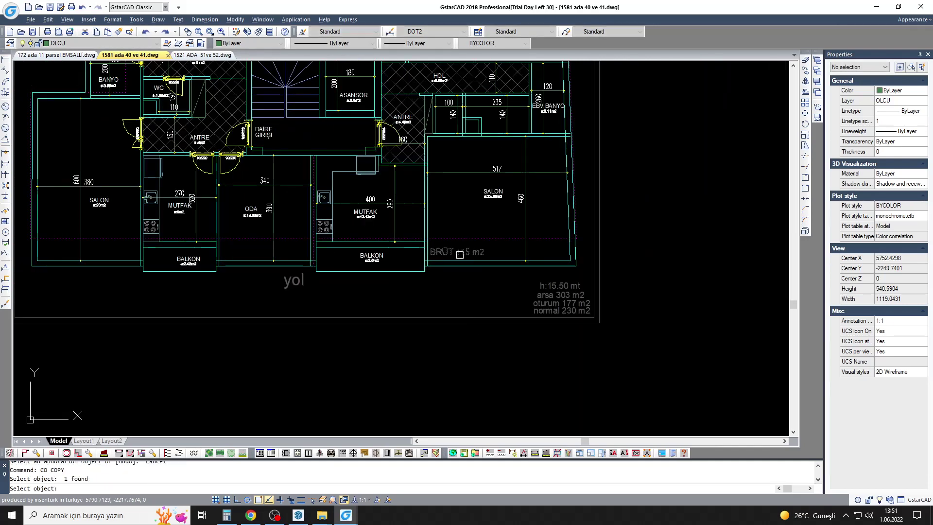
text(co)
key(Return)
click(71, 285)
click(73, 284)
key(Escape)
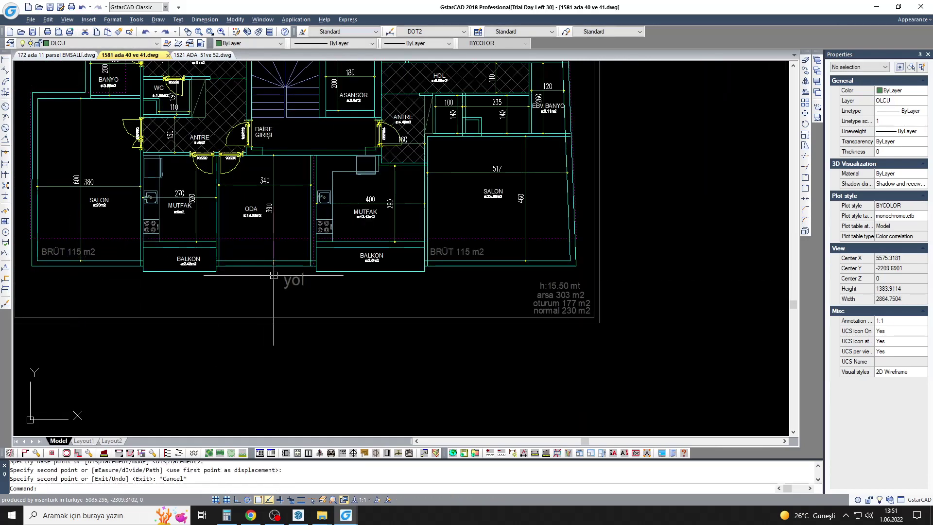
scroll(460, 253, down, 2)
scroll(461, 253, down, 2)
scroll(460, 253, down, 2)
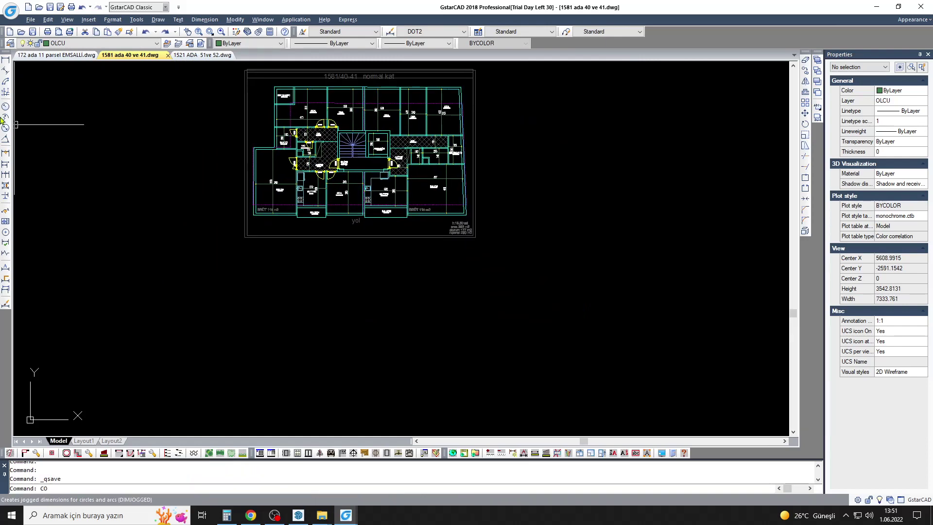
Step: Add the overall 2011 aligned dimension along the bottom of the plan
click(5, 164)
scroll(283, 237, up, 4)
click(292, 246)
scroll(350, 260, down, 2)
scroll(350, 260, up, 2)
click(605, 234)
click(383, 234)
scroll(347, 237, up, 2)
Step: Select objects for a move, then cancel the move
text(m)
key(Return)
double_click(295, 225)
click(297, 225)
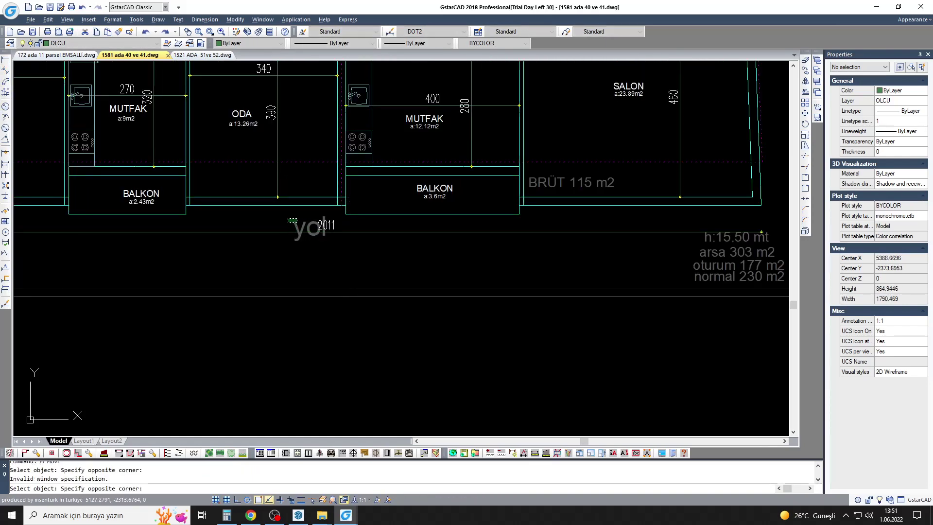
key(Return)
click(334, 301)
scroll(461, 379, down, 4)
key(Escape)
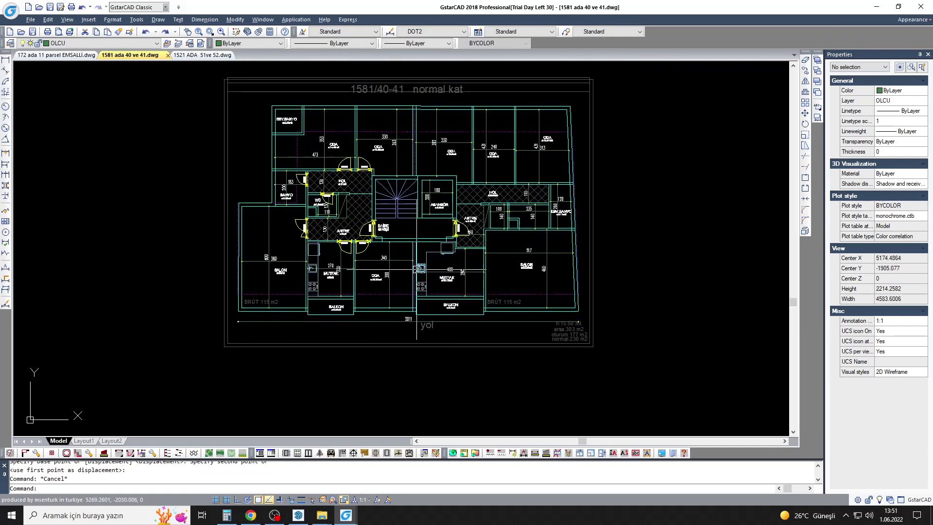
scroll(428, 82, up, 5)
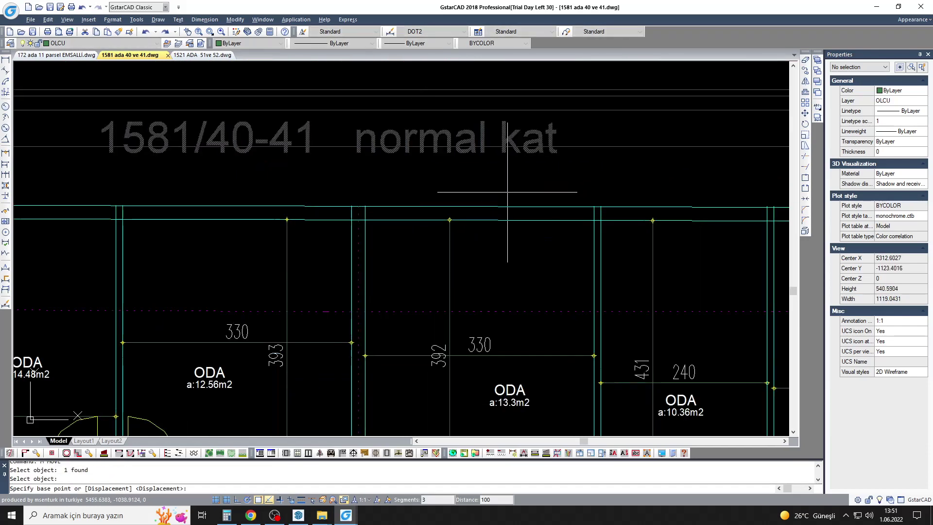
scroll(489, 175, down, 2)
key(Escape)
Step: Reshape the frame around the title by its grips with ortho on, then cancel
drag(558, 155, 488, 145)
scroll(406, 195, down, 1)
scroll(597, 118, up, 2)
scroll(597, 118, up, 3)
click(380, 129)
click(381, 161)
click(381, 218)
key(F8)
key(Escape)
scroll(454, 207, down, 8)
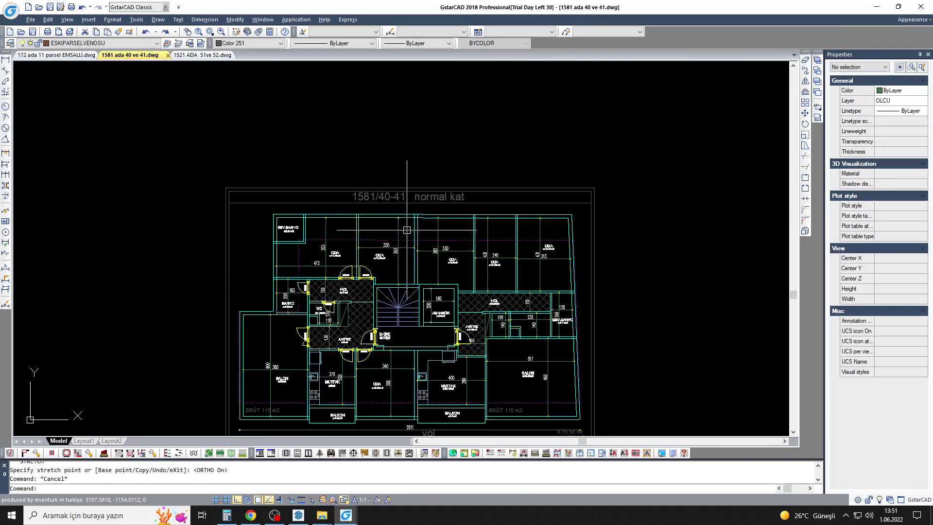
key(Return)
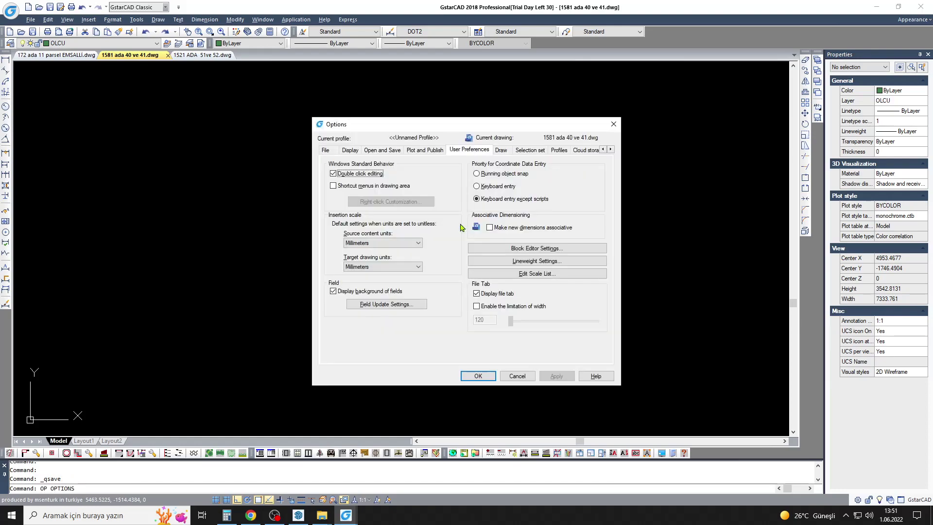
key(Escape)
scroll(447, 209, down, 2)
Step: Window-select the whole floor plan and copy it horizontally beside the original
text(co)
key(Return)
click(341, 156)
click(564, 311)
key(Return)
click(520, 350)
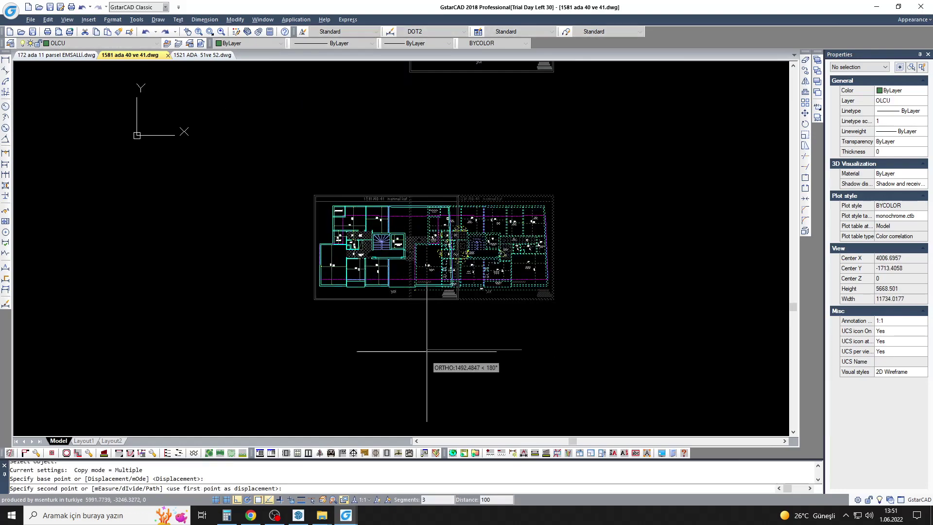
click(364, 360)
click(251, 515)
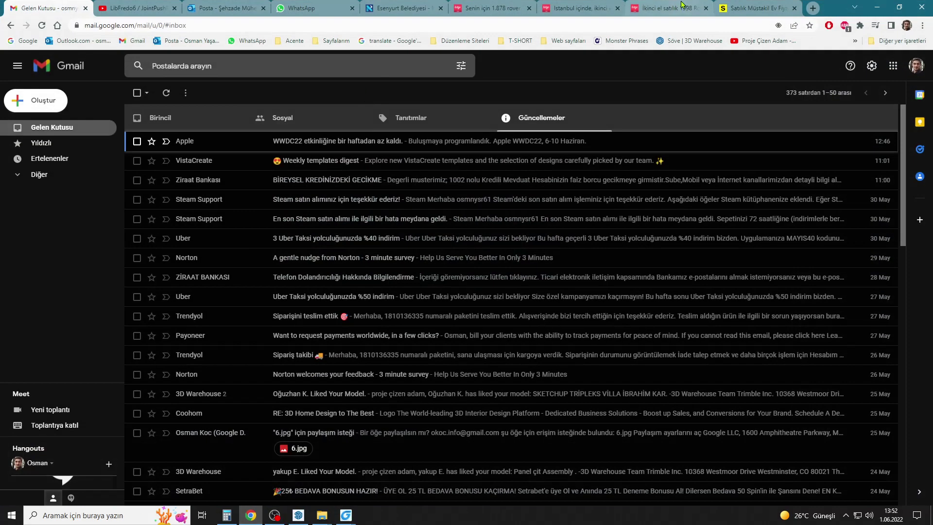
Step: From the Esenyurt municipality tab, search Google for 'esenyurt netgis' in a new tab
click(404, 6)
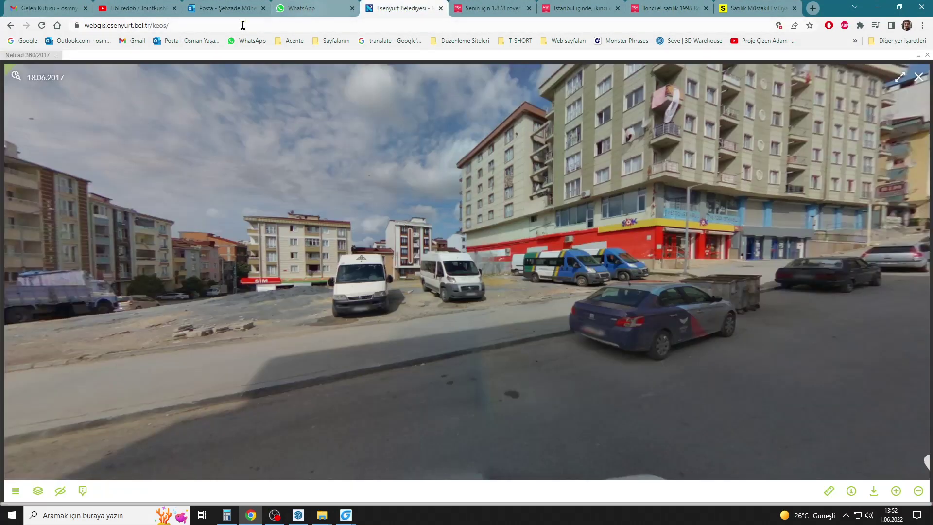
middle_click(21, 43)
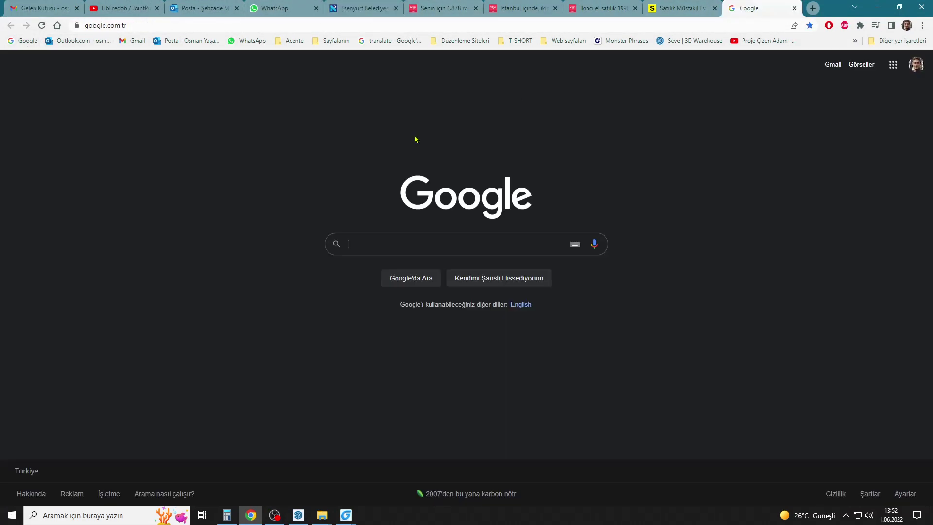
text(E)
click(389, 265)
mouse_move(345, 515)
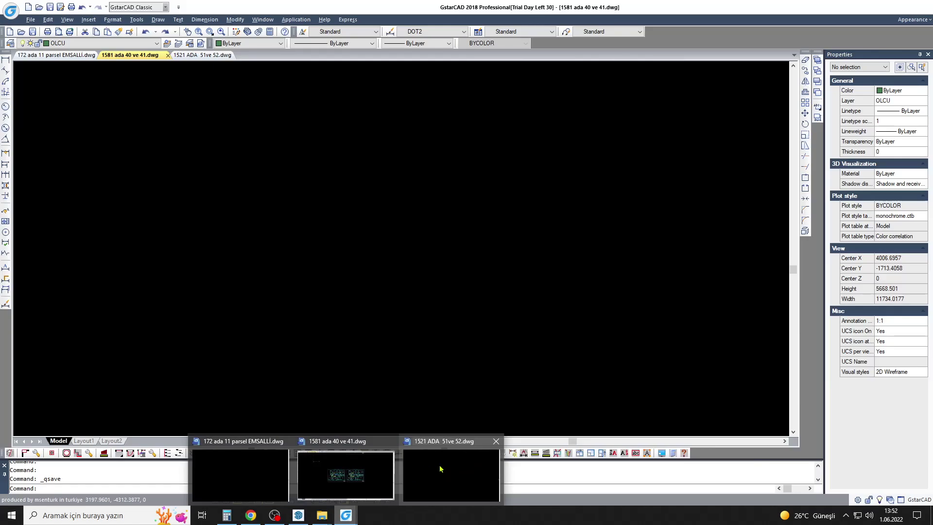
click(351, 472)
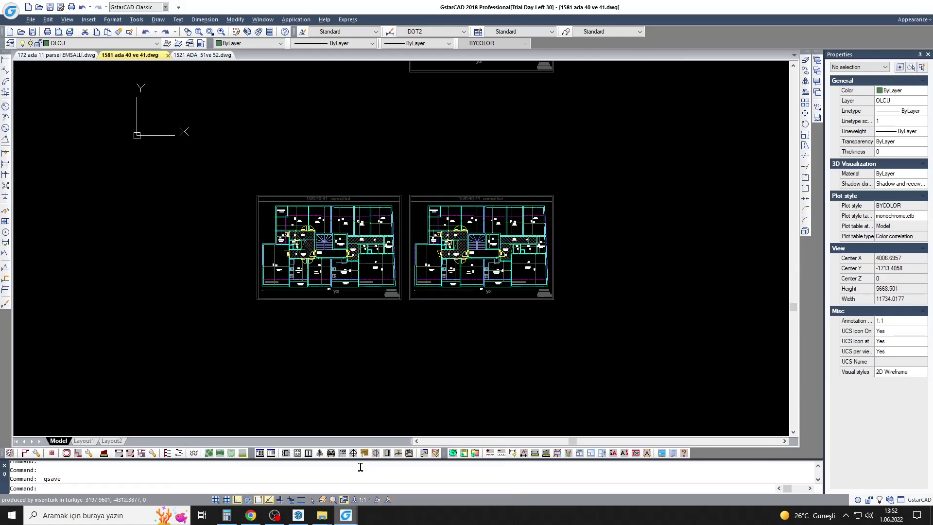
Step: Open the webgis.esenyurt.bel.tr/keos NetGIS link from the Google results
middle_drag(354, 300, 373, 299)
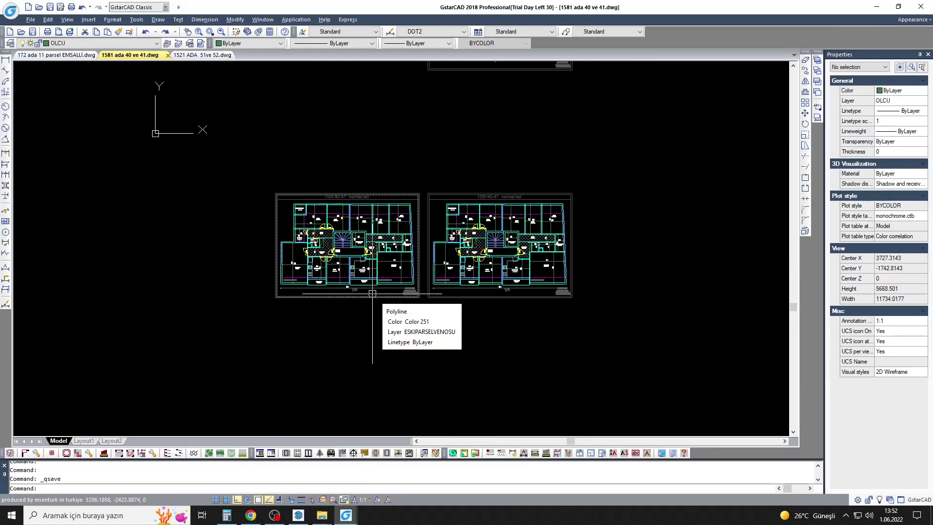
click(251, 515)
click(152, 157)
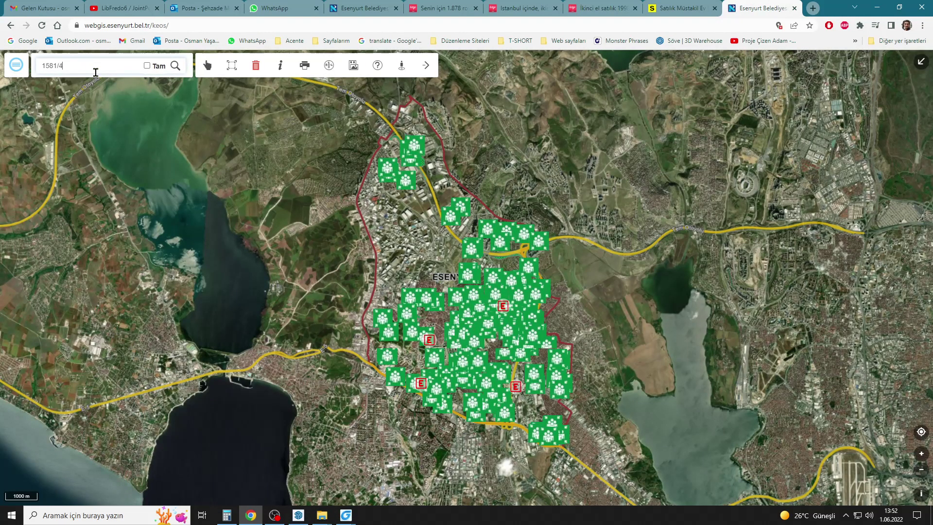
Step: Find parcel 1581/40 (150 m²) in NetGIS and open the Netcad 360 street view there
text(0)
key(Return)
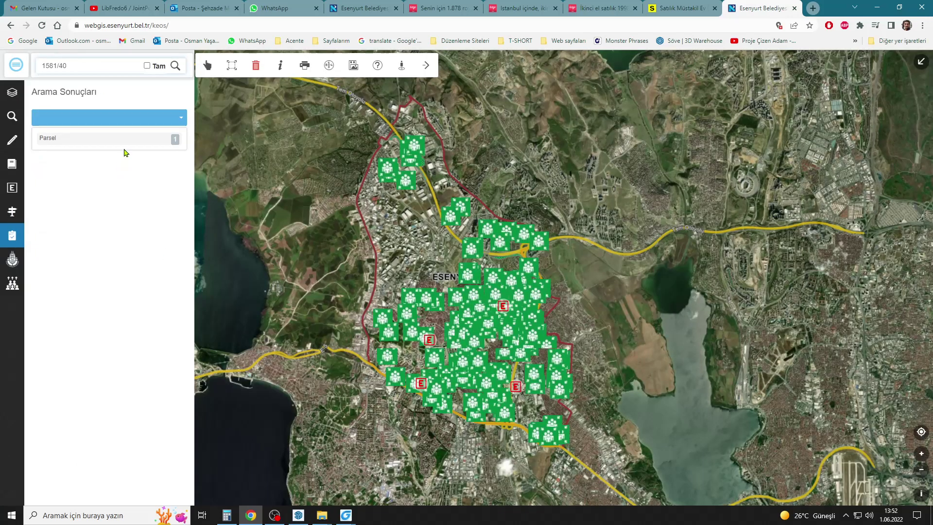
click(125, 144)
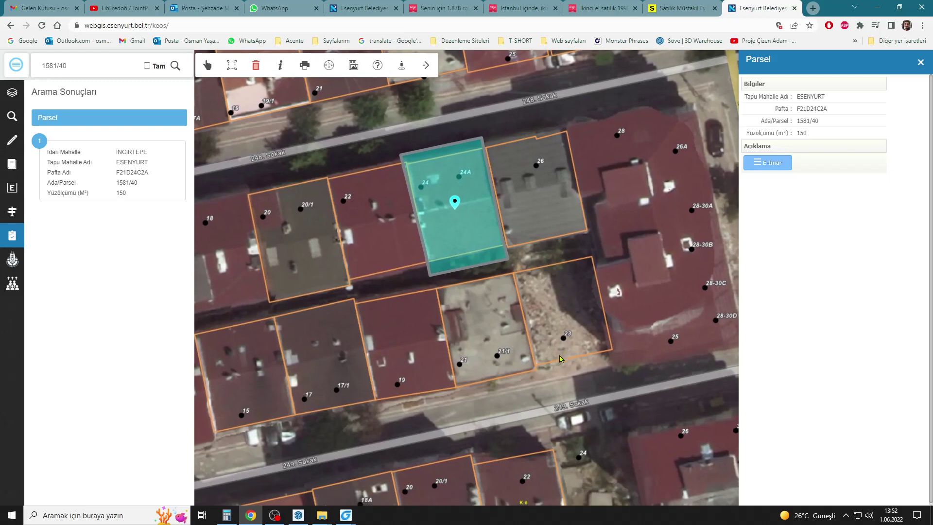
right_click(567, 352)
click(608, 344)
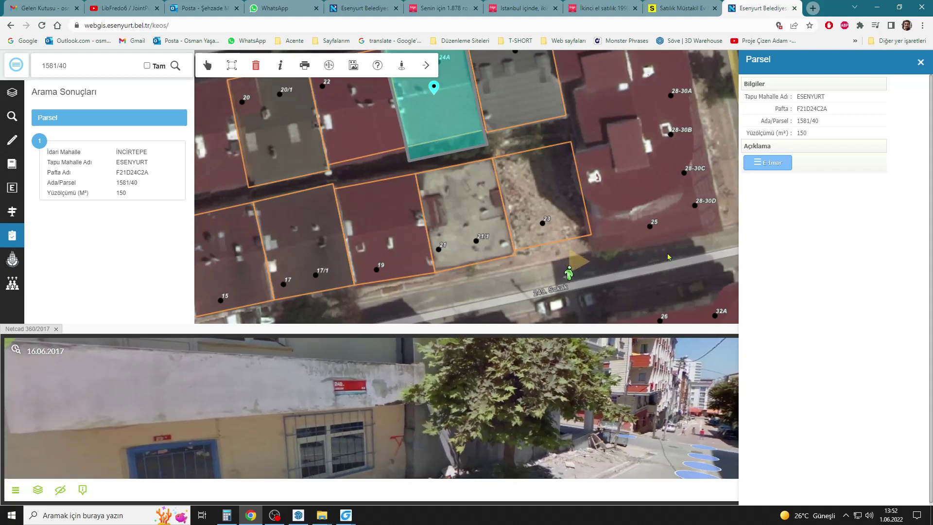
Step: Walk the full-screen 360 view down the street, turning toward building facades, then return to the drawing
click(920, 63)
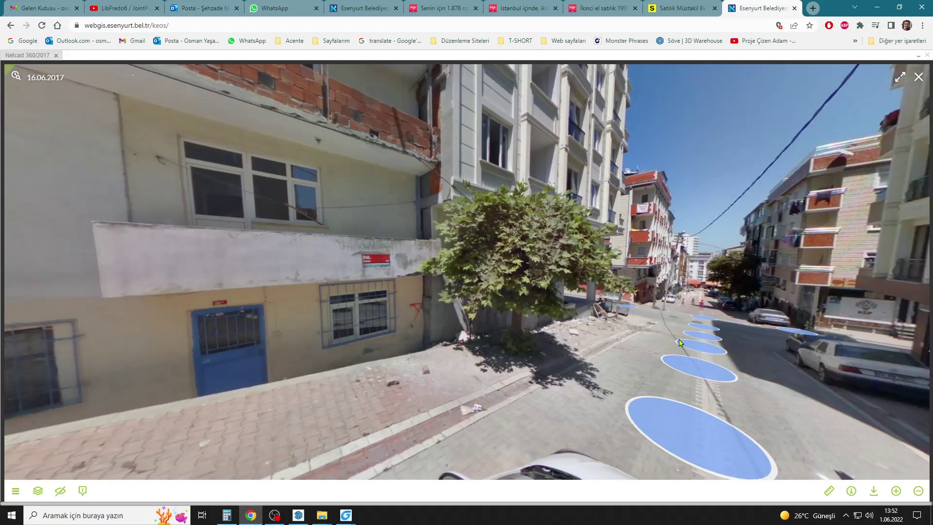
click(693, 337)
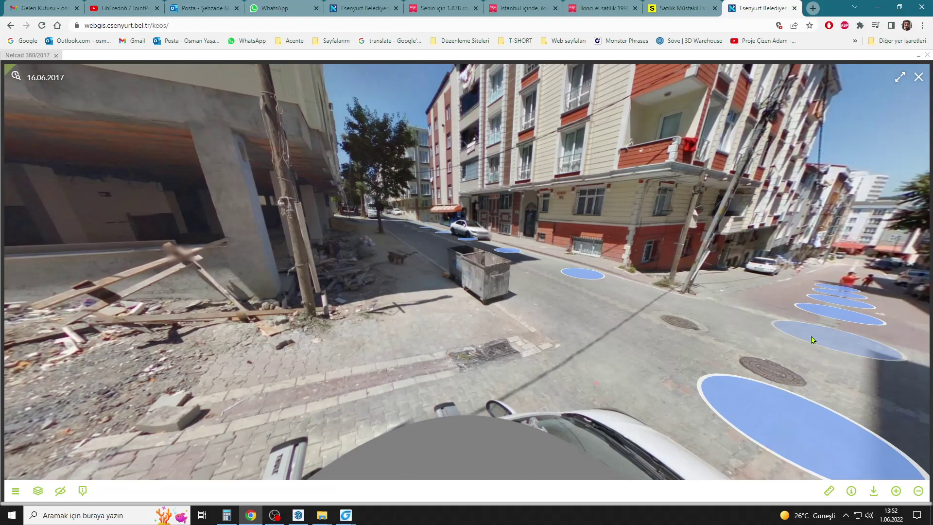
click(813, 340)
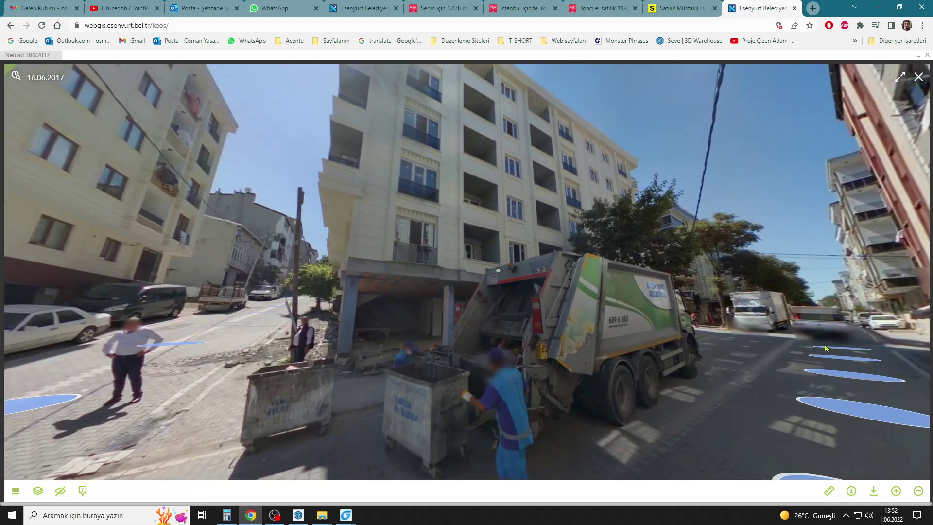
click(826, 348)
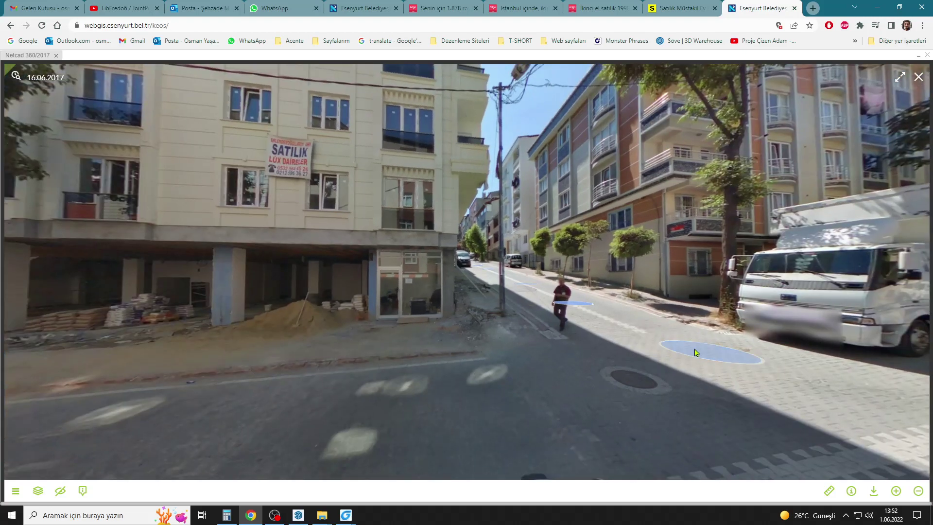
click(694, 351)
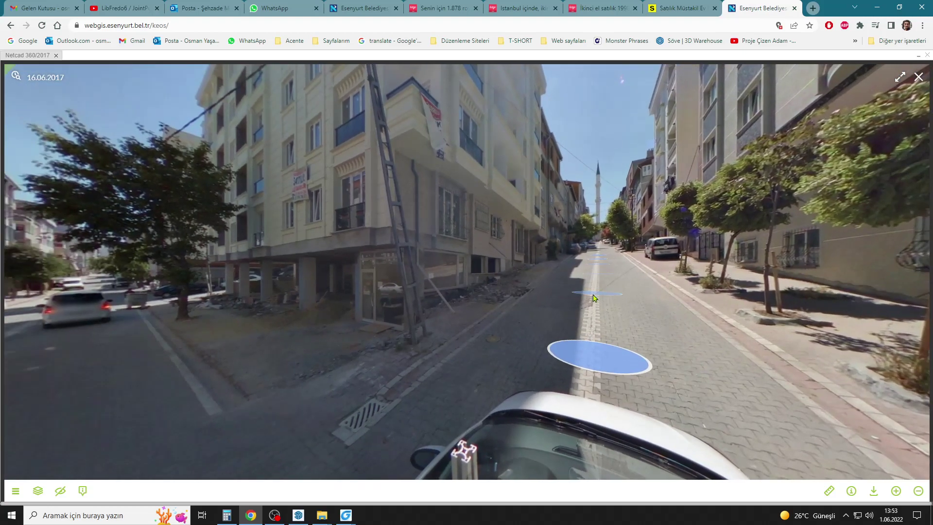
click(593, 297)
drag(583, 275, 722, 340)
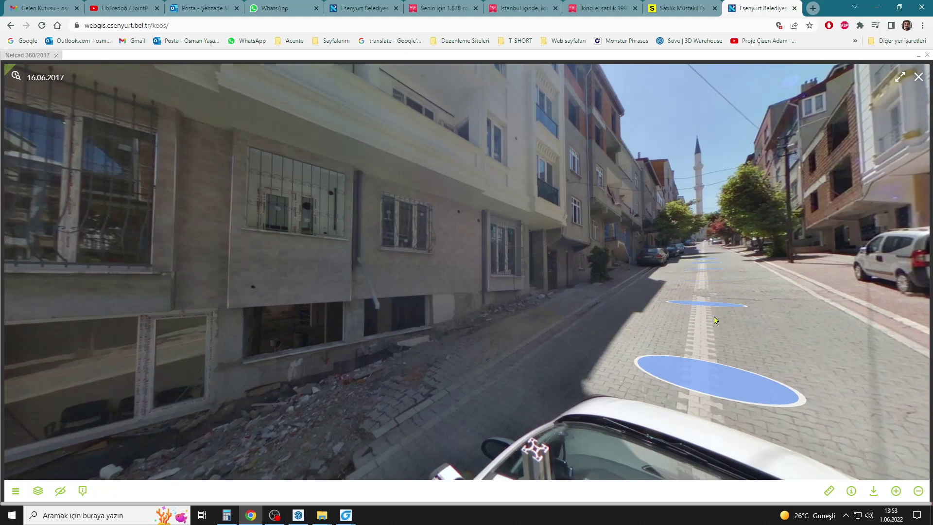
click(708, 307)
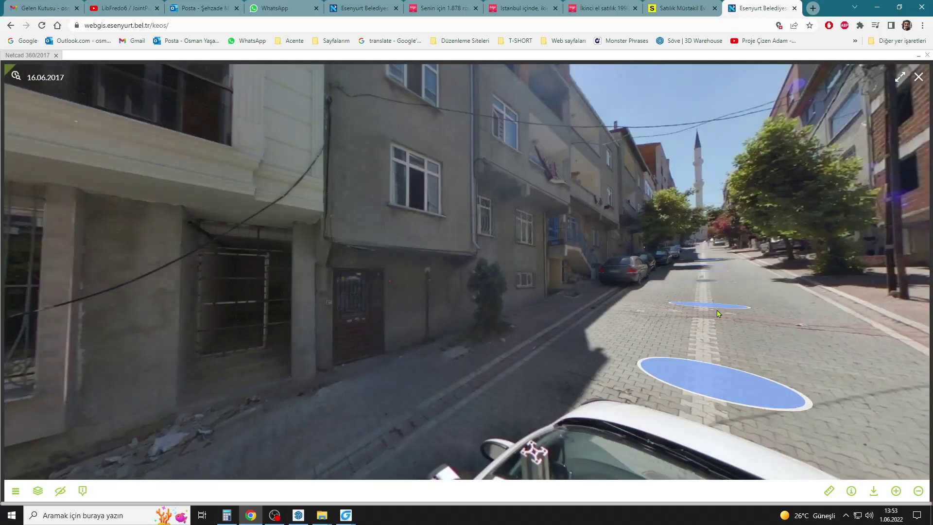
click(720, 310)
drag(515, 306, 693, 308)
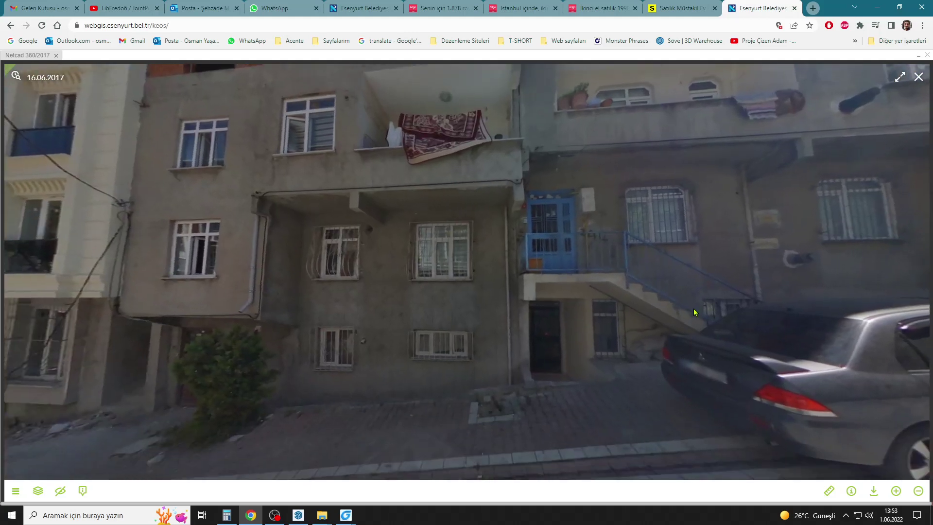
mouse_move(346, 515)
click(346, 471)
middle_drag(369, 312, 395, 312)
Step: Copy the red area note to below the floor plan
scroll(384, 272, up, 4)
scroll(383, 272, down, 5)
scroll(374, 285, up, 6)
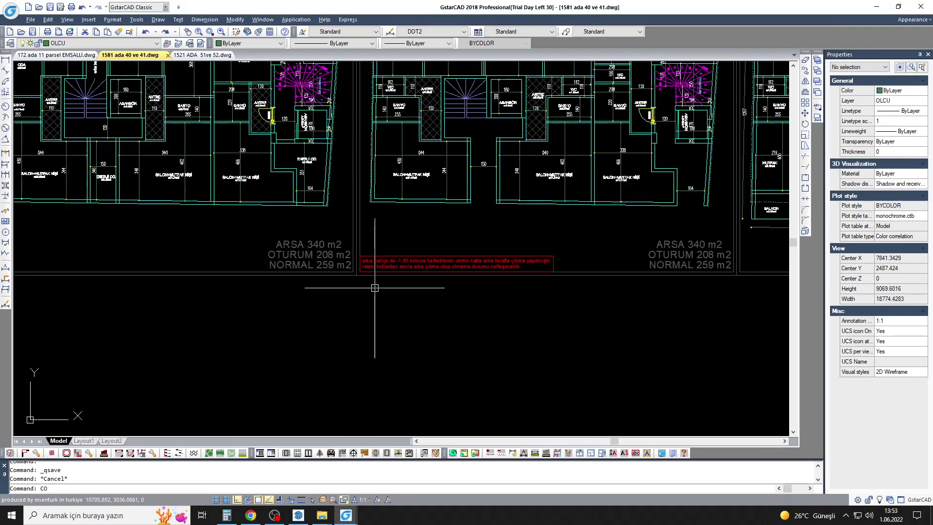
text(co)
key(Return)
click(473, 229)
scroll(194, 228, down, 5)
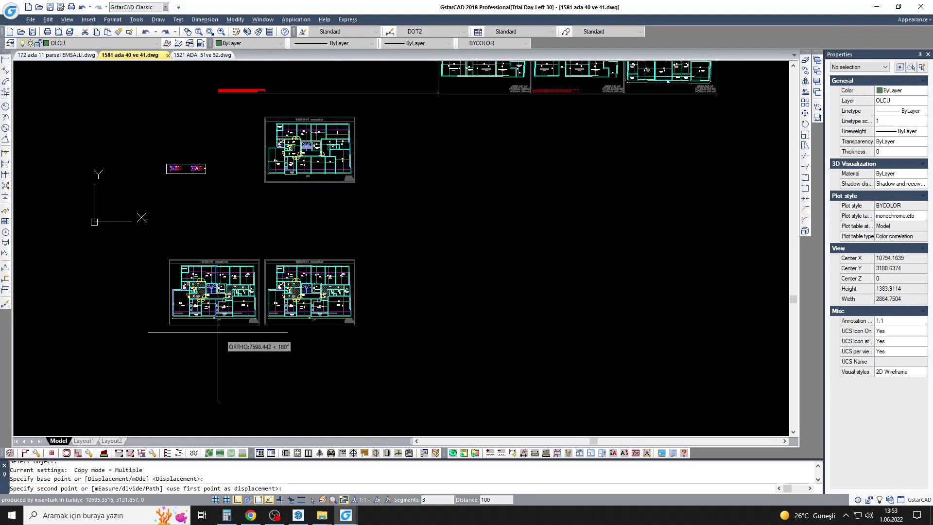
scroll(117, 301, up, 6)
click(128, 291)
key(Escape)
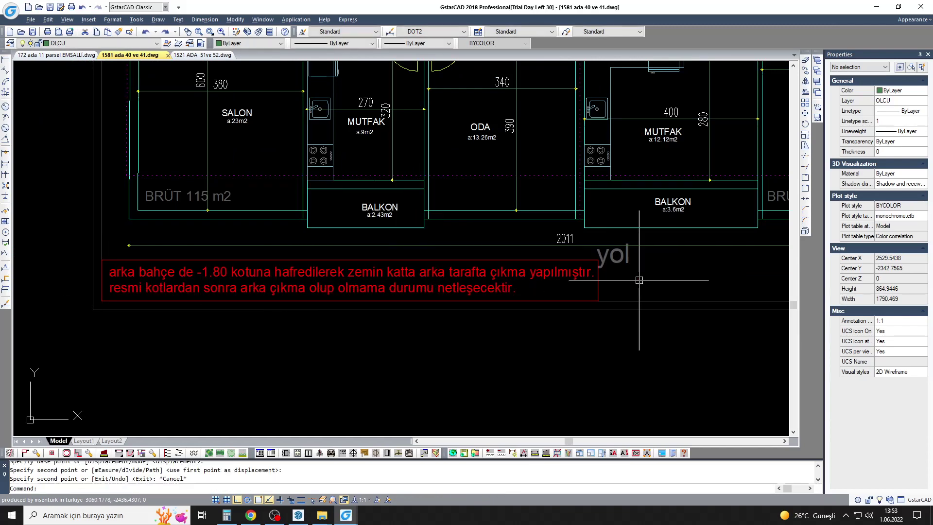
Step: Erase the right balcony, its stove and the right kitchen's contents
middle_drag(639, 280, 510, 280)
scroll(534, 272, down, 3)
drag(602, 262, 457, 405)
key(Escape)
text(E)
key(Return)
drag(438, 198, 617, 264)
key(Return)
scroll(515, 195, up, 2)
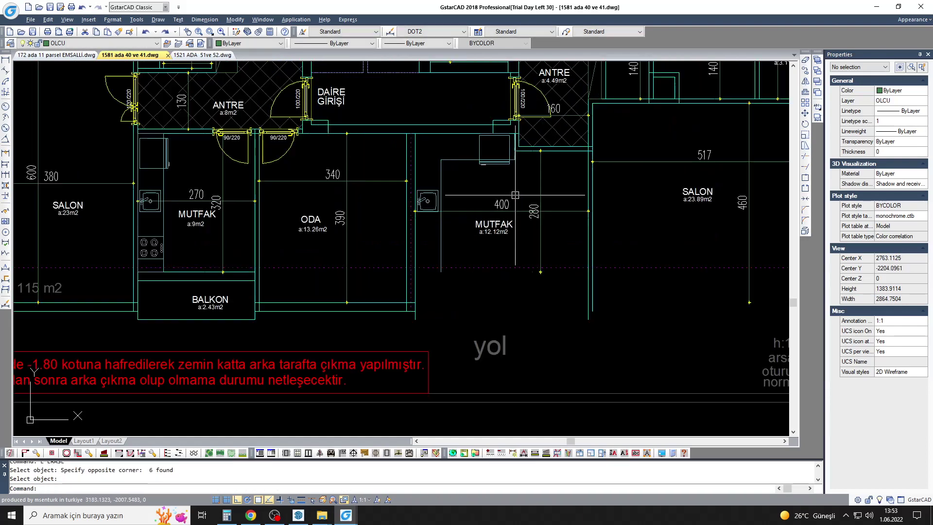
key(Return)
drag(554, 248, 429, 195)
key(Return)
key(Return)
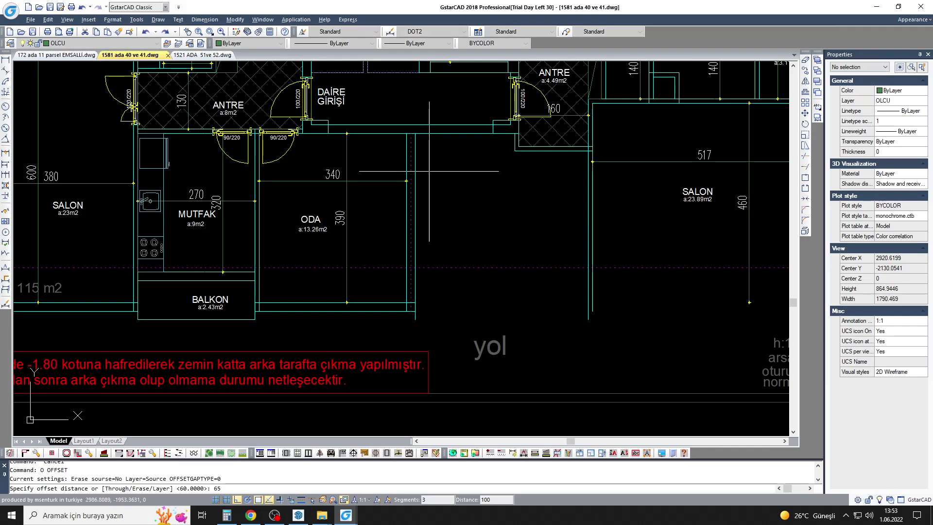
Step: Erase the two leftover wall lines where the rear wall is pulled in
scroll(413, 159, up, 2)
text(65)
key(Escape)
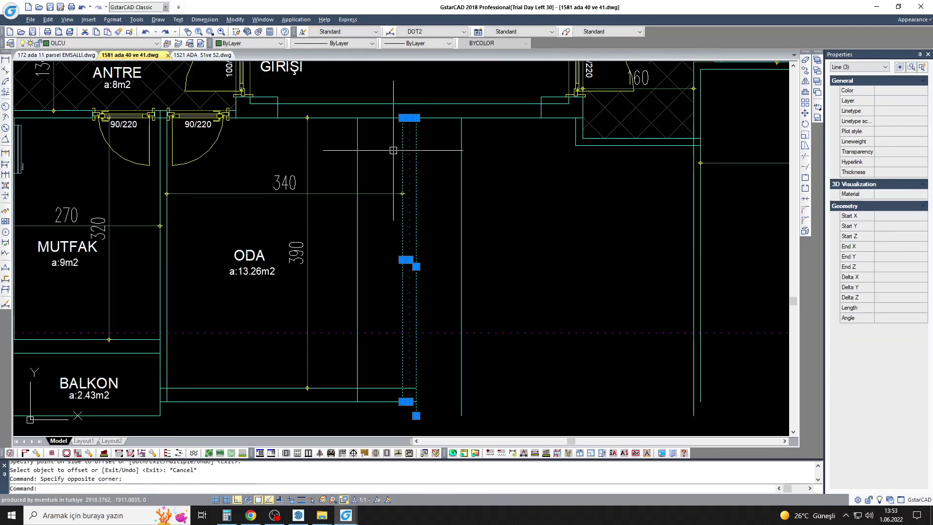
scroll(418, 195, down, 3)
scroll(369, 194, up, 2)
text(e)
key(Return)
drag(404, 204, 371, 177)
key(Return)
text(o)
key(Return)
key(Escape)
Step: Delete the left BALKON, the BRÜT text and the lower wall lines
mouse_move(423, 179)
middle_down()
mouse_move(425, 146)
mouse_move(559, 128)
middle_up()
drag(433, 274, 311, 224)
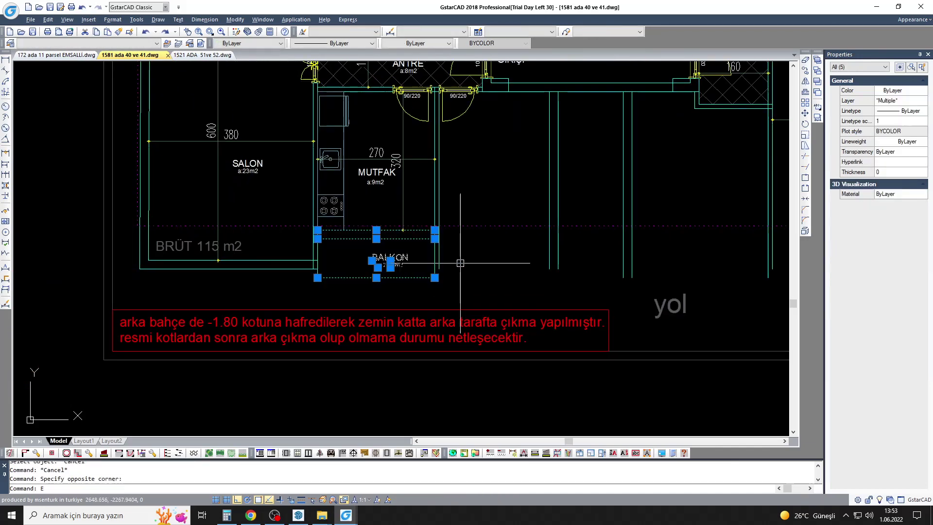
key(Delete)
middle_drag(341, 243, 410, 254)
text(e)
key(Return)
drag(337, 294, 306, 252)
key(Return)
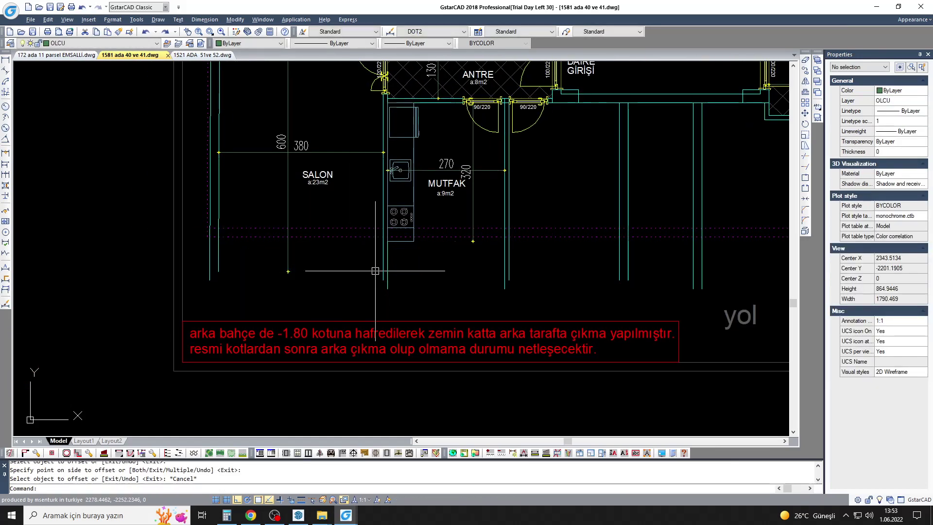
key(Escape)
Step: Join the new rear wall line to the side wall in a clean corner
text(t)
key(Return)
click(297, 228)
click(289, 252)
scroll(234, 241, down, 1)
Step: Move the SALON label up into the shortened room
click(244, 202)
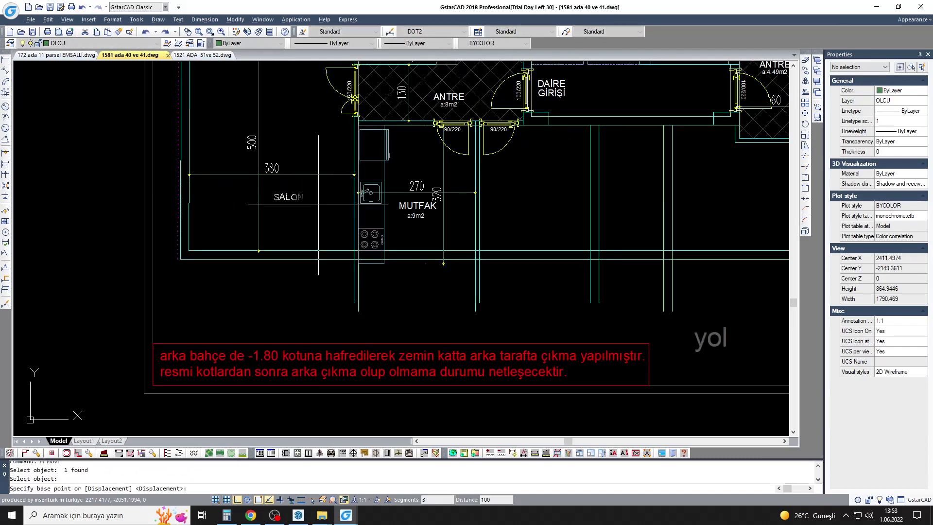
drag(244, 202, 244, 149)
scroll(301, 267, up, 3)
key(Escape)
scroll(302, 267, up, 2)
Step: Stretch the stove and kitchen counter end upward to fit the new wall
key(Return)
drag(307, 301, 229, 219)
key(Return)
click(277, 313)
click(277, 291)
key(s)
key(Return)
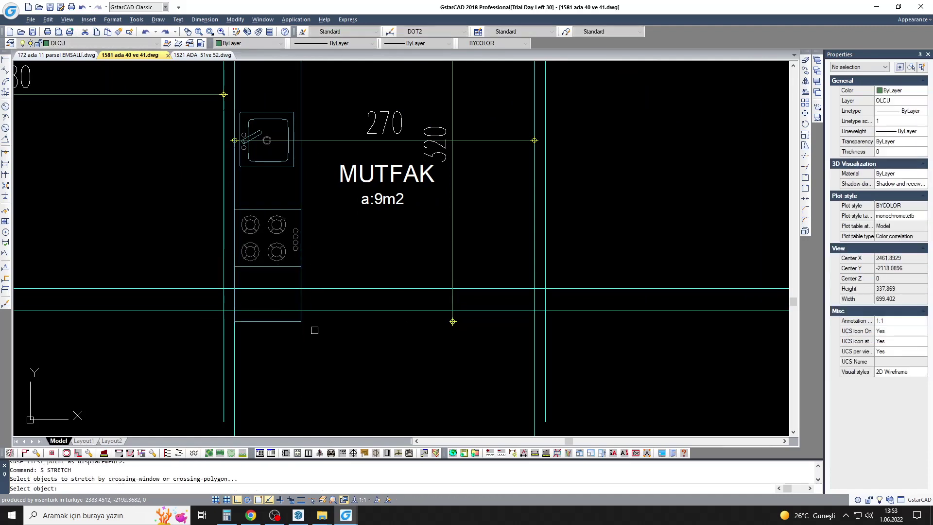
Step: Trim away the leftover lines below the kitchen
text(tr)
key(Return)
click(258, 286)
scroll(264, 271, down, 4)
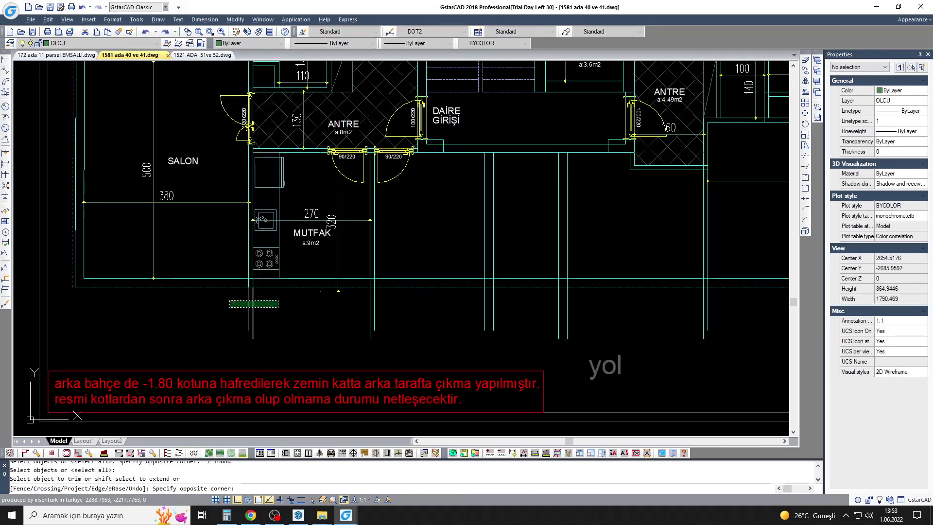
click(229, 307)
middle_drag(343, 291, 244, 289)
key(Return)
key(Return)
click(243, 289)
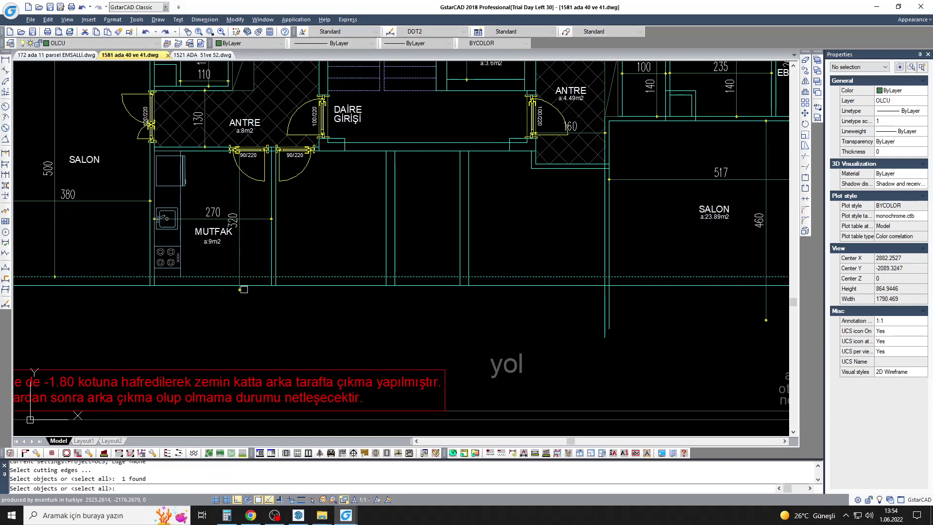
click(5, 152)
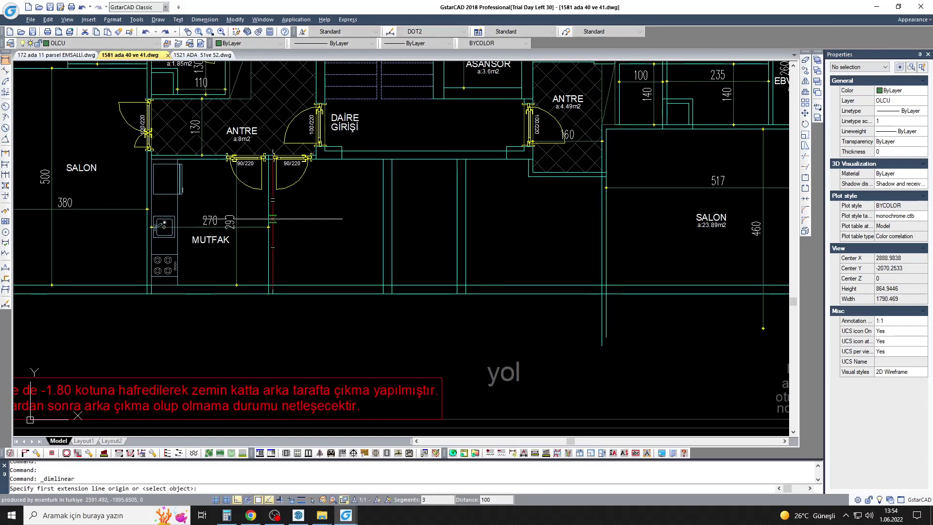
Step: Add a 150 linear dimension along the kitchen wall
scroll(279, 197, up, 3)
click(273, 209)
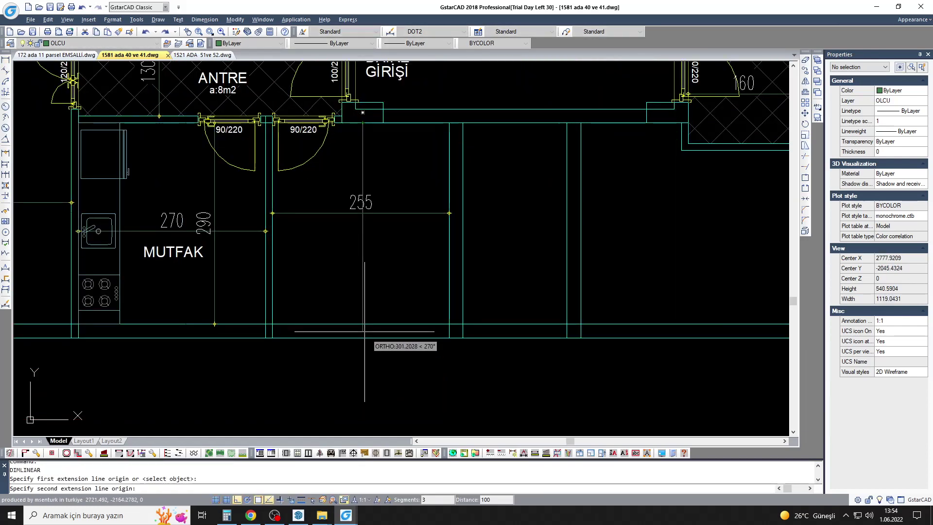
middle_drag(325, 274, 207, 293)
key(Return)
click(346, 229)
click(450, 228)
key(Return)
click(391, 143)
key(Escape)
Step: Try trimming the kitchen walls twice with TR, cancelling both attempts
text(TR)
key(Return)
key(Return)
key(Escape)
text(TR)
key(Return)
scroll(428, 183, down, 3)
scroll(428, 182, up, 2)
click(370, 301)
key(Escape)
scroll(386, 313, down, 4)
scroll(572, 213, up, 2)
Step: Shift the kitchen cabinet rectangle to the left
text(CO)
key(Return)
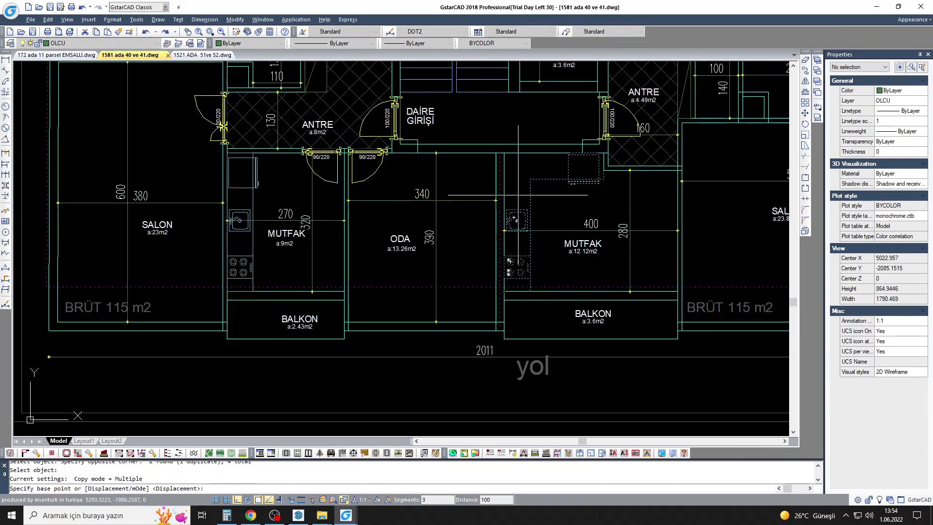
scroll(504, 153, down, 3)
scroll(359, 243, up, 4)
key(Escape)
text(M)
key(Return)
click(399, 251)
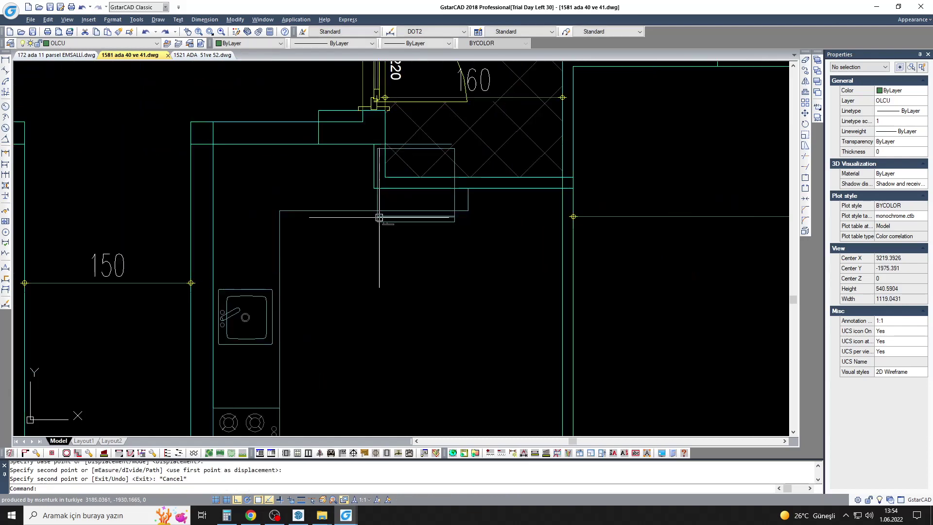
click(336, 253)
Step: Attempt to stretch the kitchen counter end, then cancel the stretch
text(s)
key(Return)
drag(476, 228, 456, 180)
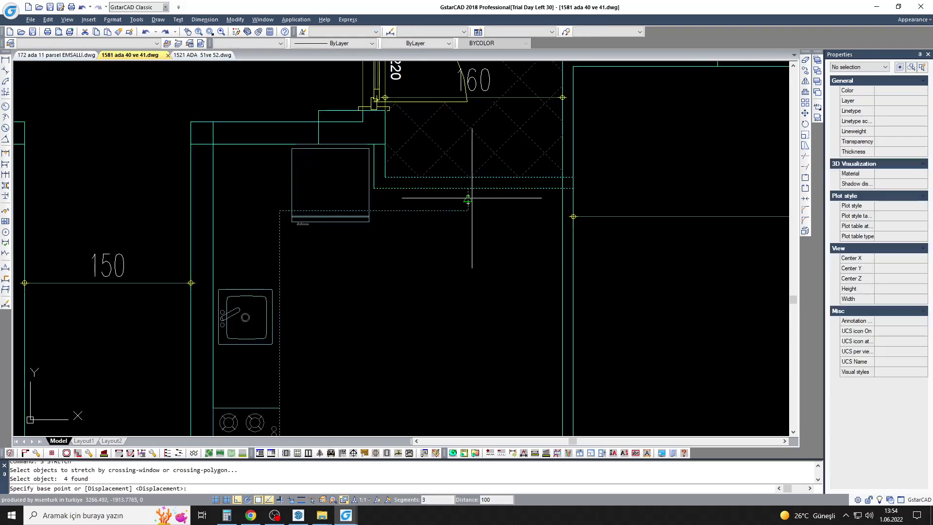
key(Return)
click(468, 210)
key(Escape)
scroll(403, 177, down, 5)
scroll(460, 169, up, 5)
Step: Move the kitchen sink higher up
text(m)
key(Return)
click(308, 175)
key(Return)
click(374, 192)
click(374, 178)
Step: Insert a 150/220 door in the lower wall
text(tr)
key(Return)
key(Escape)
scroll(438, 272, down, 5)
scroll(485, 292, up, 2)
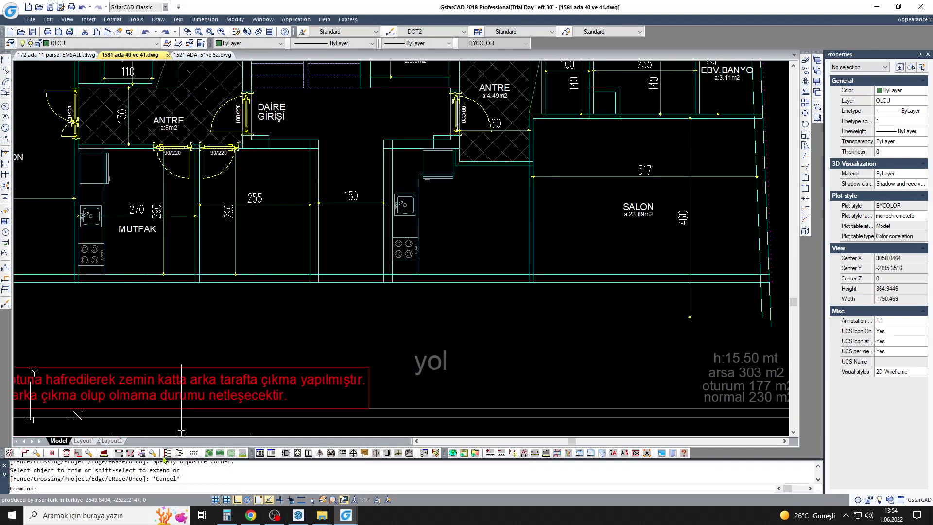
click(142, 453)
text(0)
key(Return)
Step: Delete the SALON's old area label
mouse_move(343, 253)
middle_down()
mouse_move(486, 213)
mouse_move(479, 221)
middle_up()
text(e)
key(Return)
click(480, 222)
key(Return)
Step: Trim lines below the lower wall and fillet the SALON's right wall to it
text(tr)
key(Return)
click(537, 286)
click(617, 306)
key(Return)
text(f)
key(Return)
click(583, 290)
click(607, 265)
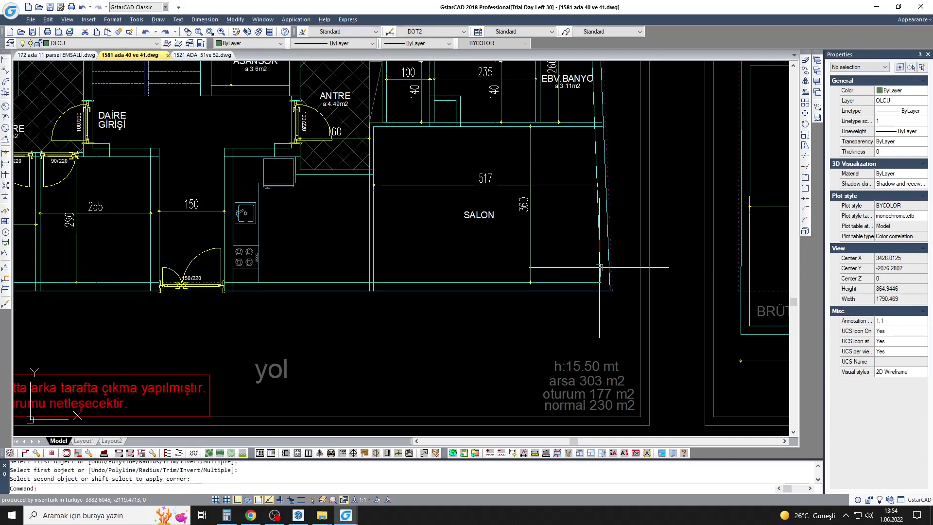
Step: Label the SALON room with its 18.62 m² area
click(104, 453)
click(921, 6)
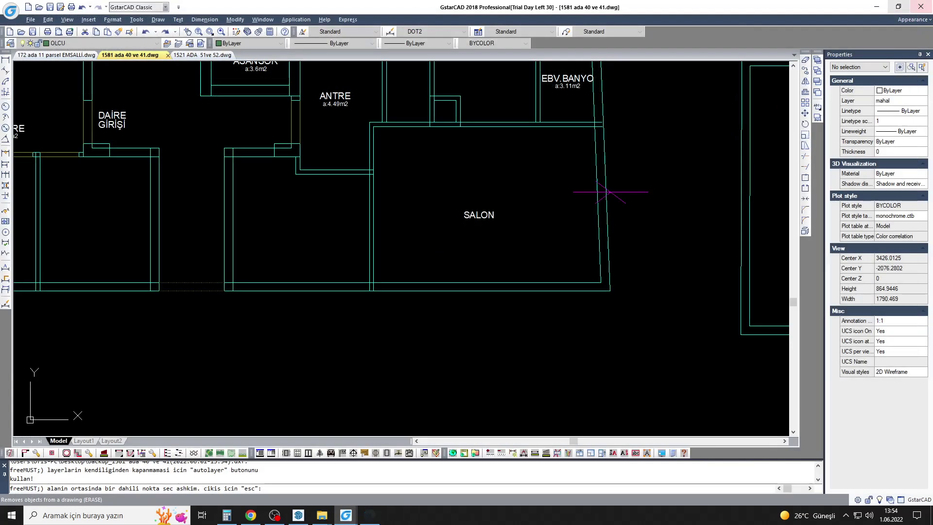
click(442, 349)
click(418, 252)
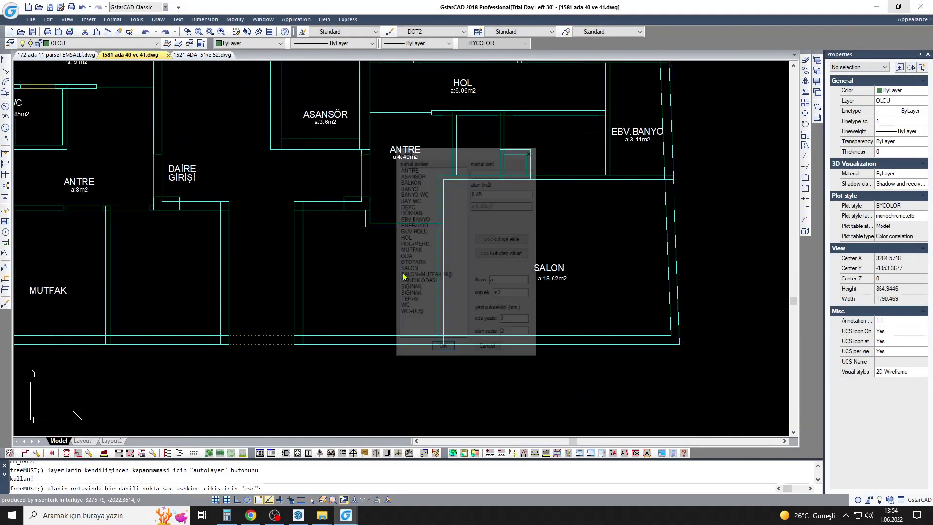
Step: Label the right kitchen MUTFAK and dimension it 250 by 315
double_click(418, 253)
click(343, 289)
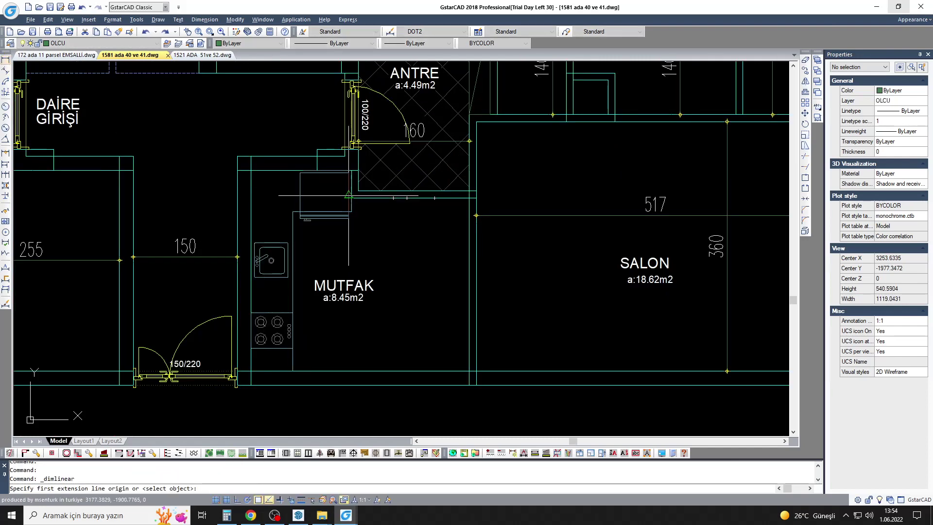
click(400, 372)
key(Return)
click(470, 342)
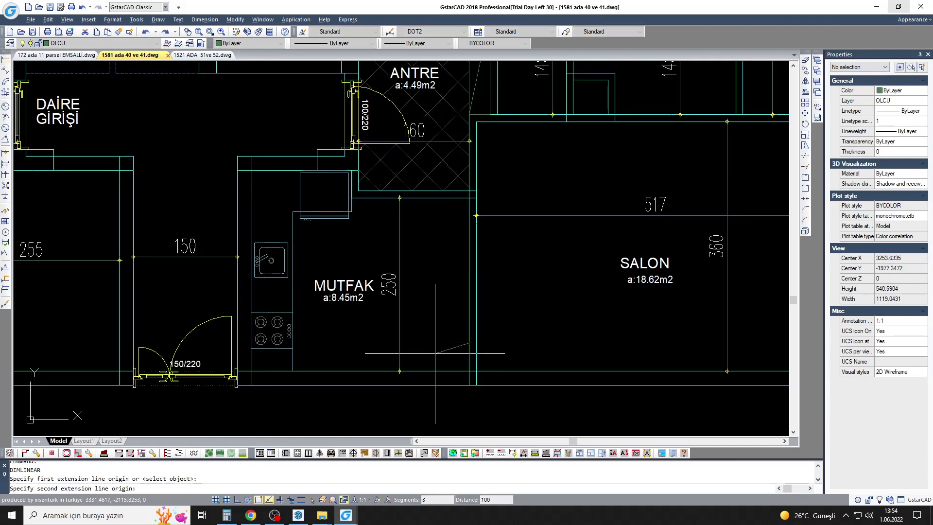
key(Escape)
click(103, 452)
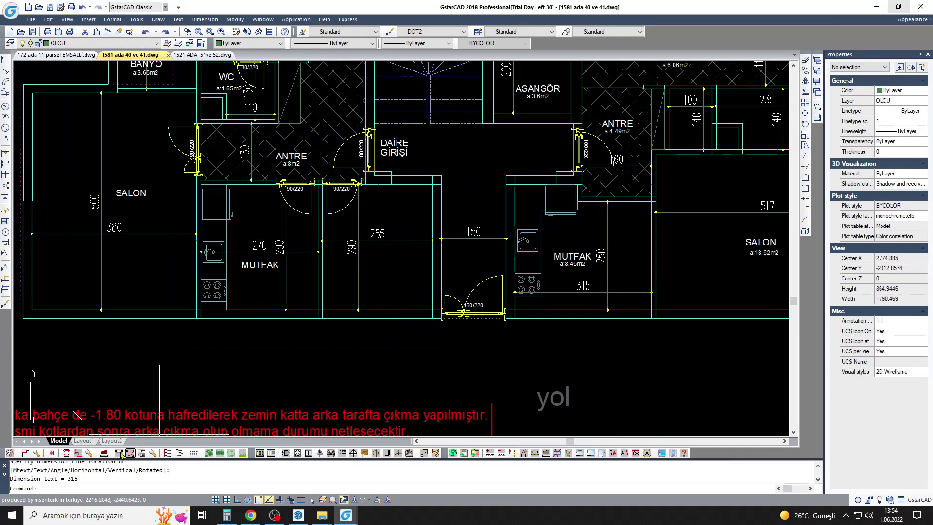
Step: Label the left kitchen MUTFAK and the neighbouring room ODA with their areas
click(260, 233)
double_click(418, 253)
click(290, 279)
click(436, 273)
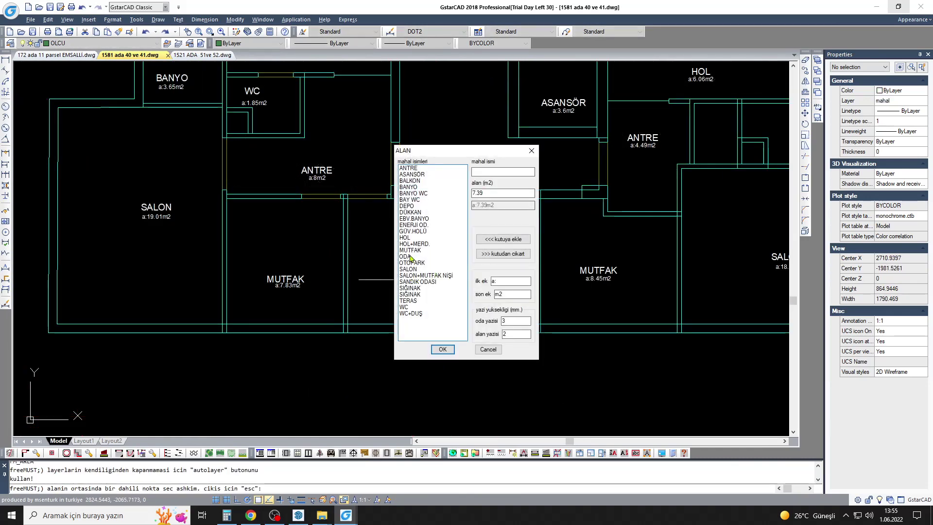
double_click(410, 257)
click(428, 292)
Step: Correct the kitchen area text to read 8 m²
scroll(397, 251, down, 1)
scroll(353, 285, up, 3)
scroll(353, 284, up, 2)
scroll(339, 269, down, 1)
key(Escape)
text(ed)
key(Return)
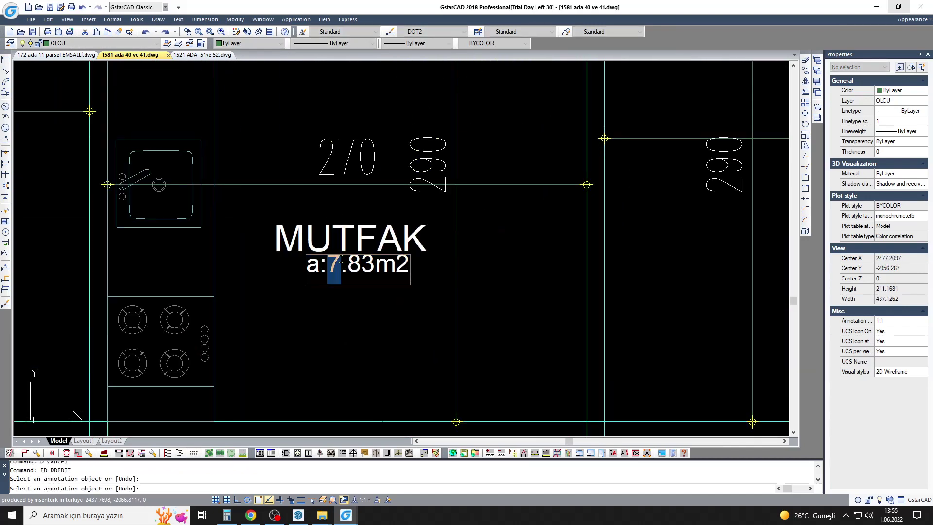
text(8)
key(Return)
Step: Open the SALON area text for editing, then cancel without changes
scroll(373, 263, down, 3)
middle_drag(777, 292, 403, 291)
middle_drag(618, 320, 510, 263)
scroll(510, 263, down, 3)
scroll(481, 272, up, 2)
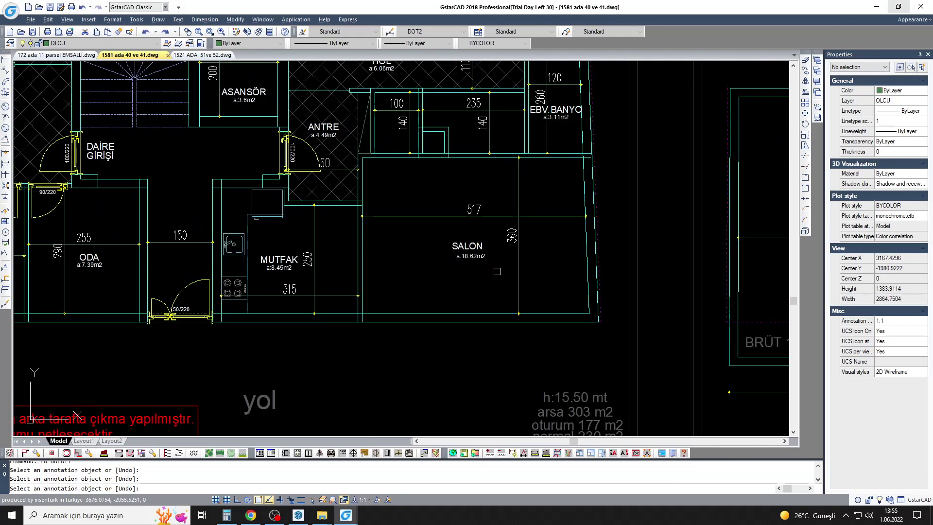
scroll(481, 272, up, 5)
click(480, 274)
drag(441, 273, 509, 273)
key(Escape)
key(Escape)
Step: Zoom around the plan and begin editing its title with ed
scroll(526, 327, down, 3)
scroll(470, 264, up, 3)
scroll(470, 264, down, 3)
scroll(470, 264, up, 1)
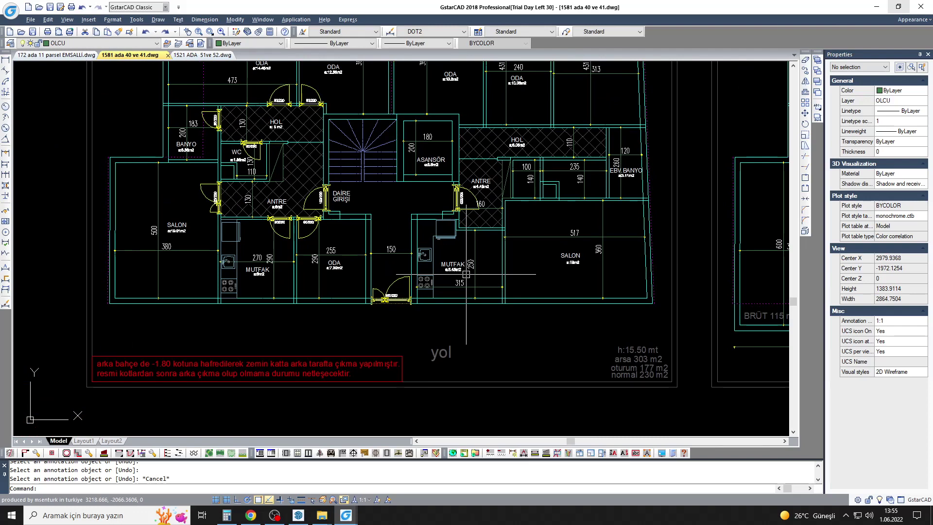
scroll(466, 275, down, 3)
scroll(396, 157, up, 3)
scroll(396, 158, up, 2)
text(ed)
key(Return)
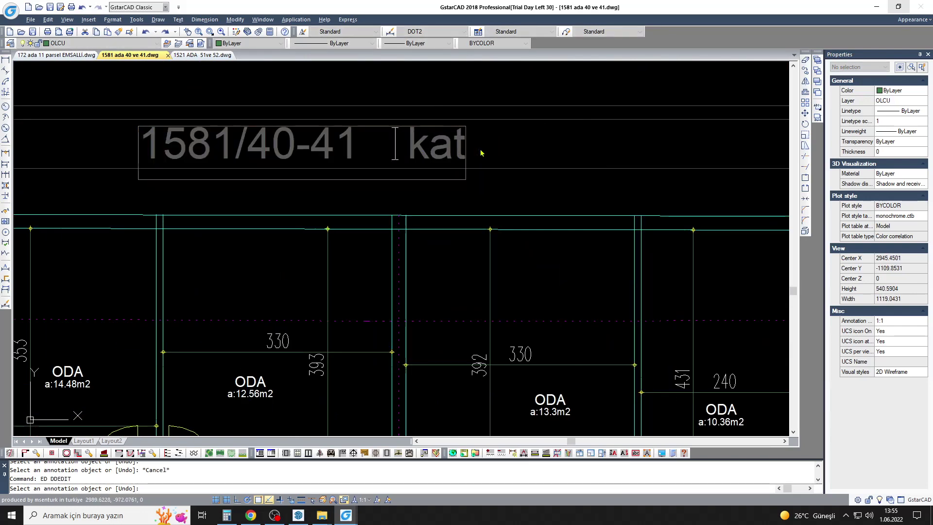
Step: Copy the whole left floor plan to the right of the original
scroll(365, 167, down, 10)
scroll(345, 209, up, 2)
text(co)
key(Return)
drag(503, 313, 209, 131)
key(Return)
click(376, 335)
click(620, 334)
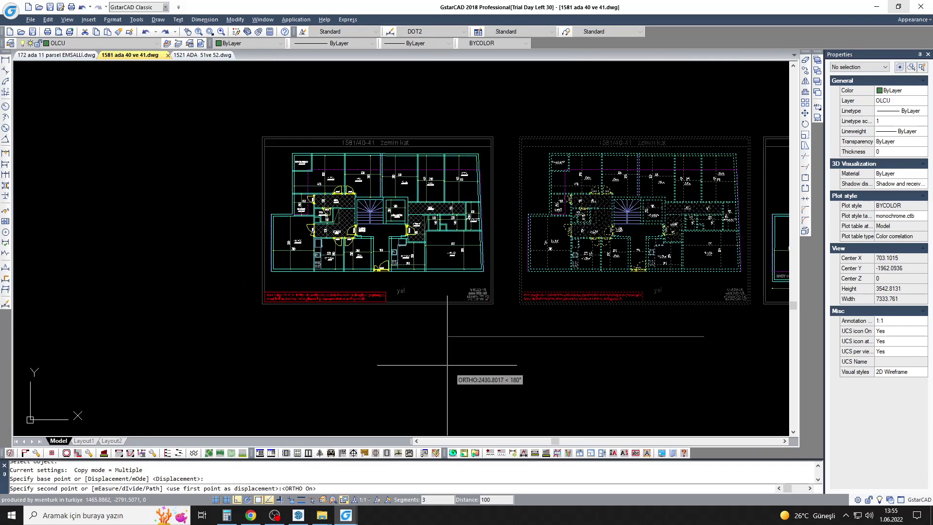
key(Escape)
Step: Retitle the copied plan '1581/40-41 bodrum kat'
scroll(409, 155, up, 5)
text(ed)
key(Return)
scroll(409, 156, down, 3)
scroll(360, 140, up, 3)
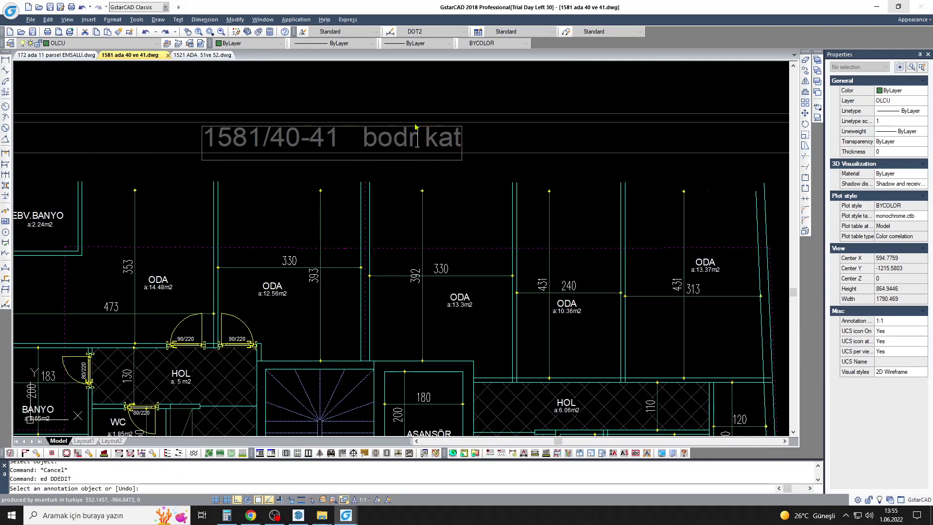
text(u)
key(Return)
key(Escape)
Step: Erase the EBV BANYO items from the plan with a selection window
scroll(436, 146, down, 3)
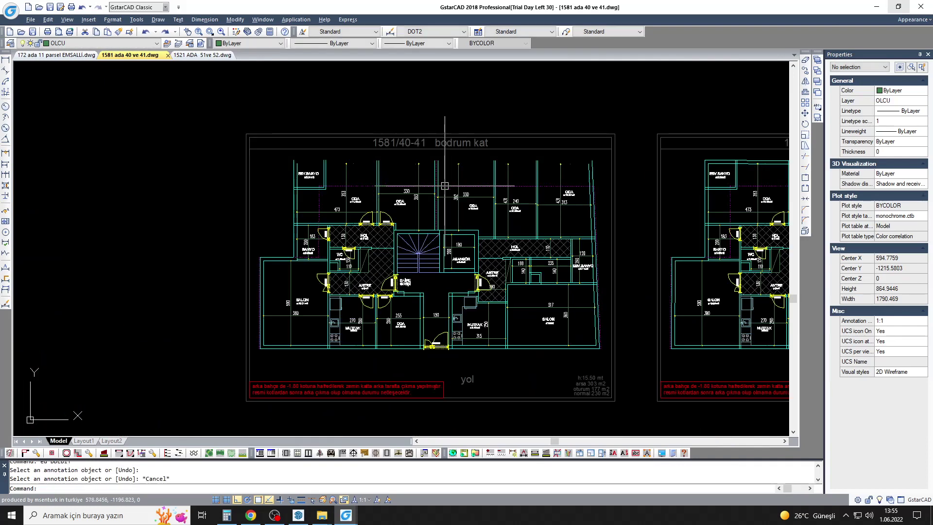
text(e)
key(Return)
key(Return)
key(Escape)
text(e)
key(Return)
click(310, 205)
click(179, 330)
key(Return)
scroll(179, 331, up, 1)
scroll(180, 330, up, 1)
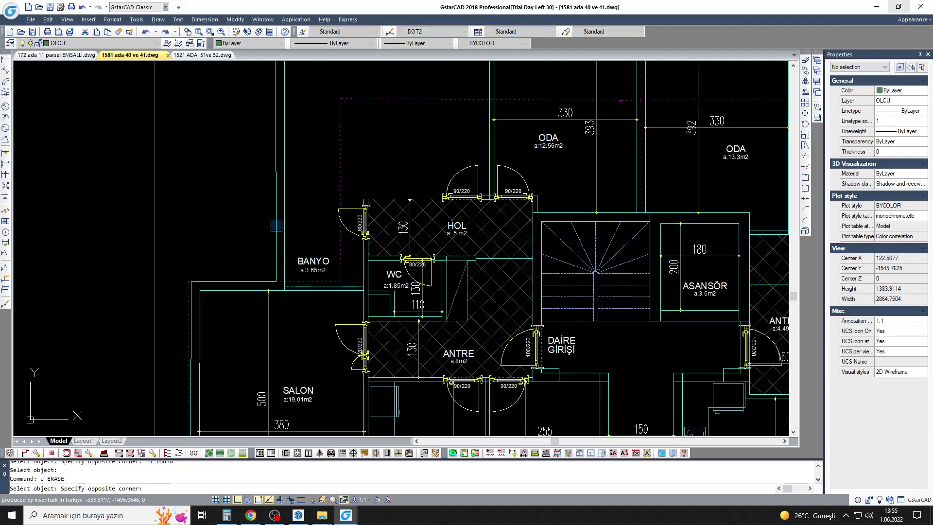
Step: Window-select near the WC and pick a line for matching properties, then cancel both
click(323, 297)
click(209, 335)
key(Escape)
middle_drag(308, 278, 310, 257)
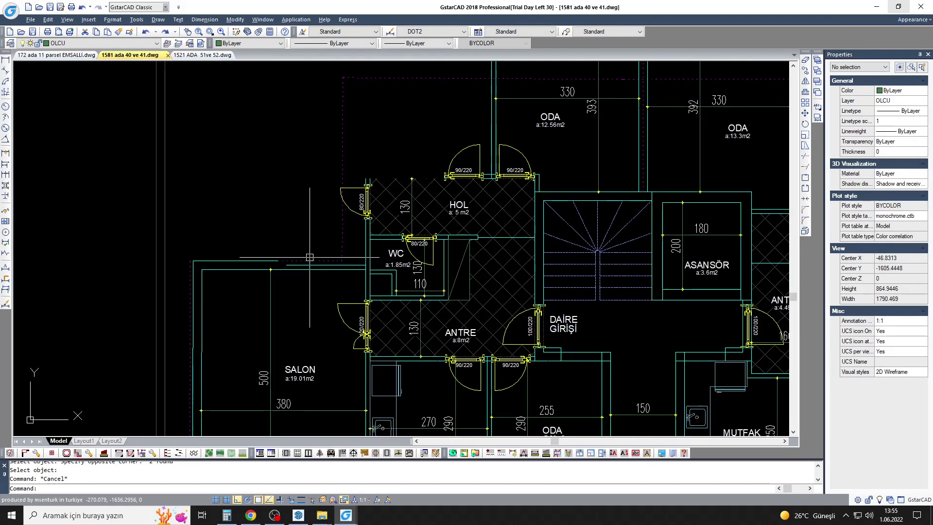
text(ma)
key(Return)
click(267, 262)
key(Escape)
Step: Erase the door and hatch next to the HOL
key(e)
key(Return)
scroll(433, 258, up, 2)
scroll(430, 384, down, 2)
click(309, 201)
click(371, 268)
key(Return)
Step: Offset a wall line by 20 to form the new hall wall
text(o)
key(Return)
text(20)
click(395, 128)
click(389, 146)
key(Escape)
Step: Fillet the new wall line to meet the existing wall at a corner
key(f)
key(Return)
click(365, 135)
click(350, 280)
text(ma)
Step: Match the dashed lines to the solid wall line properties
key(Return)
click(364, 314)
drag(357, 331, 285, 70)
key(Escape)
Step: Erase the ODA label text and its dimensions
key(e)
key(Return)
middle_drag(569, 196, 386, 199)
click(463, 203)
click(378, 146)
key(Return)
key(Escape)
Step: Move the selected wall pieces into their new place
click(444, 205)
scroll(423, 242, up, 5)
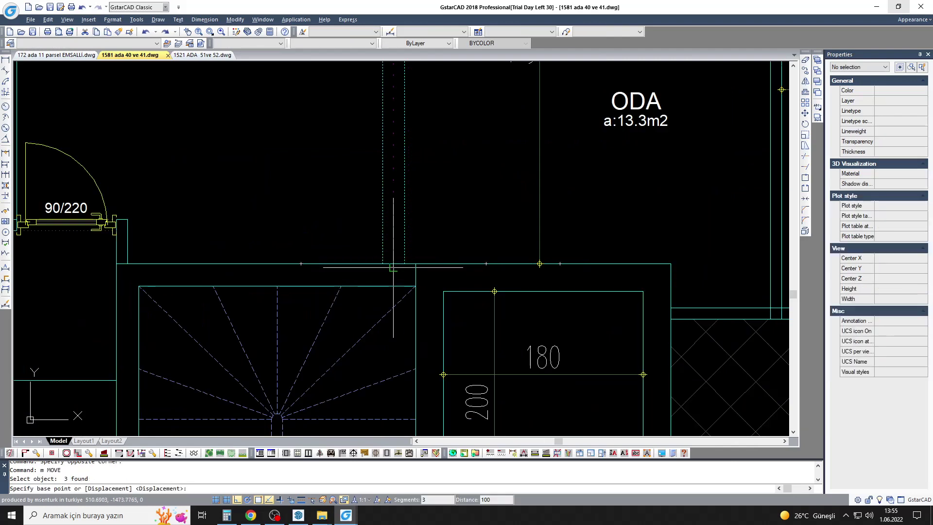
text(m)
key(Return)
click(415, 264)
Step: Offset the vertical wall line to the left
text(o)
key(Return)
key(Escape)
scroll(441, 229, down, 3)
text(u)
key(Escape)
text(o)
key(Return)
click(414, 225)
key(Escape)
key(Escape)
Step: Offset the horizontal wall line
middle_drag(366, 83, 374, 196)
text(mo)
key(Return)
key(Return)
click(467, 197)
key(Escape)
Step: Trim the wall lines above the new horizontal wall line
text(tr)
key(Return)
click(459, 184)
key(Return)
drag(459, 145, 279, 140)
click(333, 147)
Step: Erase the two HOL doors
key(Return)
key(Return)
click(361, 183)
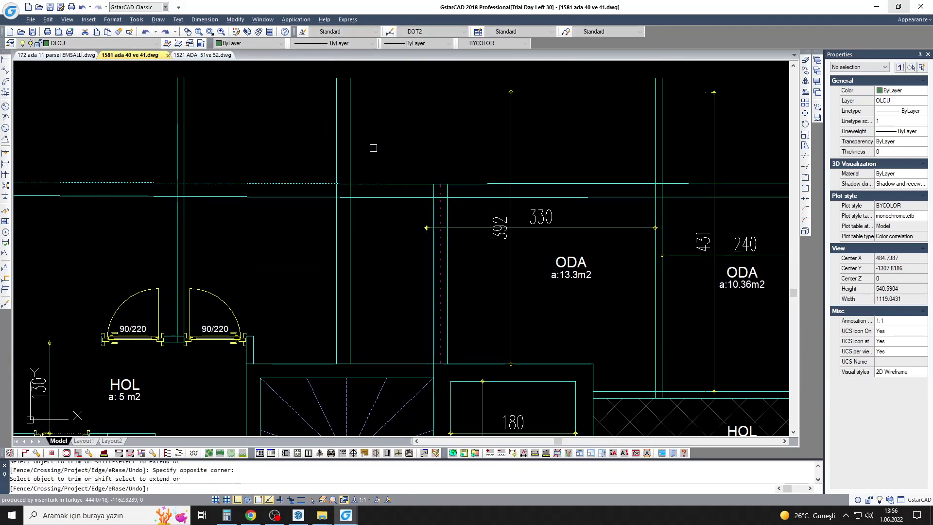
scroll(373, 147, down, 3)
scroll(379, 234, up, 2)
key(Escape)
text(e)
key(Return)
click(340, 153)
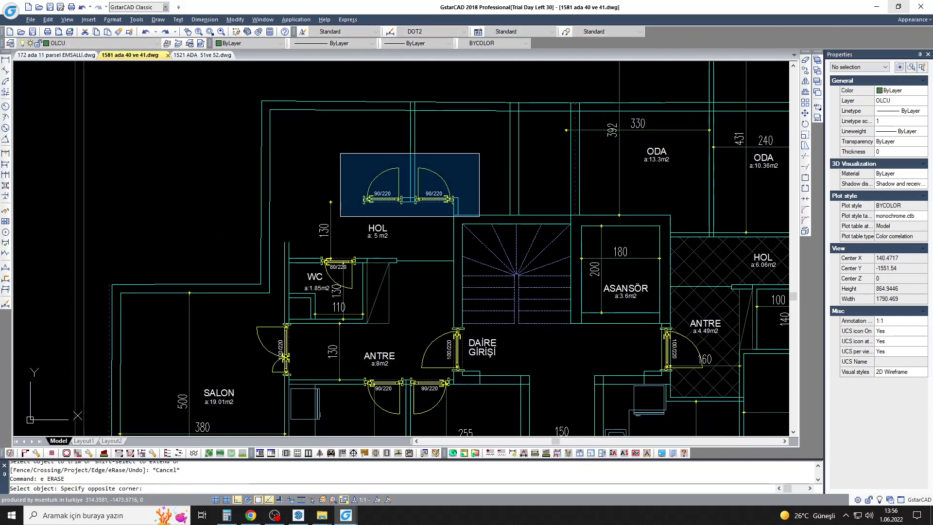
click(480, 216)
key(Return)
scroll(349, 236, down, 3)
scroll(348, 236, down, 2)
scroll(311, 301, up, 5)
key(Escape)
Step: Erase the WC name and area texts
click(302, 144)
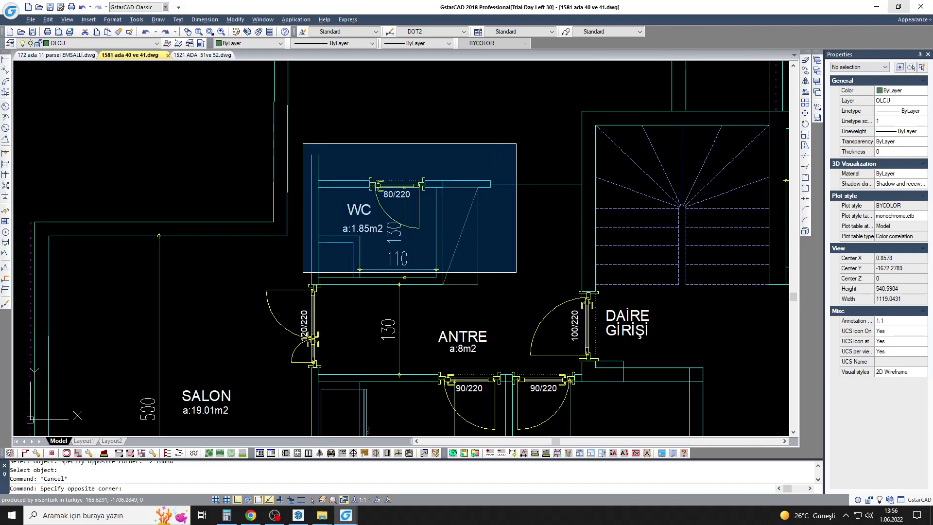
scroll(360, 292, up, 2)
click(373, 220)
click(343, 236)
text(e)
key(Return)
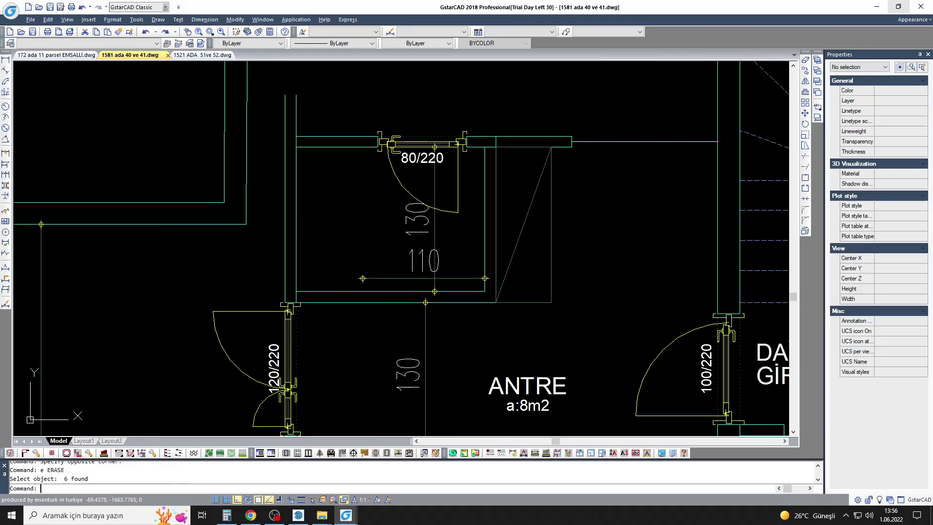
scroll(349, 222, down, 2)
Step: Offset a wall line where the WC used to be
text(l)
key(Return)
double_click(347, 212)
key(Escape)
scroll(333, 226, up, 2)
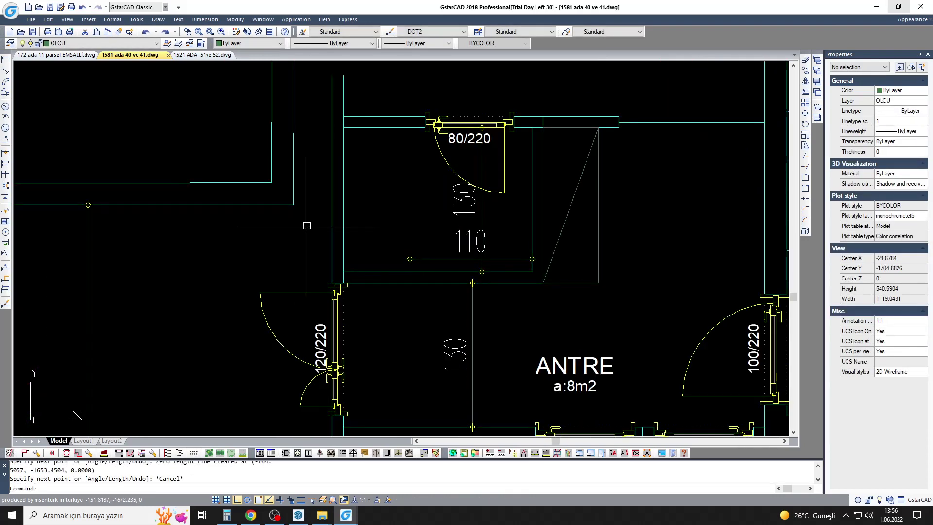
text(o)
key(Return)
click(332, 214)
key(Escape)
text(f FILLET)
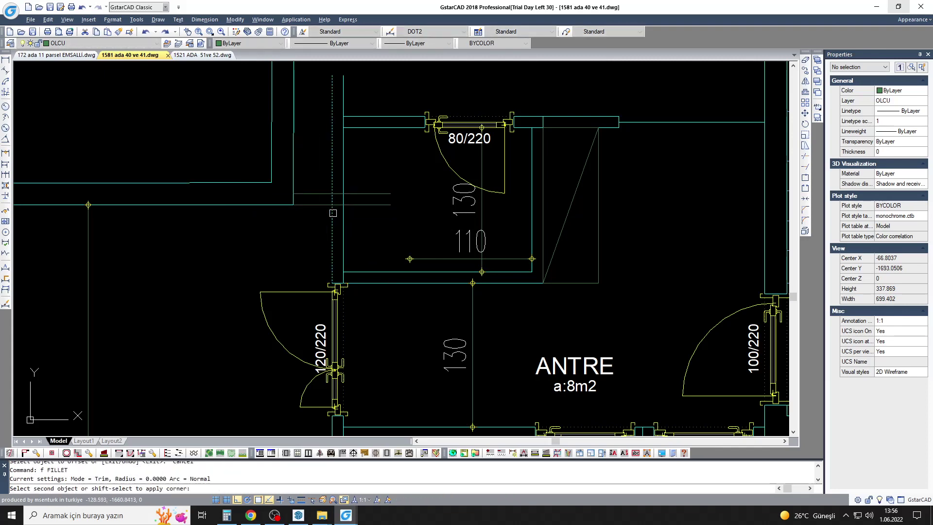
key(Escape)
Step: Erase the 80/220 door
text(e)
key(Return)
scroll(342, 209, down, 3)
scroll(316, 204, up, 2)
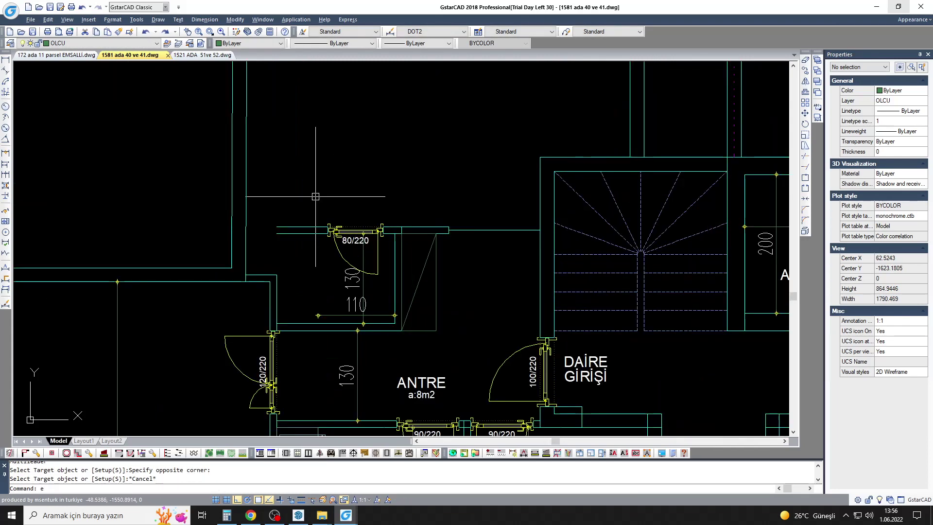
click(307, 185)
click(386, 272)
key(Return)
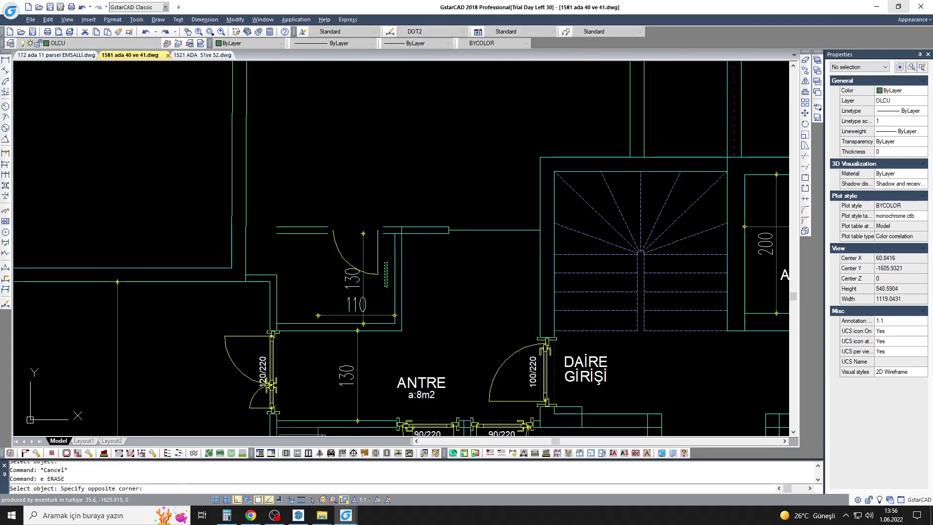
Step: Offset the wall line 102 to the left
text(so)
key(Return)
middle_drag(423, 257, 423, 198)
text(102)
key(Return)
click(540, 197)
click(462, 228)
key(Escape)
Step: Fillet the wall lines into a clean corner
text(f)
key(Return)
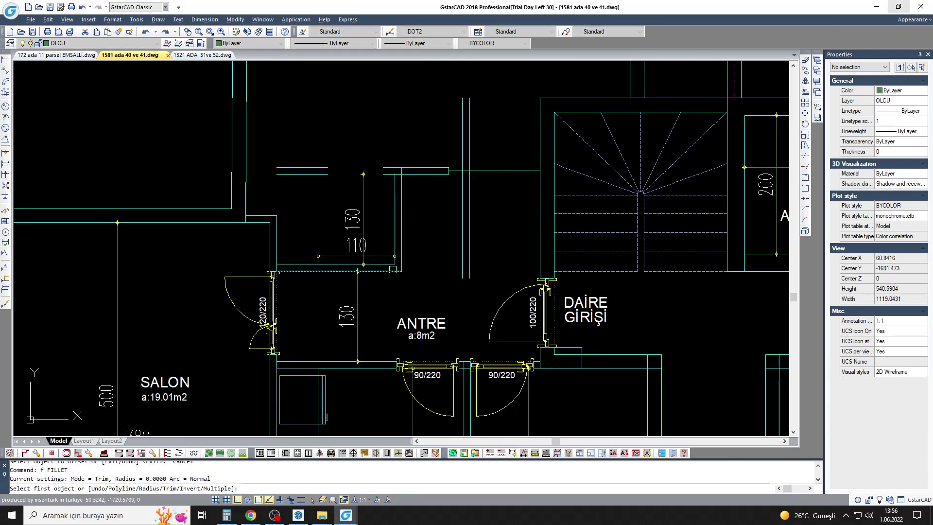
scroll(455, 247, up, 2)
click(470, 240)
scroll(438, 243, down, 2)
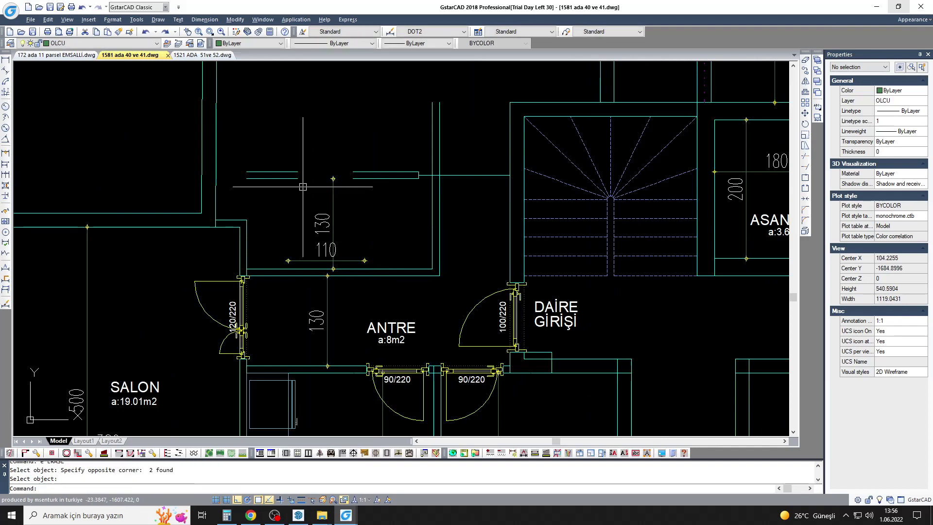
scroll(359, 210, up, 2)
key(Escape)
Step: Erase the old wall segment, the 130 dimension and the connecting wall line
text(e)
key(Return)
drag(473, 199, 346, 245)
key(Return)
text(e)
key(Return)
click(360, 272)
text(e)
key(Return)
Step: Stretch the wall lines to their new position
key(Escape)
text(s)
key(Return)
click(240, 240)
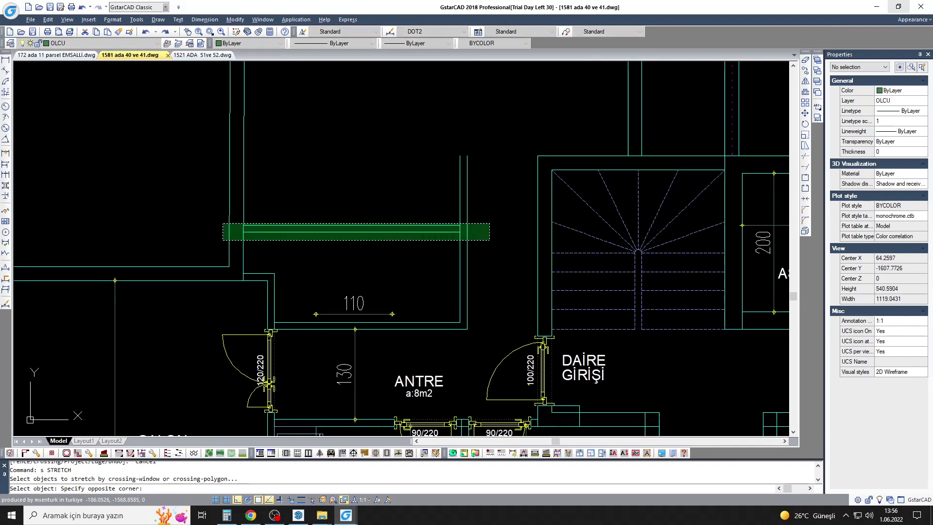
click(169, 210)
scroll(292, 219, down, 3)
key(Escape)
Step: Delete the lower door and extend the bottom wall lines across the 150 gap
scroll(422, 292, up, 5)
drag(340, 228, 475, 327)
key(Delete)
text(ex)
key(Return)
click(479, 286)
drag(327, 335, 362, 292)
key(Return)
key(Return)
middle_drag(479, 120, 480, 201)
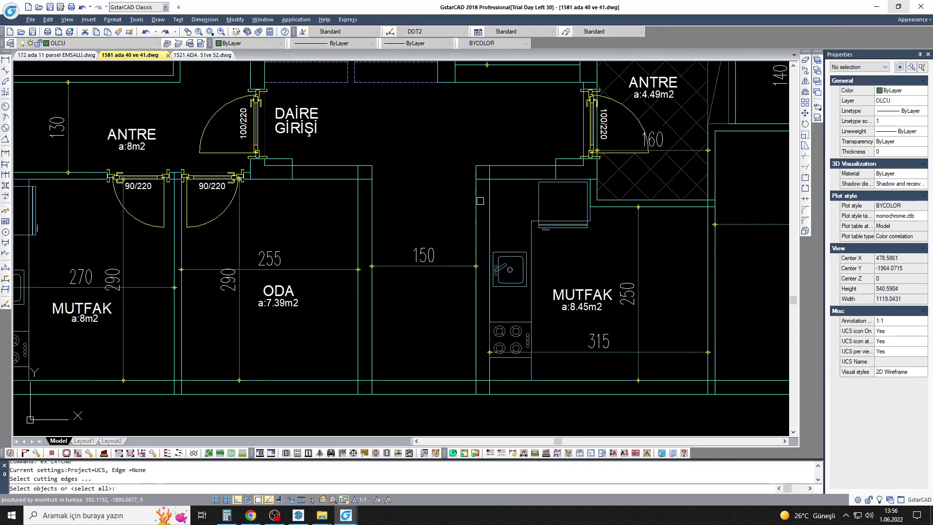
Step: Add a 290 linear height dimension to the small room beside ODA
key(Escape)
key(Escape)
click(6, 60)
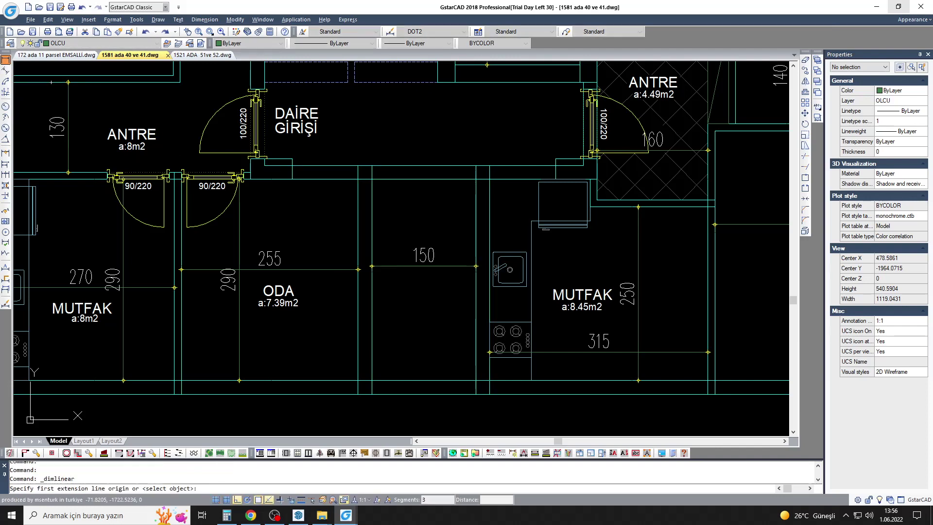
click(388, 381)
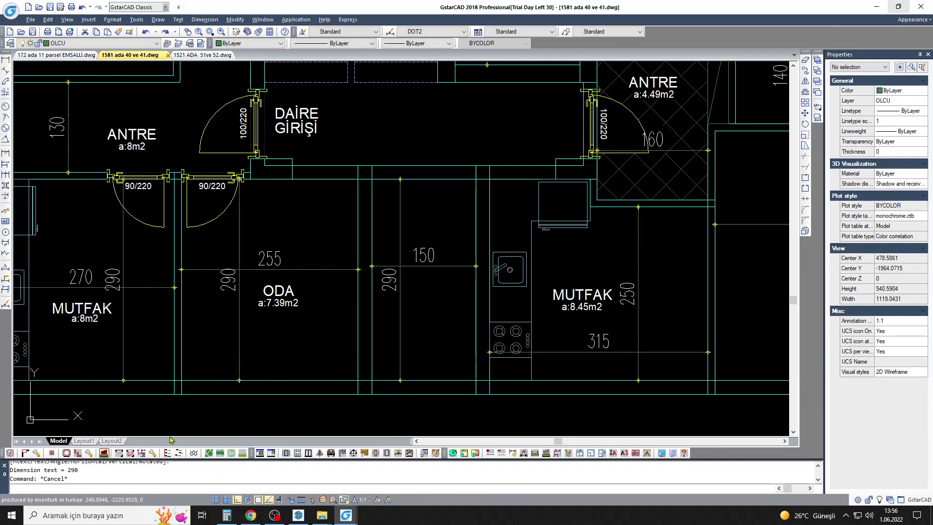
Step: Try stretching the room's wall, then undo the wrong-direction stretches
text(s)
key(Return)
click(376, 417)
key(Return)
click(478, 142)
click(460, 403)
key(Return)
click(443, 326)
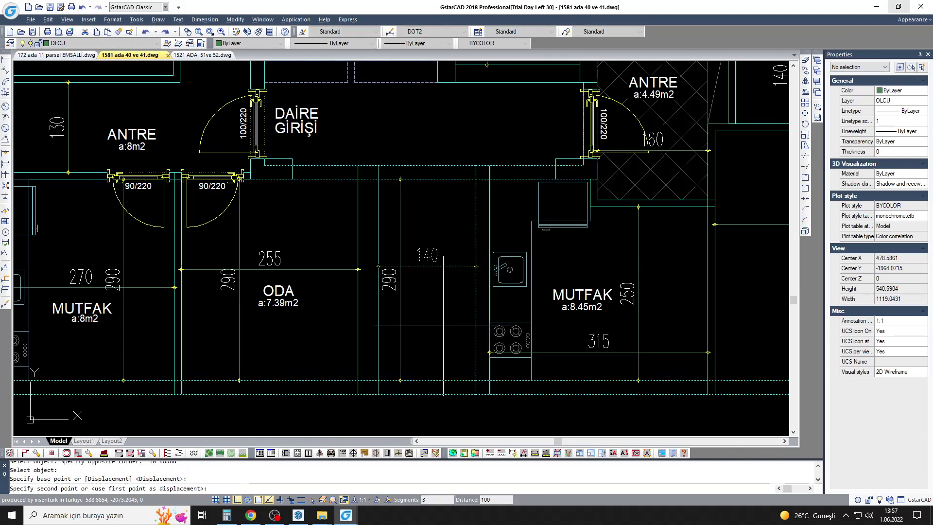
scroll(432, 219, up, 3)
key(Escape)
key(ctrl+z)
key(ctrl+z)
key(ctrl+z)
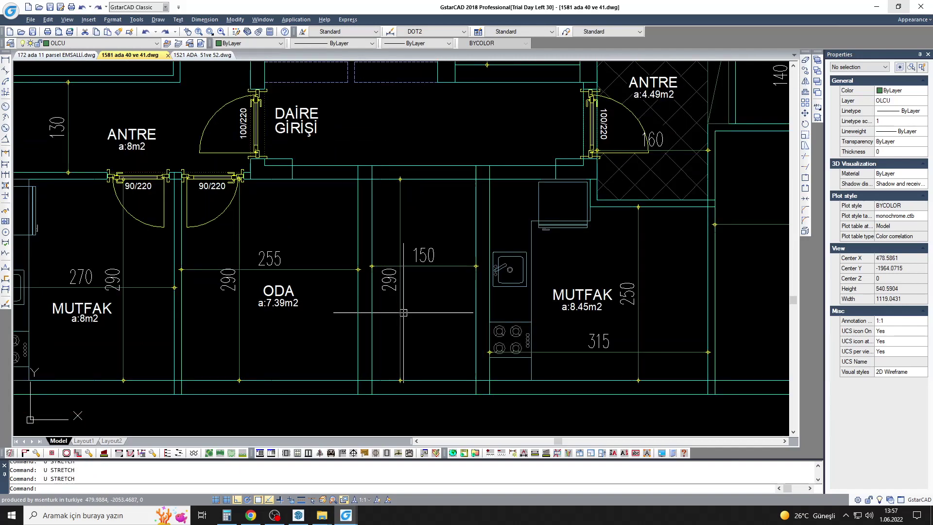
Step: Stretch the room's right wall ends by 10, widening it to 160
middle_drag(399, 308, 397, 285)
text(s)
key(Return)
drag(401, 121, 365, 406)
key(Escape)
key(space)
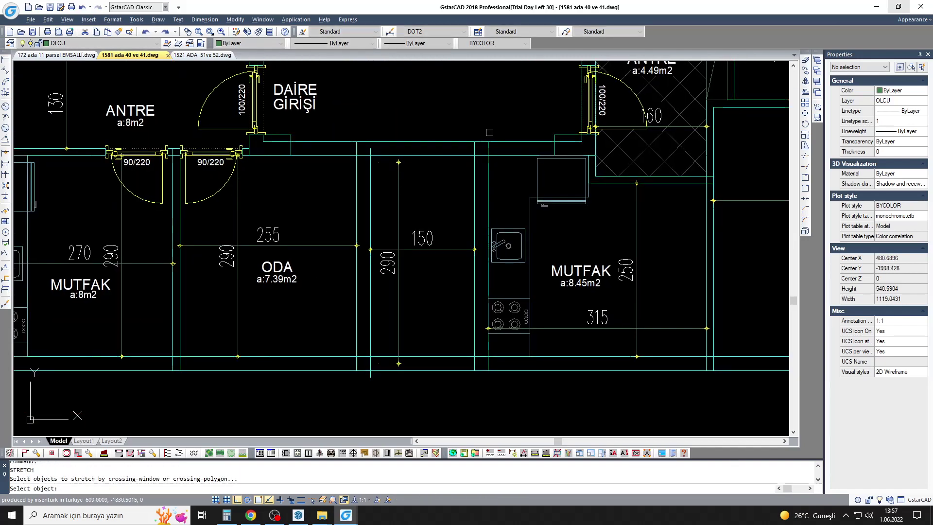
drag(427, 132, 365, 411)
key(Return)
click(399, 387)
text(10)
key(Return)
key(Return)
Step: Stretch the same wall ends another 10 so the room reaches 170
drag(483, 130, 416, 385)
key(Return)
text(10)
key(Return)
Step: Place the ALAN area label 'ENERJİ OD. a:4.93m2' inside the room
click(108, 456)
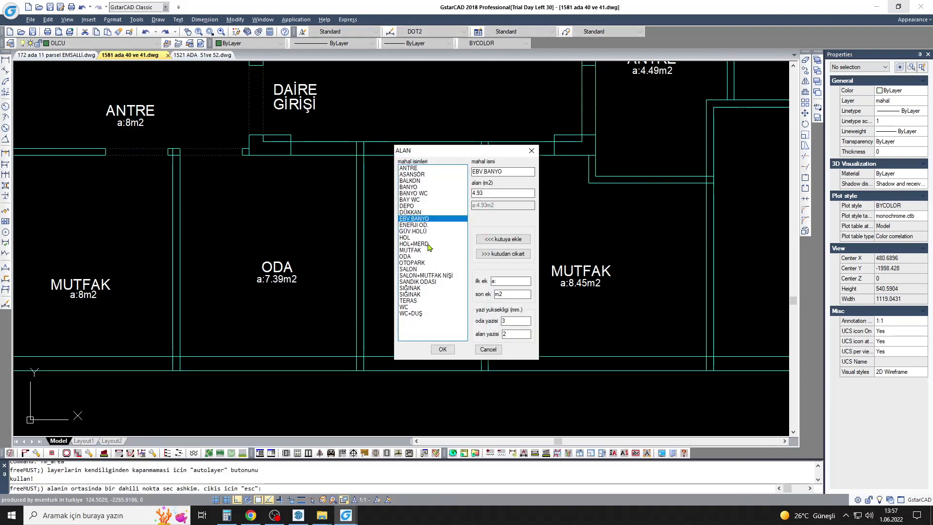
double_click(423, 225)
click(417, 296)
scroll(412, 238, down, 4)
scroll(412, 238, down, 1)
scroll(412, 239, up, 2)
Step: Start a fillet corner join by picking the first wall
text(f)
key(Return)
click(363, 192)
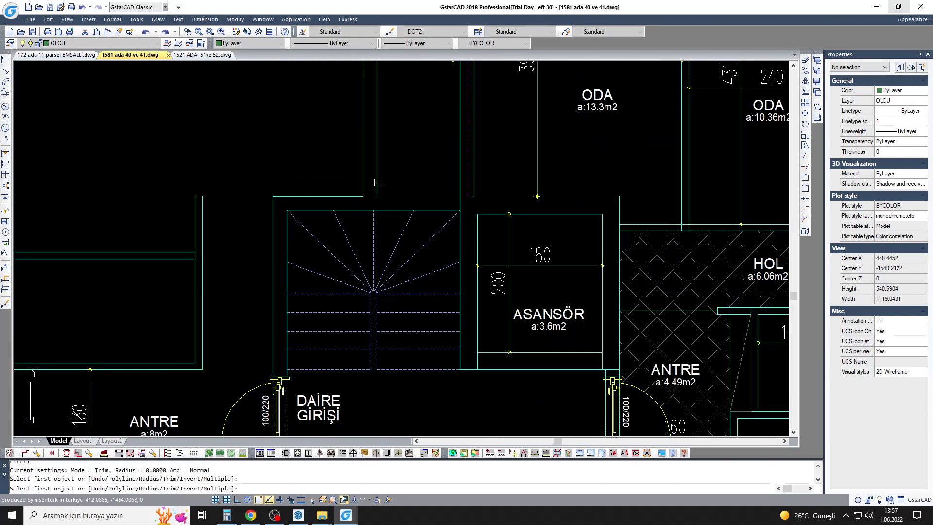
Step: Undo the corner join and trim away the wall line by the stairs
key(Escape)
text(u)
key(Return)
text(tr)
key(Return)
key(Return)
click(413, 196)
key(Escape)
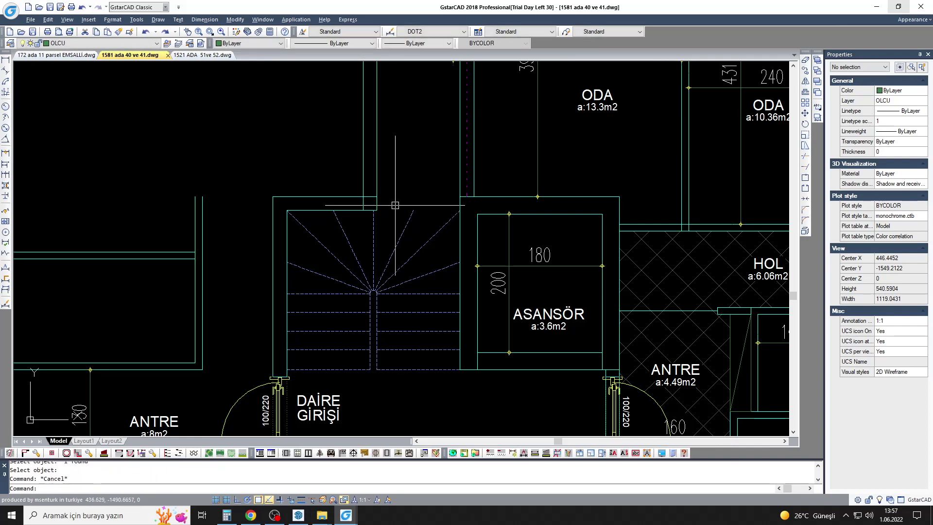
Step: Pan to the rooms above ANTRE, starting and cancelling extend and trim commands
scroll(395, 205, down, 3)
key(Escape)
mouse_move(334, 203)
middle_down()
mouse_move(389, 208)
mouse_move(408, 225)
middle_up()
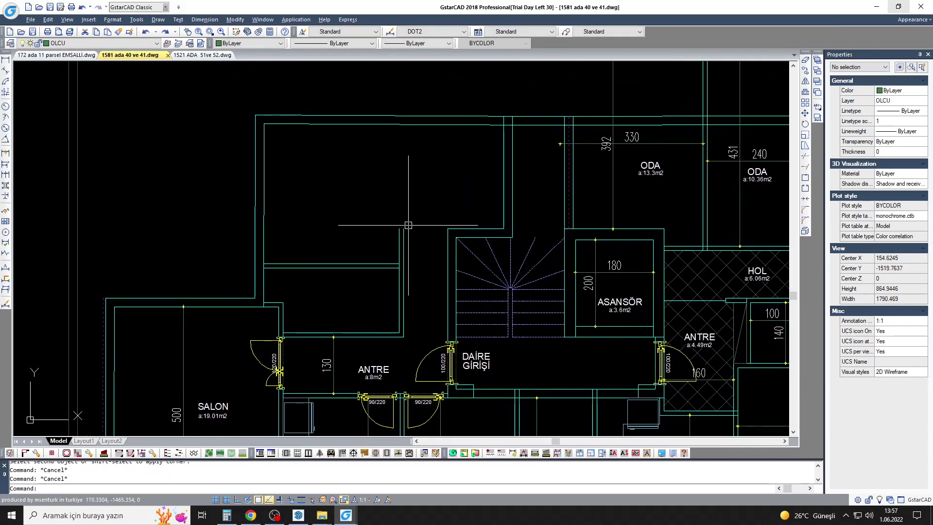
text(ex)
key(Return)
key(Escape)
key(Escape)
text(e)
middle_drag(446, 268, 464, 229)
key(BackSpace)
text(tr)
key(Return)
key(Return)
key(Escape)
scroll(444, 225, up, 5)
scroll(422, 191, up, 2)
Step: Stretch the wall above ANTRE into its new position
text(s)
key(Return)
click(430, 340)
click(409, 204)
key(Return)
click(391, 242)
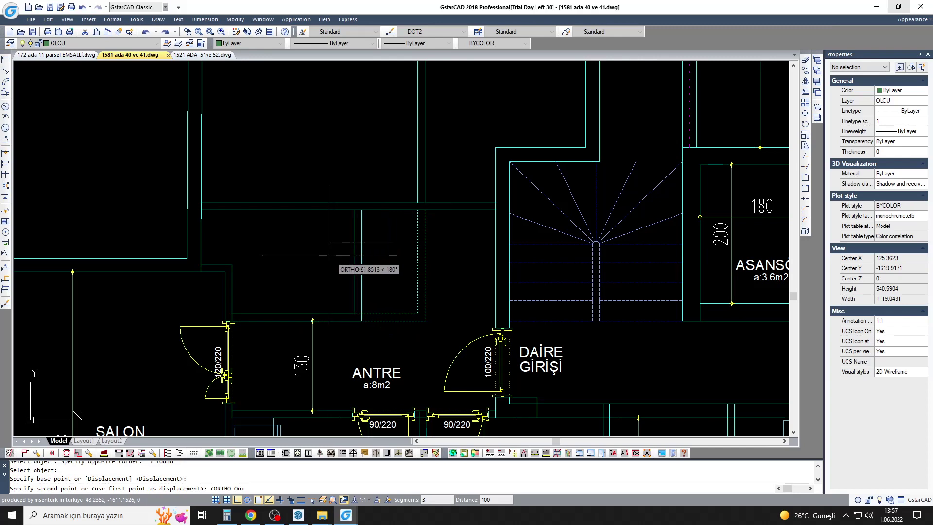
key(Return)
middle_drag(329, 253, 339, 257)
text(ex)
key(Return)
key(Return)
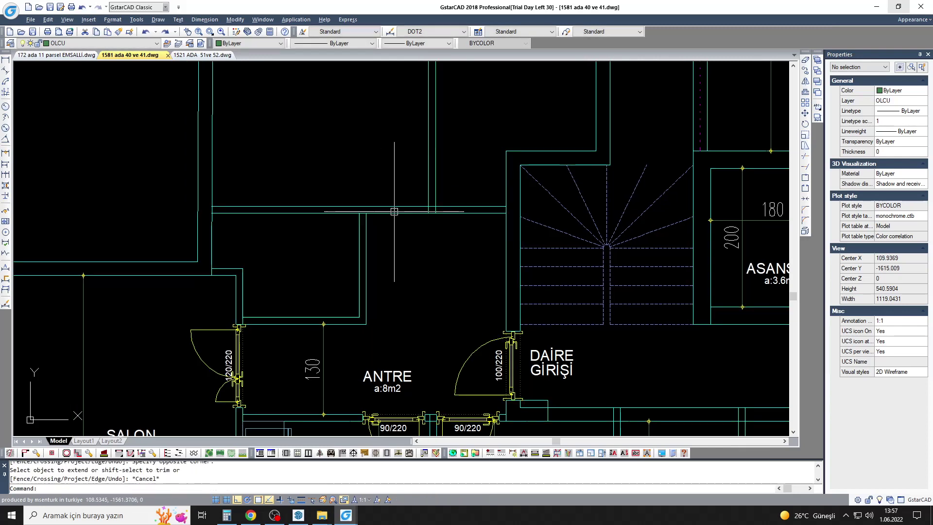
key(Escape)
scroll(496, 244, down, 2)
Step: Dimension the upper rooms: 312 width, 322 and 241 heights
click(5, 59)
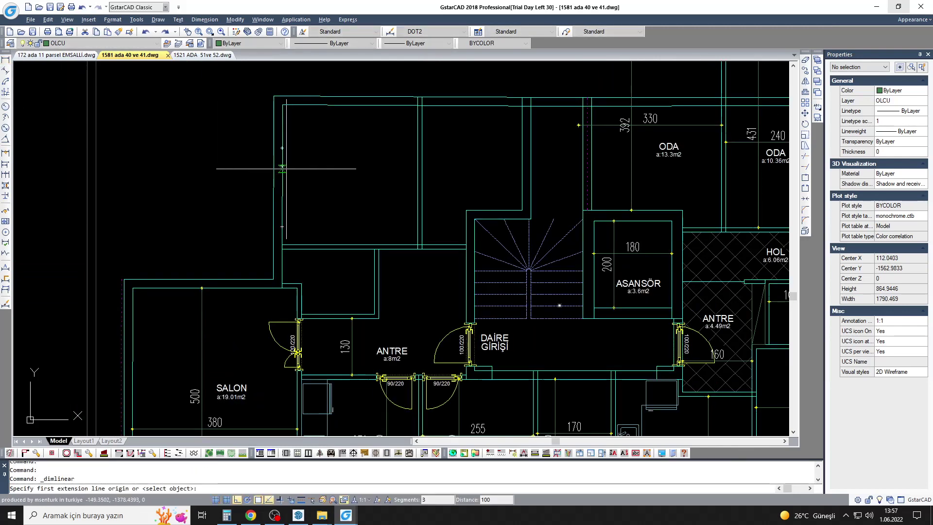
scroll(282, 168, up, 2)
click(205, 199)
click(421, 198)
click(311, 198)
key(Return)
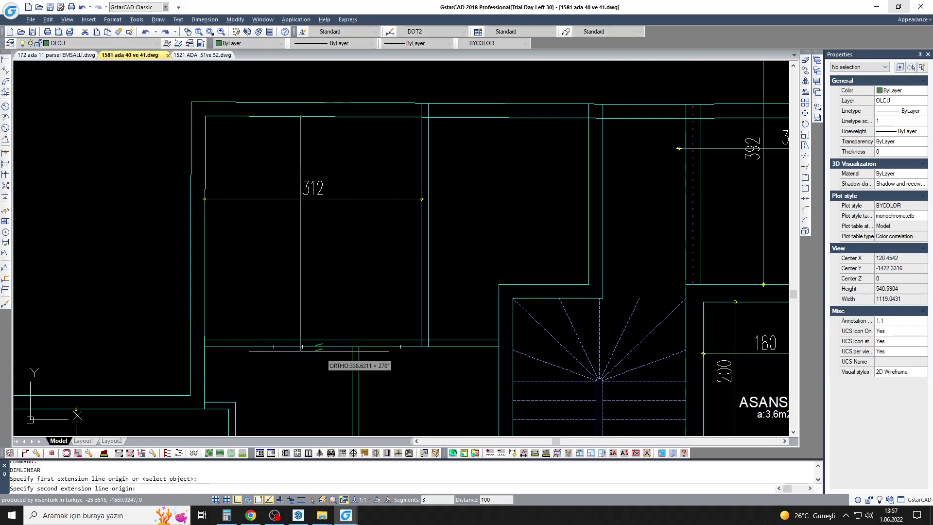
click(299, 340)
click(293, 227)
key(Return)
click(427, 212)
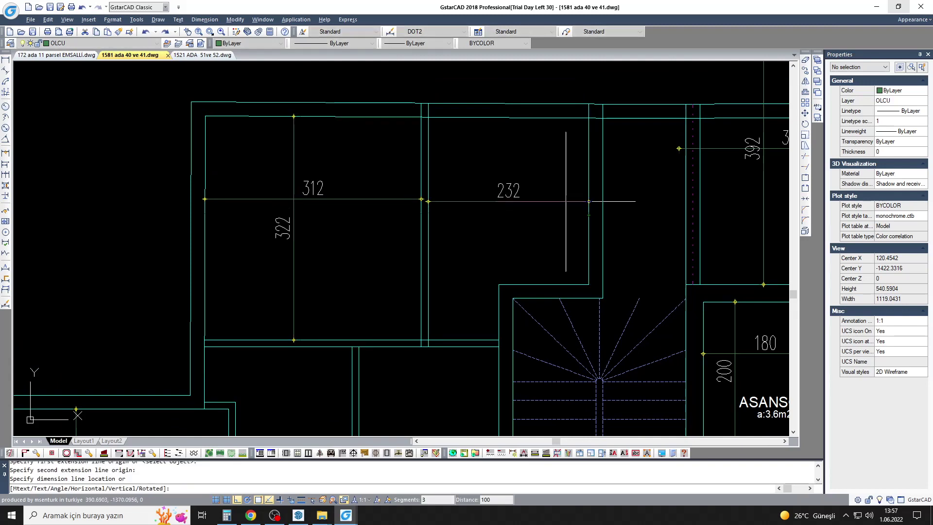
click(527, 285)
Step: Stretch the shared wall 10 left, making the rooms 302 and 242 wide
click(546, 200)
drag(440, 152, 418, 395)
key(Return)
text(10)
key(Return)
scroll(351, 247, down, 2)
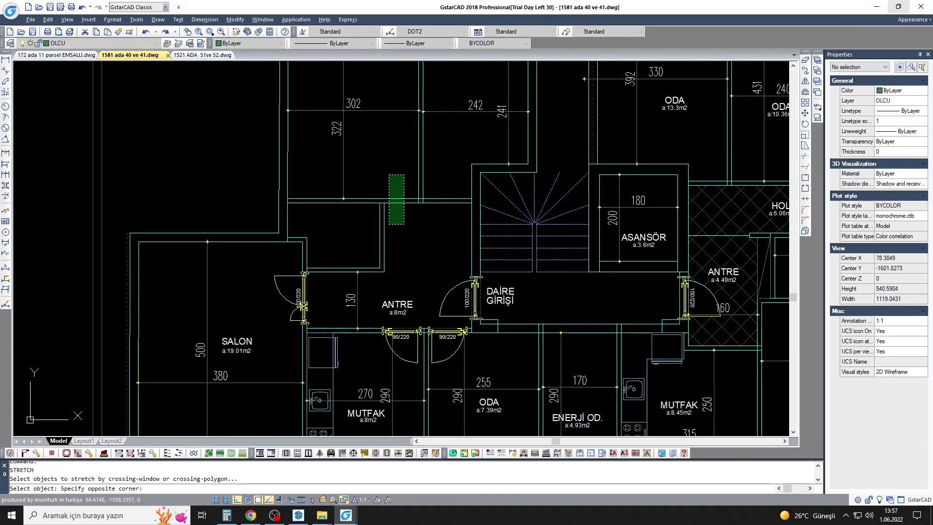
scroll(396, 252, up, 2)
Step: Erase the SALON–ANTRE door and join the broken wall into one line
middle_drag(307, 394, 384, 283)
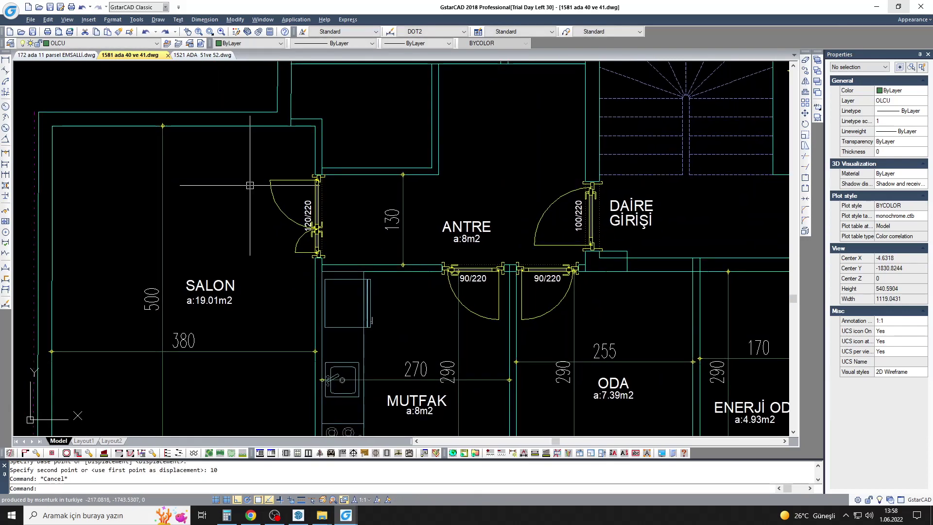
text(e)
key(Return)
drag(243, 152, 344, 303)
key(Return)
text(j)
key(Return)
scroll(315, 274, up, 2)
click(318, 280)
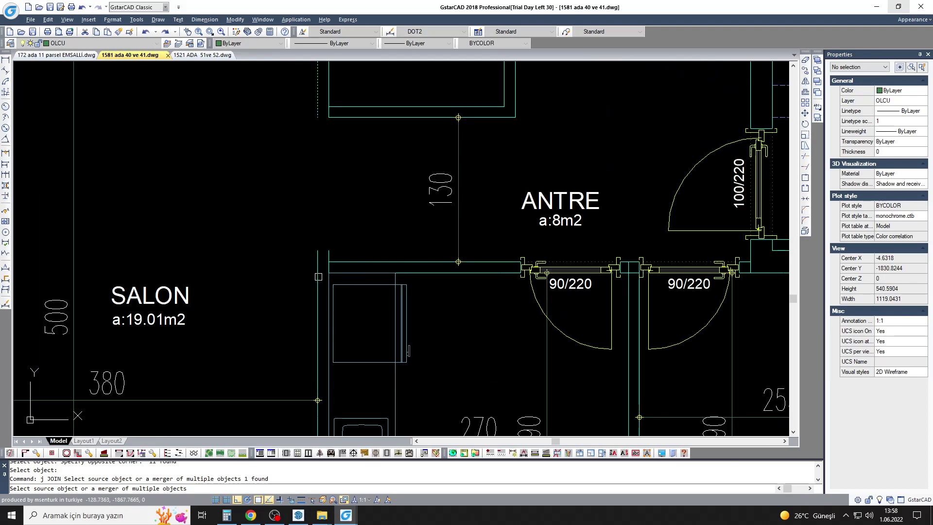
scroll(330, 253, down, 2)
Step: Move ANTRE's upper wall lines 10, making ANTRE 120 deep
text(m)
key(Return)
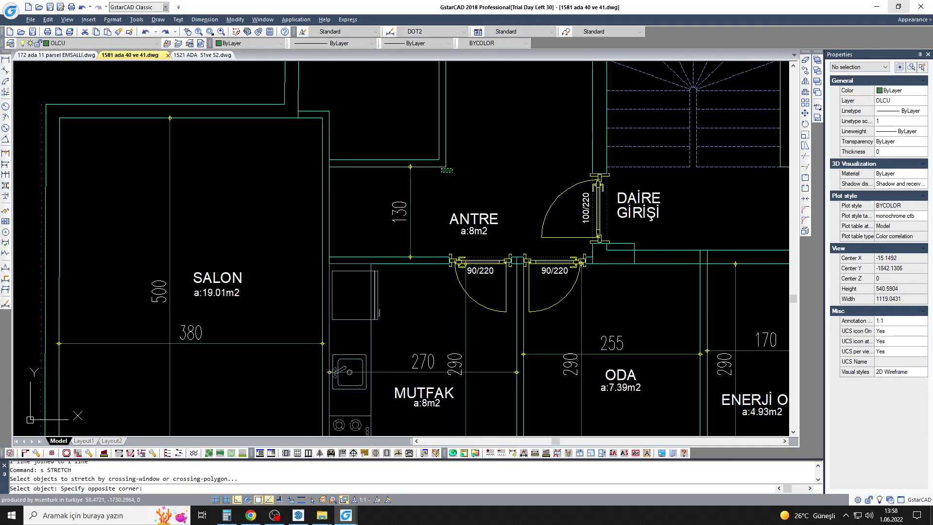
drag(453, 148, 258, 173)
key(Return)
click(280, 189)
text(10)
key(Escape)
middle_drag(280, 207, 271, 287)
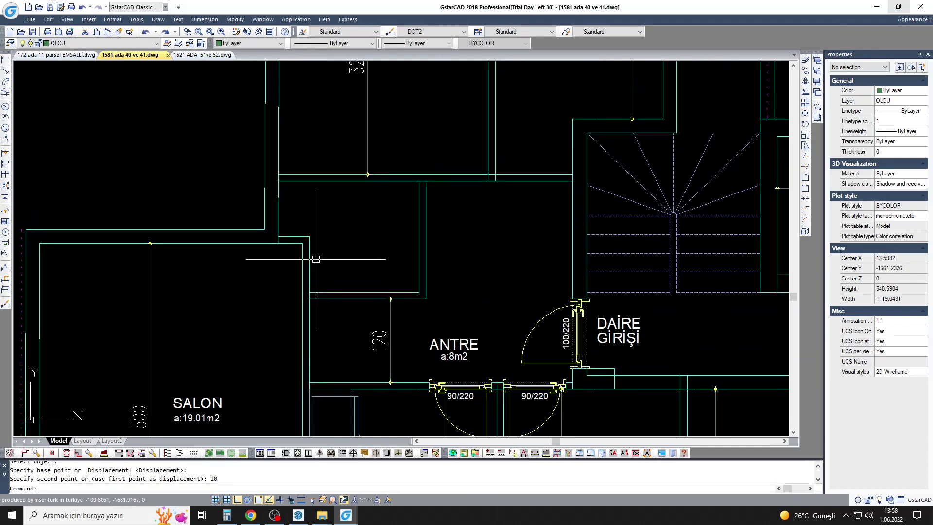
Step: Delete the SALON room name label
click(130, 453)
key(Escape)
scroll(393, 136, down, 3)
scroll(329, 235, up, 4)
click(316, 260)
key(Delete)
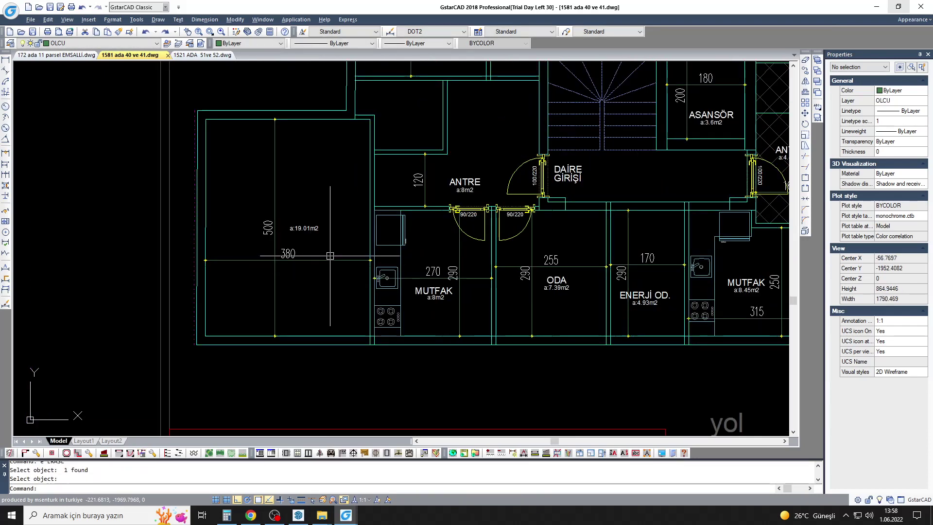
Step: Undo the erase to restore SALON, abandoning an attempt to area-label it
key(ctrl+z)
click(104, 453)
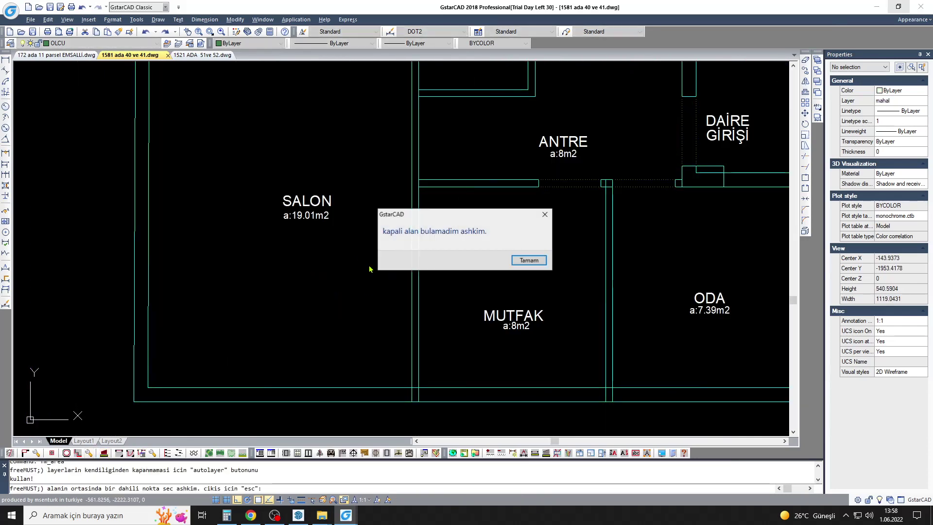
key(Return)
click(371, 233)
key(Escape)
scroll(397, 241, down, 2)
scroll(360, 227, up, 2)
Step: Move ANTRE's upper wall lines 10 units so ANTRE's depth becomes 110
text(m)
key(Return)
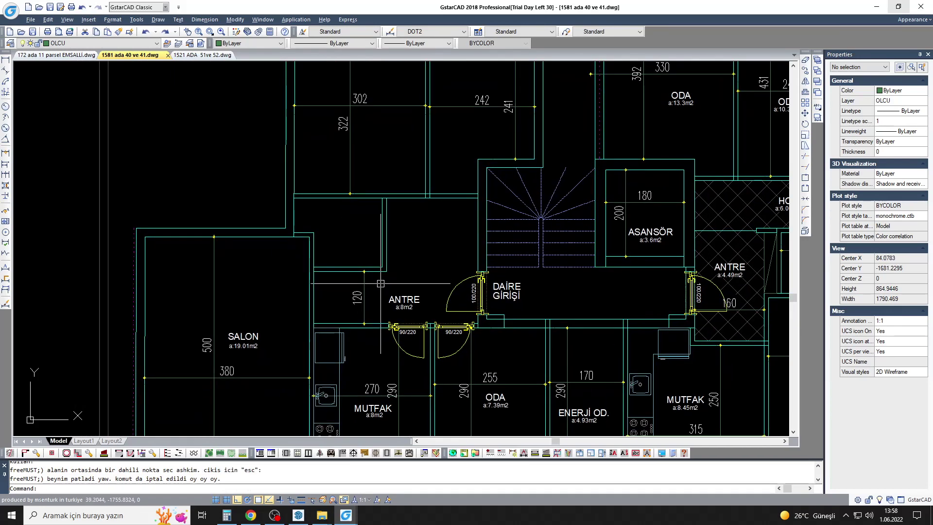
scroll(341, 272, up, 3)
drag(373, 249, 178, 280)
key(Return)
click(205, 291)
text(10)
key(Return)
scroll(149, 378, down, 2)
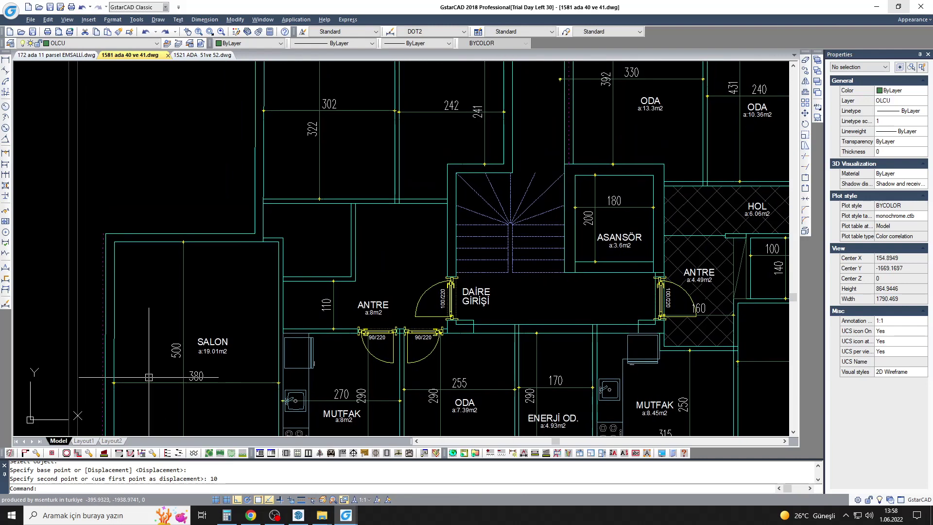
mouse_move(302, 268)
middle_down()
mouse_move(367, 224)
mouse_move(389, 182)
mouse_move(368, 193)
middle_up()
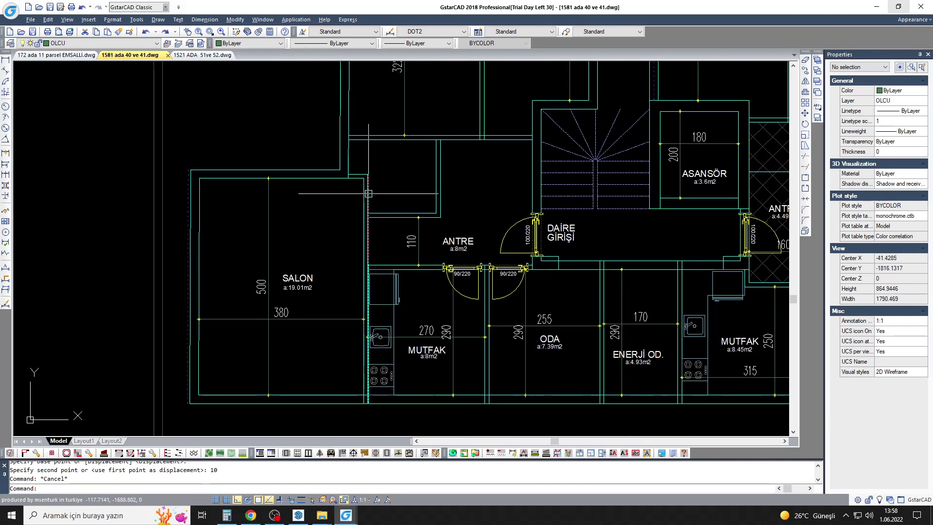
Step: Offset a wall line above SALON by 10
click(98, 454)
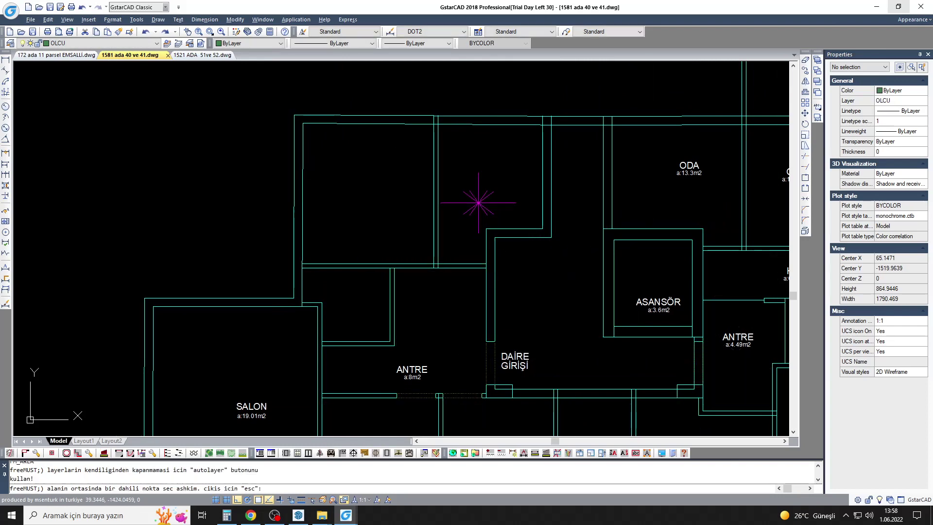
middle_drag(478, 202, 497, 126)
middle_drag(362, 221, 403, 205)
text(o)
key(Return)
text(100)
key(Return)
click(388, 215)
key(Escape)
Step: Fillet the two wall lines to close the corner above SALON
text(l)
key(Return)
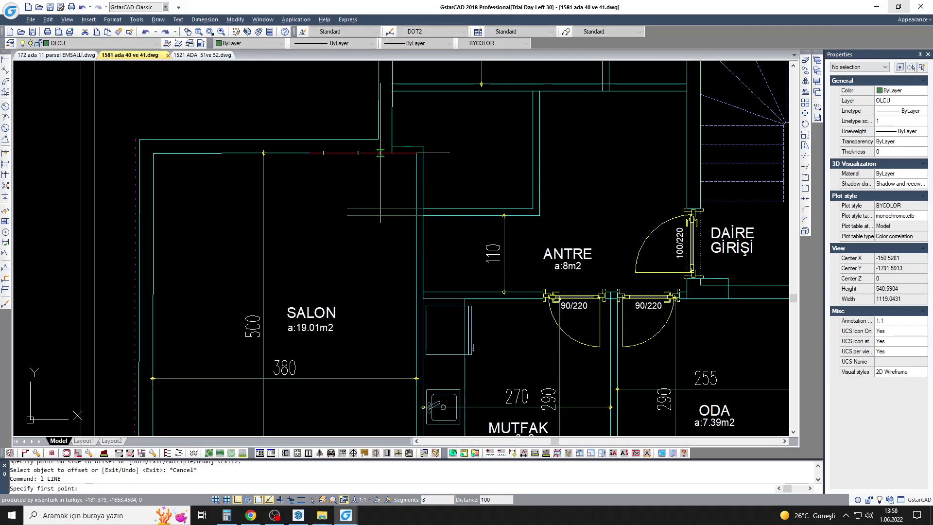
key(Escape)
text(f)
key(Return)
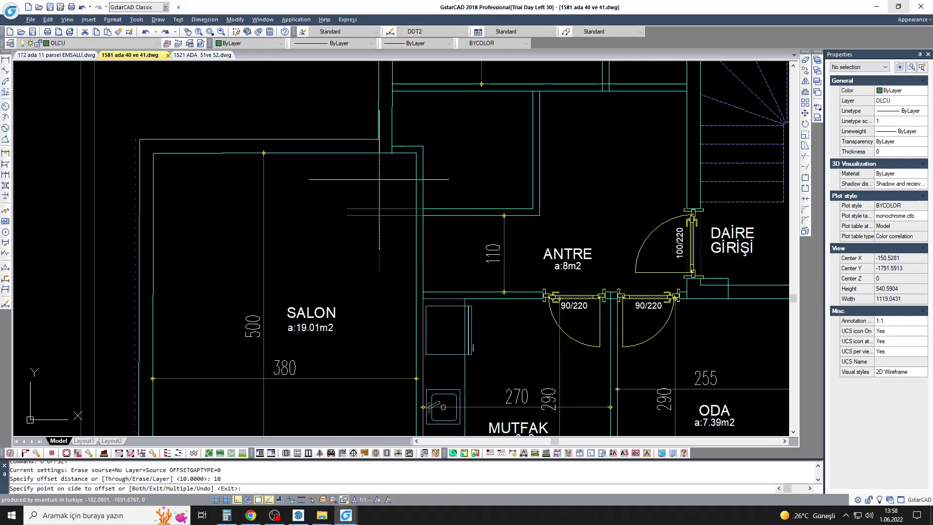
click(372, 196)
scroll(375, 197, up, 2)
click(392, 226)
scroll(374, 192, down, 2)
Step: Trim the excess wall line at the corner
text(tr)
key(Return)
key(Return)
click(452, 189)
click(345, 282)
key(Escape)
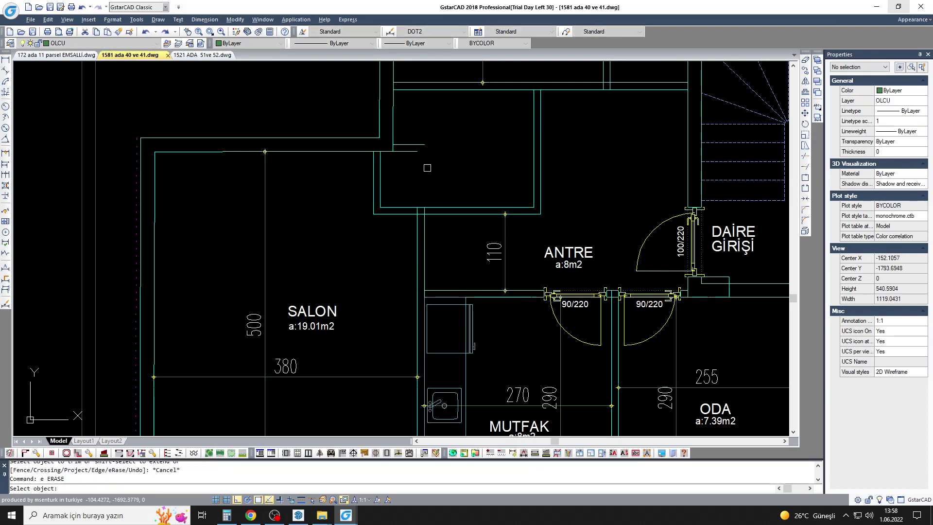
Step: Save the drawing
scroll(347, 267, down, 2)
key(ctrl+s)
key(Escape)
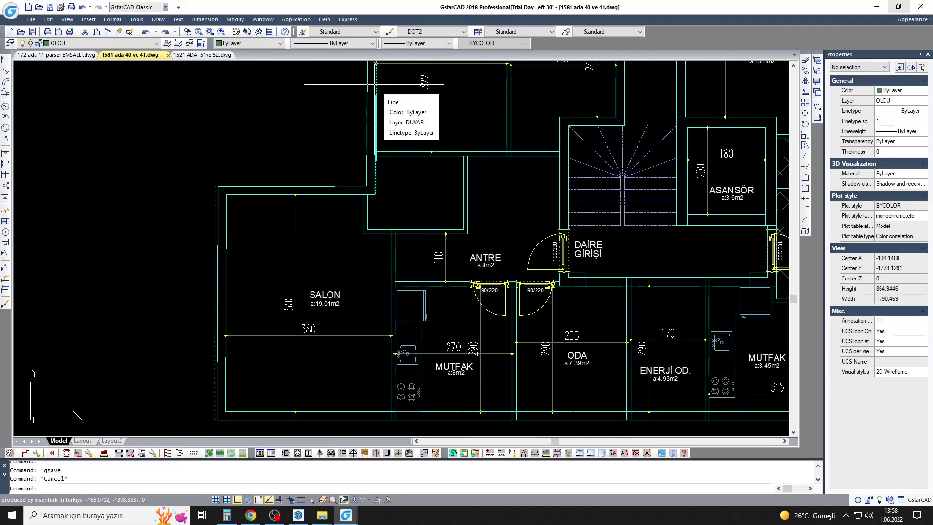
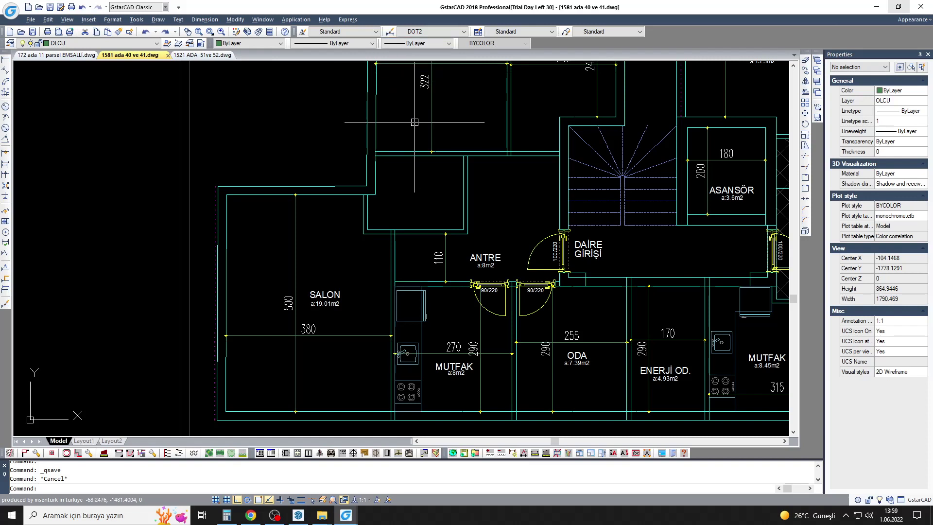
Step: Run the area routine on the upper-left room and accept the ODA name with its area
click(105, 453)
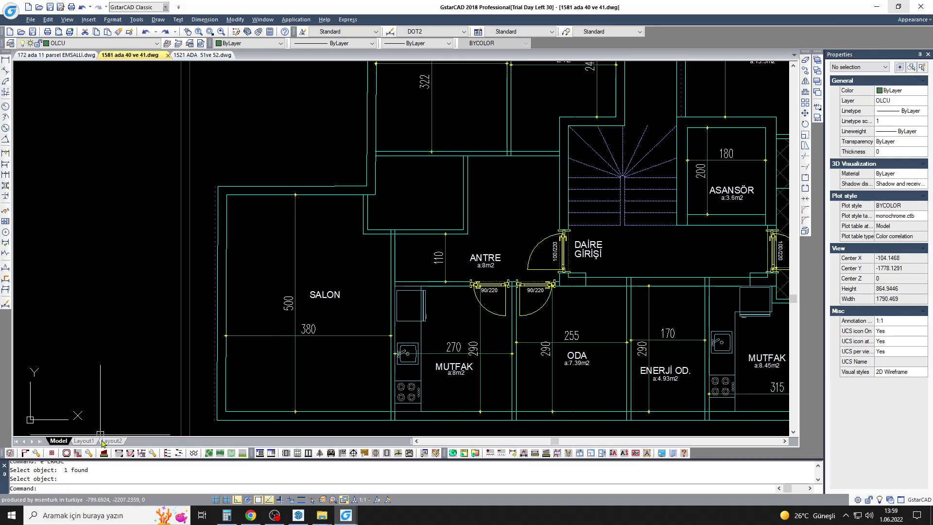
key(Escape)
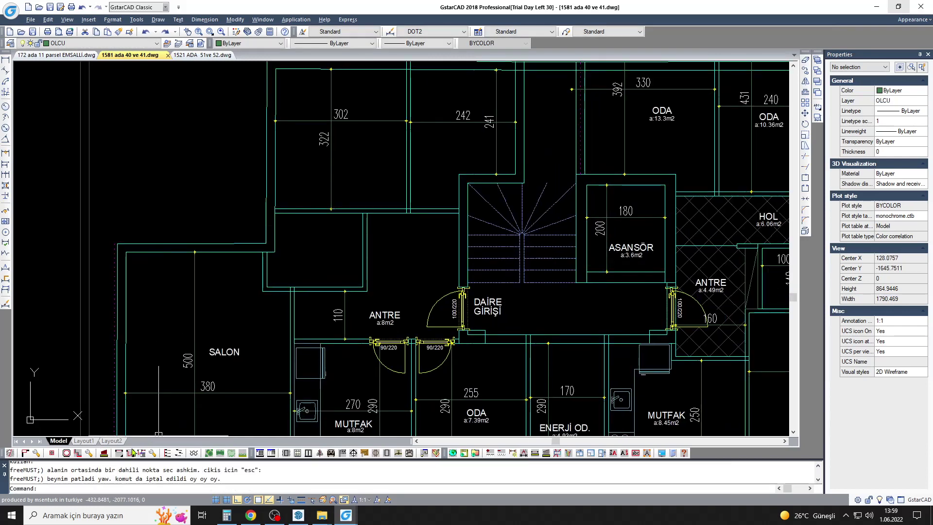
click(134, 451)
click(425, 238)
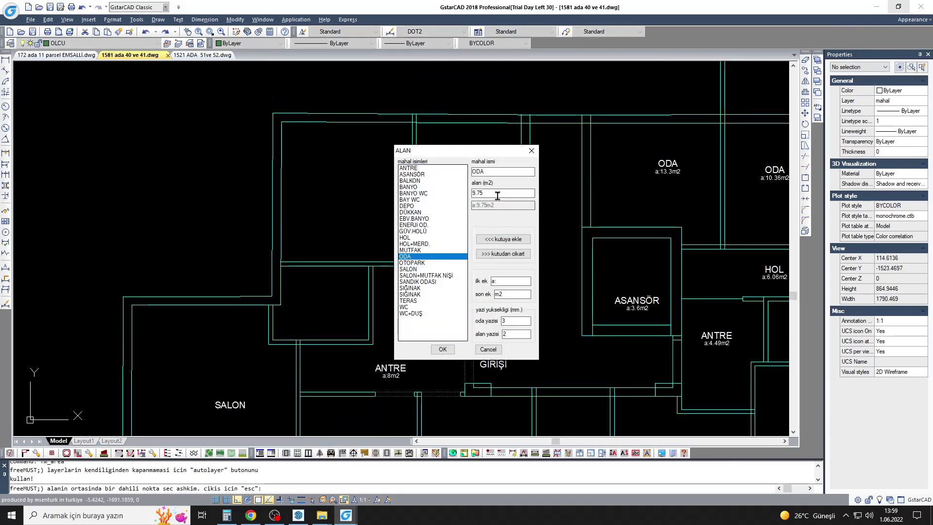
click(442, 349)
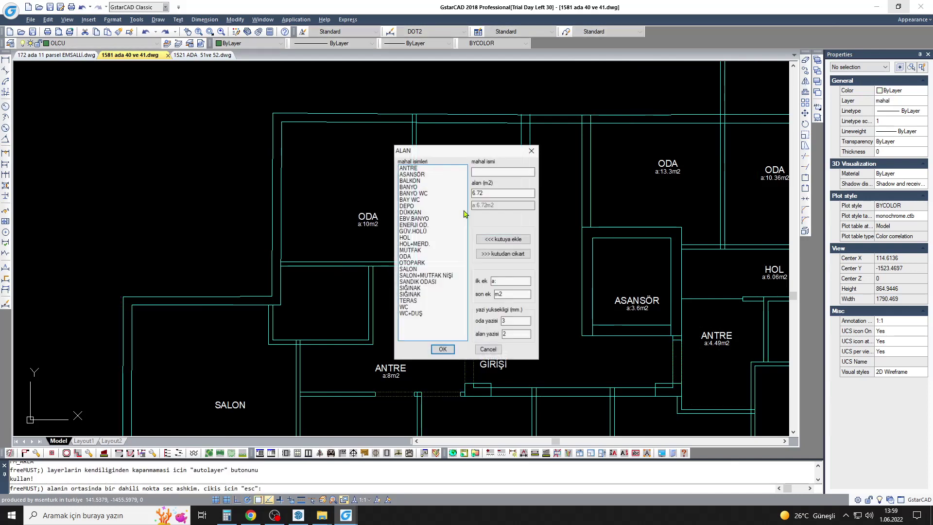
key(Escape)
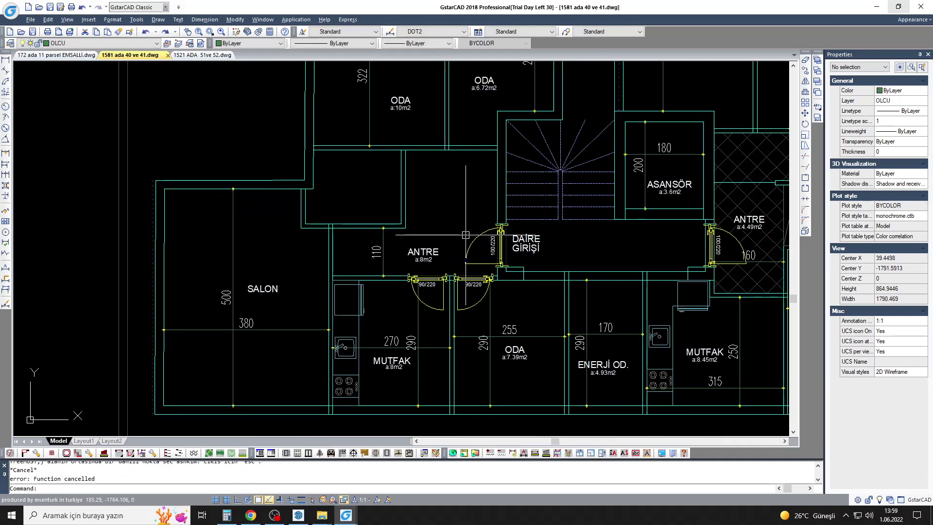
Step: Erase the stray ANTRE area text
middle_drag(452, 162, 452, 142)
text(c)
click(416, 238)
key(m)
key(Return)
click(442, 191)
key(e)
key(Return)
click(441, 212)
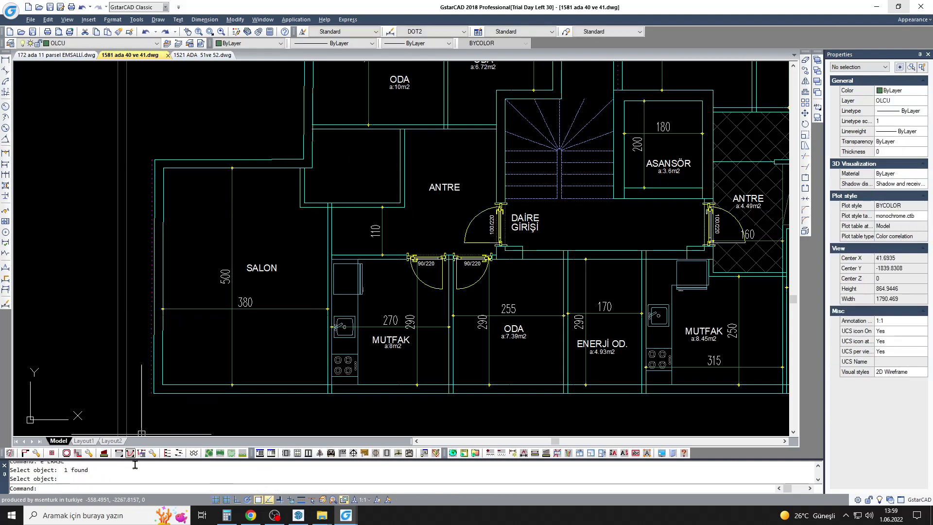
Step: Place the a:18.44m2 area label under SALON
click(104, 453)
click(313, 259)
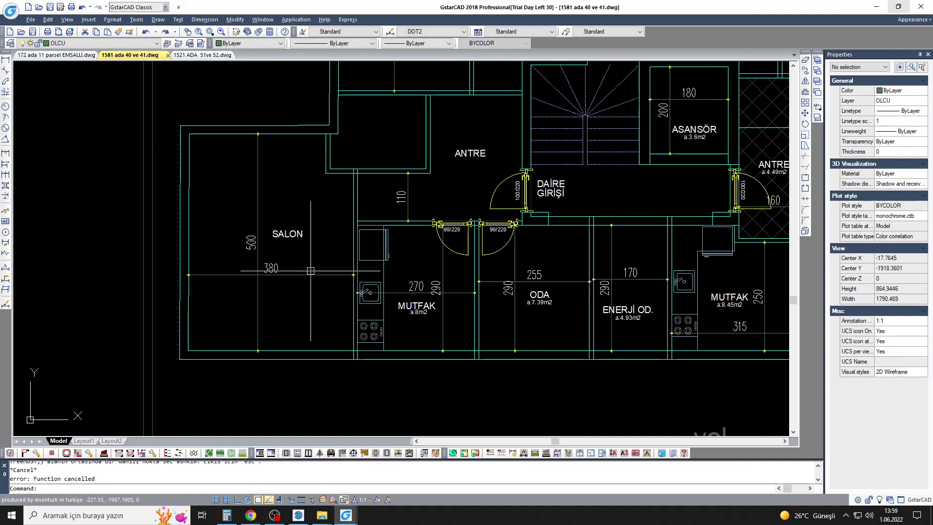
scroll(293, 243, up, 1)
click(294, 243)
scroll(293, 243, down, 5)
scroll(300, 253, up, 3)
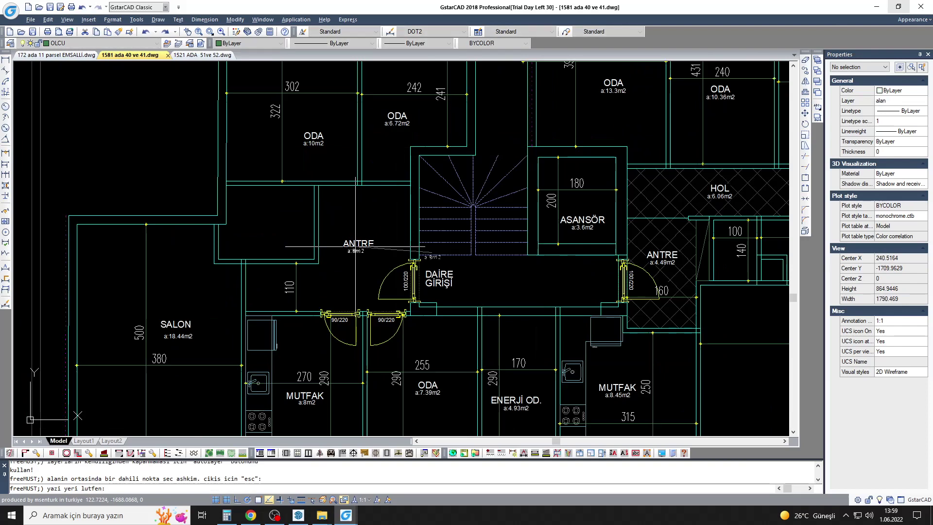
key(Escape)
scroll(300, 252, up, 3)
scroll(360, 233, down, 4)
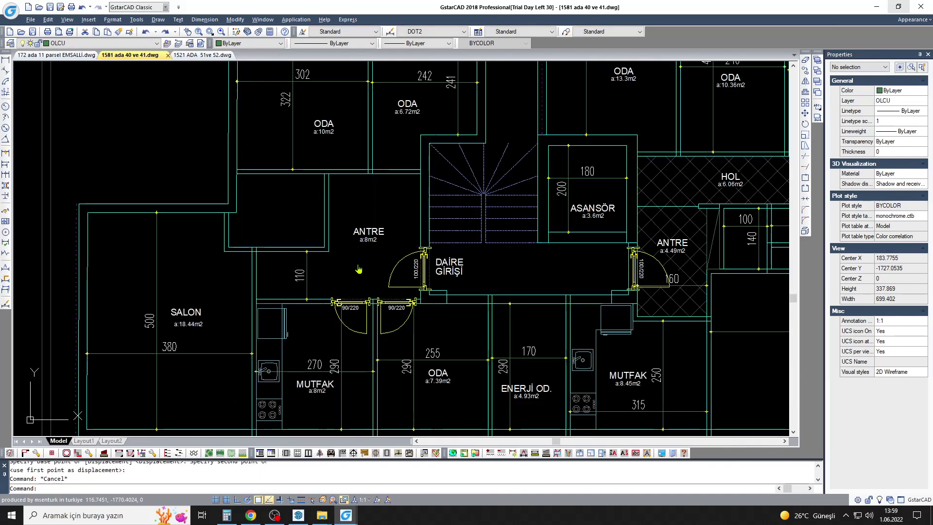
scroll(360, 233, up, 1)
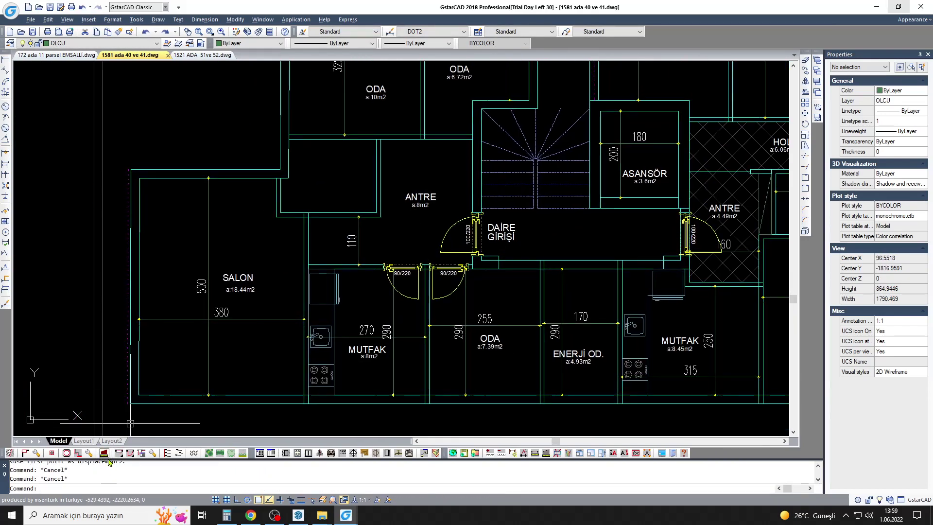
Step: Label the washroom BANYO WC (a:3.6m2) and add a 170 dimension inside it
click(103, 452)
click(329, 178)
click(416, 348)
click(346, 194)
click(5, 59)
click(289, 170)
Step: Add a 212 width dimension across the top of the ANTRE
key(Return)
click(416, 162)
key(Escape)
key(Return)
click(405, 149)
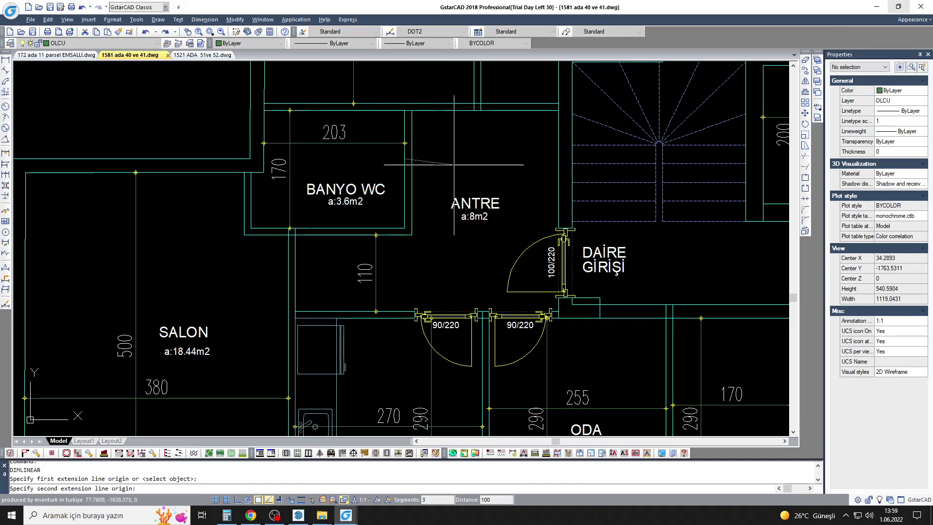
click(481, 152)
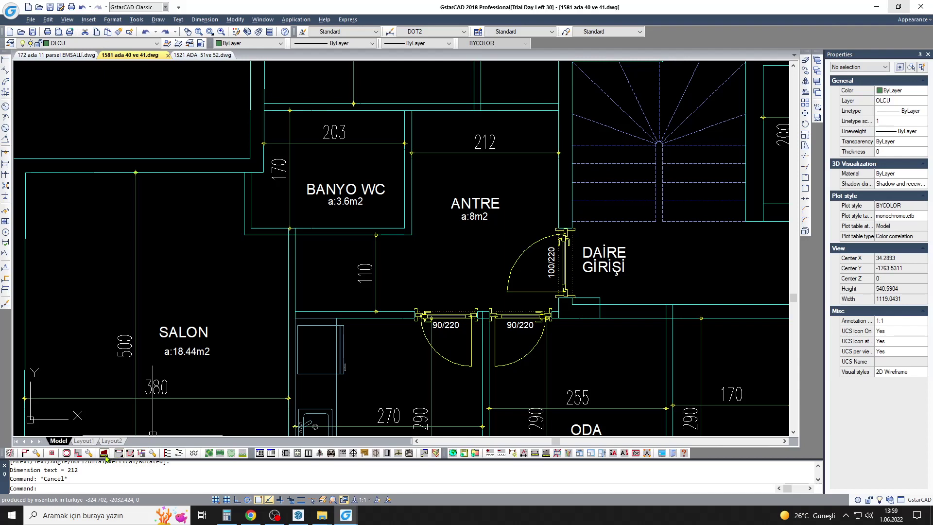
Step: Cancel the stray area routine and pan from the lower rooms to the upper ODA rooms
click(105, 455)
key(Escape)
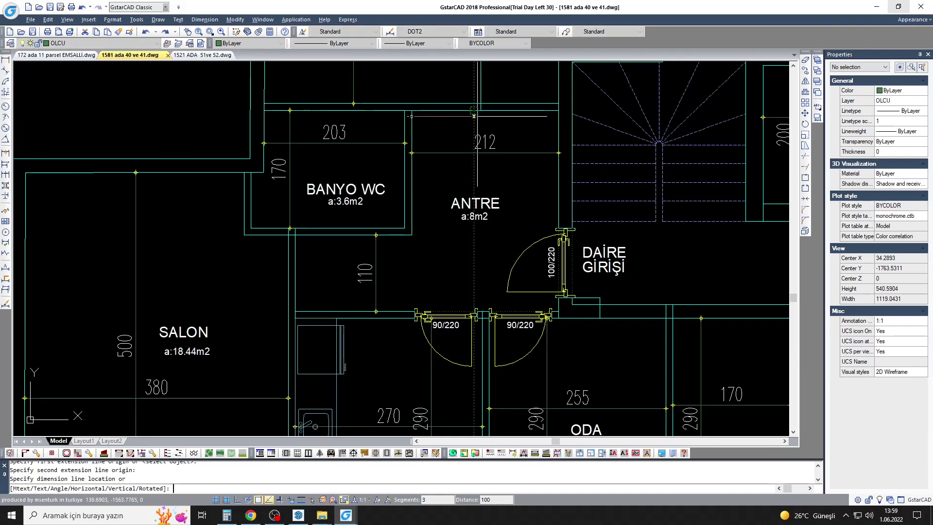
key(Escape)
scroll(367, 258, down, 2)
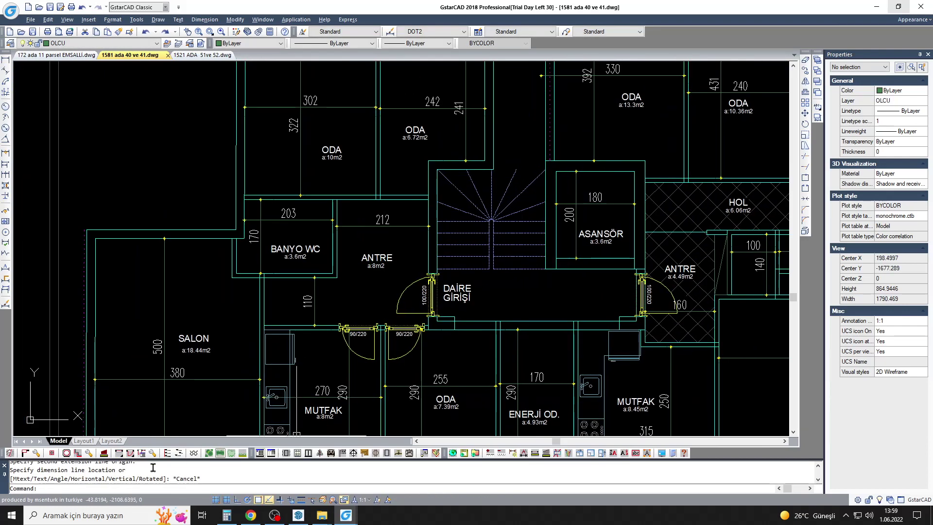
middle_drag(243, 399, 277, 264)
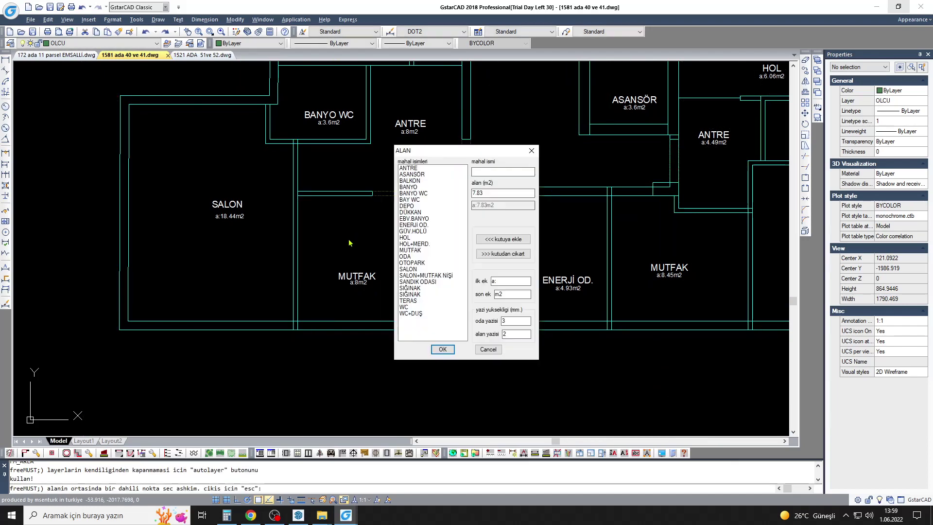
key(Escape)
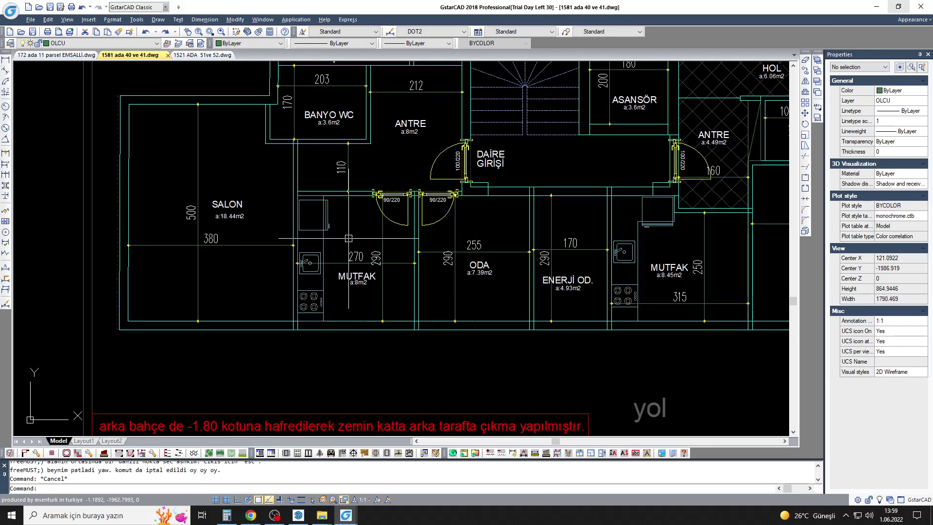
scroll(465, 341, down, 2)
middle_drag(465, 341, 424, 373)
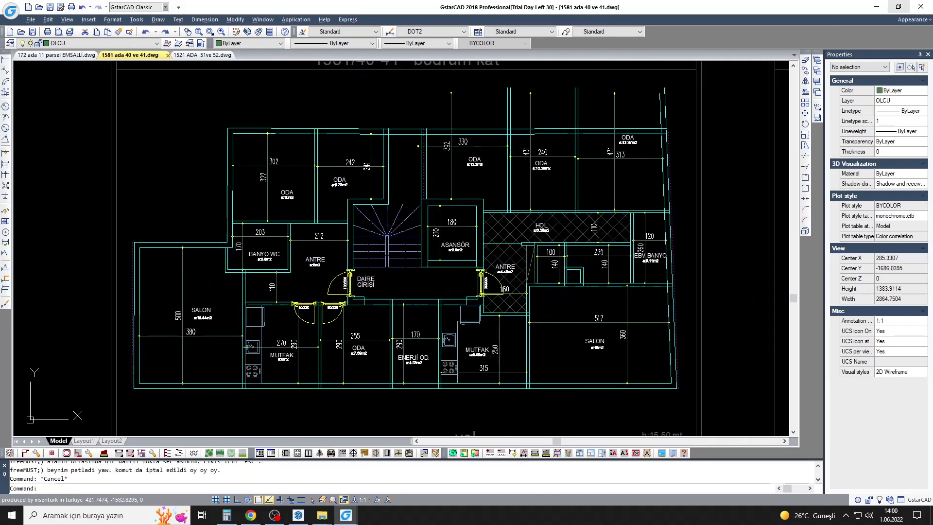
Step: Undo the last dimension change and abandon a new linear dimension
scroll(350, 176, up, 4)
key(ctrl+z)
text(dli)
key(space)
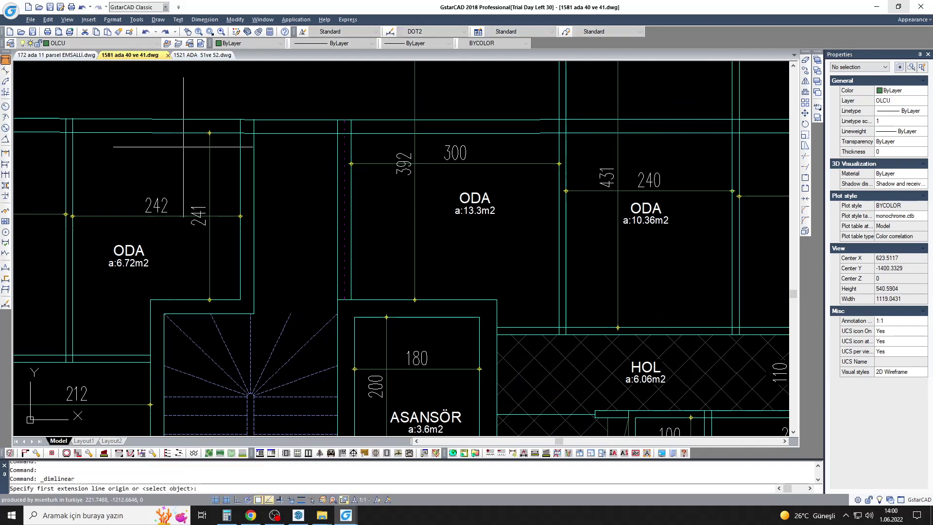
click(254, 189)
key(Escape)
Step: Insert a 100-wide door in the basement's top wall
click(337, 133)
click(315, 115)
text(150> )
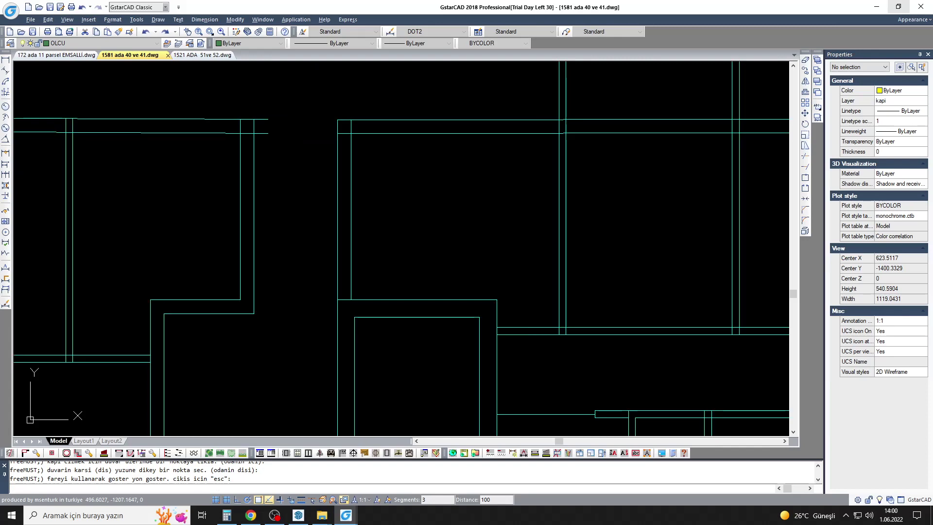
text(100)
key(Return)
key(Escape)
Step: Copy the ENERJİ OD. label to beside the new door
text(co)
key(space)
click(408, 353)
key(Return)
scroll(396, 184, up, 5)
click(390, 160)
key(Escape)
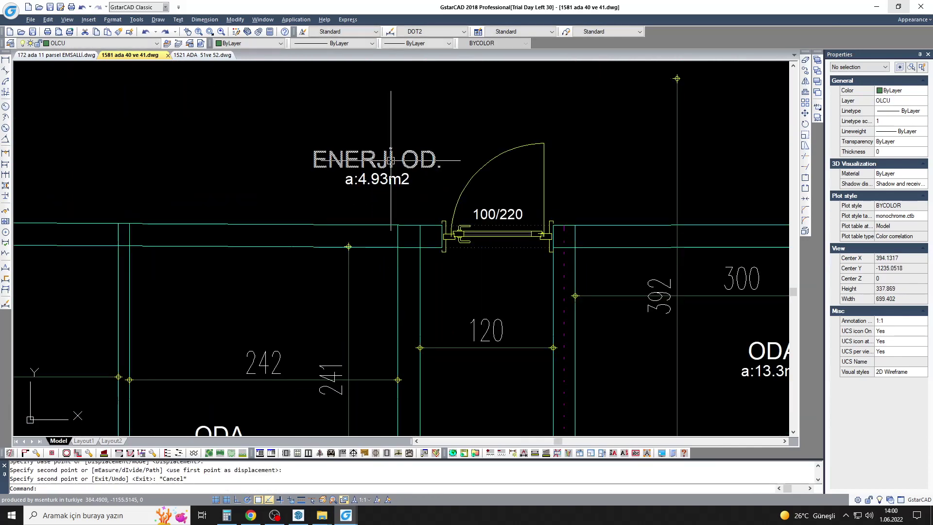
Step: Edit the copied label to read 'arka bahçe çıkışı'
double_click(390, 160)
text(arka bahçe)
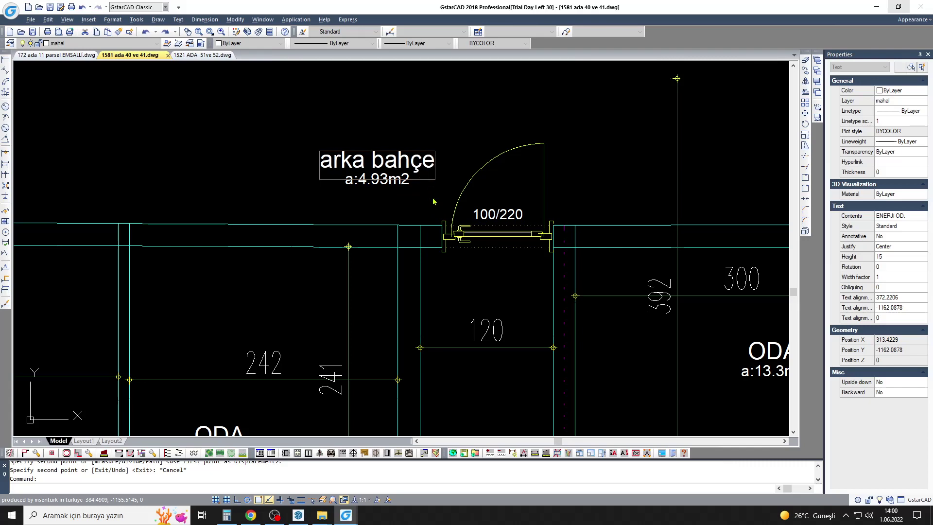
double_click(394, 189)
text(ıkışı)
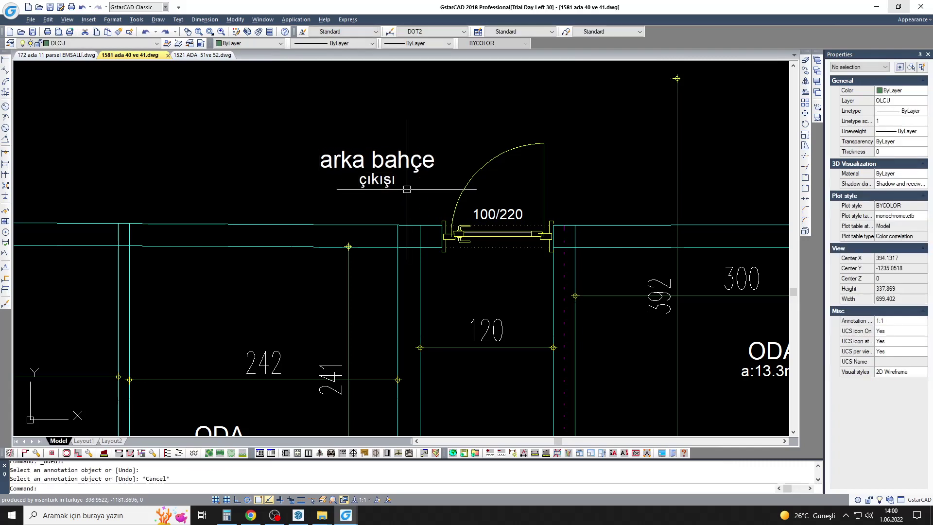
key(Escape)
text(m)
key(Return)
click(381, 189)
key(Return)
scroll(384, 188, down, 5)
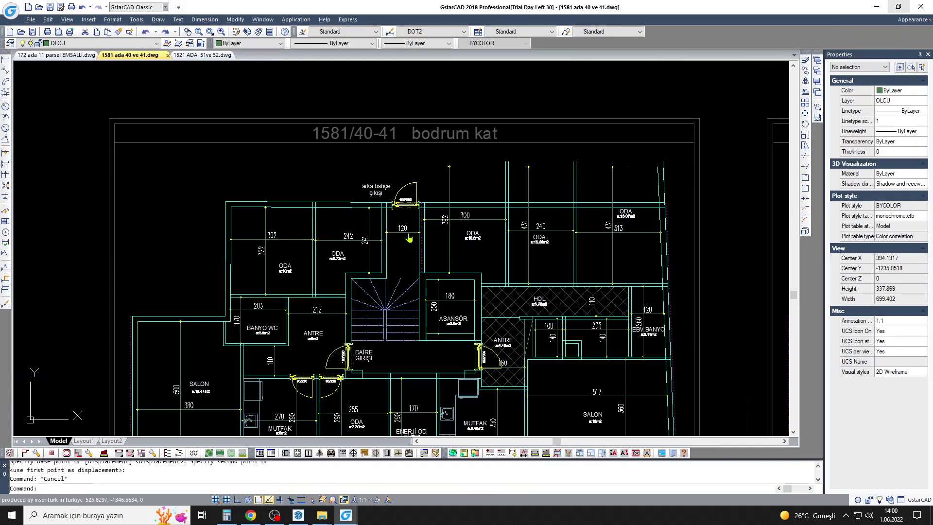
scroll(391, 187, up, 3)
key(Escape)
Step: Cross-hatch the ANTRE and match it to the HOL hatch properties
text(e)
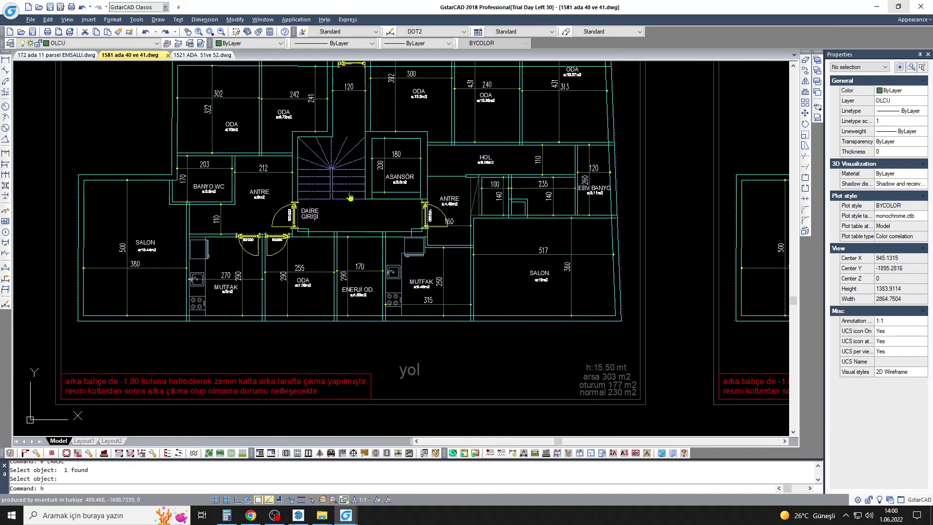
scroll(393, 187, up, 3)
click(253, 223)
key(Escape)
text(m)
key(Return)
scroll(377, 208, down, 5)
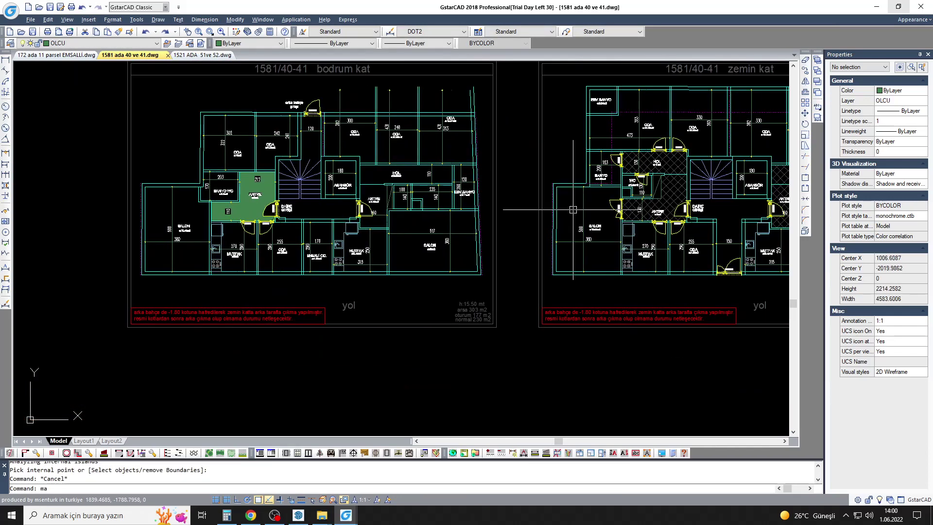
scroll(377, 208, up, 5)
scroll(377, 208, down, 5)
key(Escape)
key(Escape)
key(Escape)
scroll(377, 208, up, 3)
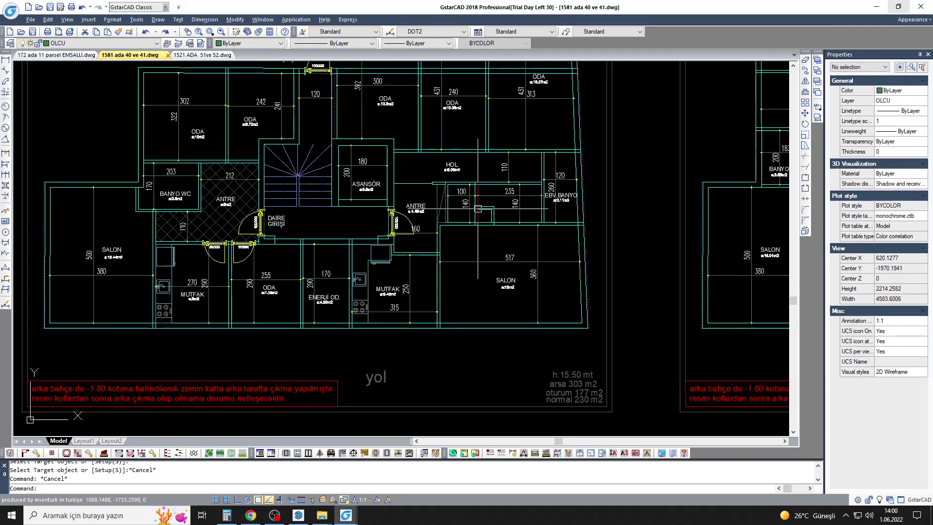
scroll(437, 184, up, 2)
middle_drag(501, 151, 503, 148)
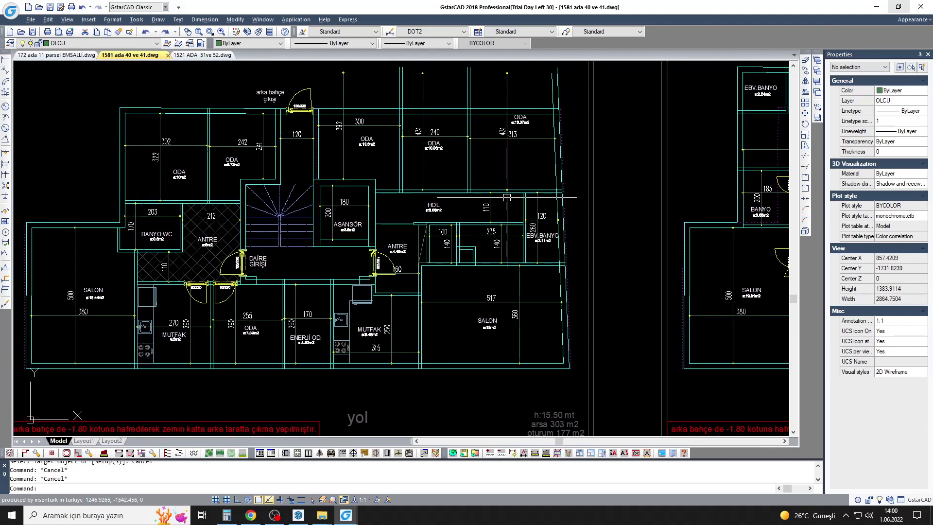
Step: Trim and fillet the top wall lines of the upper rooms
text(tr)
key(Return)
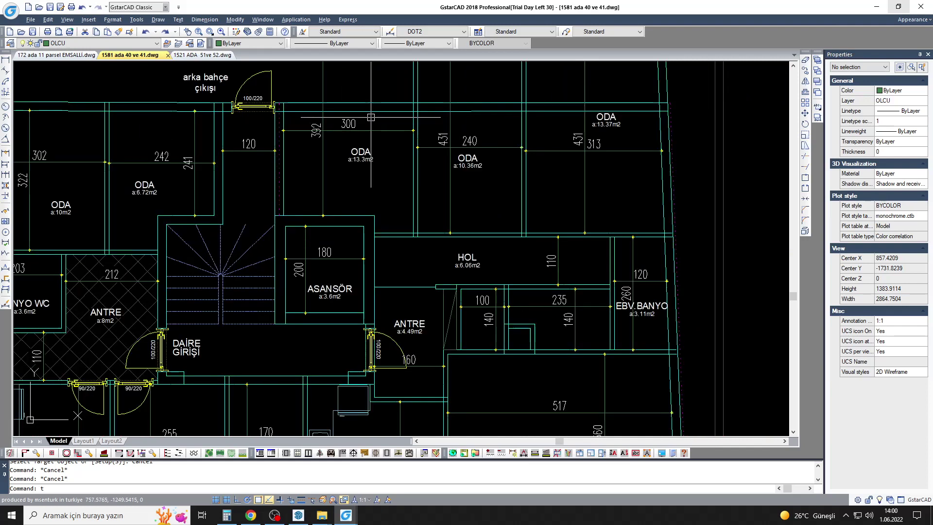
click(314, 145)
key(Return)
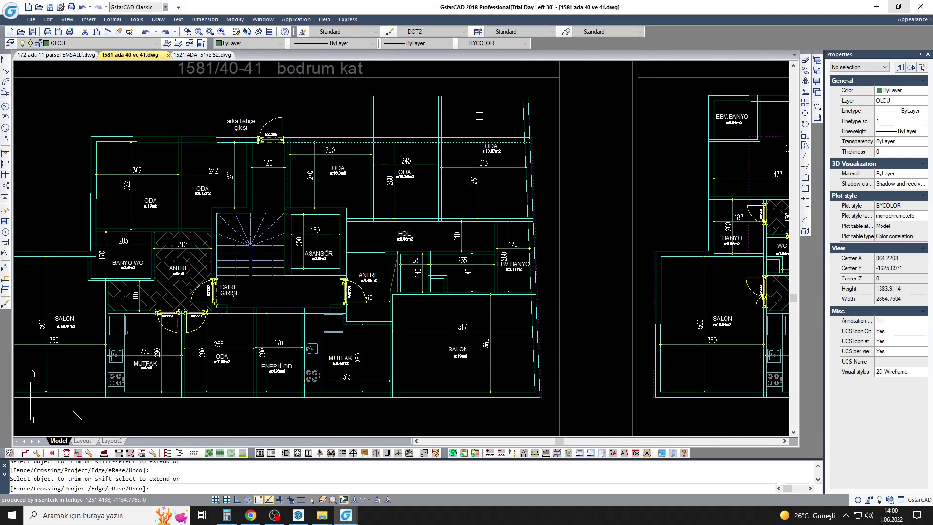
key(Escape)
scroll(555, 137, up, 2)
text(f)
key(Return)
click(496, 145)
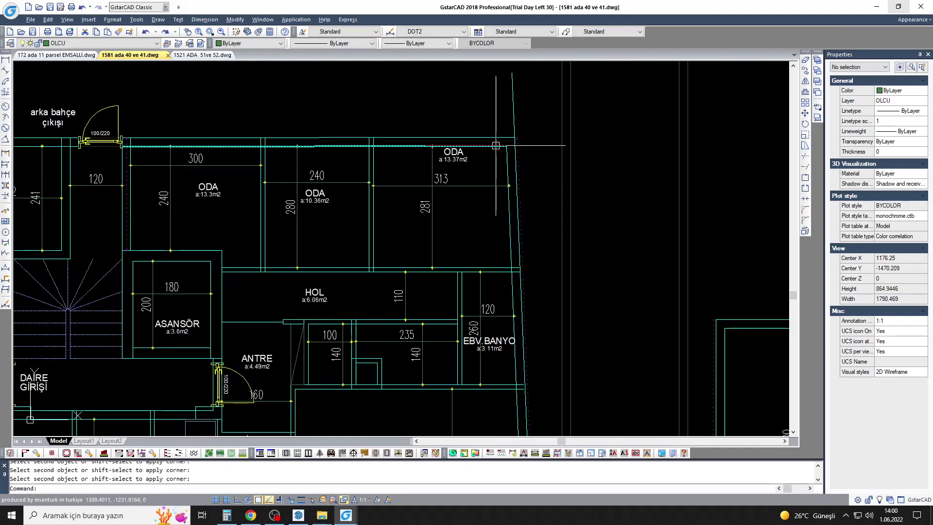
Step: Erase the two old ODA room labels, including the a:13.37m2 one
middle_drag(495, 145, 537, 121)
click(495, 127)
text(e)
key(Return)
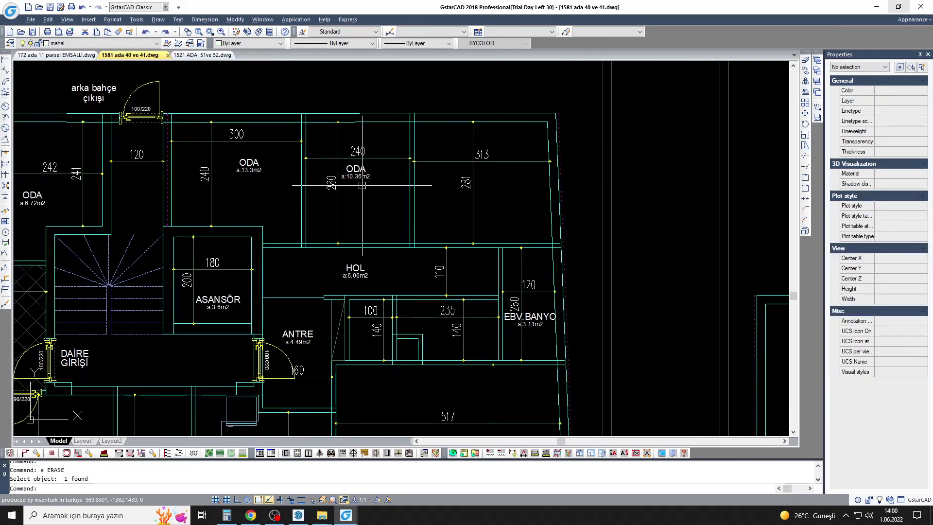
click(362, 185)
click(340, 164)
key(Return)
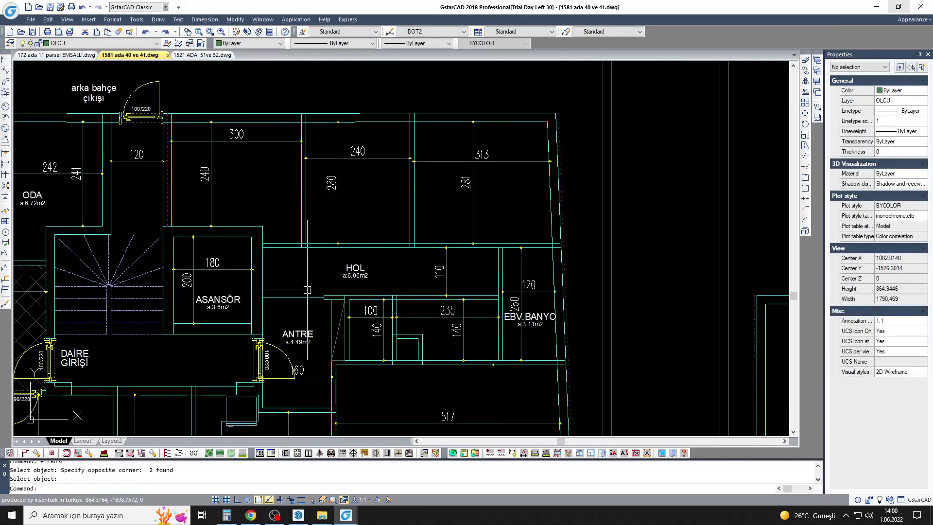
Step: Check an upper room's area with the labelling routine without placing a label
scroll(305, 265, down, 2)
click(106, 453)
scroll(378, 146, up, 2)
click(378, 146)
key(Escape)
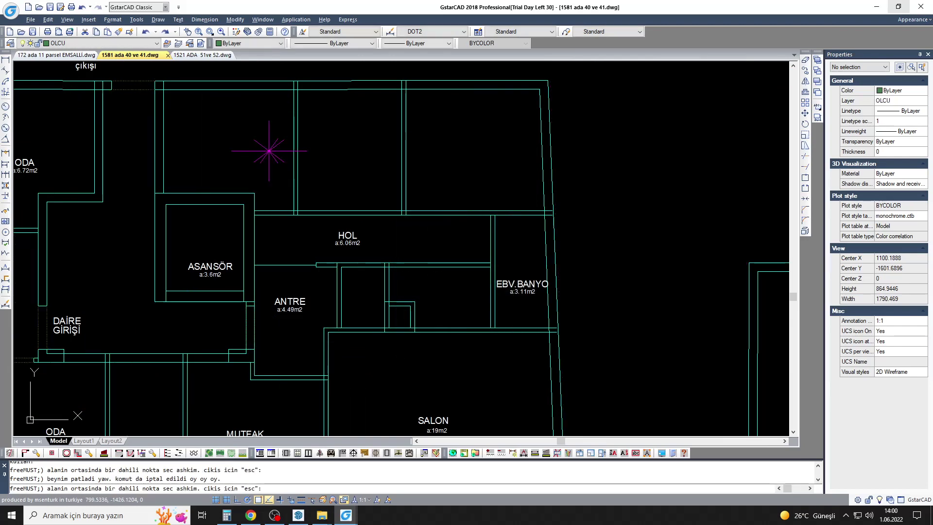
middle_drag(267, 150, 480, 146)
key(Escape)
middle_drag(519, 215, 327, 190)
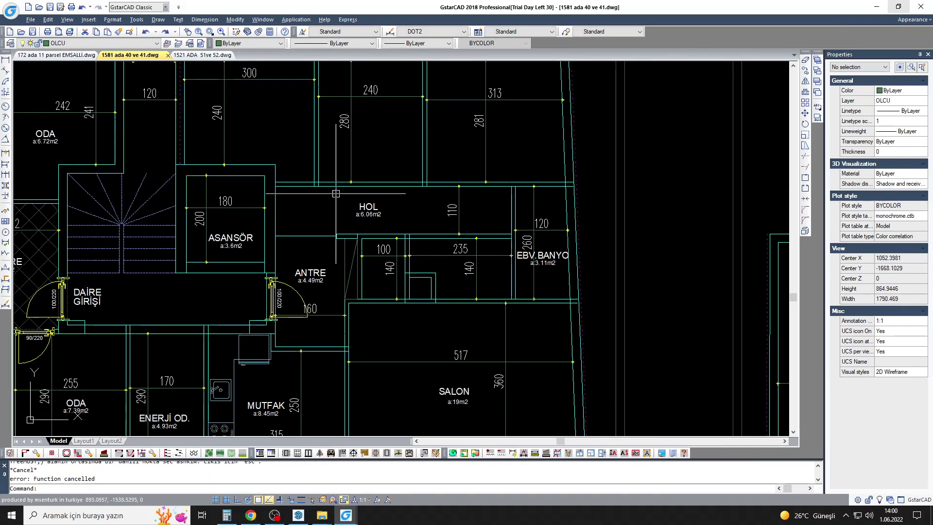
Step: Delete the EBV.BANYO label and its dimensions, and trim the wall lines
scroll(512, 211, up, 2)
drag(554, 314, 513, 201)
key(Delete)
text(tr)
key(Return)
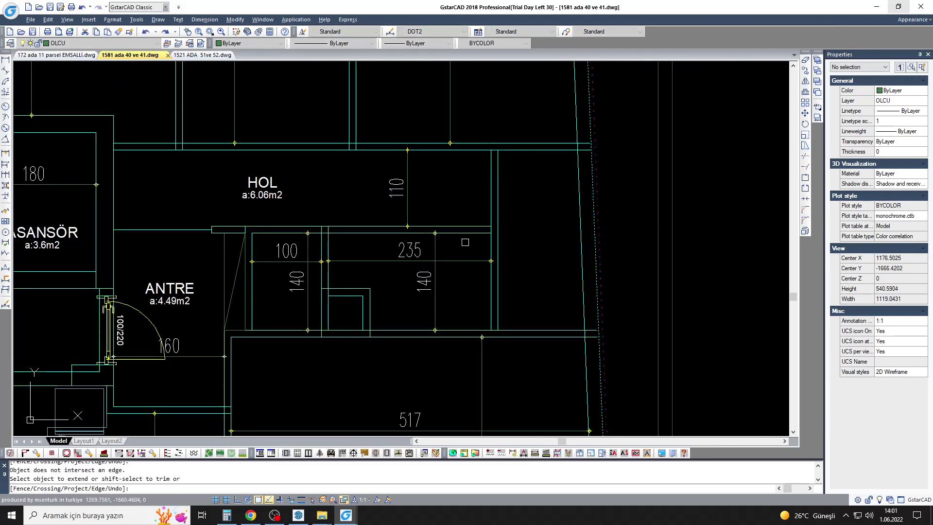
click(451, 245)
click(470, 211)
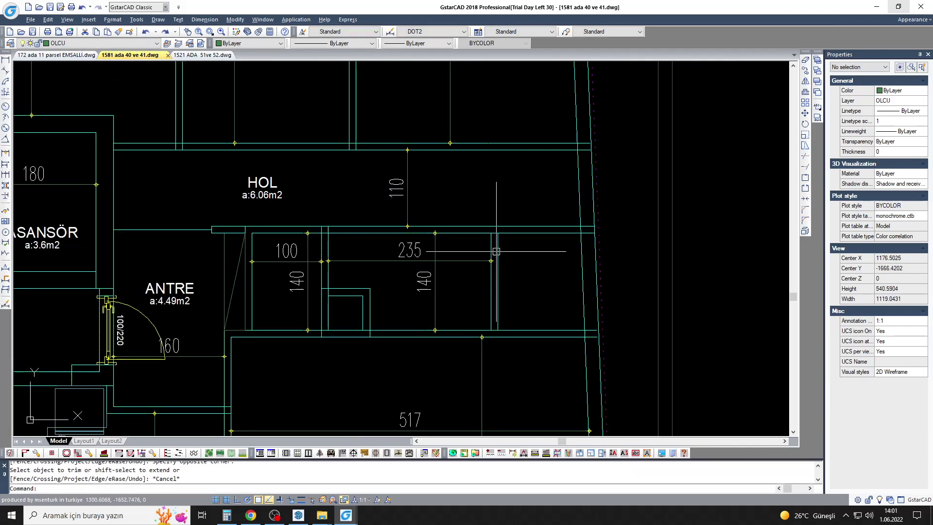
text(e)
key(Return)
text(tr)
key(Return)
click(579, 262)
key(Escape)
Step: Stretch the dividing wall between the upper rooms 50 units to the right
text(m)
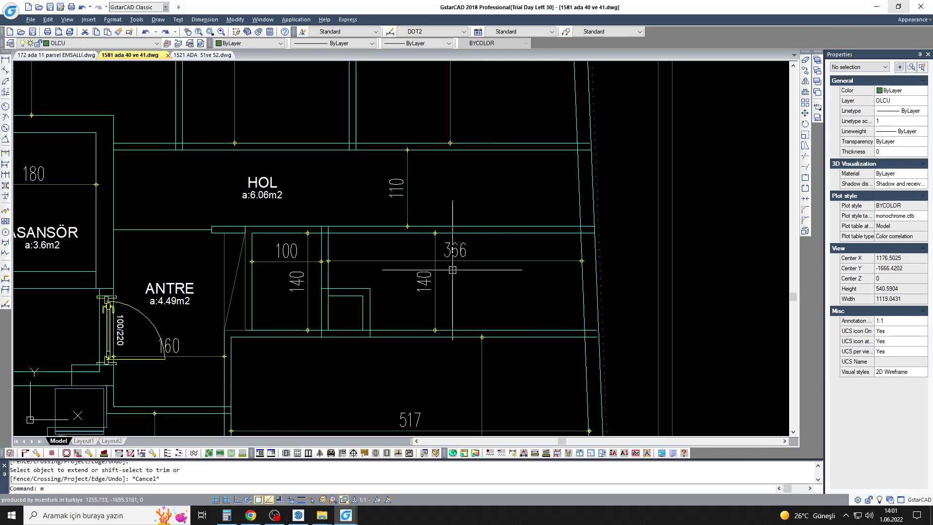
middle_drag(381, 361, 375, 418)
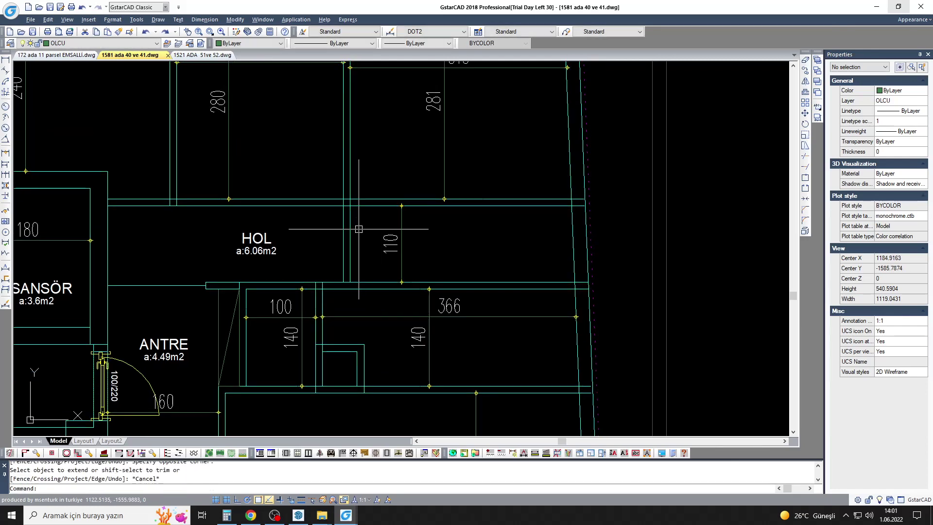
middle_drag(361, 235, 356, 270)
text(s)
key(Return)
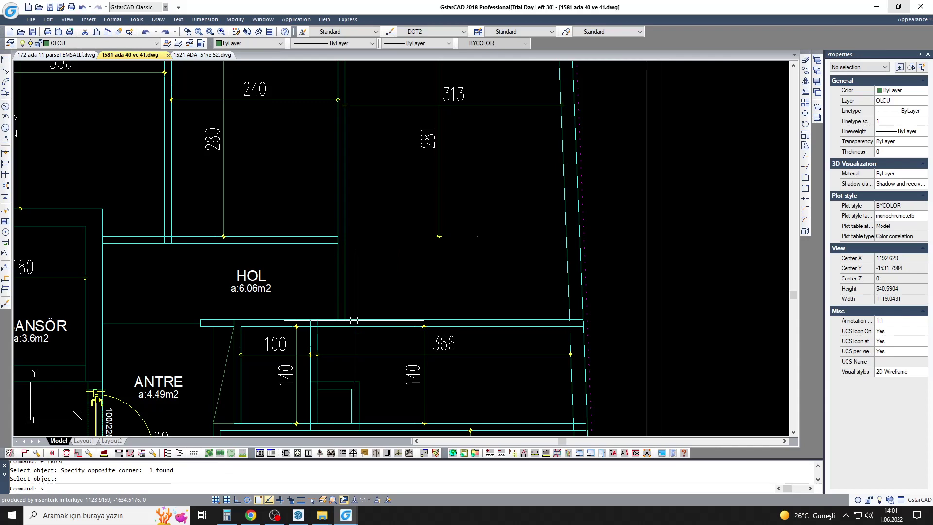
scroll(351, 316, down, 3)
click(356, 328)
click(342, 125)
key(Return)
click(350, 224)
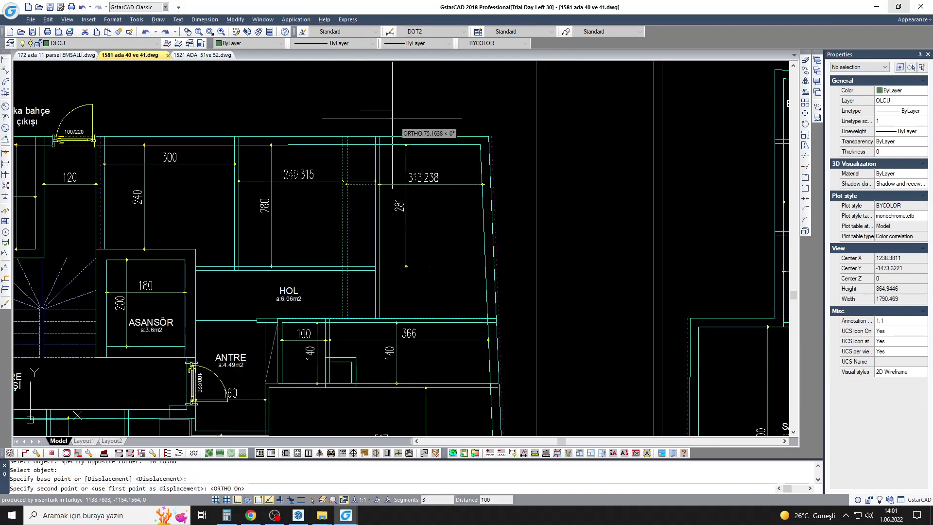
text(50)
key(Return)
Step: Trim the wall lines against the horizontal wall
mouse_move(417, 315)
middle_down()
mouse_move(462, 263)
mouse_move(386, 276)
middle_up()
text(tr)
key(Return)
click(463, 263)
Step: Label three rooms as ODA with their areas using the room-labelling routine
click(104, 455)
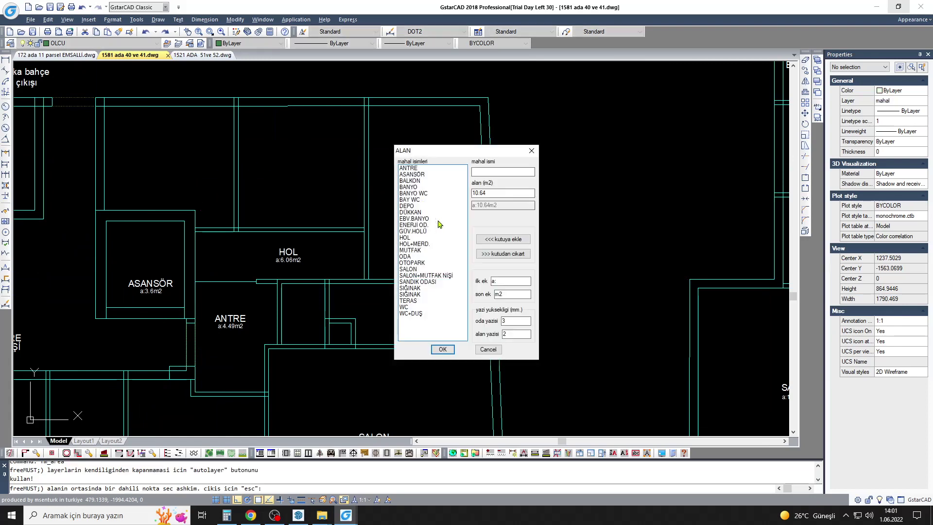
double_click(421, 263)
click(270, 156)
click(421, 220)
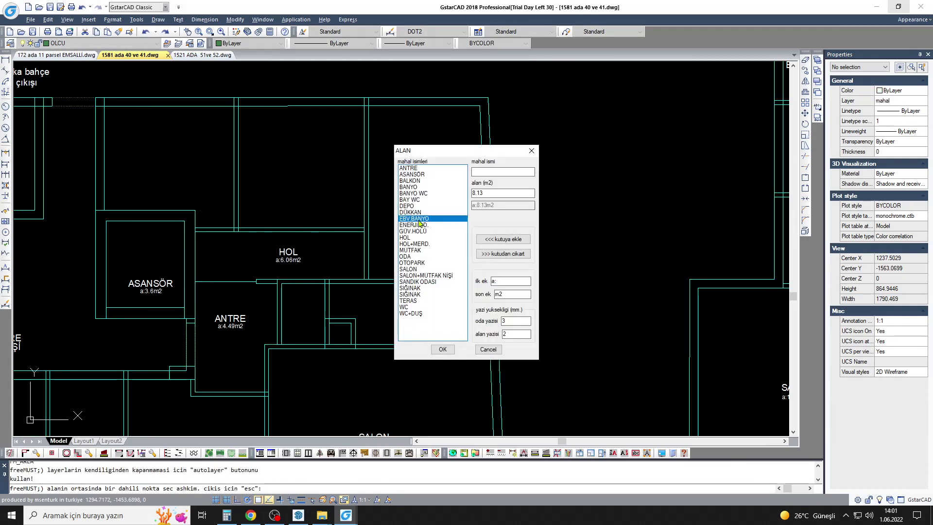
double_click(421, 256)
click(310, 173)
click(174, 168)
double_click(420, 256)
click(174, 165)
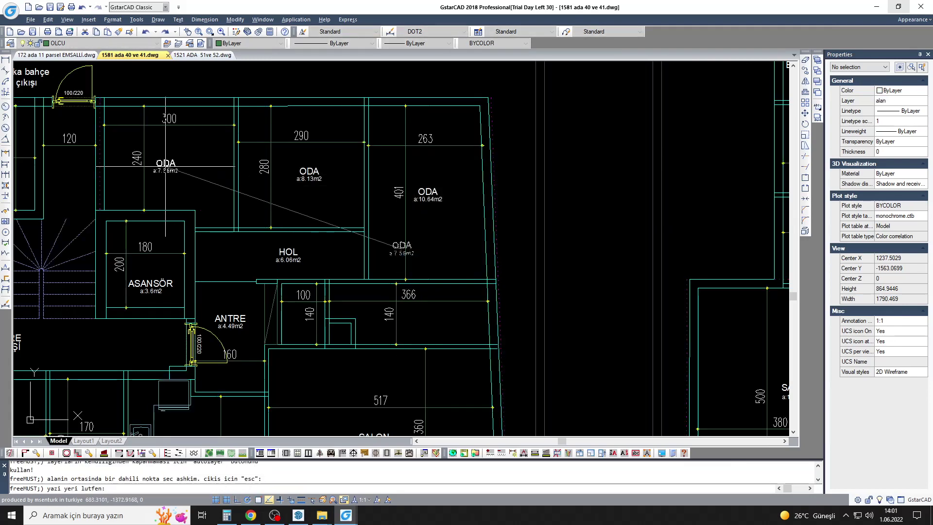
Step: Label the bathroom BANYO and the small room WC (a:1.4m2) with their areas
middle_drag(328, 305, 351, 224)
key(Return)
click(352, 224)
double_click(417, 192)
click(340, 229)
click(404, 307)
click(442, 349)
scroll(395, 229, up, 3)
click(285, 245)
scroll(285, 245, down, 3)
key(Escape)
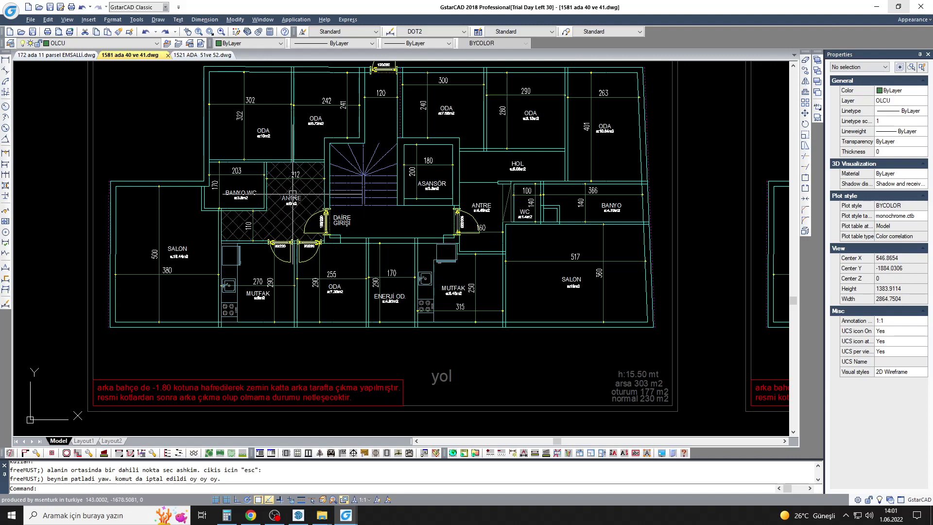
scroll(254, 203, up, 2)
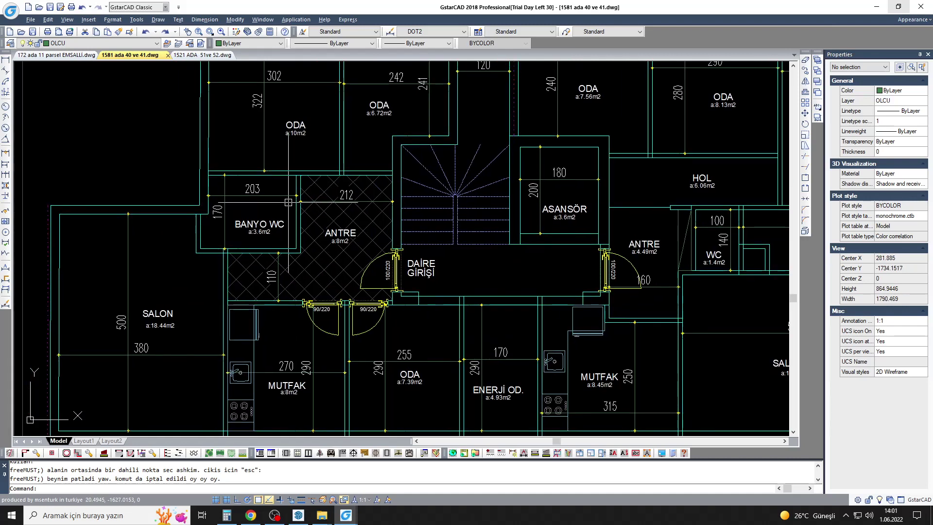
scroll(289, 202, down, 2)
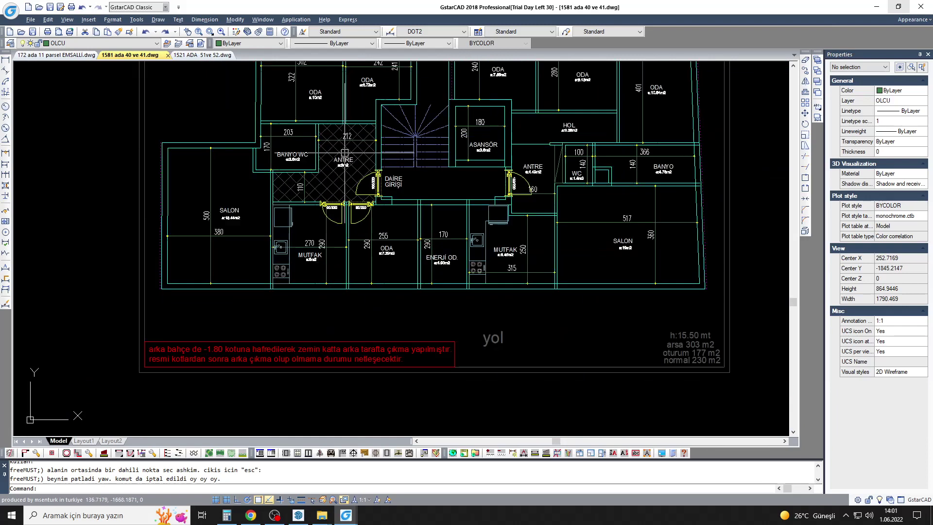
middle_drag(347, 152, 340, 174)
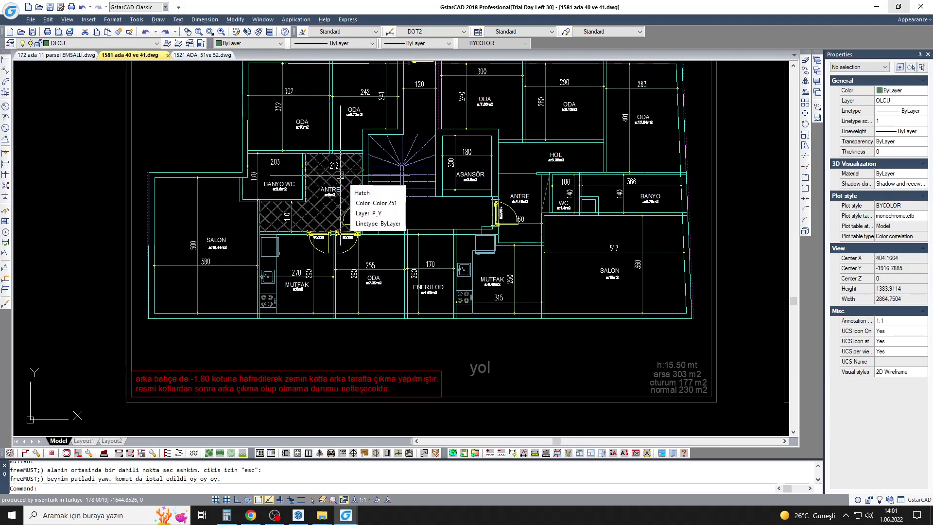
Step: Cross-hatch the ANTRE/HOL hall area
scroll(440, 190, up, 2)
text(h)
key(Return)
click(439, 190)
key(Return)
key(Escape)
scroll(432, 231, down, 3)
scroll(419, 228, up, 3)
scroll(402, 226, down, 1)
scroll(372, 224, down, 1)
scroll(315, 219, up, 3)
Step: Copy the DAIRE GİRİŞİ text to label the second entrance
click(223, 234)
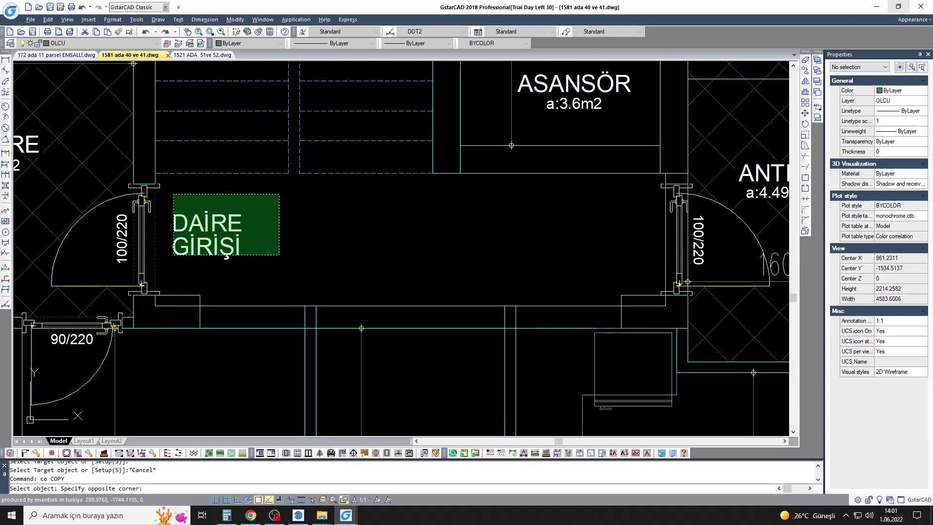
key(Return)
click(226, 258)
scroll(602, 267, down, 3)
scroll(603, 269, up, 3)
scroll(603, 268, down, 3)
scroll(535, 252, up, 3)
scroll(462, 243, down, 3)
mouse_move(438, 238)
middle_down()
mouse_move(391, 230)
mouse_move(562, 245)
middle_up()
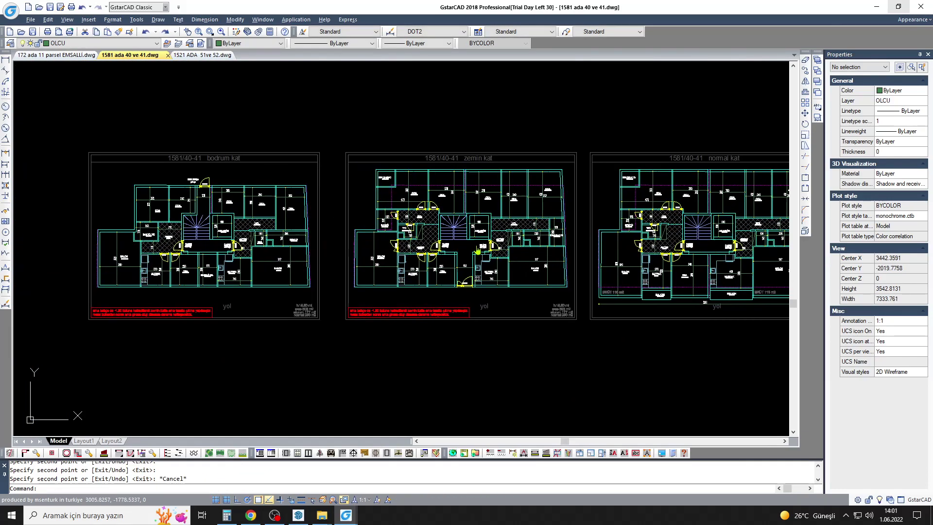
key(Escape)
scroll(422, 232, up, 5)
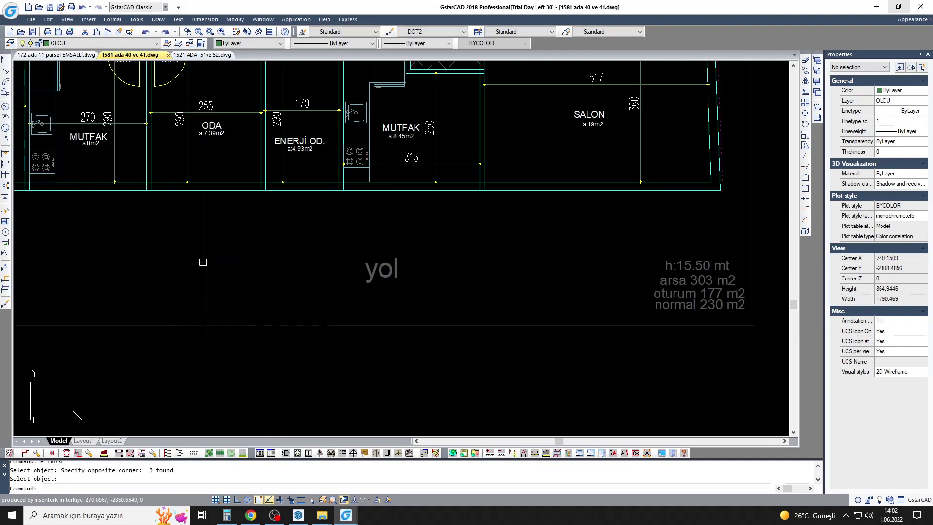
scroll(194, 262, down, 5)
Step: Add a 2006 aligned dimension across the plan's overall width
click(5, 81)
scroll(68, 166, up, 5)
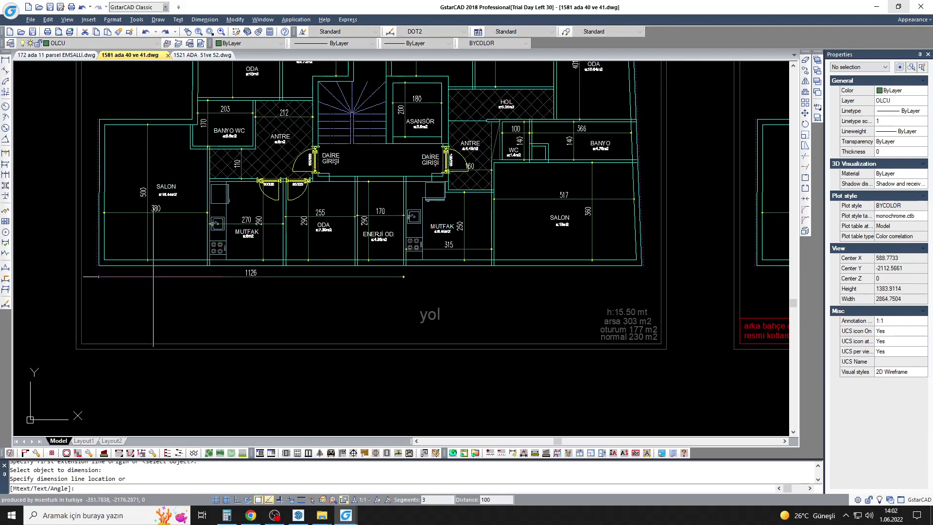
scroll(91, 260, up, 4)
click(91, 261)
scroll(91, 261, up, 5)
key(Escape)
key(Return)
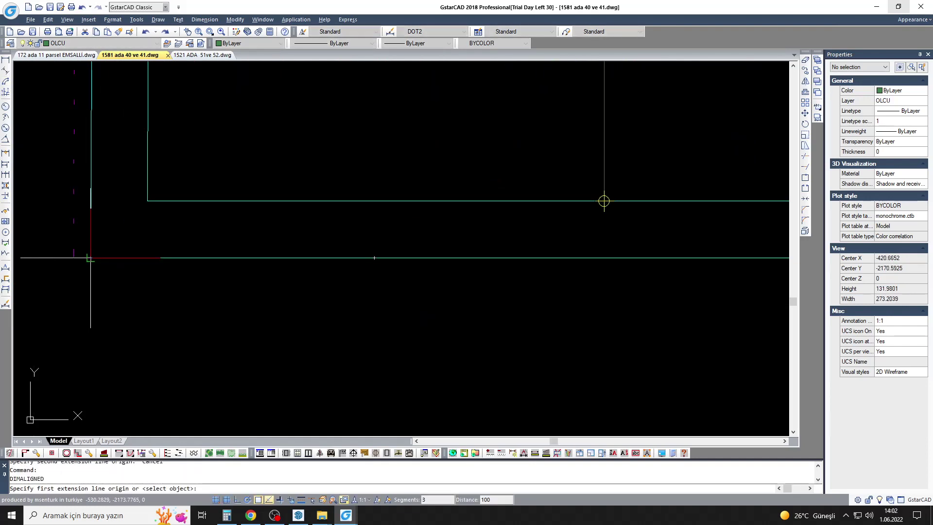
click(90, 257)
scroll(90, 257, down, 5)
scroll(421, 269, up, 5)
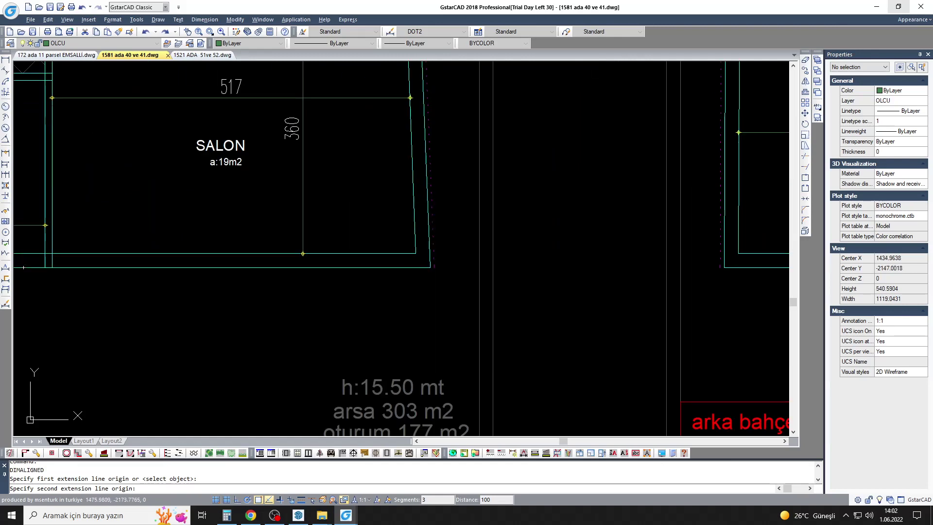
click(430, 266)
scroll(311, 292, down, 5)
scroll(311, 291, up, 3)
Step: Copy the 2006 dimension to the frame under the zemin kat plan
text(co)
key(Return)
click(311, 296)
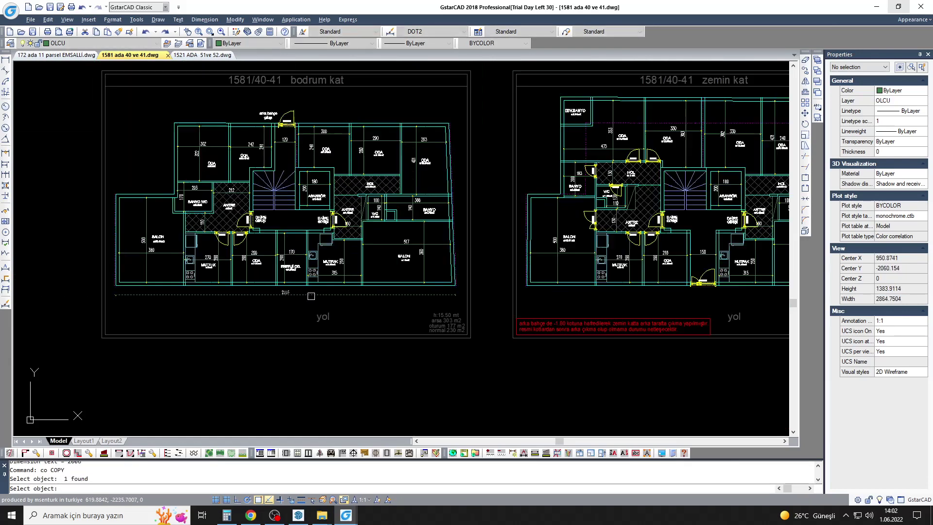
key(Return)
click(102, 337)
click(513, 337)
scroll(325, 311, down, 3)
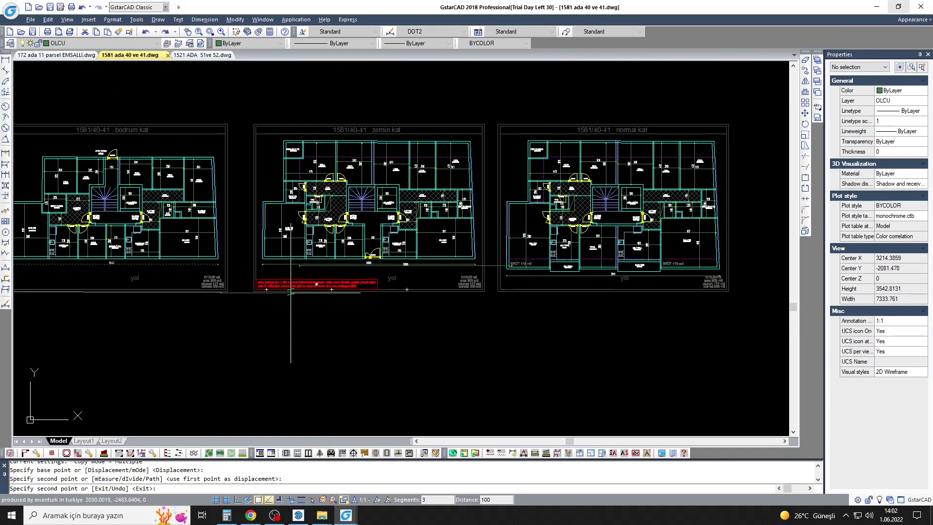
key(Escape)
mouse_move(324, 276)
middle_down()
mouse_move(451, 251)
mouse_move(391, 241)
middle_up()
Step: Set the plot to DWG To PDF.pc3 on ISO A2 paper with a Window area around the bodrum kat plan
key(ctrl+p)
click(401, 160)
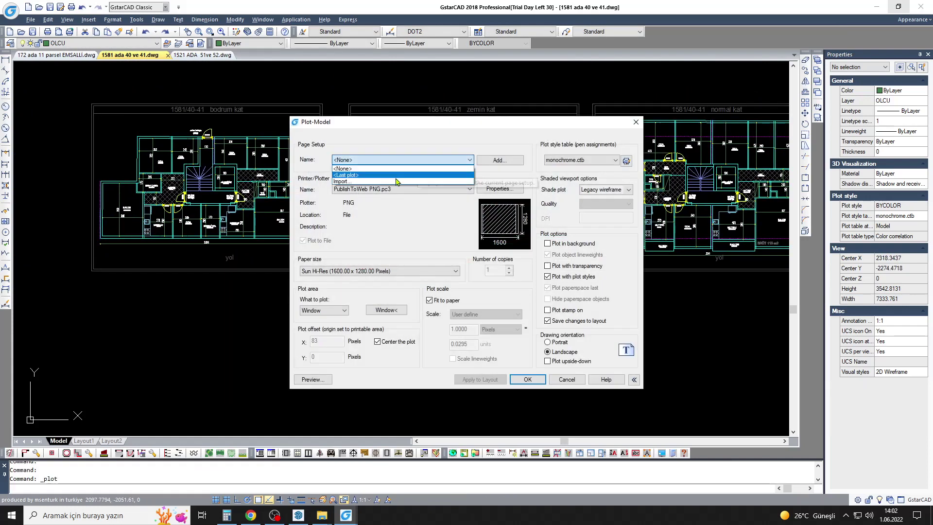
click(388, 189)
click(359, 200)
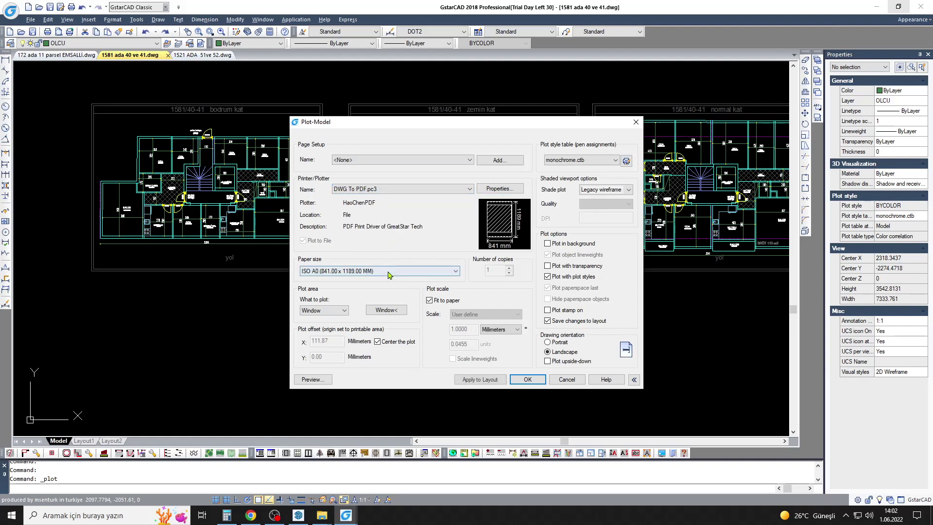
click(369, 271)
click(357, 298)
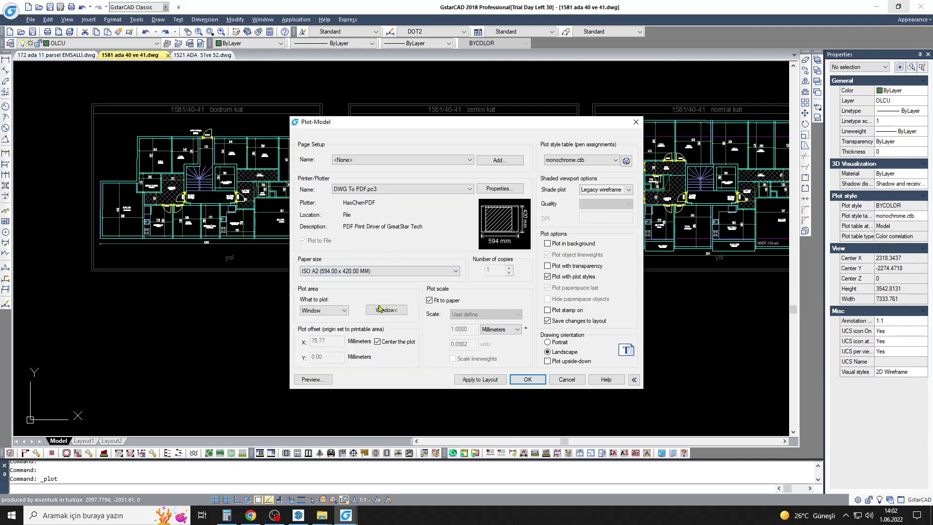
click(324, 316)
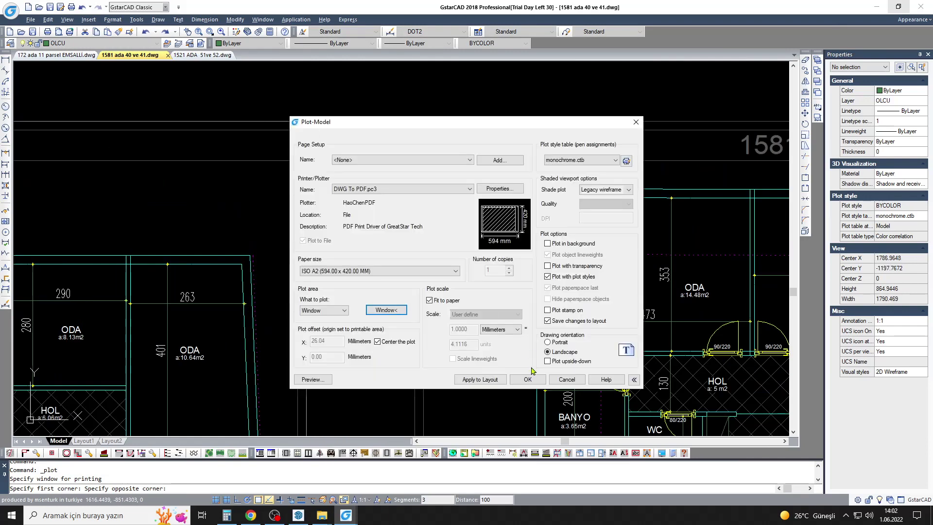
Step: Preview the A2 PDF plot, zooming and panning to check it
click(329, 380)
right_click(428, 244)
click(416, 280)
scroll(415, 281, up, 2)
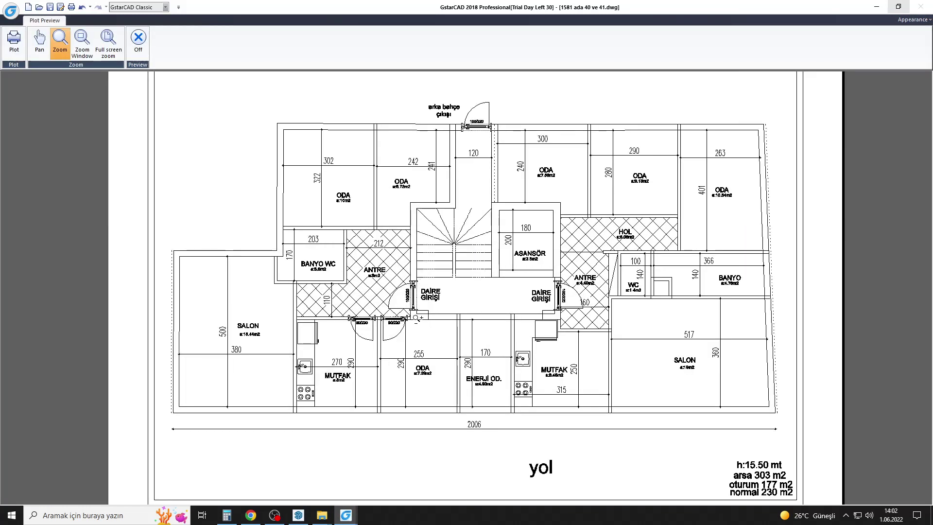
middle_drag(524, 300, 484, 284)
key(Escape)
Step: Place an 80/220 door in the bathroom wall
scroll(371, 198, down, 5)
scroll(266, 316, up, 6)
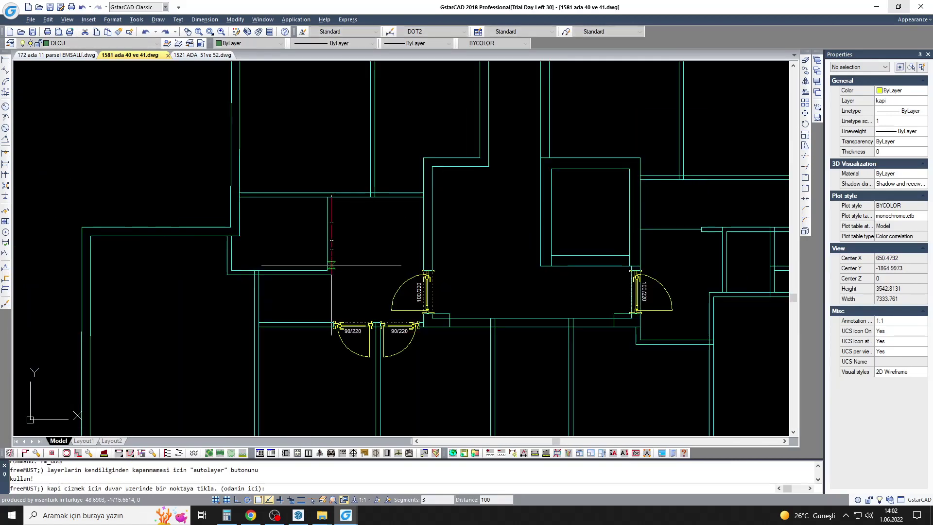
scroll(281, 202, up, 4)
click(281, 202)
click(337, 200)
text(80)
key(Return)
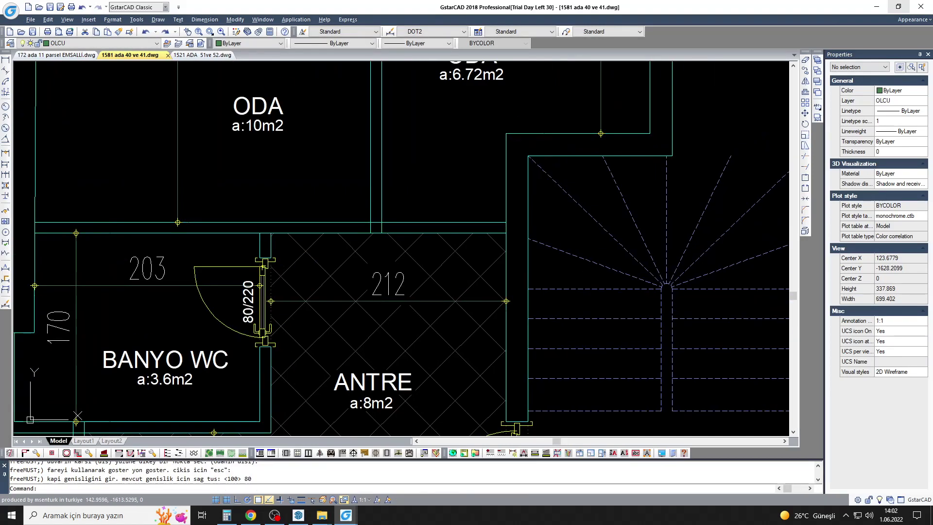
Step: Place a 90/220 door in the upper wall
click(388, 233)
click(389, 222)
text(90)
key(Return)
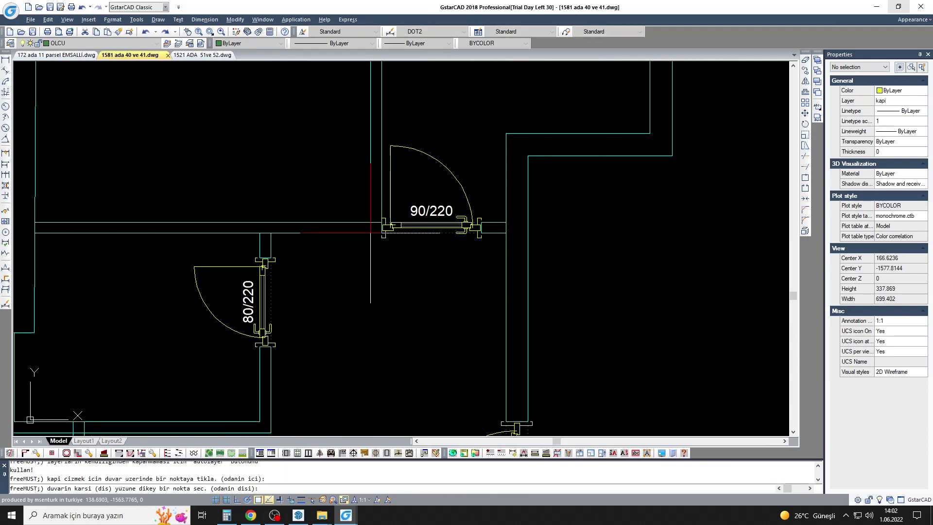
scroll(432, 224, down, 5)
scroll(432, 225, up, 3)
key(Return)
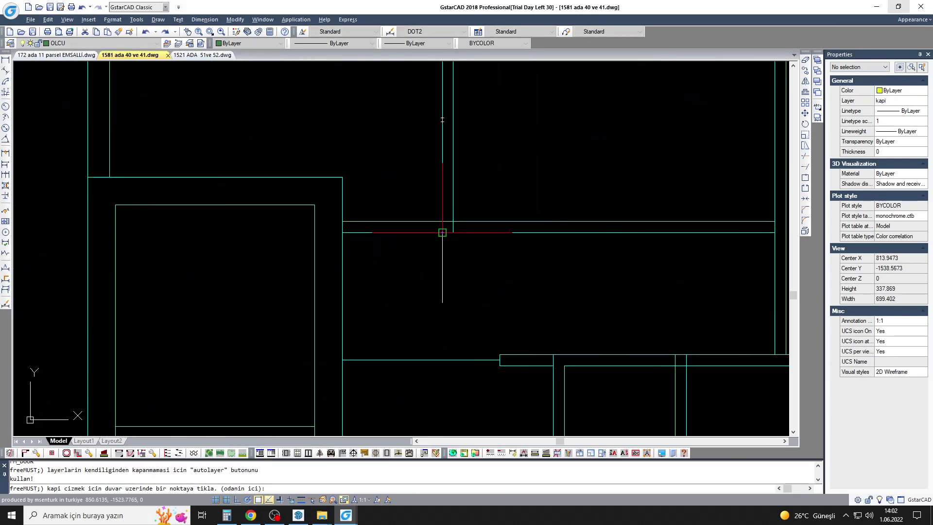
text(90)
key(Return)
Step: Add a 90/220 door in the vertical wall and an 80/220 door in the horizontal wall
scroll(458, 279, up, 3)
scroll(458, 279, down, 5)
key(Return)
scroll(421, 259, up, 4)
click(380, 304)
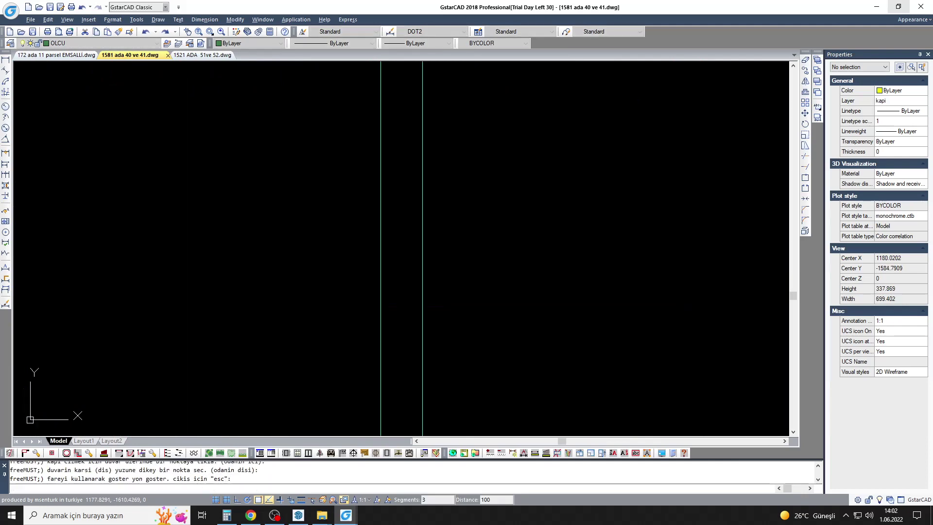
key(Return)
scroll(392, 207, up, 4)
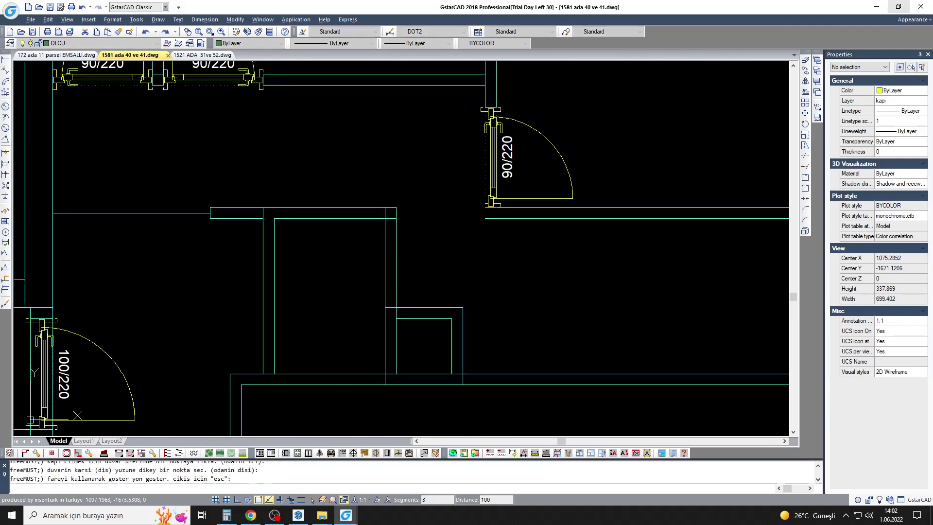
click(381, 207)
key(Return)
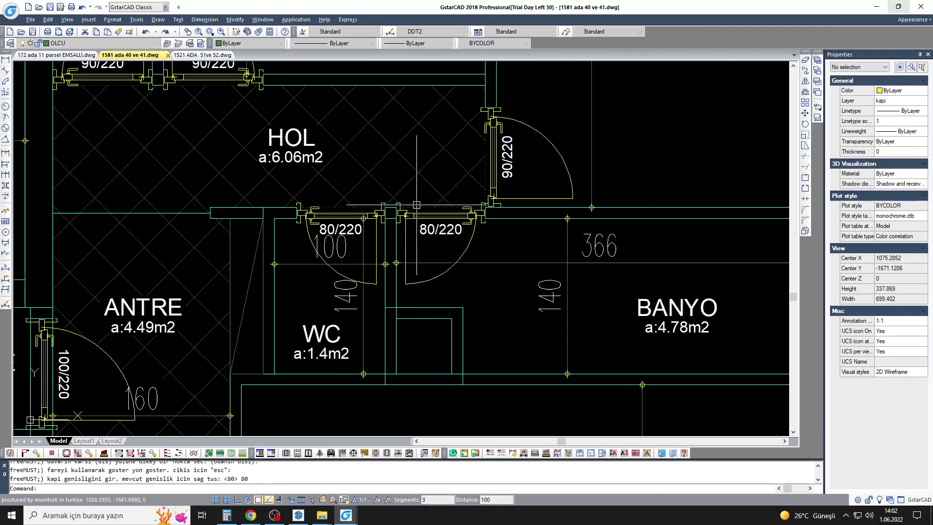
Step: Place two more 90/220 doors, one of them in the upper hall wall
scroll(445, 240, up, 5)
click(445, 240)
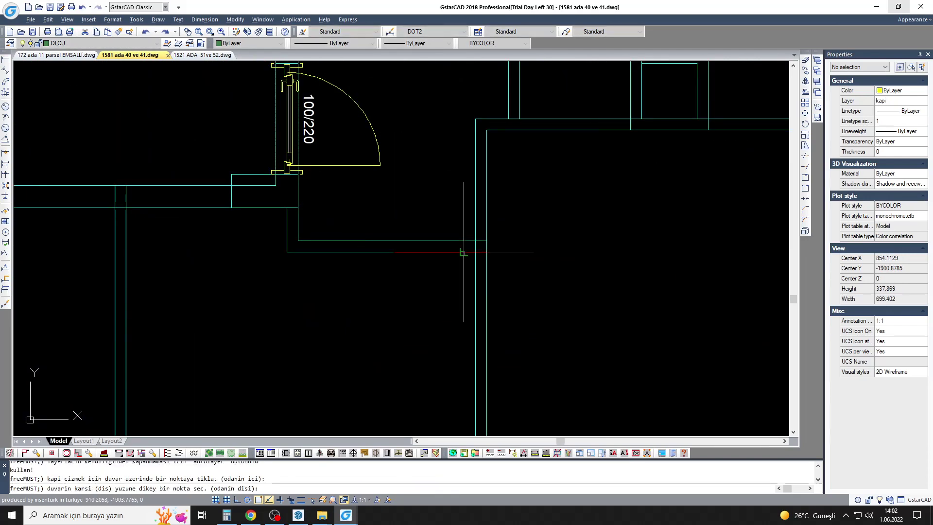
text(90)
key(Return)
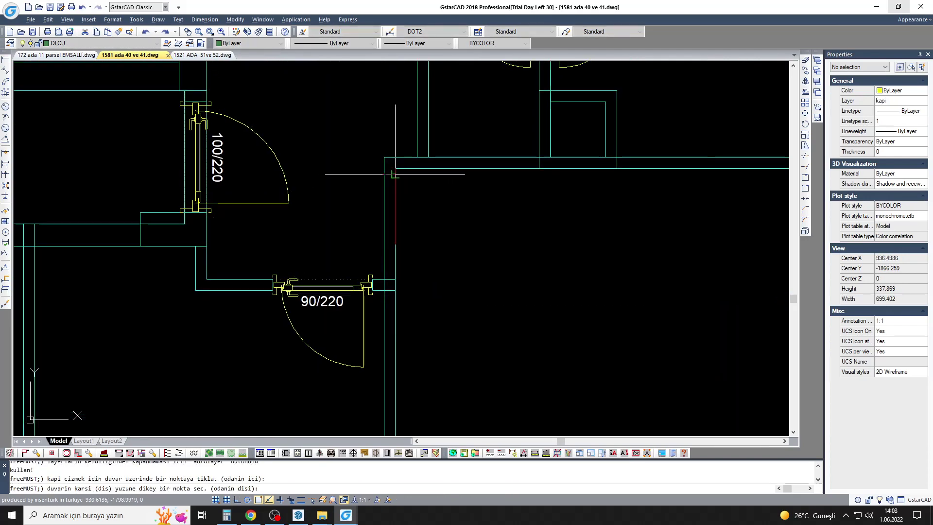
key(Return)
scroll(504, 236, down, 5)
scroll(553, 219, up, 3)
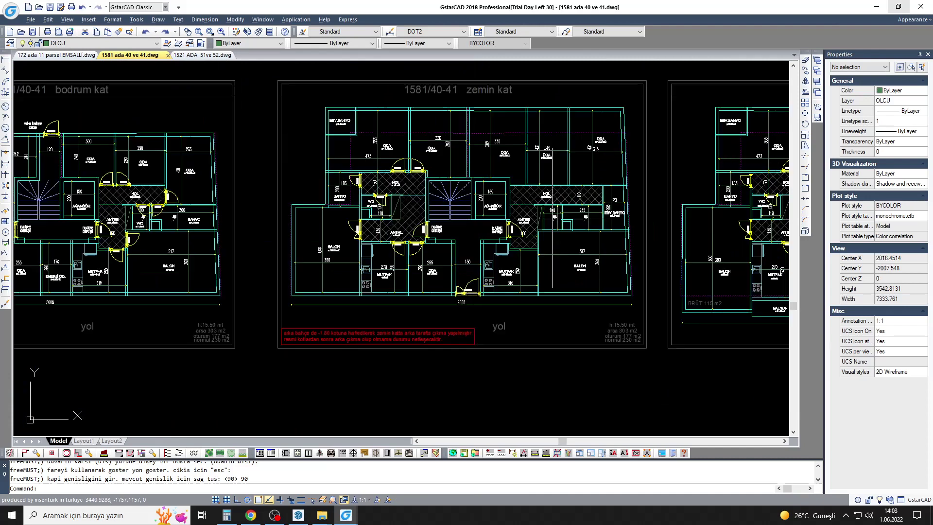
scroll(552, 218, up, 5)
key(Return)
click(284, 200)
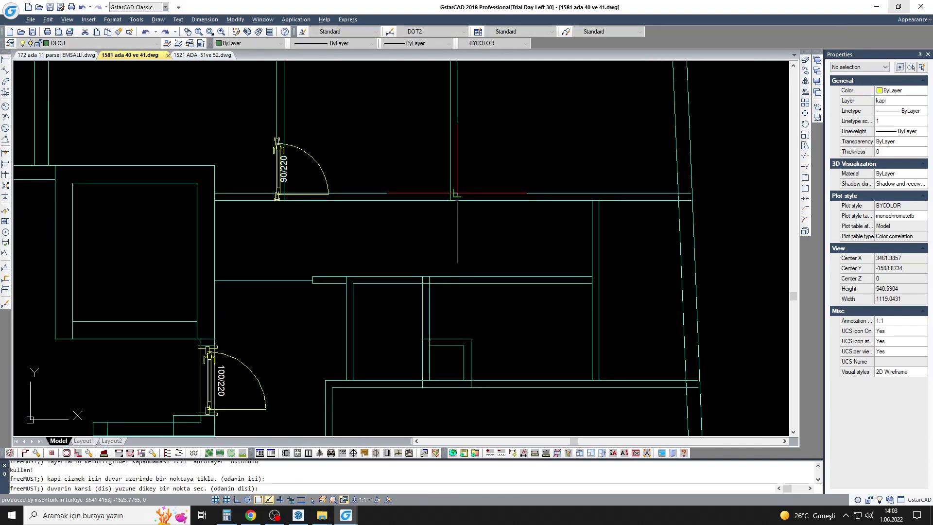
Step: Erase the misplaced door and extend the wall line with EX
key(Return)
click(284, 168)
key(Delete)
key(Escape)
text(ex)
key(Return)
scroll(287, 200, up, 2)
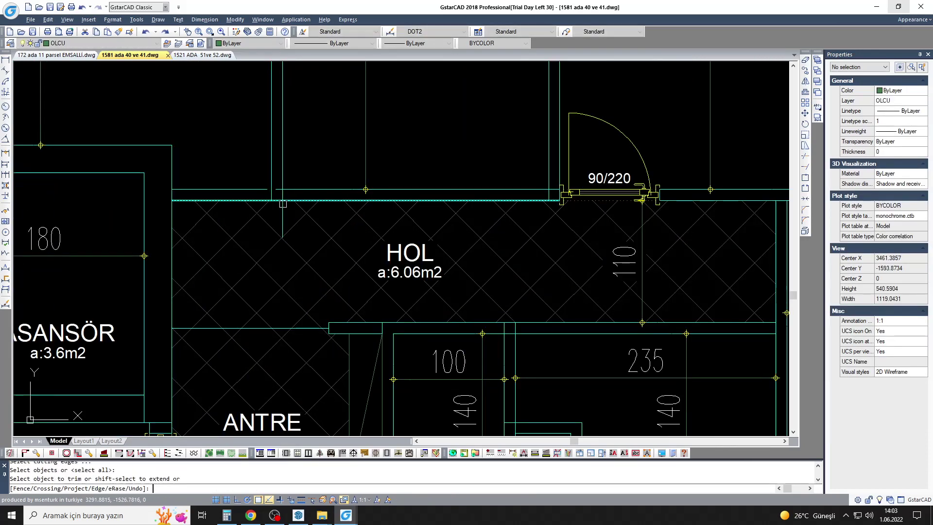
text(e)
key(Return)
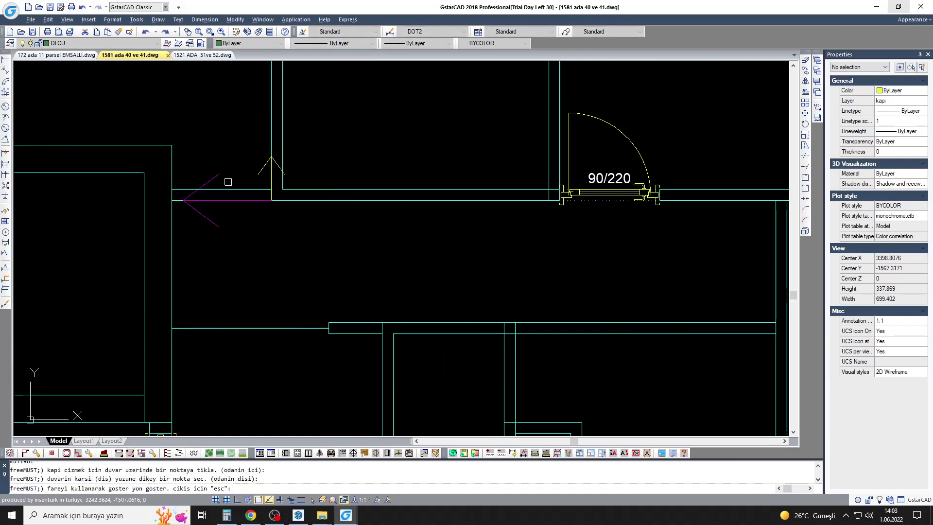
text(90)
Step: Place another 90/220 door and an 80/220 door
key(Return)
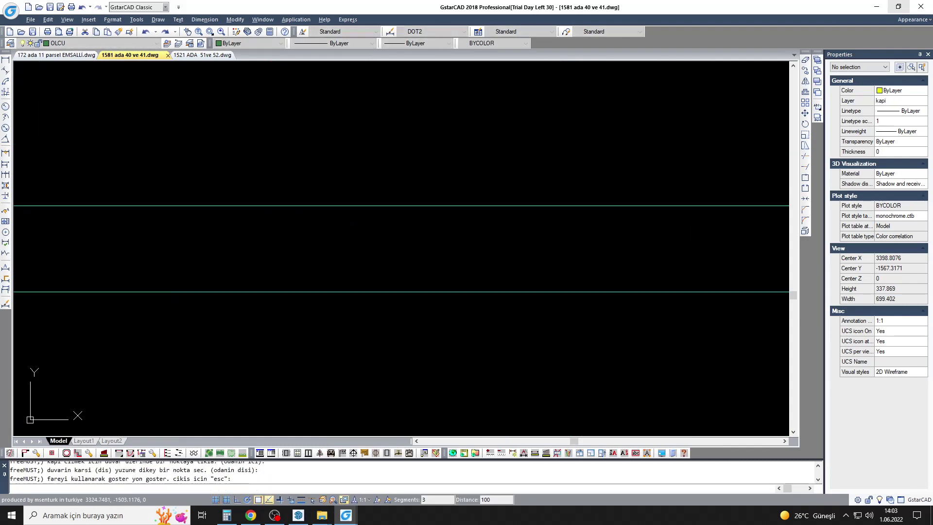
key(Return)
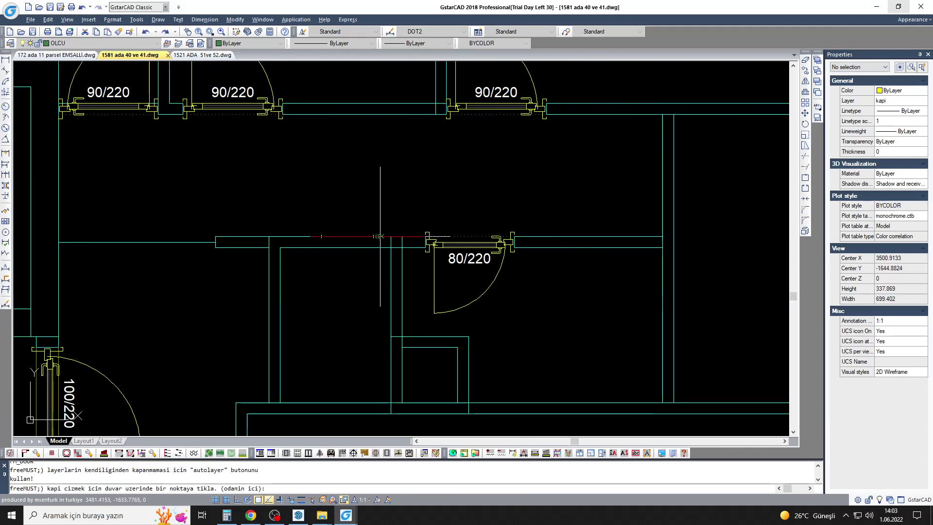
text(80)
key(Return)
Step: Place a 90/220 door in the vertical wall
key(Return)
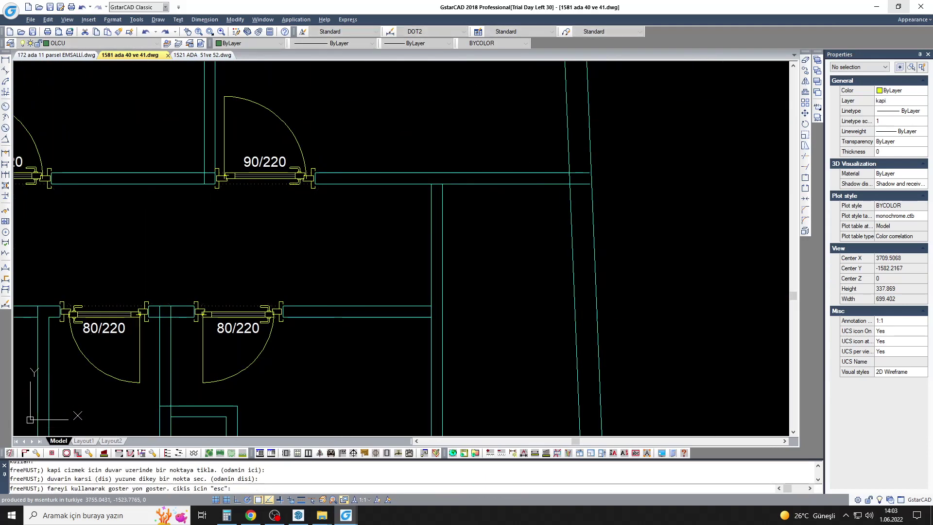
key(Escape)
scroll(367, 187, down, 5)
scroll(368, 187, up, 5)
key(Return)
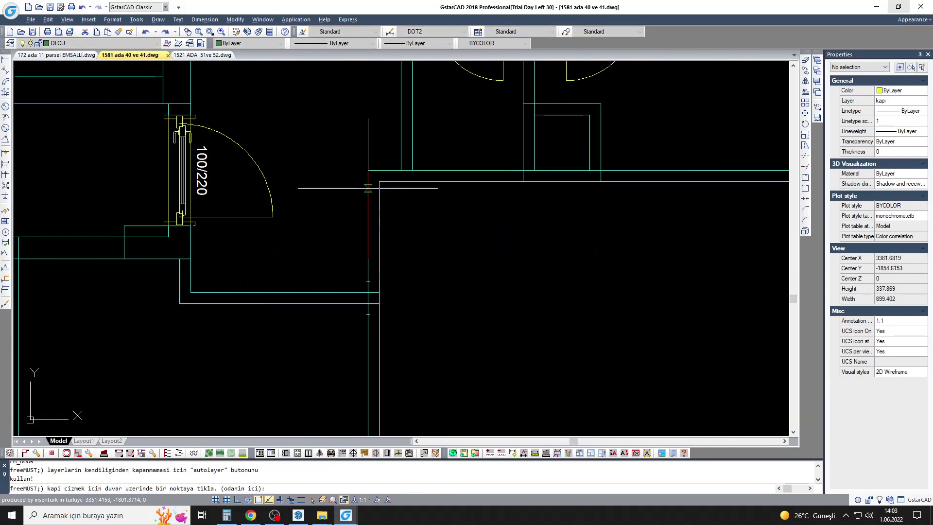
click(396, 201)
key(Return)
click(352, 292)
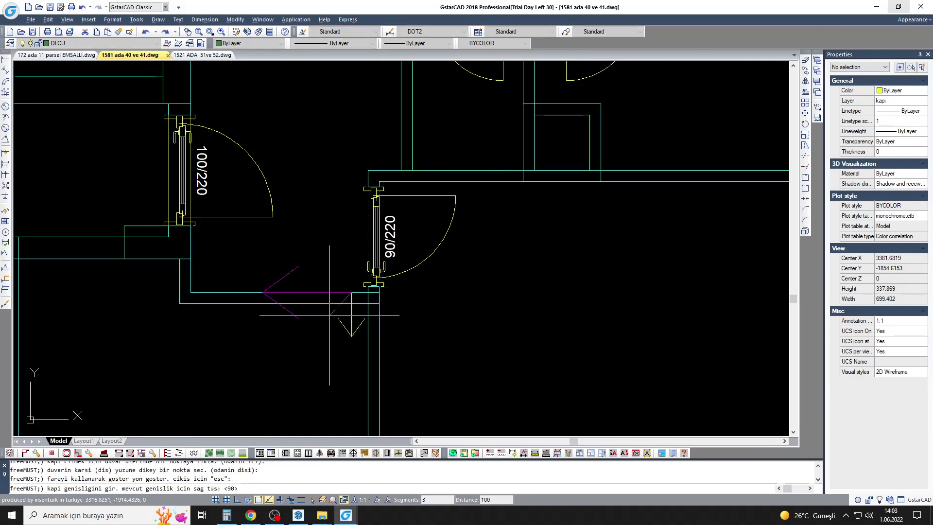
text(90)
key(Return)
Step: Pan and zoom to bring the normal kat floor plan into view
scroll(330, 315, down, 3)
scroll(463, 239, down, 3)
scroll(463, 238, down, 3)
middle_drag(463, 238, 419, 236)
scroll(418, 219, up, 5)
scroll(415, 212, down, 2)
scroll(402, 230, down, 2)
scroll(412, 231, up, 4)
scroll(340, 236, up, 3)
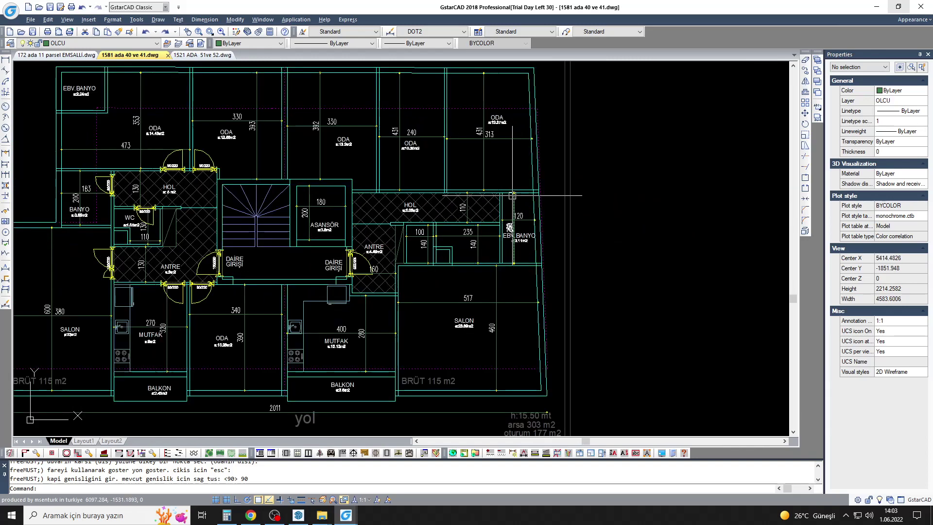
Step: Copy the doors picked with two window selections onto the other floor plan
scroll(497, 235, down, 3)
key(Return)
scroll(287, 217, up, 4)
click(214, 200)
click(447, 141)
scroll(446, 249, up, 2)
scroll(369, 243, down, 2)
click(306, 220)
click(449, 290)
key(Return)
scroll(382, 305, down, 2)
scroll(381, 305, down, 1)
scroll(145, 292, up, 3)
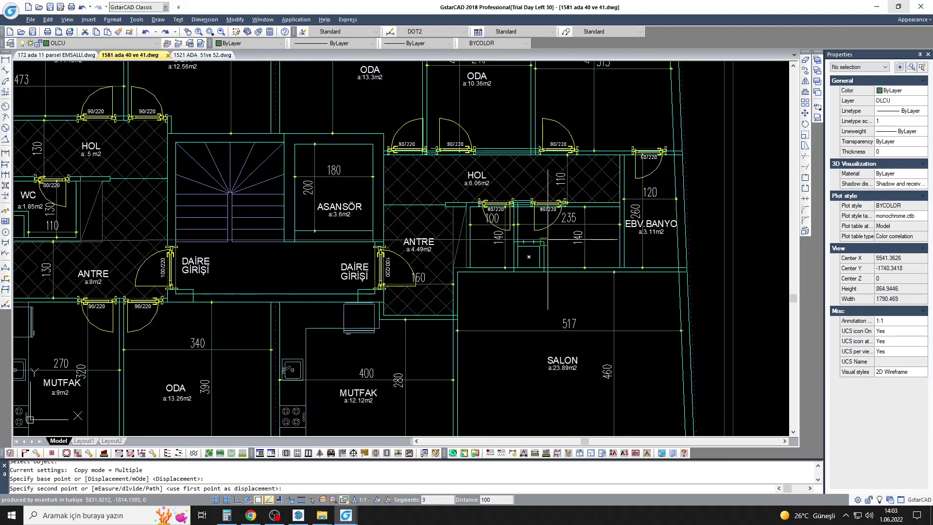
click(145, 293)
Step: Copy one more door to its matching position on the other plan
scroll(145, 293, down, 3)
key(Return)
key(Return)
scroll(122, 272, up, 3)
scroll(122, 272, up, 2)
click(148, 290)
click(277, 168)
click(431, 188)
scroll(432, 188, down, 3)
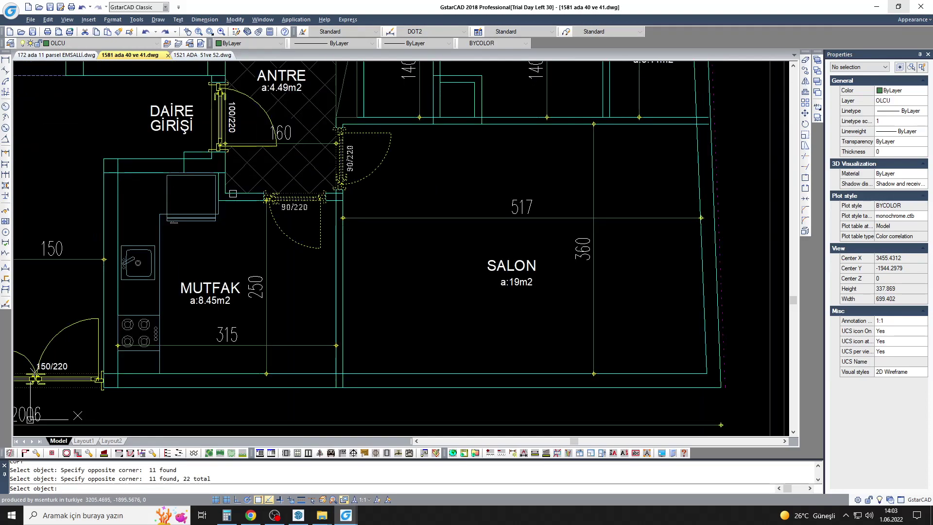
key(Return)
click(298, 222)
scroll(298, 222, down, 2)
scroll(298, 222, up, 3)
click(297, 222)
scroll(297, 222, down, 3)
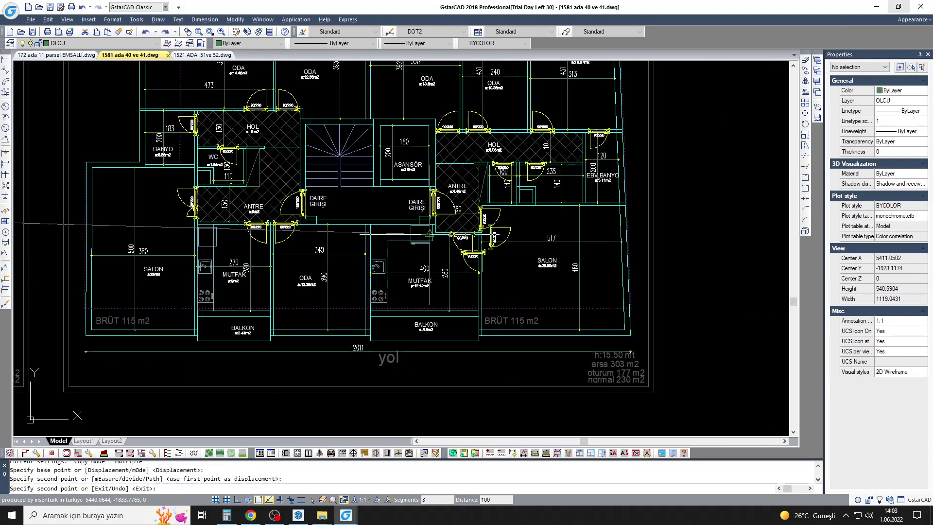
key(Escape)
Step: Bring up the Plot dialog set to DWG To PDF on ISO A2 landscape
scroll(549, 261, down, 2)
scroll(550, 262, down, 1)
key(ctrl+p)
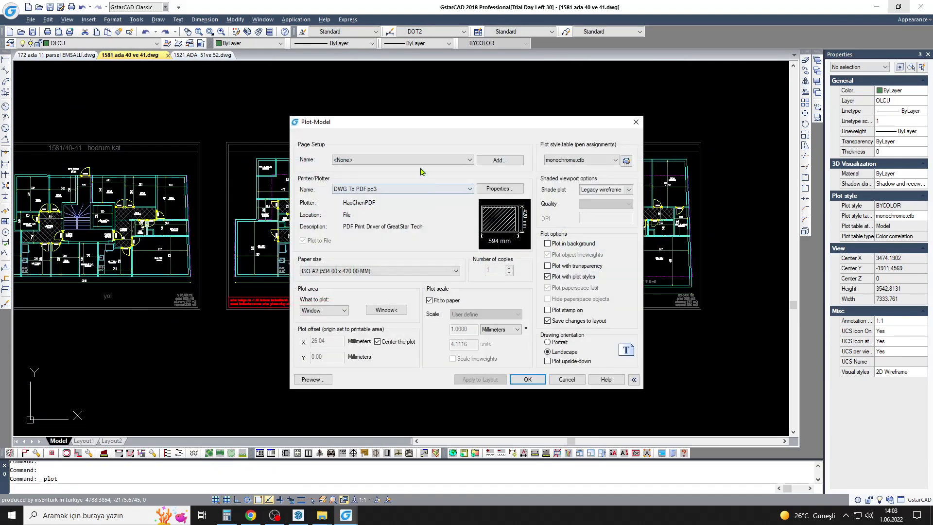
Step: Plot the first plan to PDF "11" in a new Desktop folder, Yeni klasör (4)
click(384, 311)
scroll(437, 301, down, 2)
key(Escape)
click(528, 379)
right_click(406, 331)
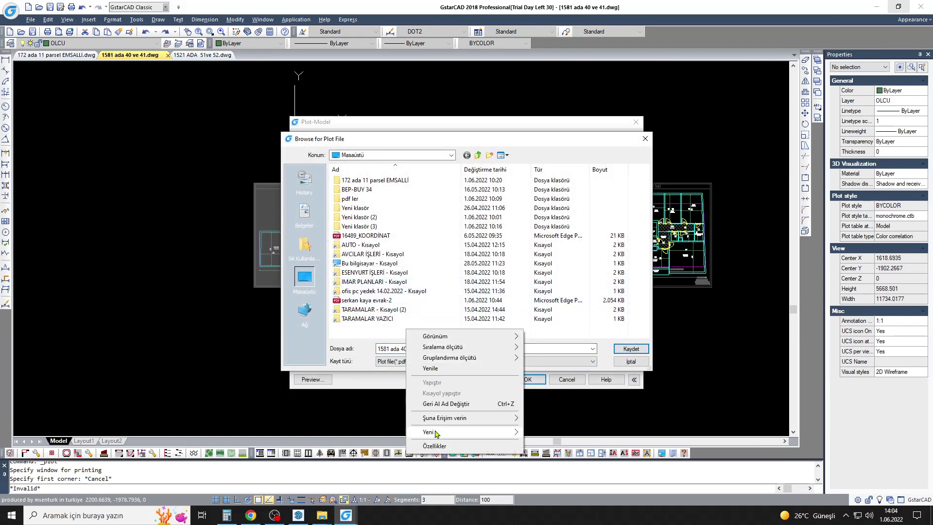
click(564, 335)
double_click(370, 328)
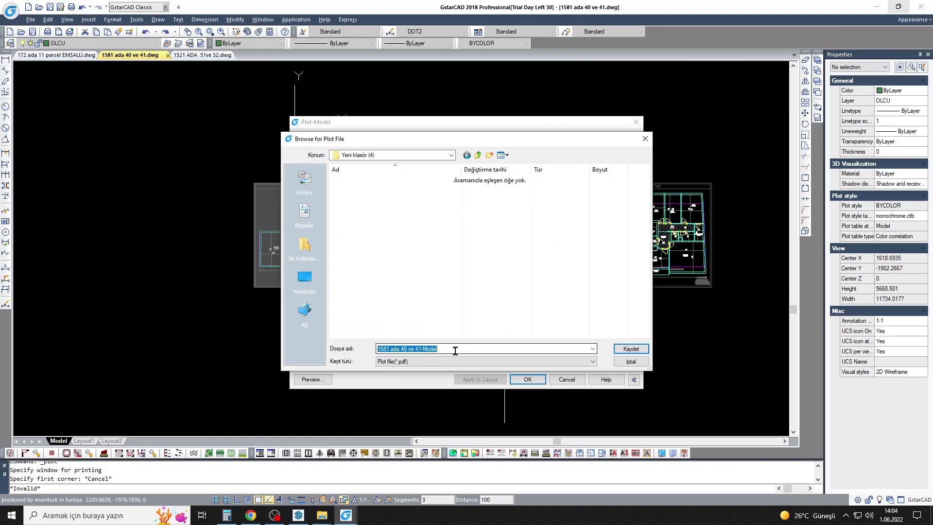
text(11)
click(632, 351)
Step: Window-select the next plan and plot it as PDF "12"
scroll(604, 282, up, 2)
key(Return)
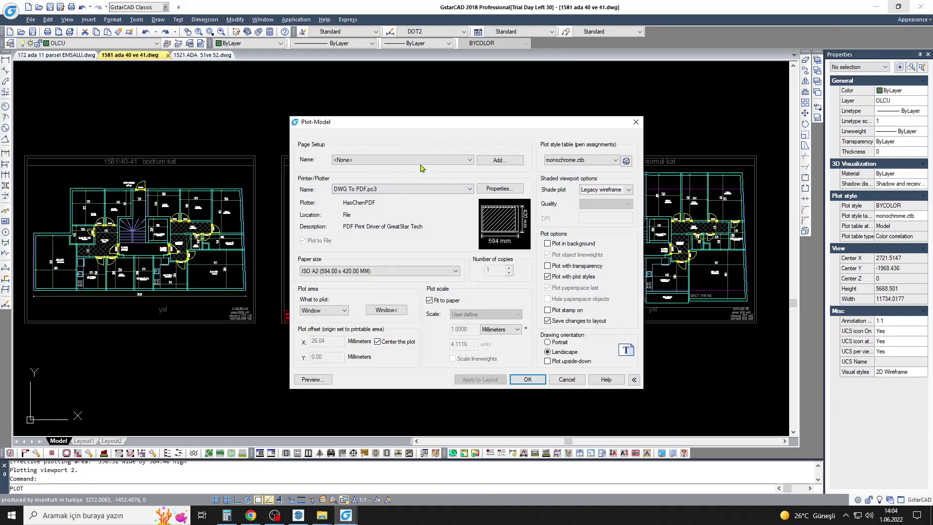
click(384, 310)
scroll(277, 94, down, 2)
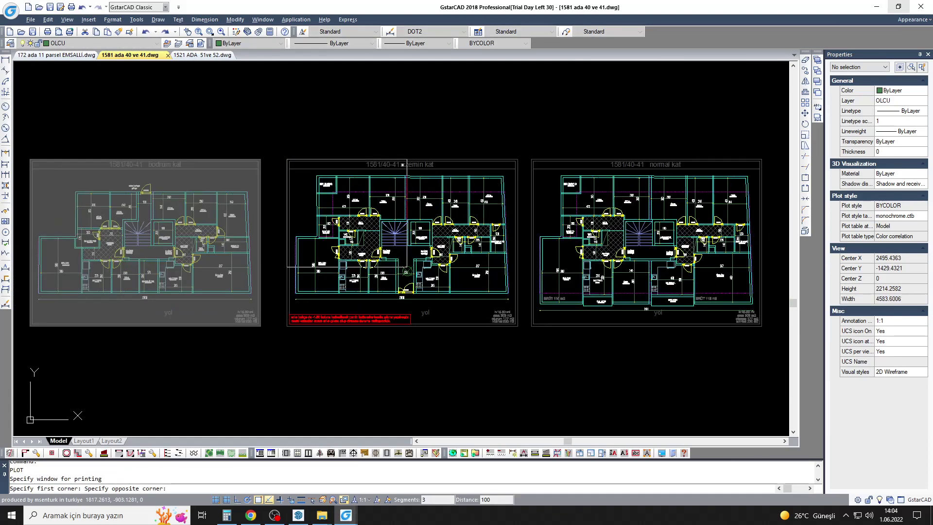
scroll(543, 331, up, 2)
scroll(543, 331, up, 1)
click(543, 330)
click(537, 495)
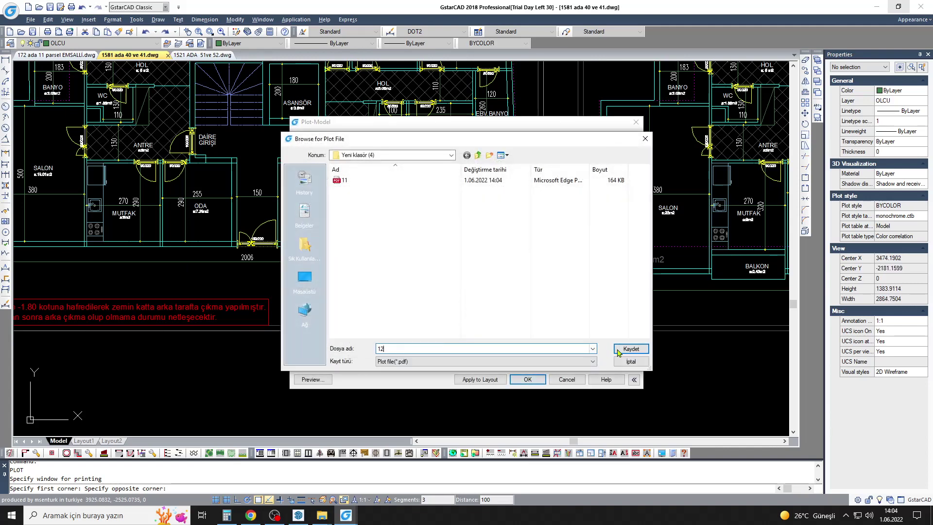
click(629, 462)
Step: Window-select the following floor plan and save it as another A2 PDF
middle_drag(633, 275, 345, 256)
key(Return)
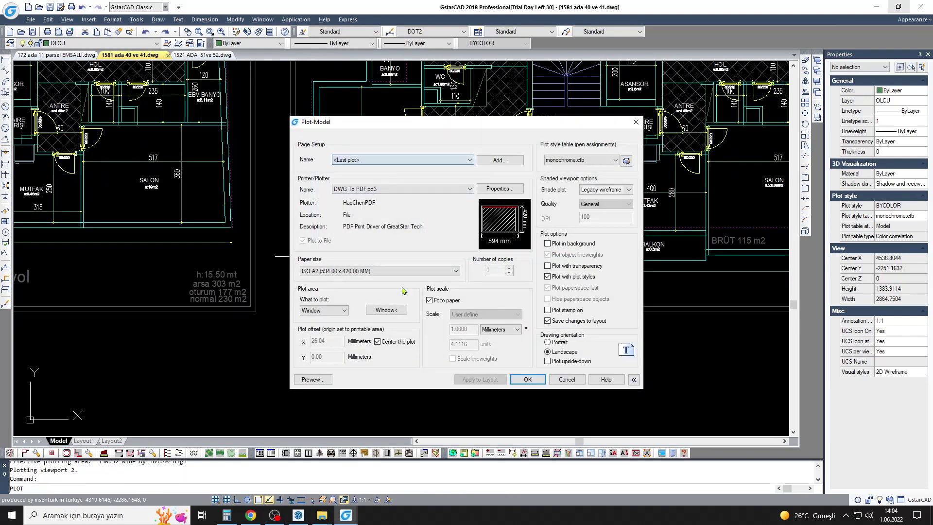
click(387, 309)
scroll(402, 220, down, 1)
scroll(402, 220, down, 2)
scroll(402, 220, up, 2)
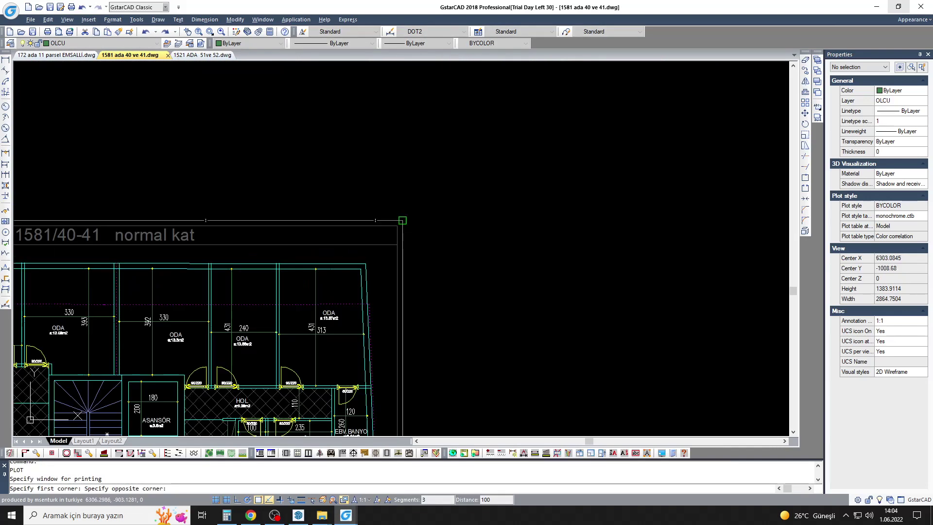
click(402, 220)
click(537, 377)
click(855, 348)
scroll(538, 256, down, 3)
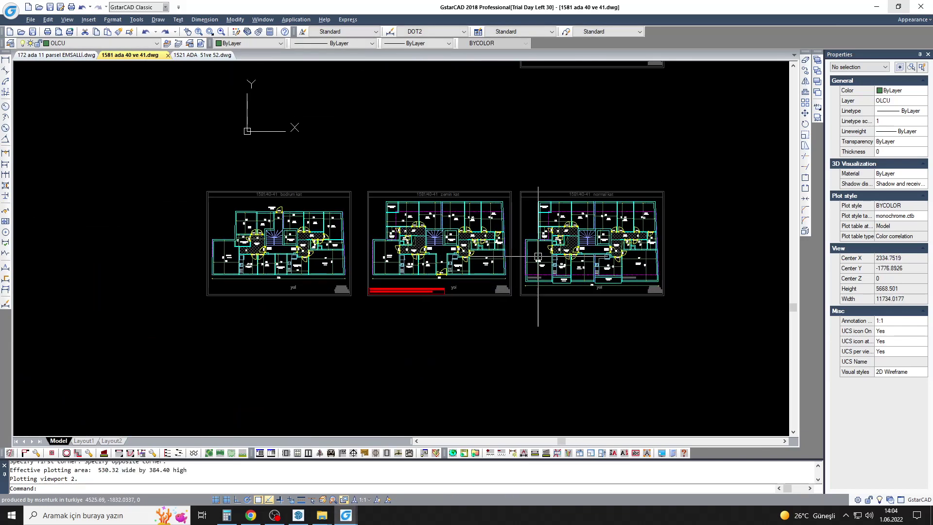
middle_drag(538, 256, 464, 239)
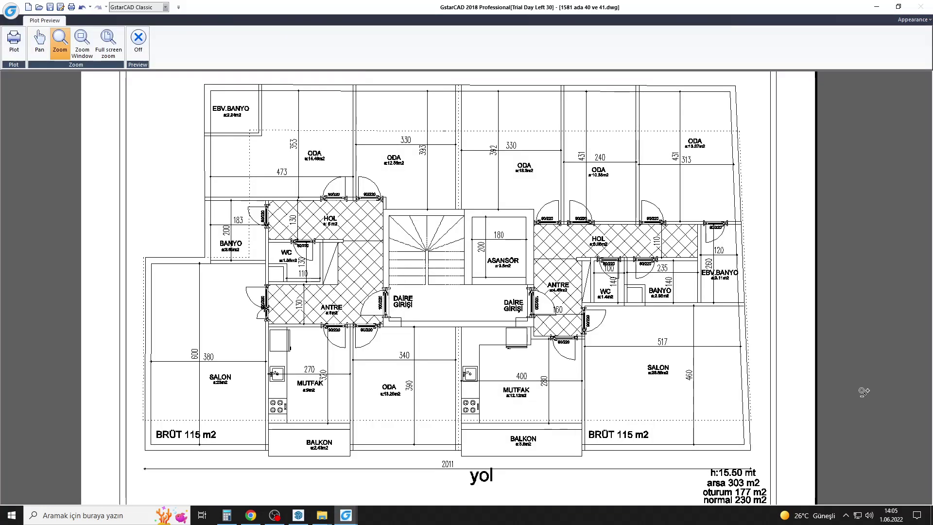